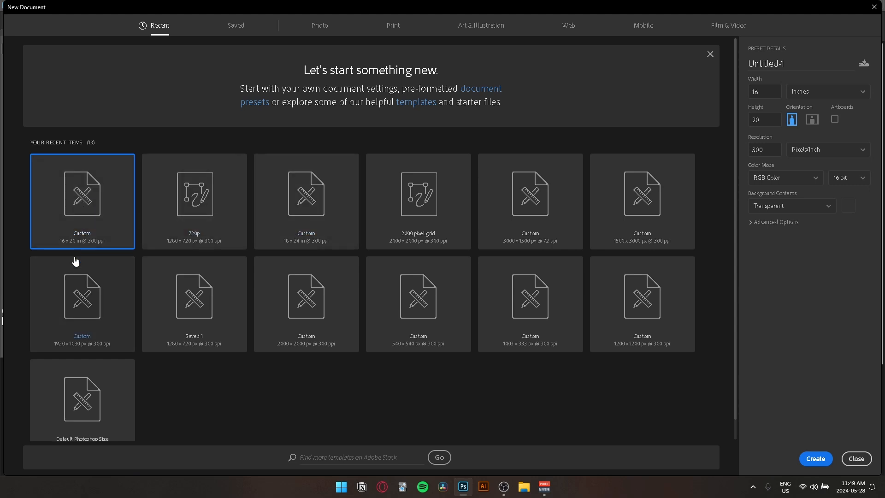
Create a transparent 16 x 20 inch, 300 ppi, 16-bit RGB document and commit the hand photo placed across its width.
key("Return")
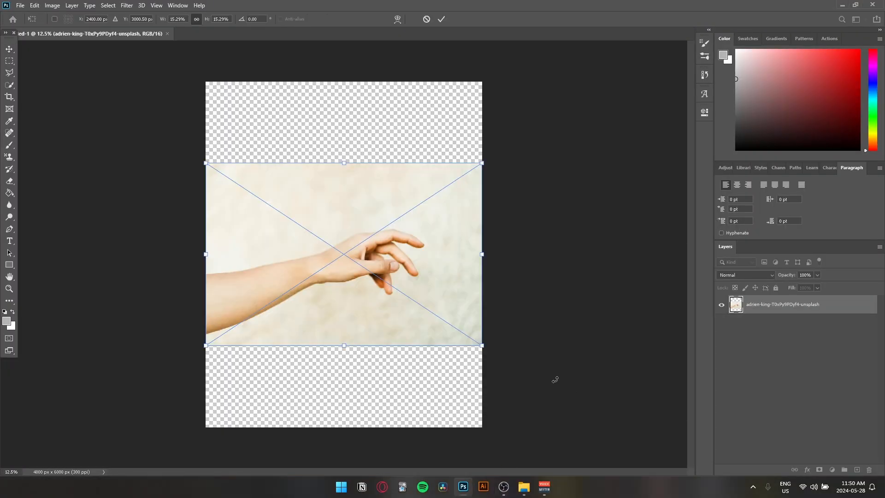
left_click(12, 49)
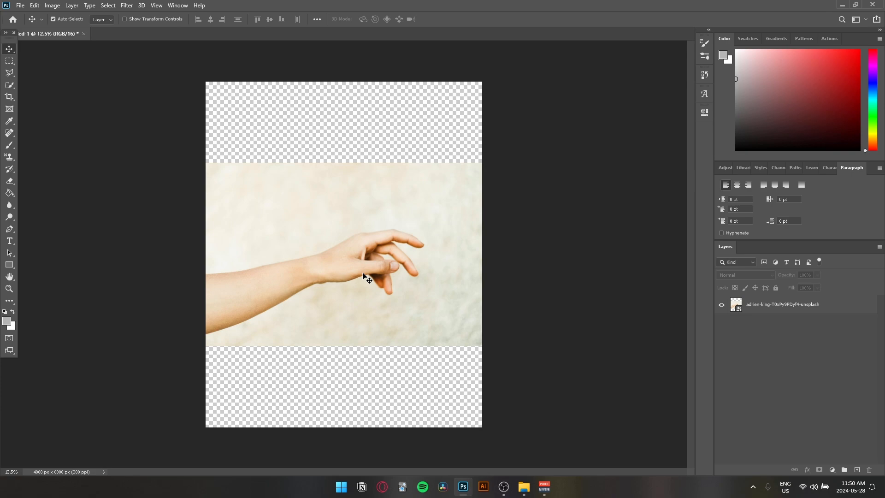
In the browser, look through the Google results for brain stock image and browse the brain photos on Unsplash.
scroll(129, 225, "down", 1)
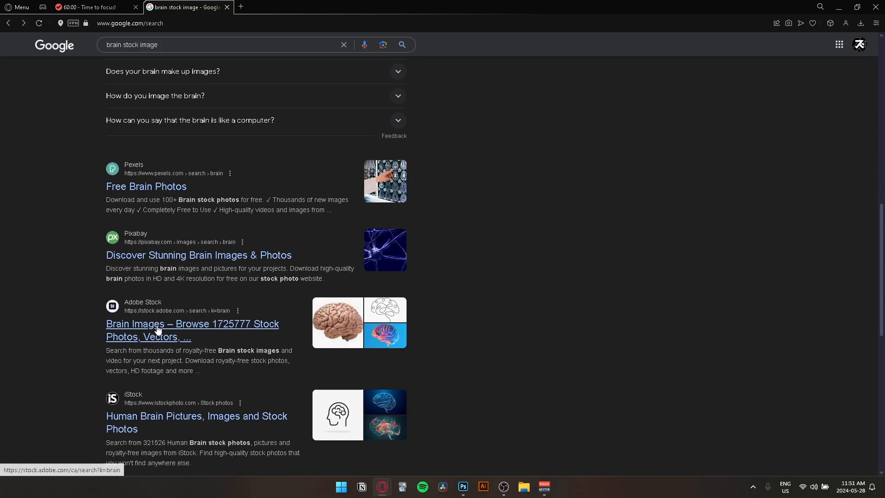
scroll(176, 330, "down", 6)
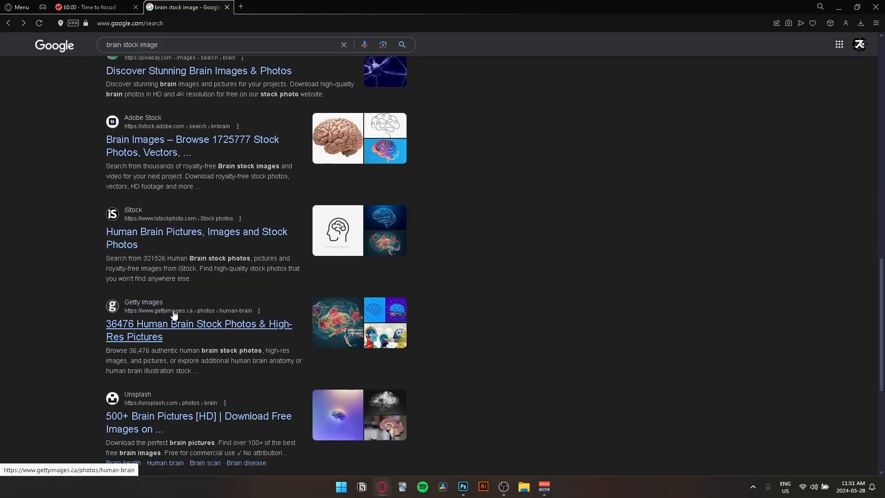
left_click(172, 329)
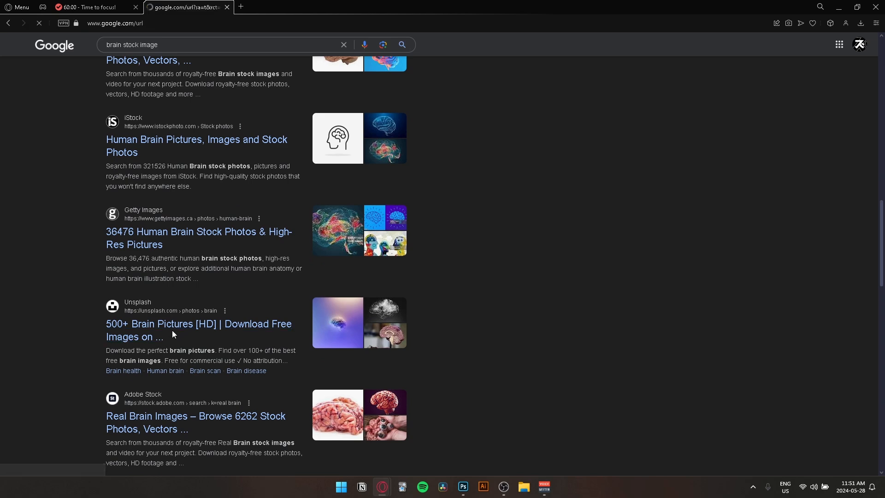
scroll(363, 281, "down", 7)
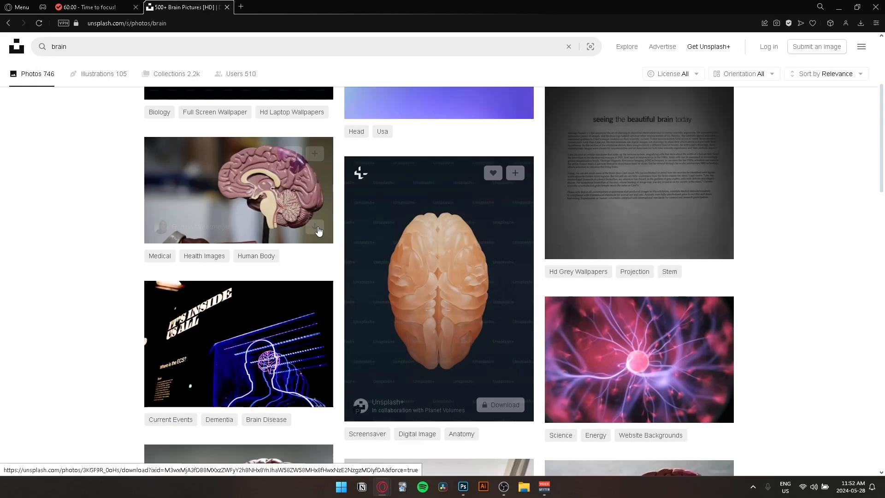
scroll(381, 239, "down", 7)
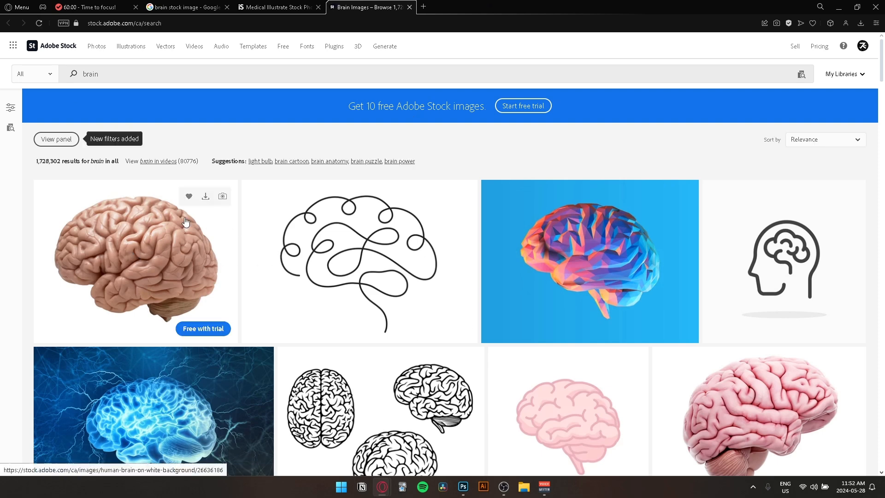
Open the details of the human brain on white background image on Adobe Stock and close the page.
scroll(186, 222, "down", 5)
left_click(138, 92)
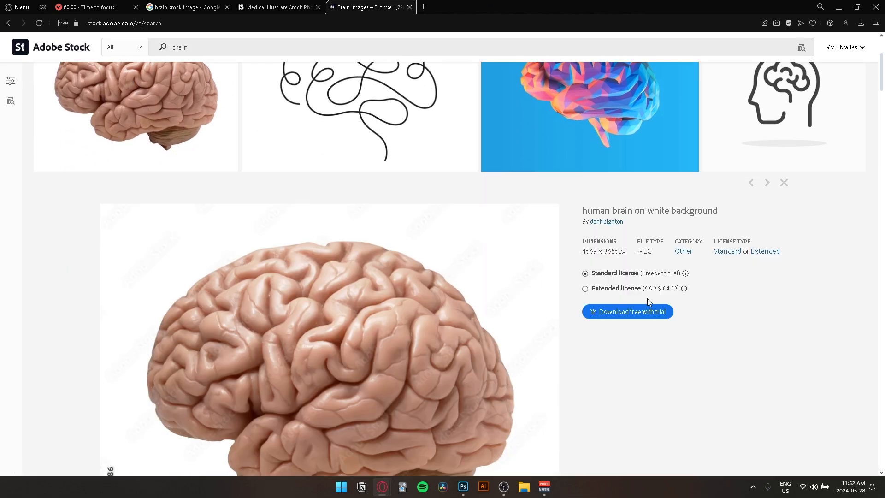
scroll(667, 276, "up", 5)
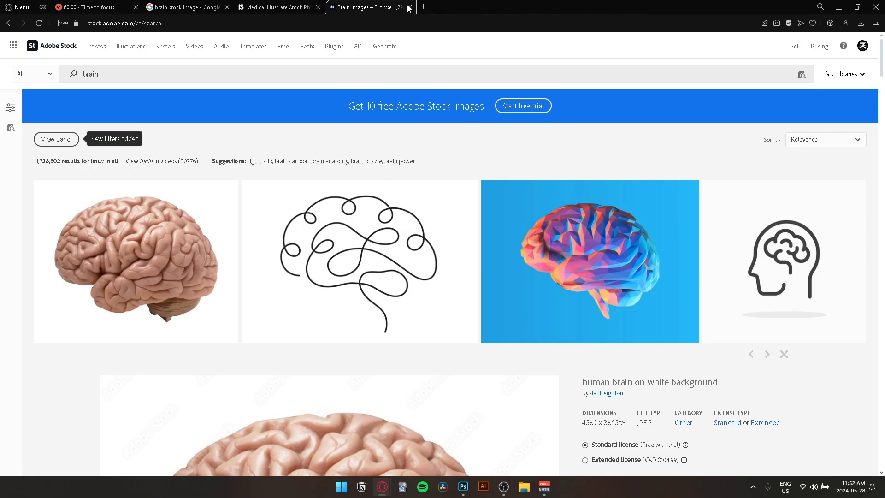
left_click(409, 7)
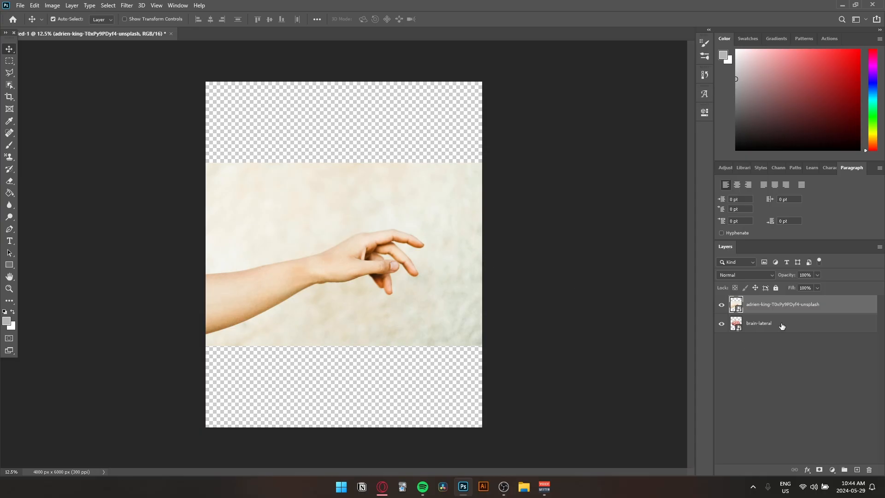
Bring the brain-lateral layer above the hand photo and move the brain up into the upper half of the canvas.
left_click(782, 325)
left_click_drag(772, 329, 783, 307)
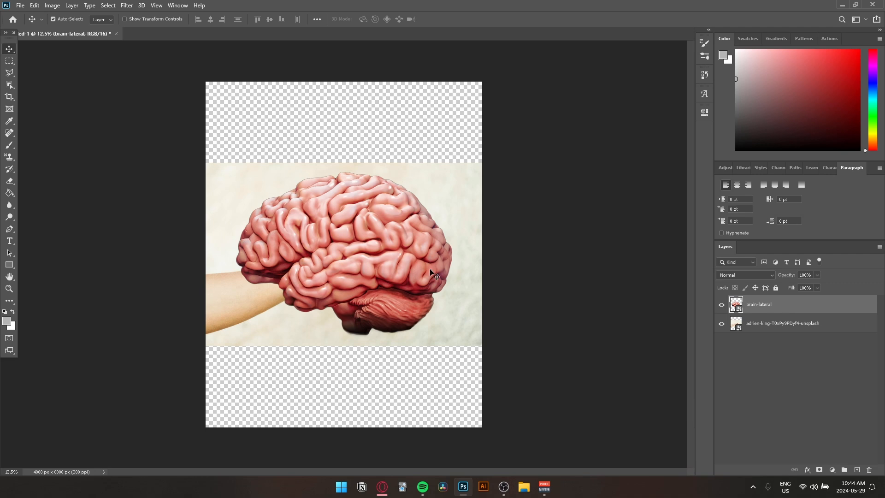
key("ctrl+plus")
key("ctrl+plus")
key("ctrl+minus")
key("ctrl+minus")
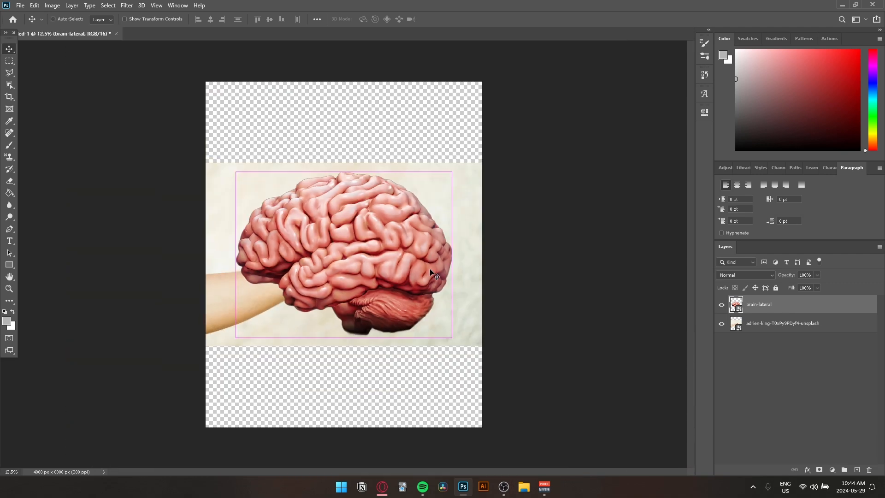
key("ctrl+t")
left_click_drag(378, 260, 378, 186)
key("Return")
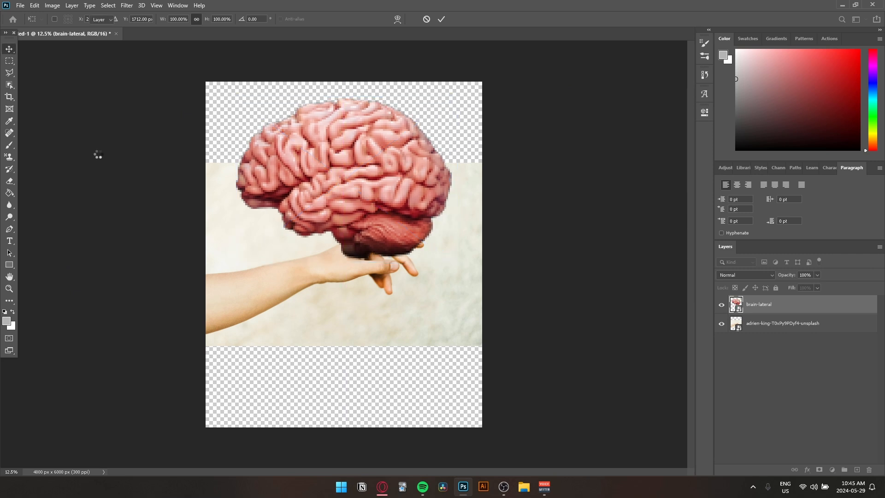
Rotate the hand photo to about -24.5° and position it in front of the brain.
left_click(759, 328)
key("ctrl+t")
left_click_drag(339, 272, 330, 354)
left_click_drag(187, 219, 233, 459)
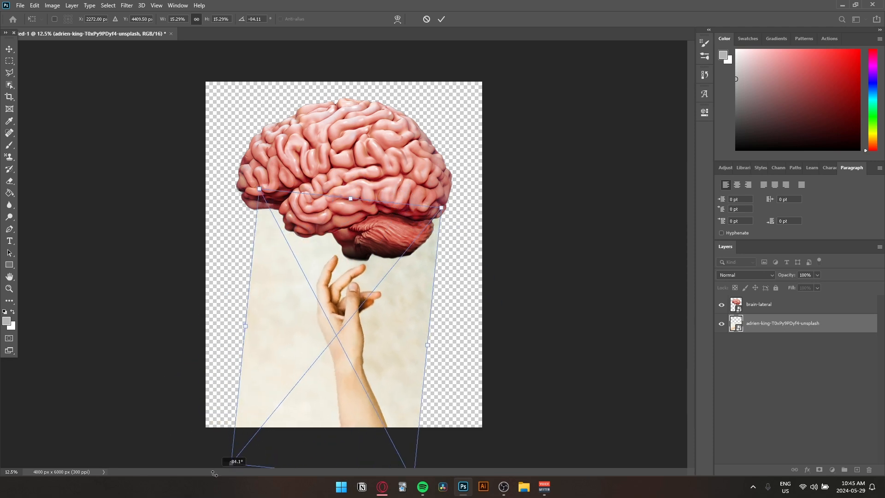
key("Return")
left_click(9, 85)
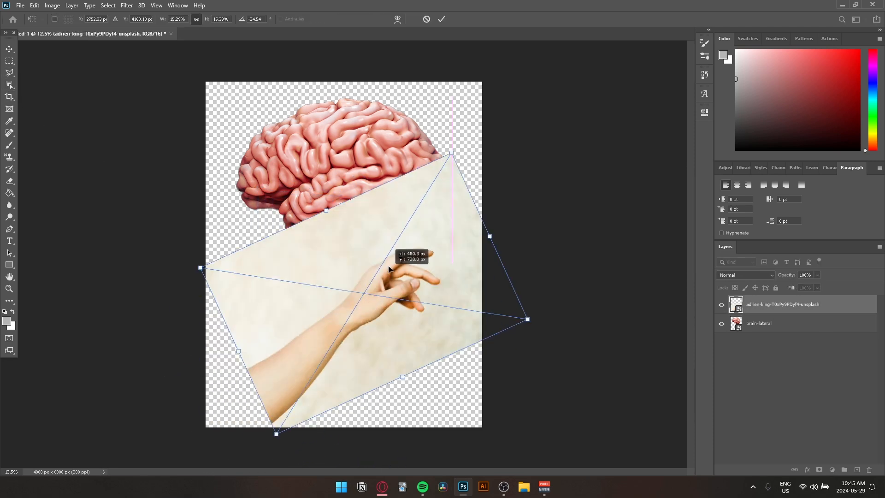
left_click_drag(394, 253, 364, 226)
left_click(9, 49)
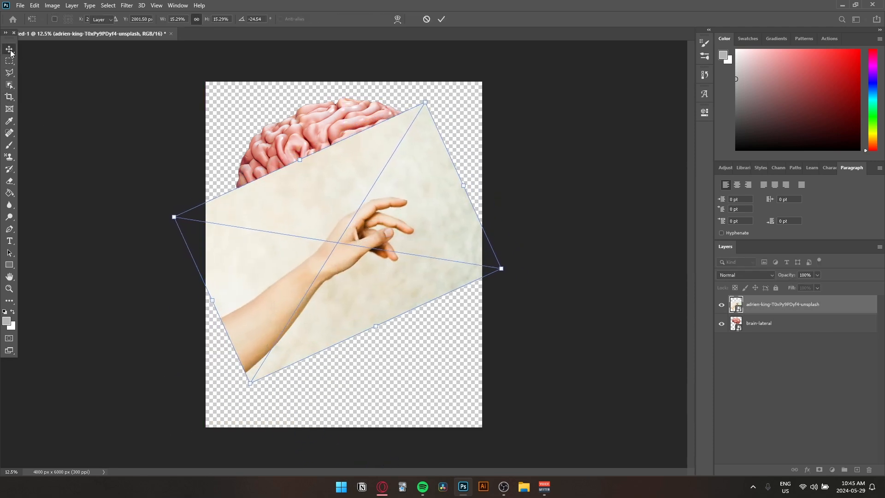
With the Object Selection Tool active, use Select Subject to select the hand and copy it to a new layer.
left_click(11, 87)
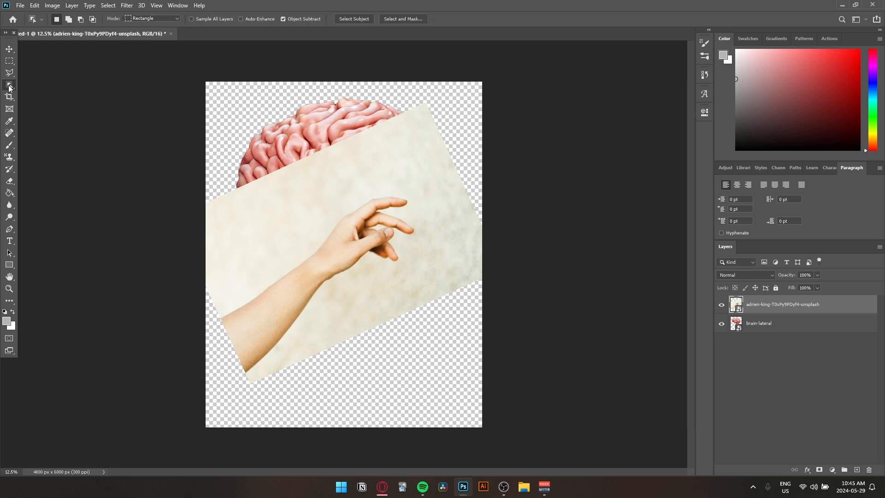
right_click(10, 87)
left_click(11, 88)
right_click(10, 87)
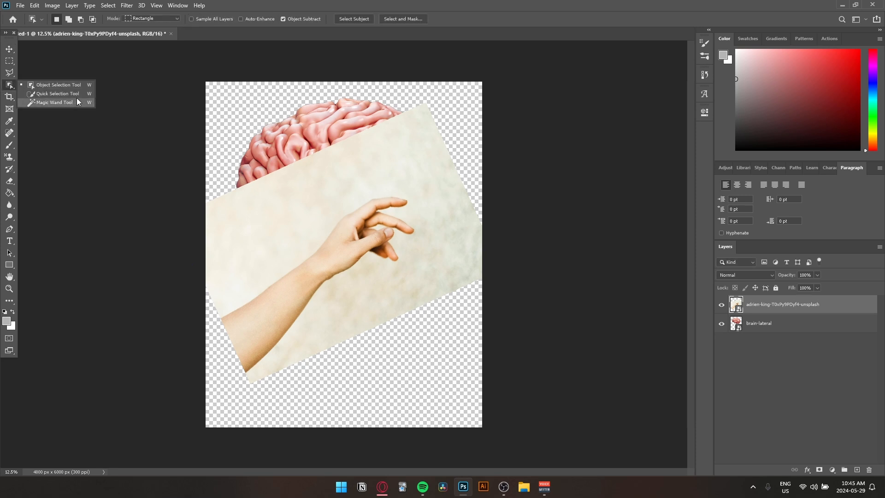
left_click(282, 248)
left_click_drag(256, 216, 339, 149)
left_click_drag(304, 208, 305, 207)
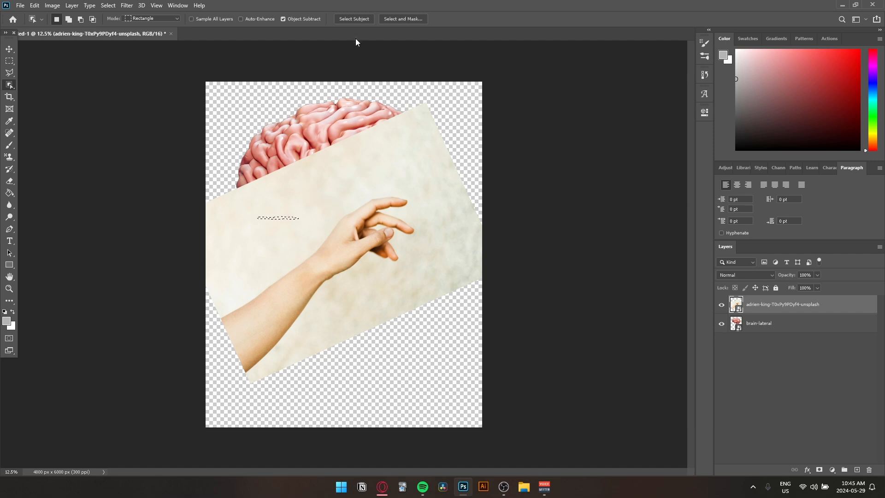
left_click(355, 16)
left_click(433, 180)
key("ctrl+j")
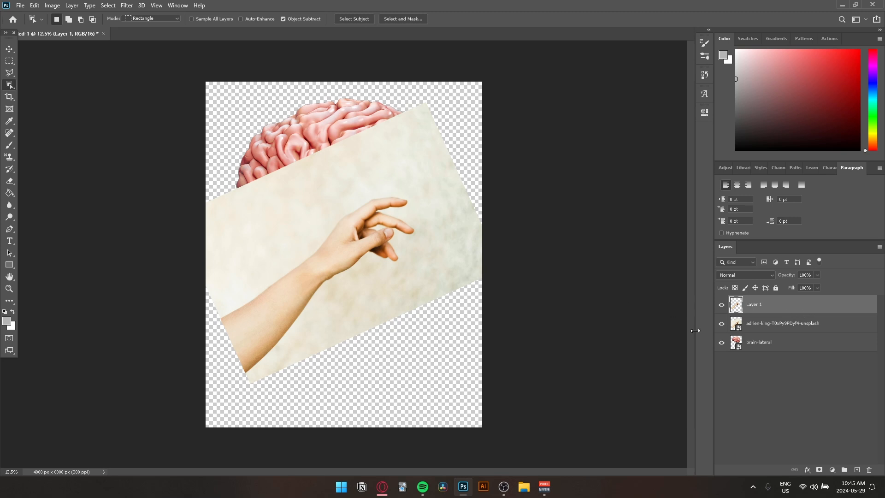
Hide the original hand photo layer and inspect the cut-out hand against the brain.
left_click(805, 331)
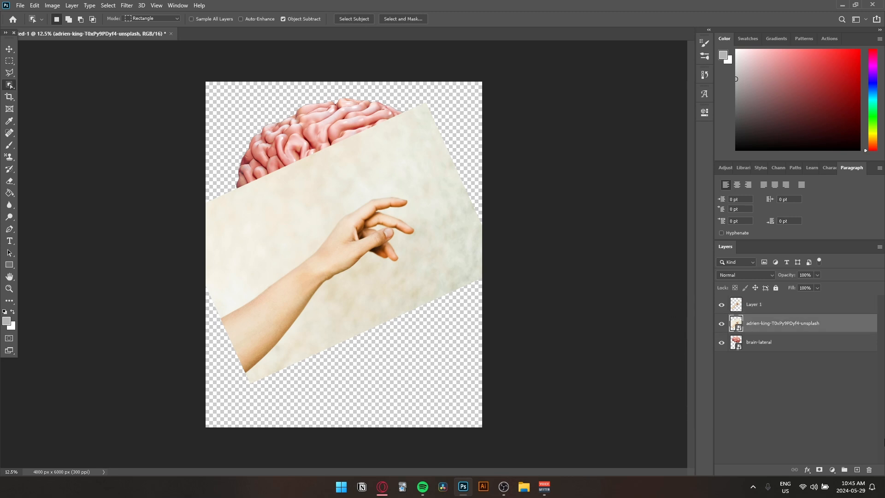
left_click(721, 324)
left_click(764, 313)
key("ctrl+plus")
key("ctrl+plus")
key("ctrl+plus")
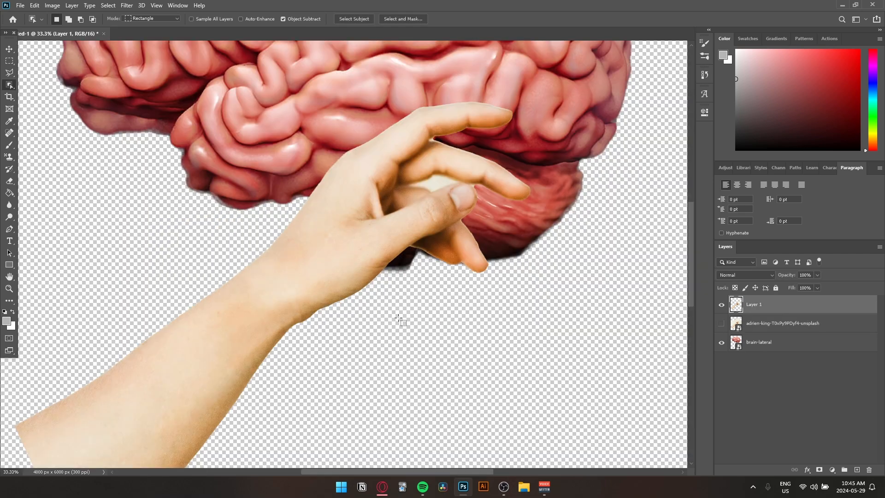
left_click_drag(371, 257, 388, 278)
left_click_drag(471, 217, 438, 260)
Delete the hidden original hand photo layer and make the cut-out hand layer active.
left_click(778, 323)
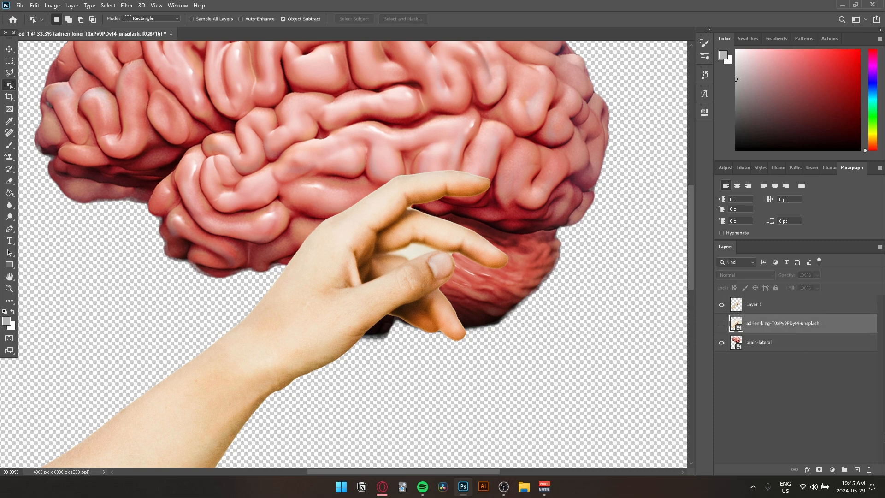
key("Delete")
left_click(780, 305)
Select the leftover background enclosed between the finger and thumb with the Quick Selection Tool and delete it.
scroll(408, 301, "up", 4)
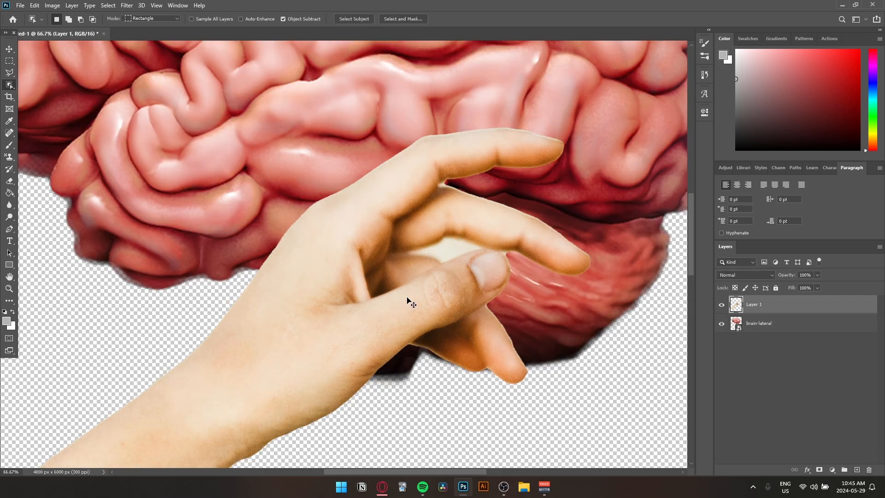
left_click_drag(407, 300, 298, 306)
right_click(9, 85)
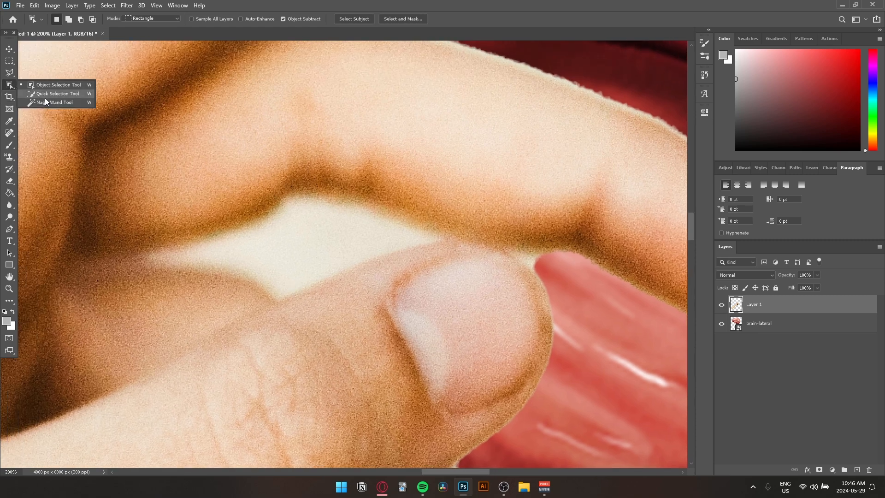
left_click(48, 96)
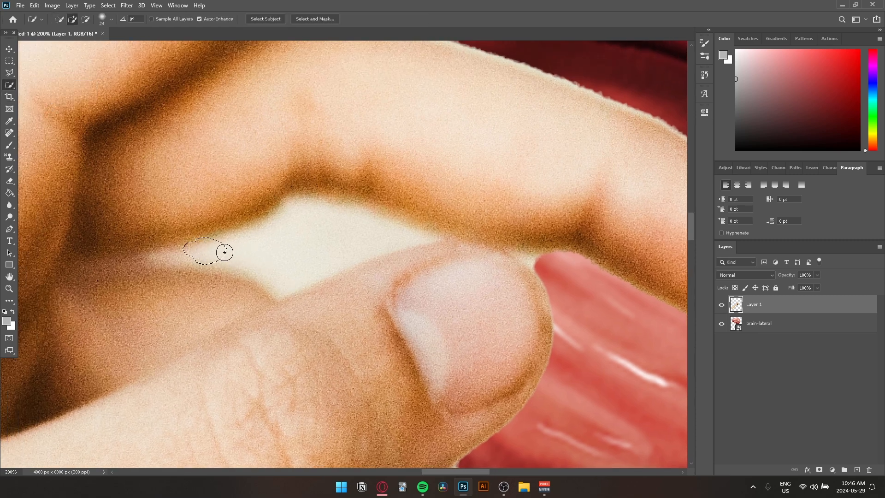
mouse_move(223, 250)
left_mouse_down()
mouse_move(405, 237)
mouse_move(166, 252)
left_mouse_up()
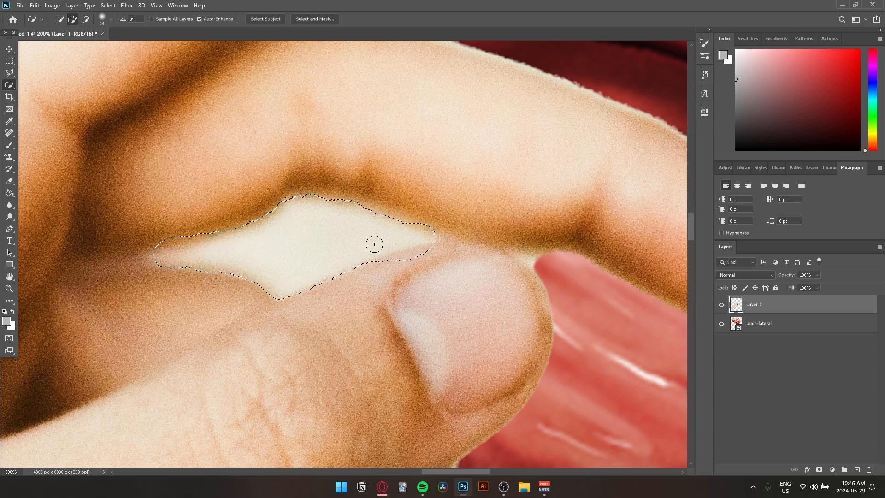
key("Delete")
key("ctrl+d")
Quick-select the small leftover background patch between the thumb tip and the finger and delete it.
scroll(518, 258, "right", 5)
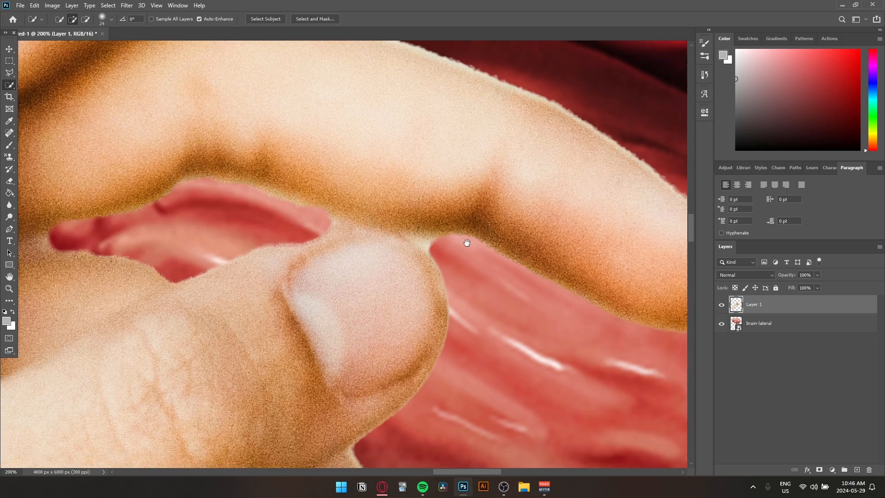
left_click_drag(409, 242, 446, 261)
key("ctrl+z")
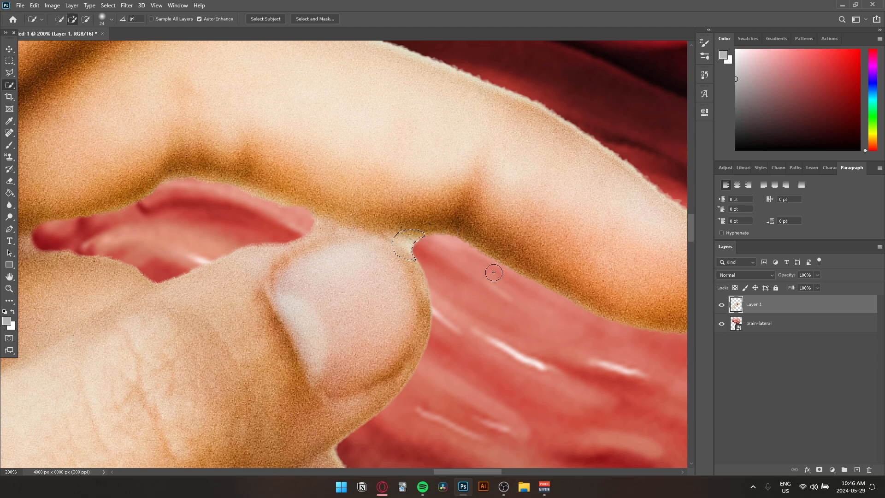
key("Delete")
key("ctrl+d")
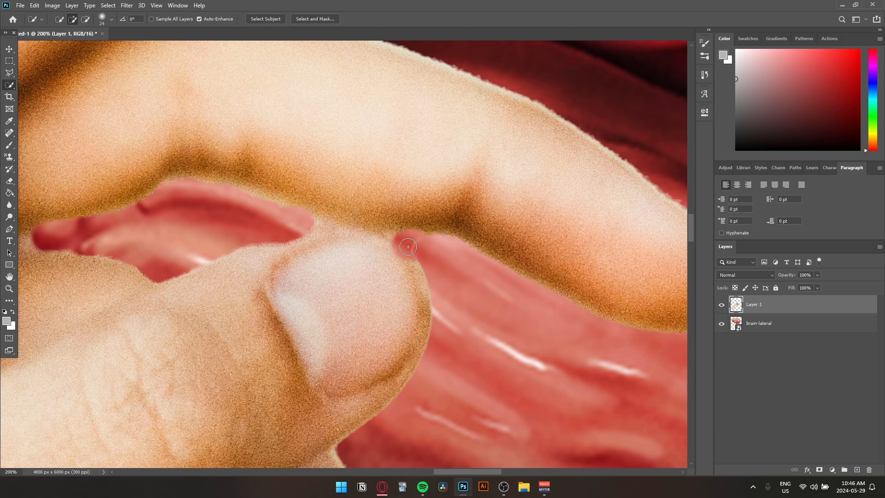
Try to cut away the faint residue beside the thumb tip with a rectangular marquee selection.
left_click(426, 246)
left_click_drag(415, 247, 448, 264)
left_click(13, 63)
left_click_drag(405, 233, 445, 263)
key("ctrl+x")
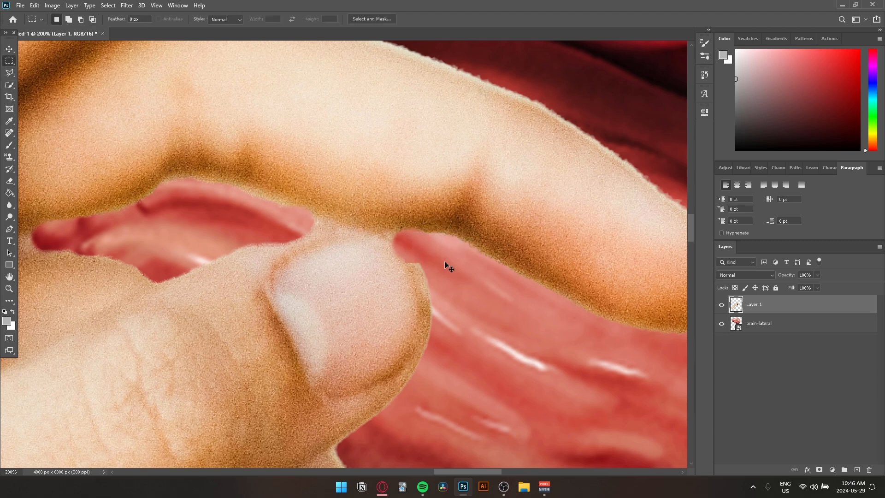
key("ctrl+x")
left_click(10, 86)
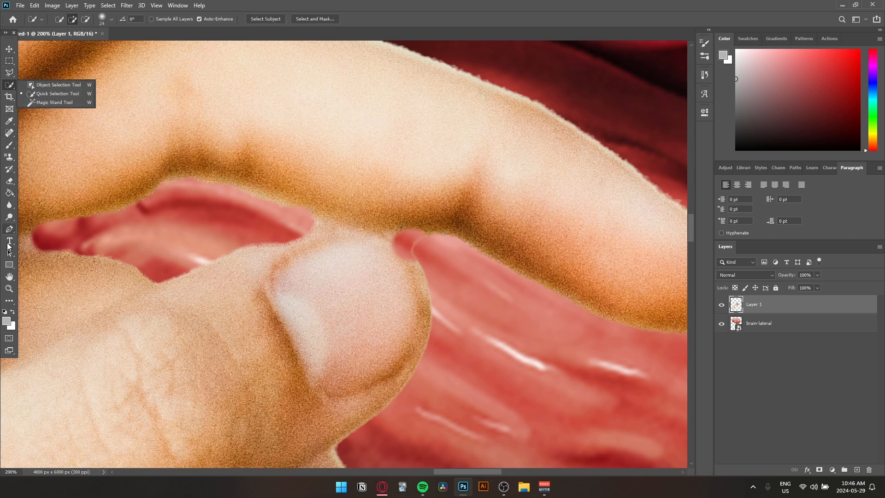
Draw a closed Pen path around the residue between the thumb tip and the finger, following the thumb's edge.
left_click(8, 229)
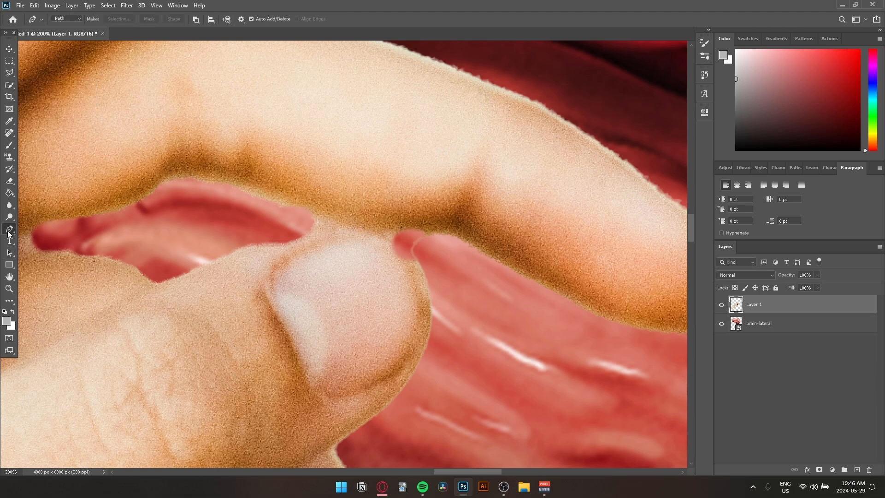
left_click(387, 245)
left_click_drag(428, 281, 434, 305)
left_click(467, 300)
left_click(471, 267)
left_click(460, 252)
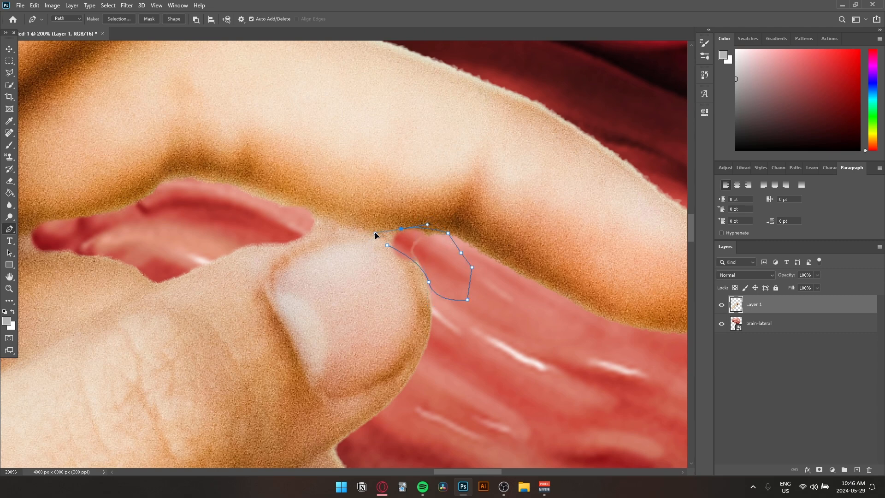
left_click_drag(379, 235, 379, 236)
left_click(387, 246)
Convert the path beside the thumb tip into a selection with a 0-pixel feather radius and delete the residue inside it.
right_click(425, 245)
left_click(444, 292)
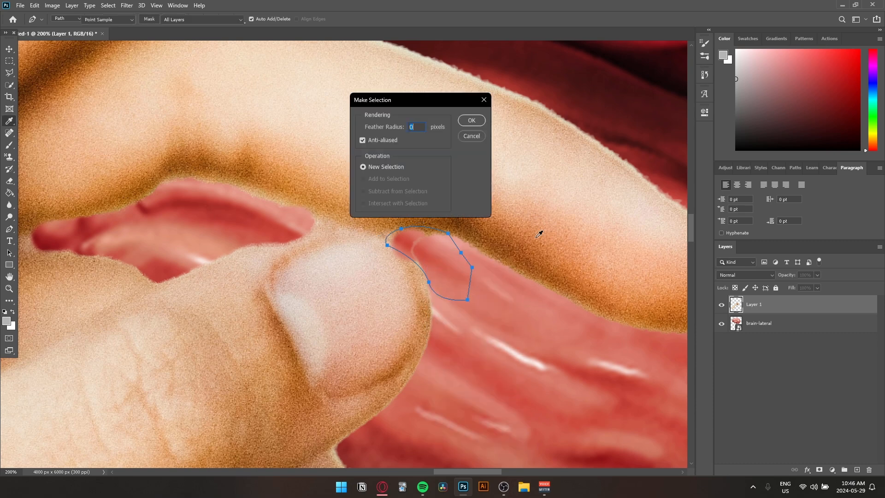
left_click(471, 124)
key("ctrl+shift+i")
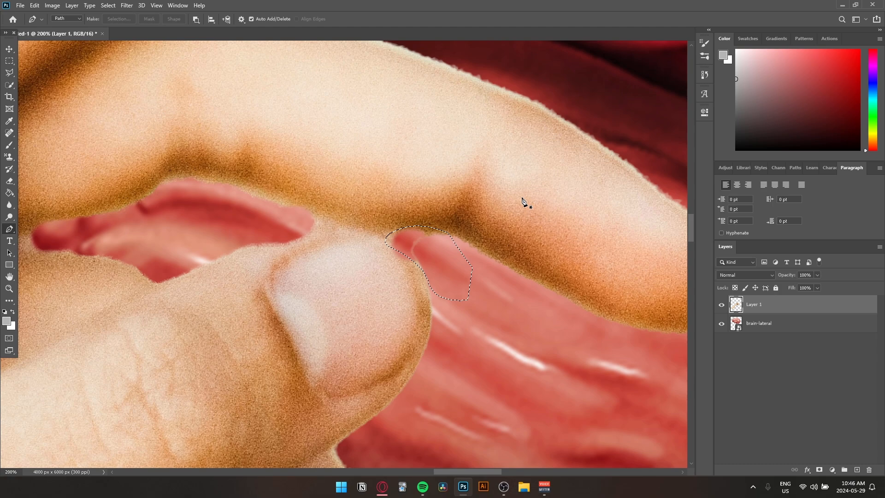
key("Delete")
key("ctrl+z")
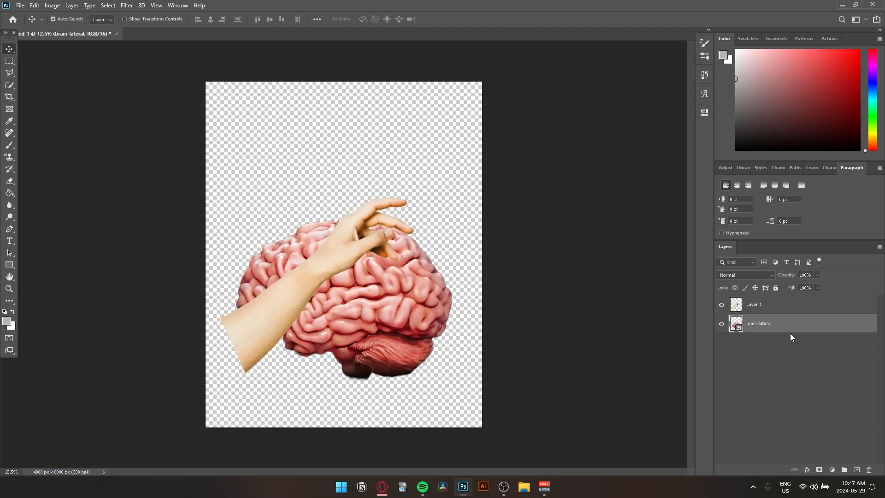
Create a new empty layer named Layer 2 and place it beneath the brain-lateral layer.
key("ctrl+shift+n")
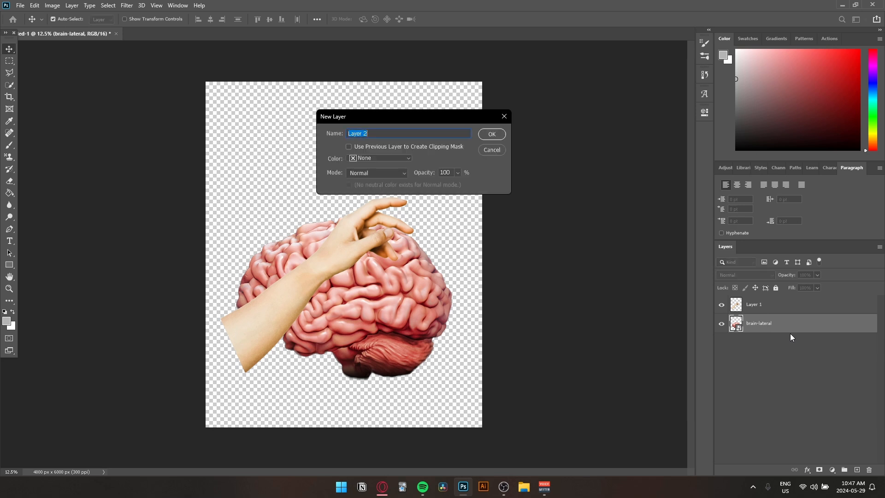
left_click(492, 134)
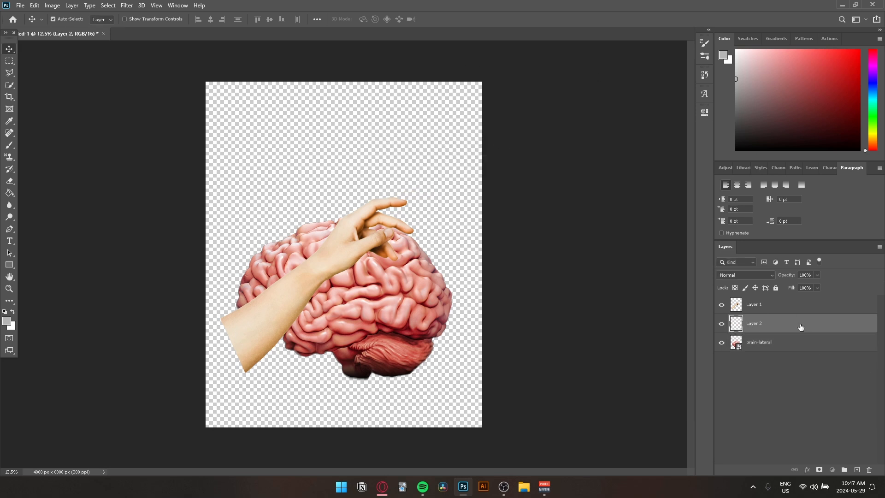
left_click_drag(801, 328, 841, 408)
Add a Solid Color fill in black (000000) behind the brain and hand as the background.
left_click(832, 470)
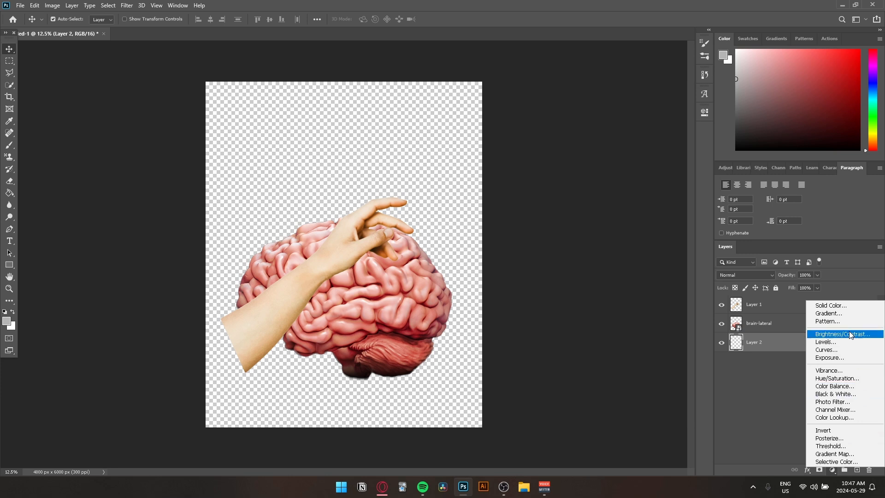
left_click(829, 305)
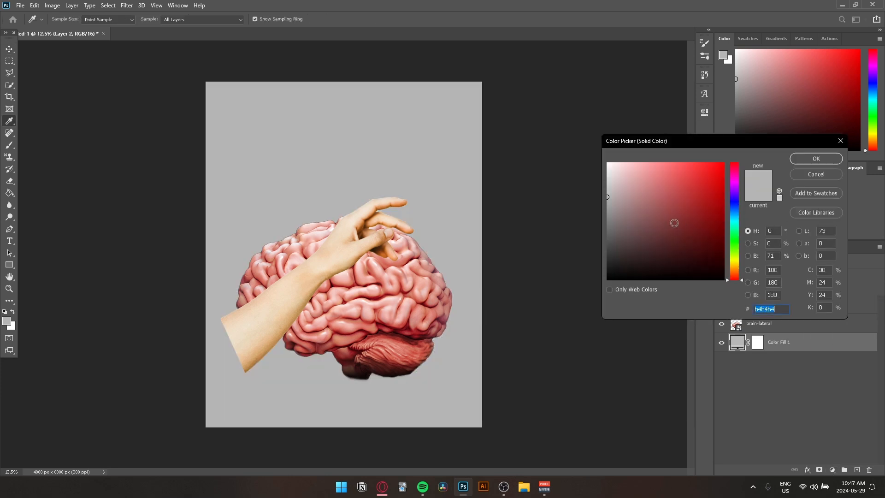
mouse_move(606, 214)
left_mouse_down()
mouse_move(585, 233)
mouse_move(604, 278)
left_mouse_up()
left_click(827, 156)
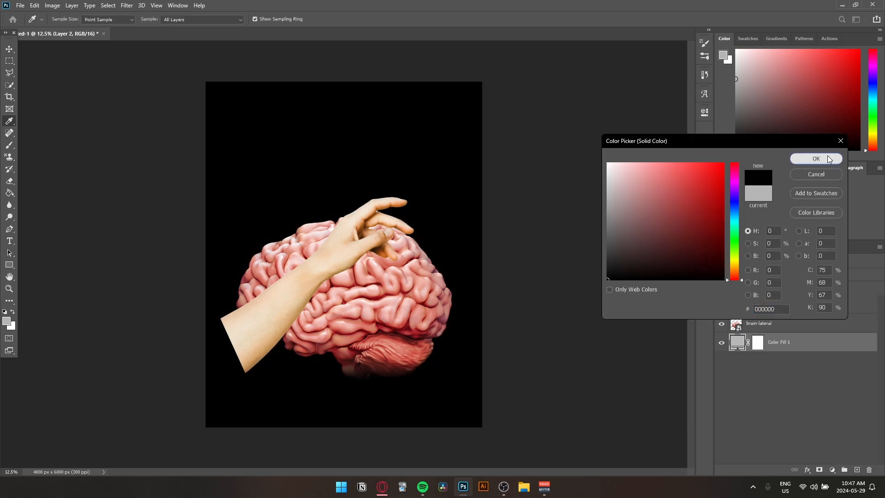
Enlarge and rotate the hand layer with Free Transform so the hand reaches down from the canvas's upper edge.
left_click(359, 375)
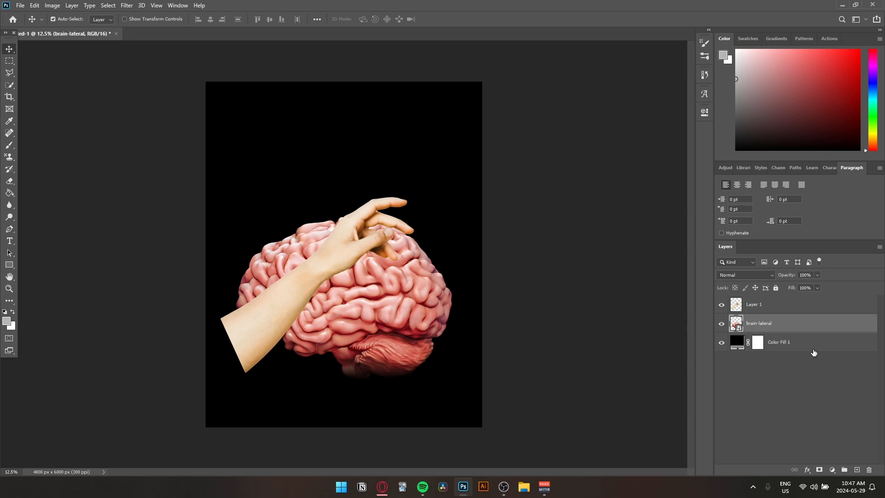
left_click(808, 315)
left_click(807, 325)
left_click(800, 314)
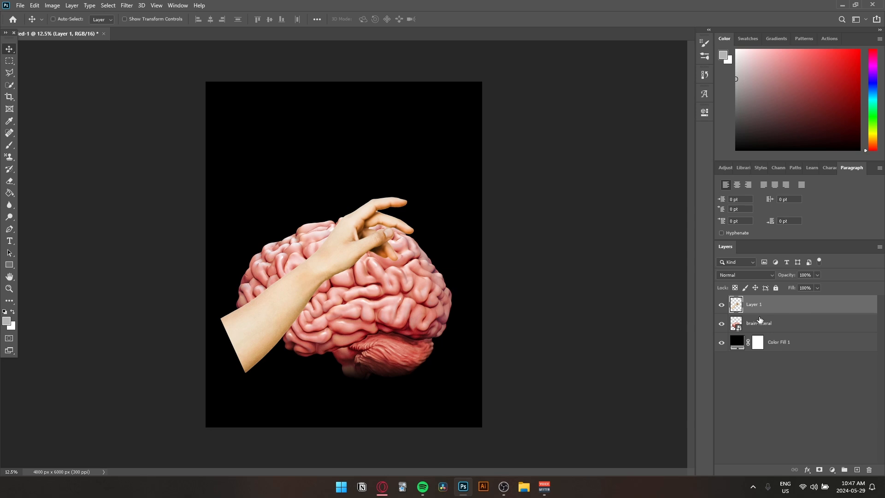
key("ctrl+t")
left_click_drag(410, 189, 326, 85)
left_click_drag(320, 196, 348, 301)
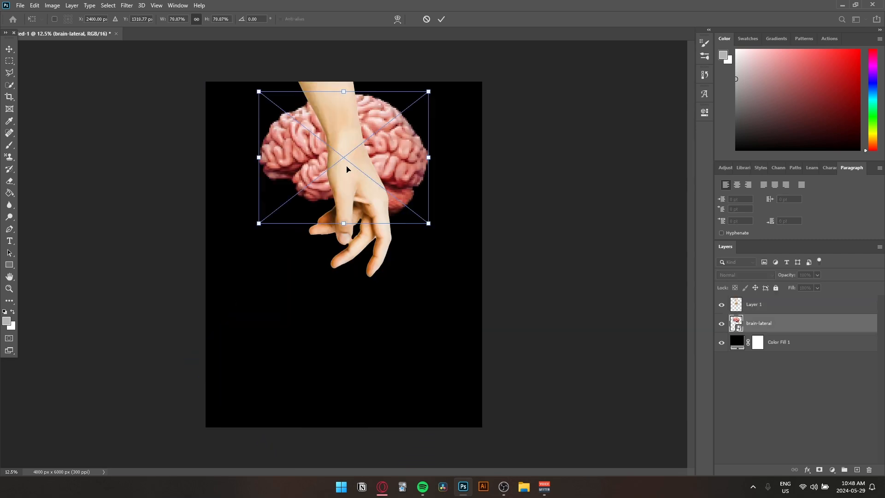
Scale the brain to 78.87% and place it centred in the upper half of the canvas, behind the hand.
left_click_drag(346, 161, 348, 350)
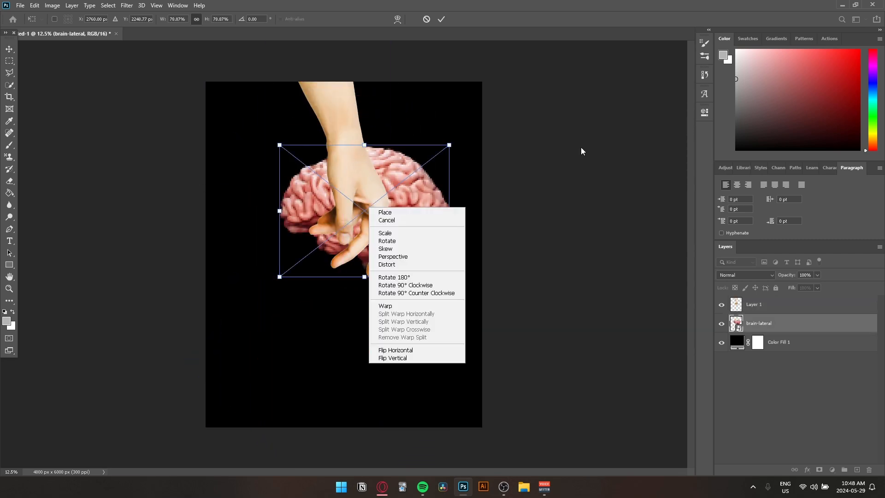
left_click(581, 149)
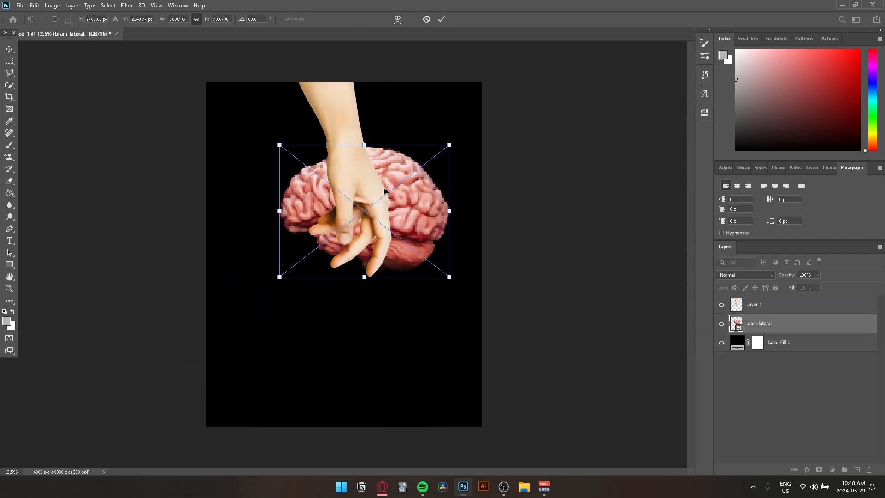
left_click_drag(384, 190, 369, 153)
key("Return")
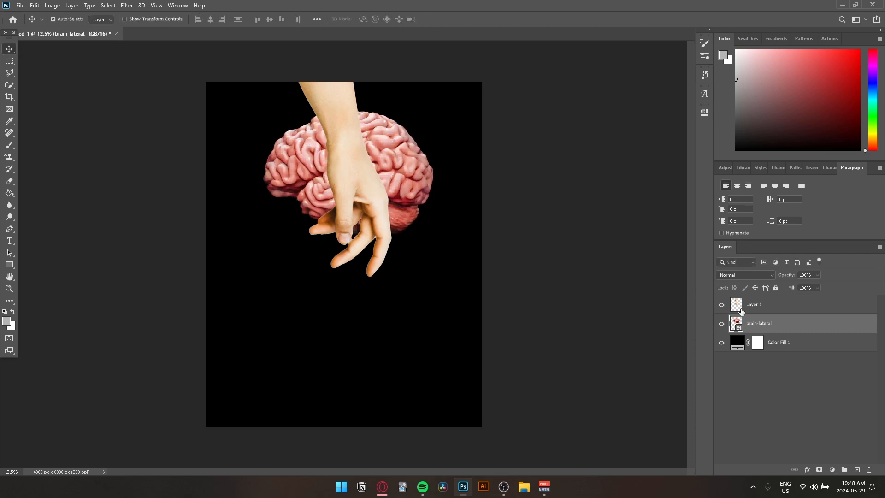
Rotate the hand to point upward and place it beneath the brain, with the forearm running off the canvas's lower edge.
left_click(760, 305)
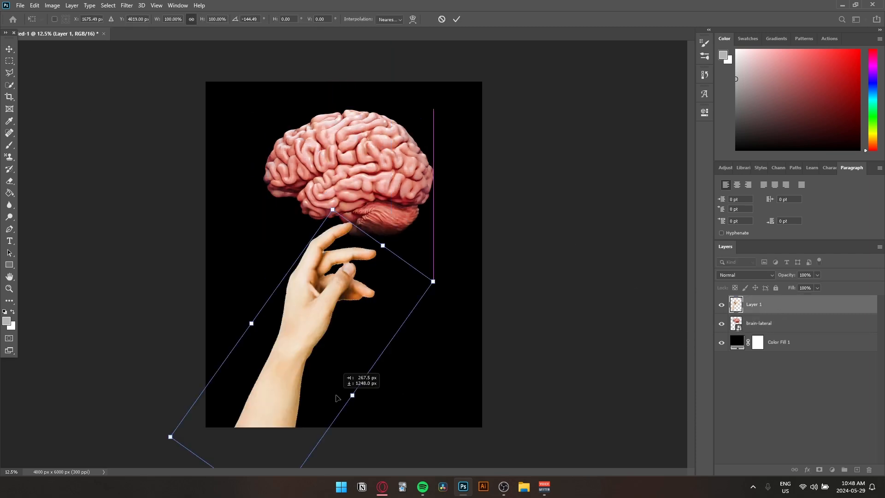
left_click_drag(337, 398, 329, 432)
left_click_drag(325, 332, 359, 326)
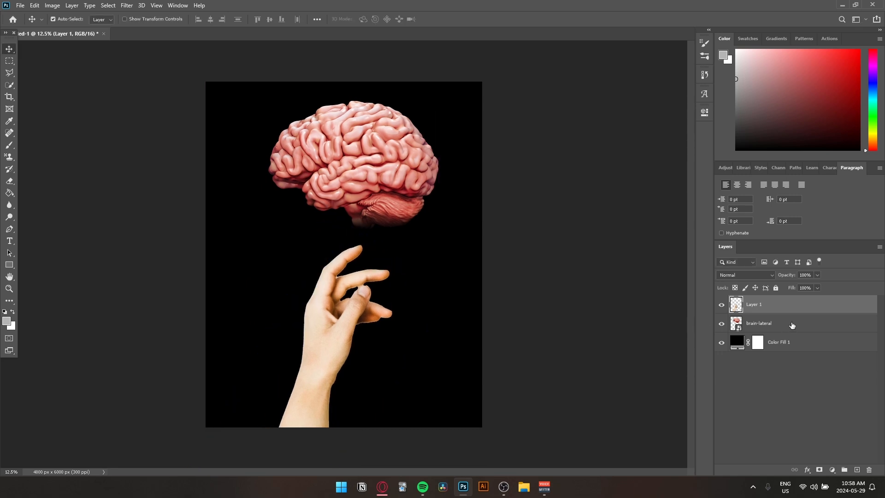
Duplicate the hand layer and convert the document to 8 Bits/Channel.
key("ctrl+j")
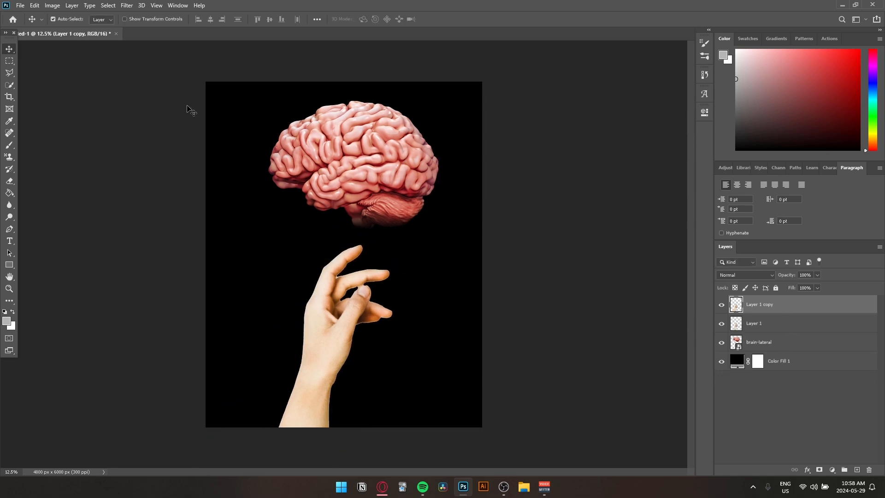
left_click(127, 5)
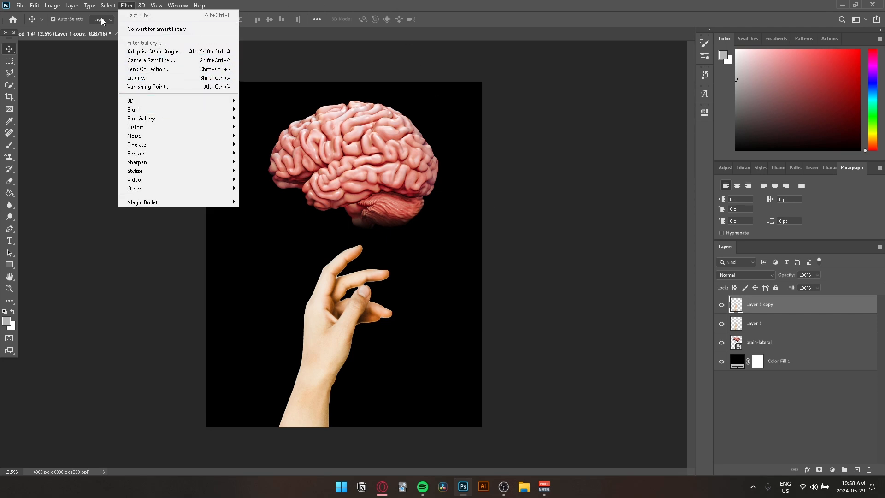
mouse_move(58, 10)
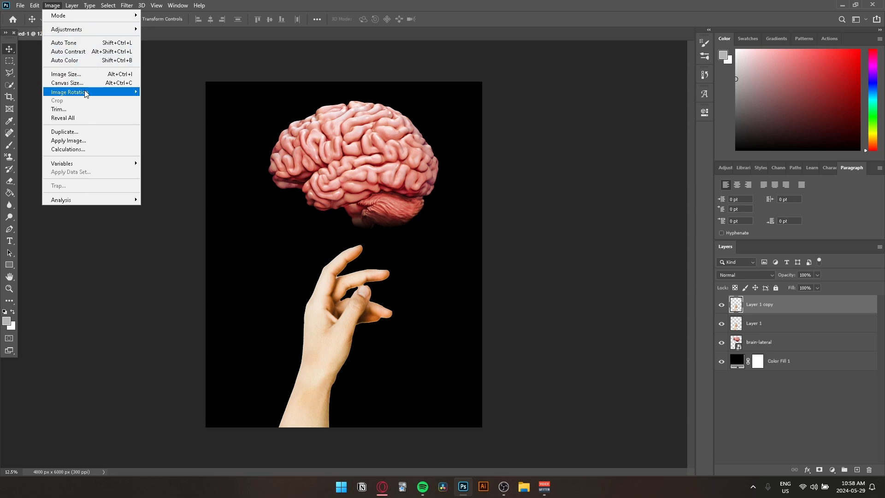
mouse_move(89, 94)
mouse_move(91, 20)
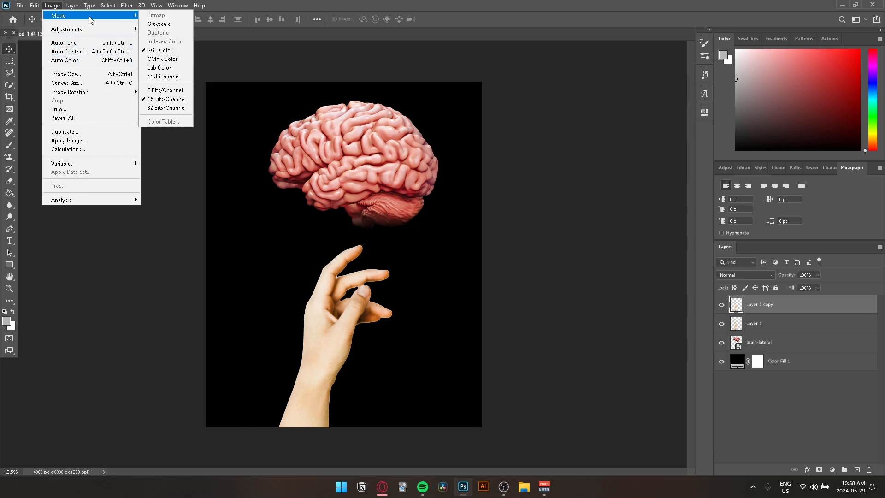
left_click(165, 90)
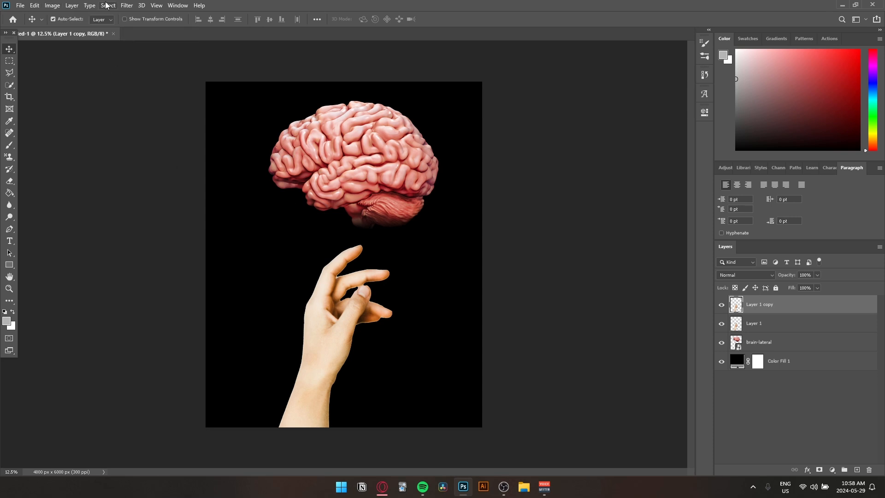
Preview the Filter Gallery's Torn Edges effect on the whole duplicated hand at 12.5% zoom.
left_click(126, 6)
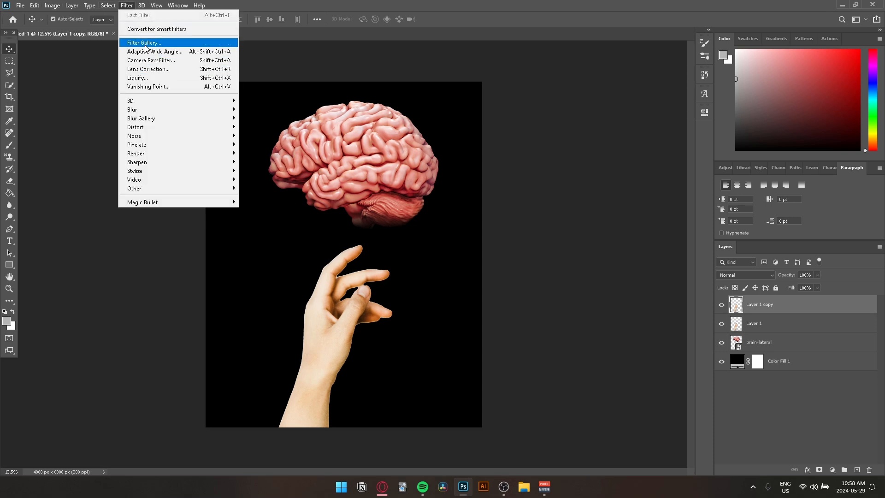
key("Escape")
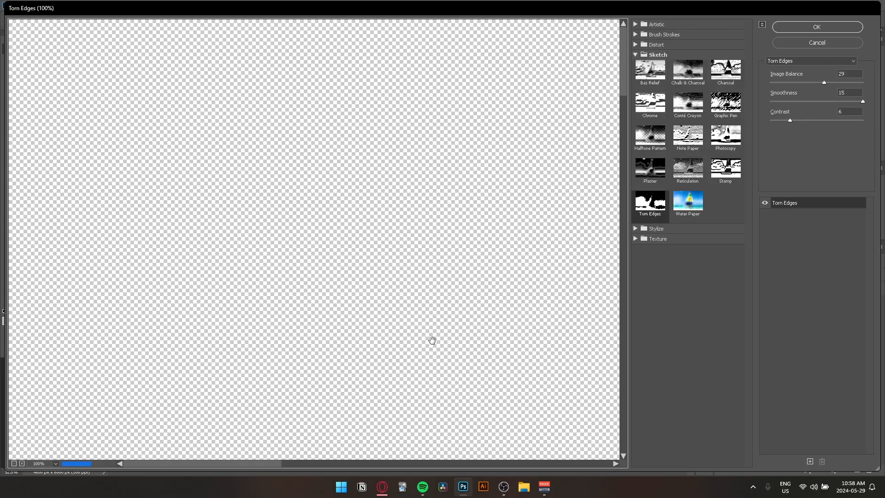
key("ctrl+minus")
key("ctrl+minus")
key("ctrl+minus")
key("ctrl+minus")
key("ctrl+minus")
key("ctrl+minus")
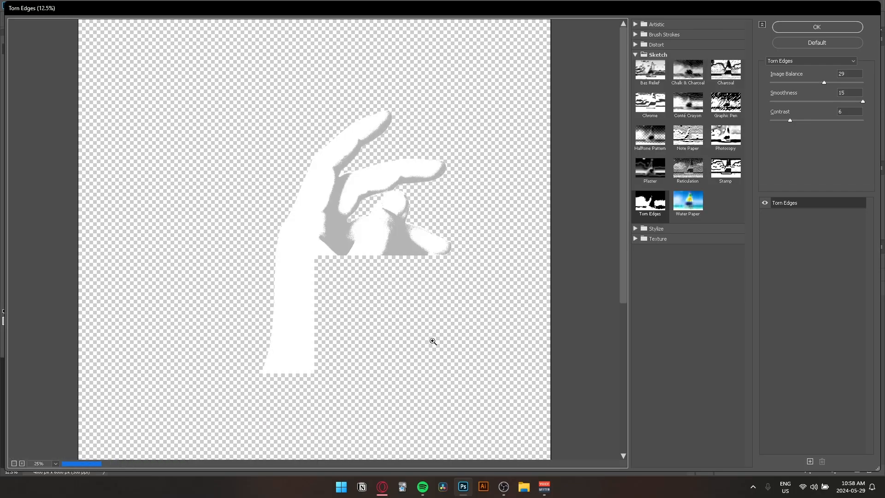
key("ctrl+plus")
key("ctrl+minus")
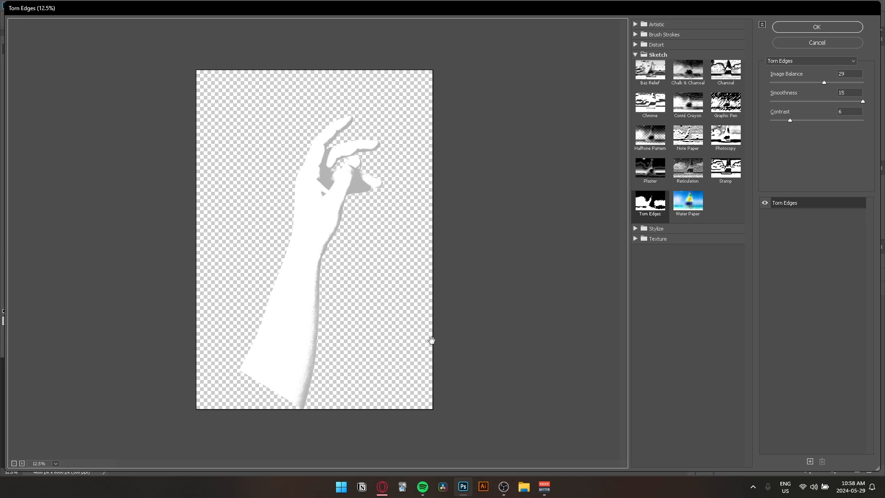
Try Glass, Ocean Ripple and several Sketch effects on the duplicated hand, leaving the Filter Gallery without applying any.
left_click(650, 72)
left_click(661, 45)
left_click(689, 63)
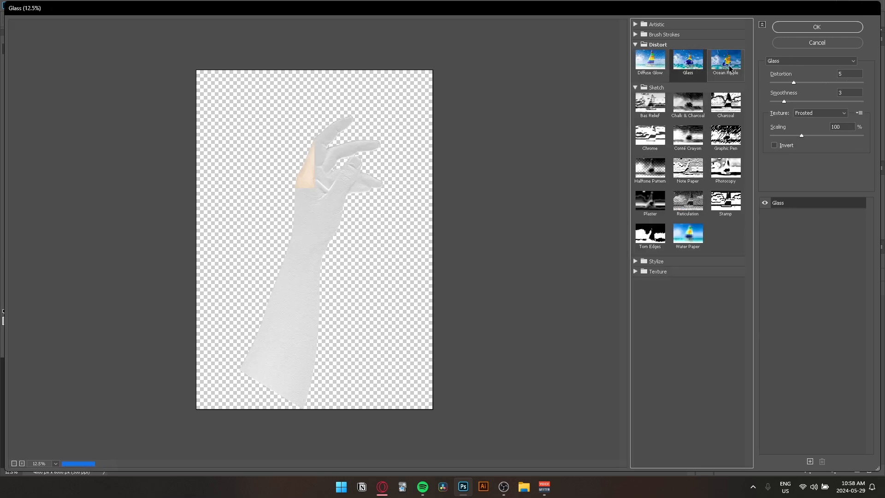
left_click(728, 66)
left_click(737, 102)
left_click(688, 135)
key("Escape")
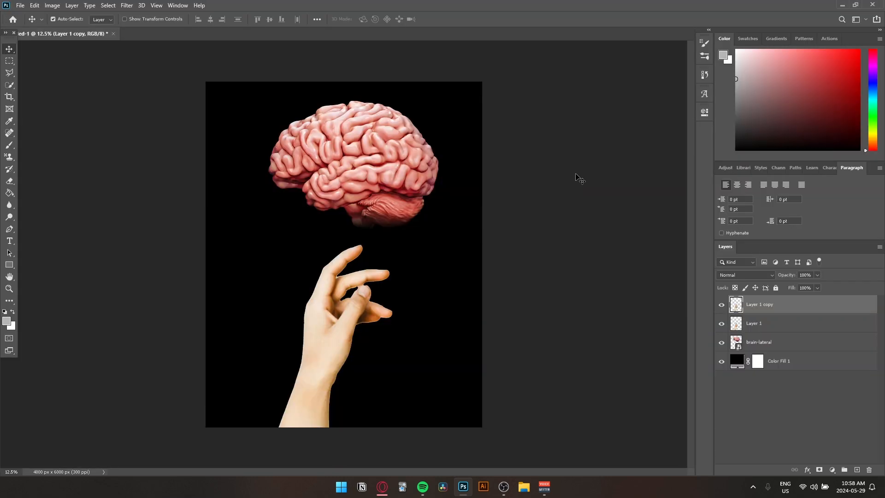
Set the foreground color to the vivid blue-violet 3b00fb.
left_click(722, 57)
left_click(736, 197)
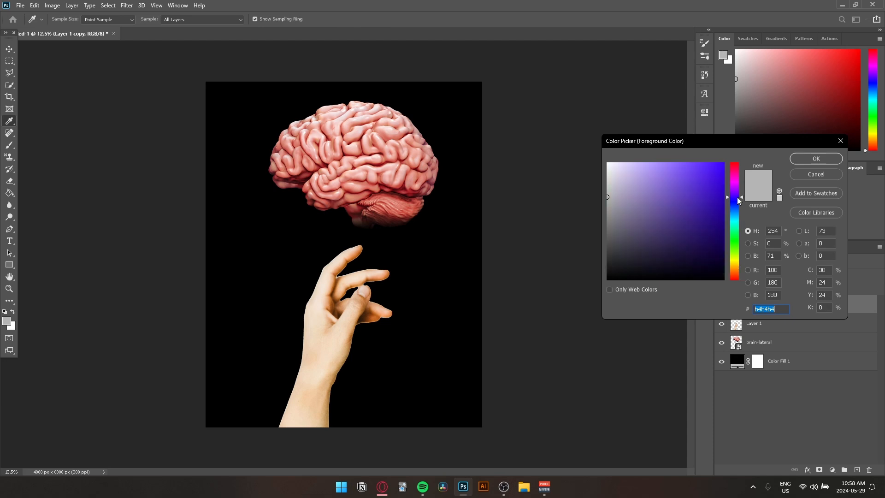
left_click(723, 214)
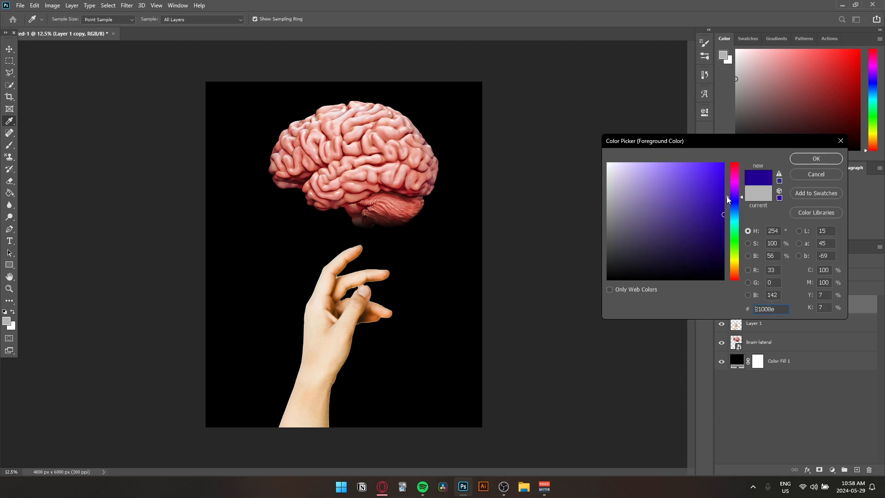
mouse_move(723, 199)
left_mouse_down()
mouse_move(724, 181)
mouse_move(725, 221)
mouse_move(725, 168)
left_mouse_up()
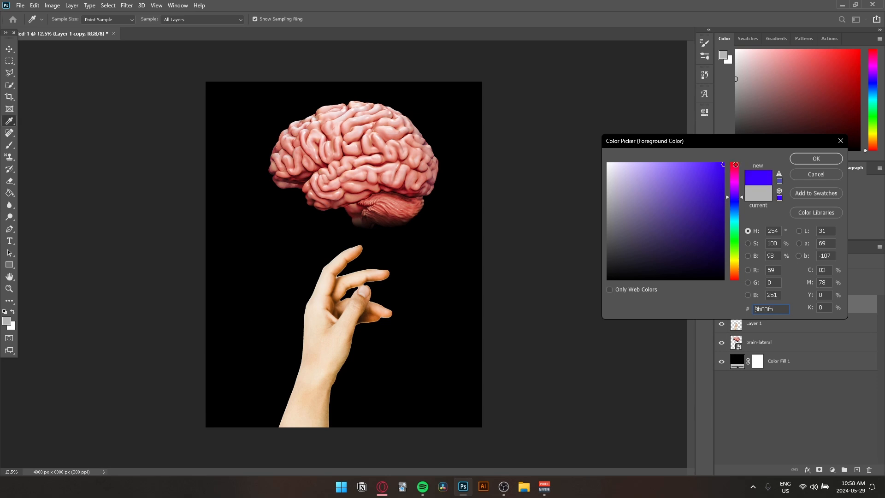
left_click(825, 158)
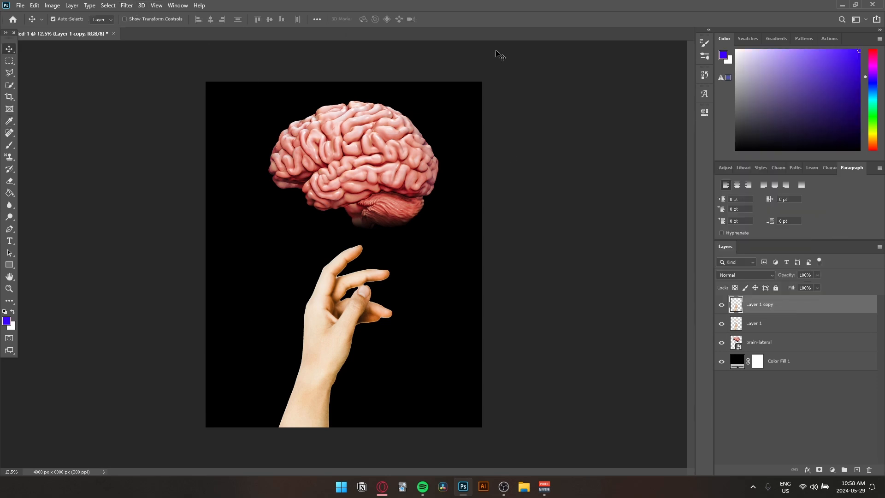
Reopen the Filter Gallery on the duplicated hand with Torn Edges and fit the whole hand in the preview at 12.5%.
left_click(126, 5)
left_click(143, 40)
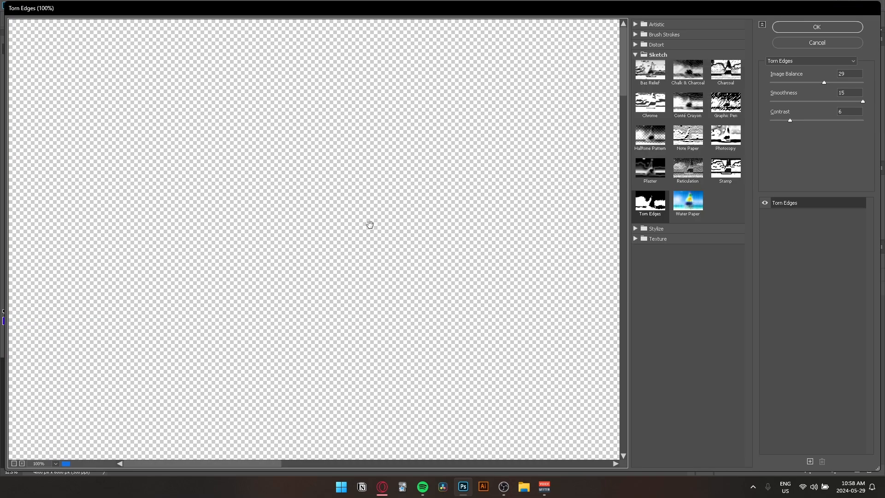
key("ctrl+minus")
key("ctrl+minus")
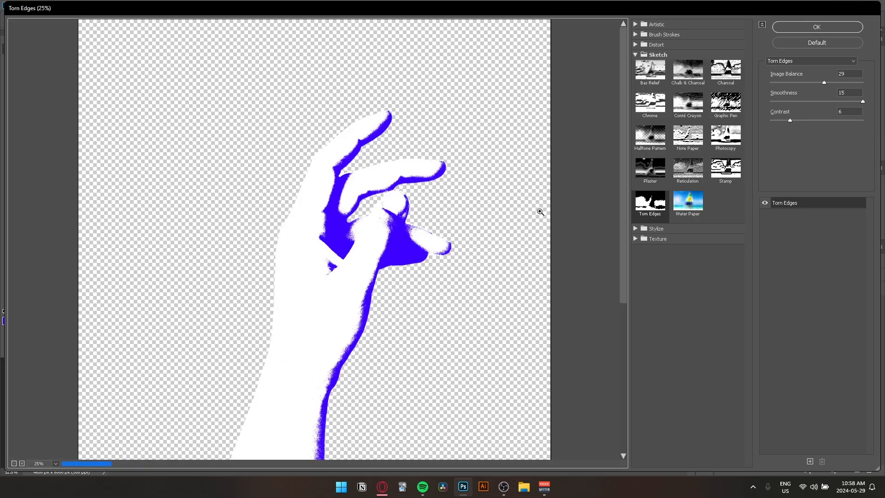
key("ctrl+minus")
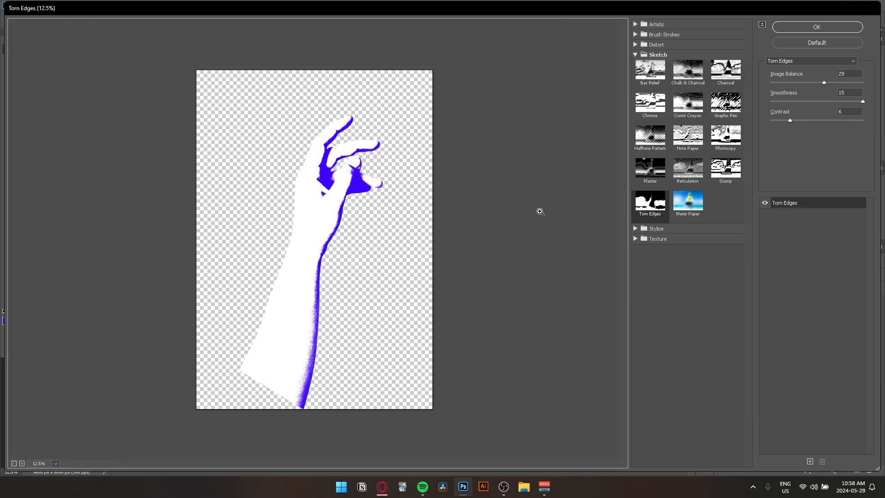
Try Craquelure and Glass with Distortion 12 on the duplicated hand, leaving the Filter Gallery without applying either.
left_click(701, 232)
left_click(645, 272)
left_click(650, 286)
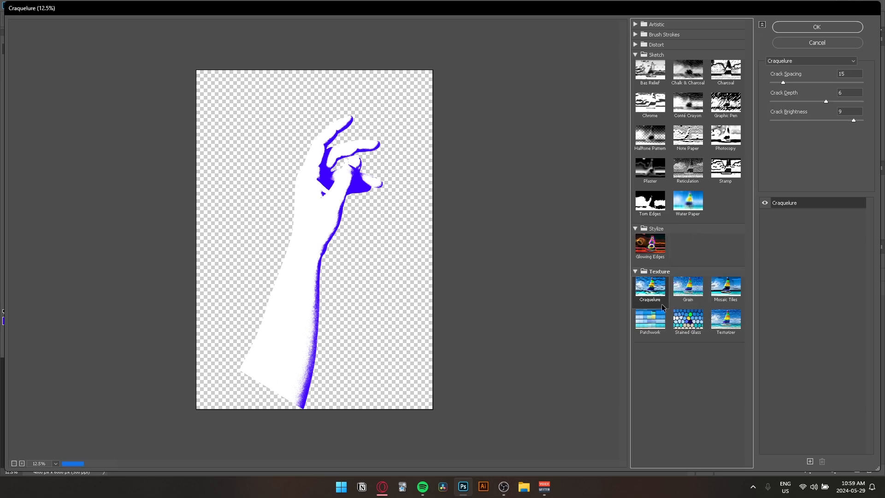
left_click(656, 44)
left_click(688, 62)
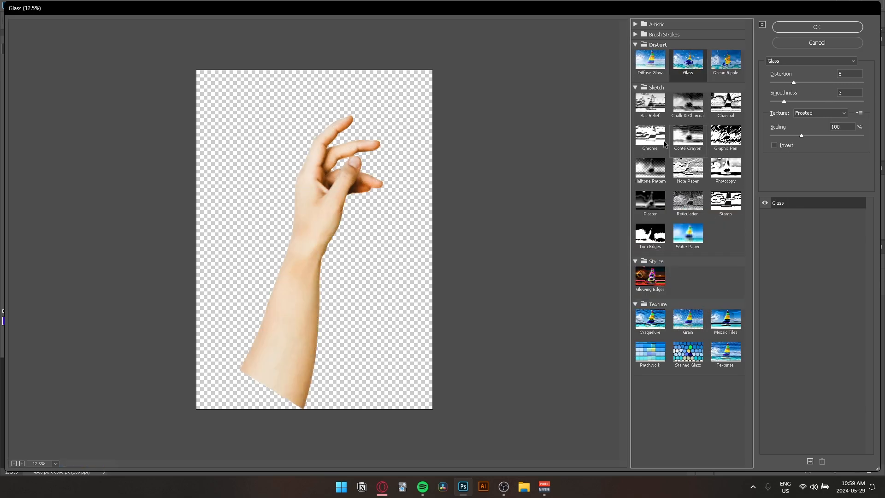
left_click_drag(795, 82, 825, 82)
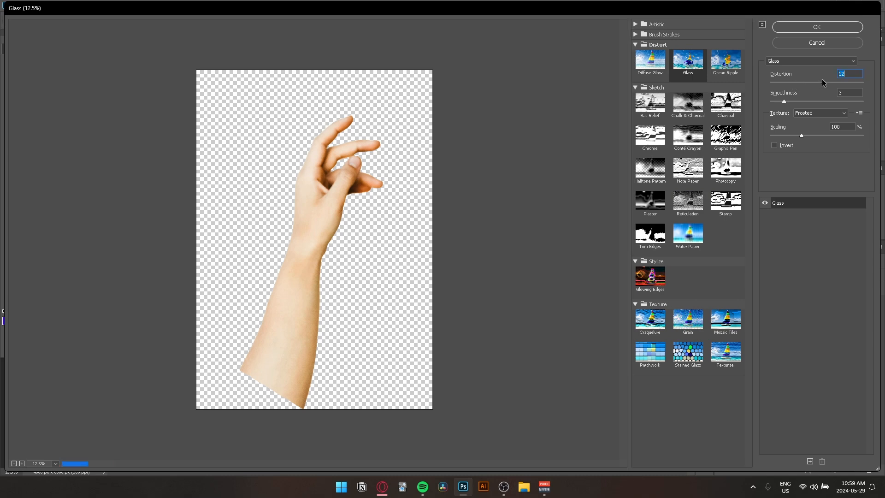
left_click(699, 34)
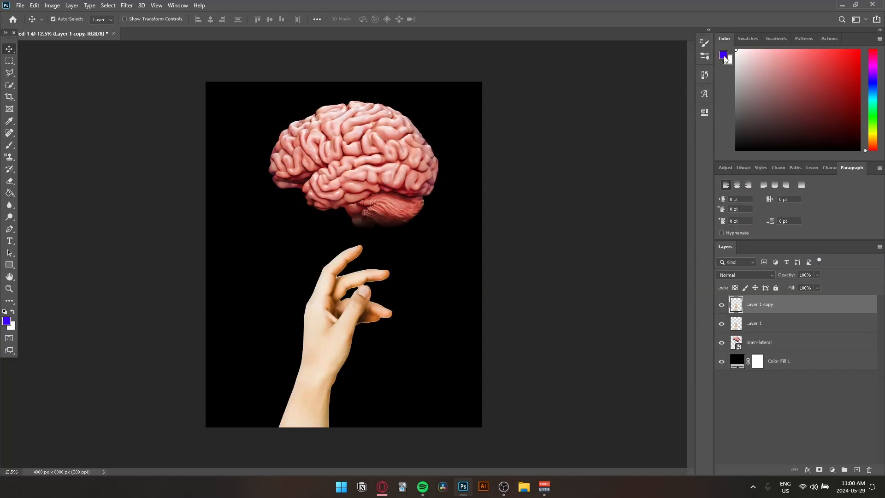
Set the foreground color to white ffffff and the background color to a vivid blue.
left_click(732, 61)
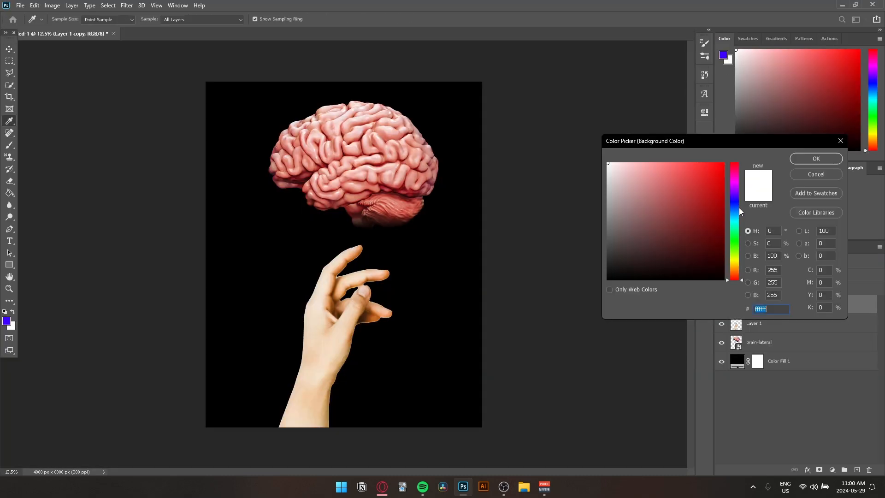
left_click(734, 208)
key("Return")
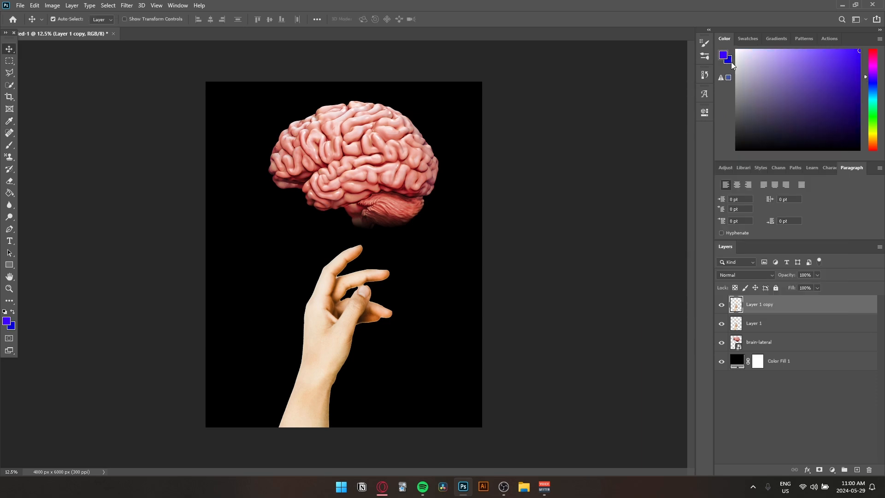
left_click(722, 57)
left_click_drag(677, 193, 548, 108)
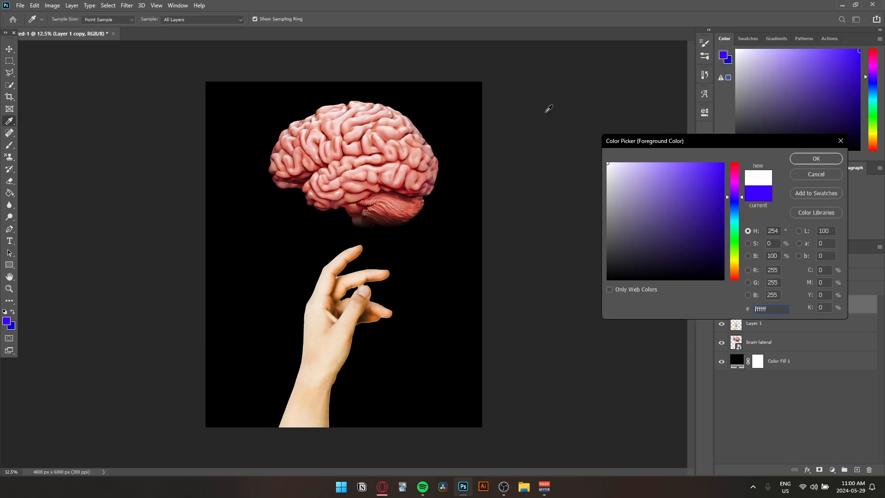
left_click(813, 157)
left_click(728, 62)
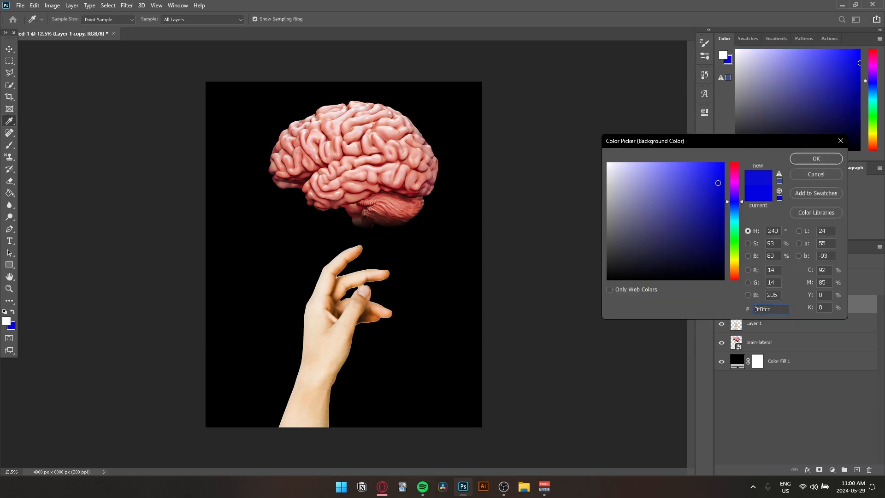
left_click(804, 158)
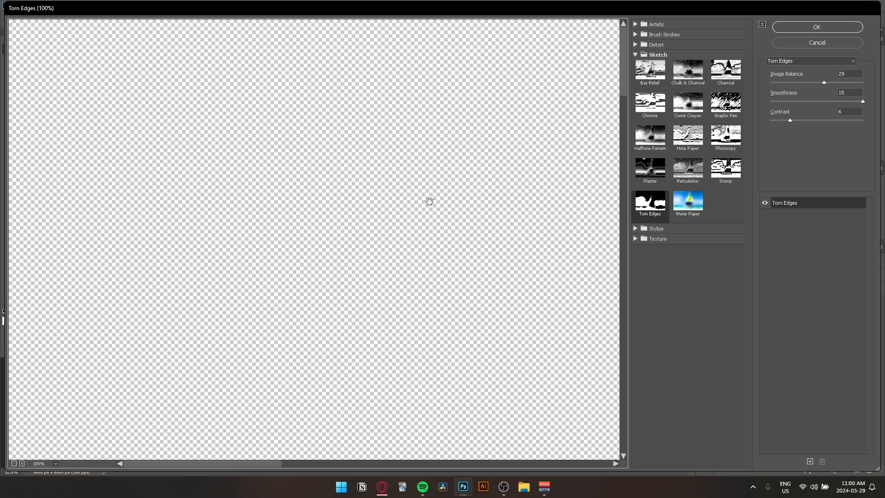
Reopen the Filter Gallery on the duplicated hand and preview Torn Edges, Water Paper and Note Paper at 12.5% zoom.
key("ctrl+minus")
key("ctrl+minus")
key("ctrl+minus")
key("ctrl+minus")
key("ctrl+minus")
key("ctrl+minus")
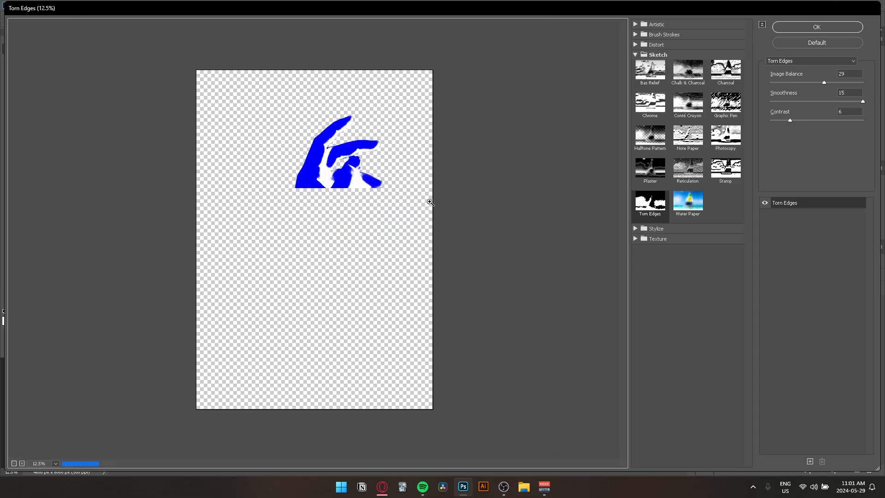
left_click(687, 200)
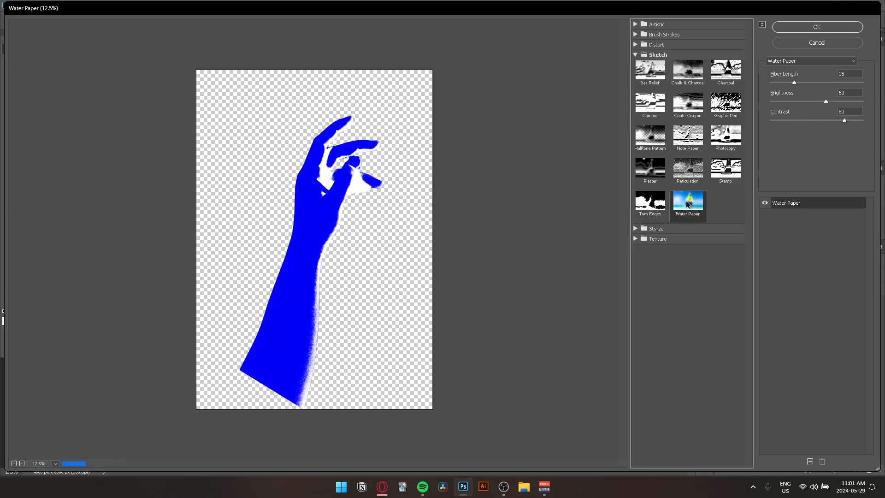
left_click(694, 140)
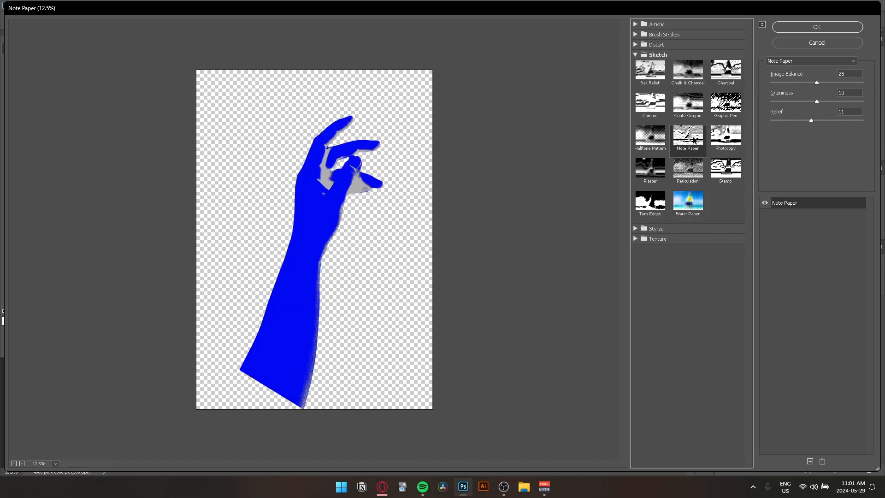
Try Chalk & Charcoal with Charcoal Area 12 and Chalk Area 13, and inspect the fingers at 50% zoom.
left_click(687, 69)
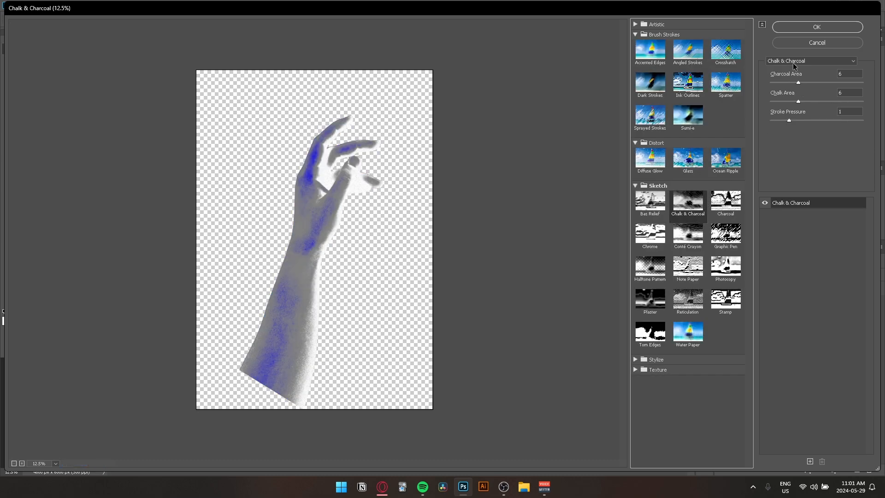
left_click_drag(798, 83, 801, 83)
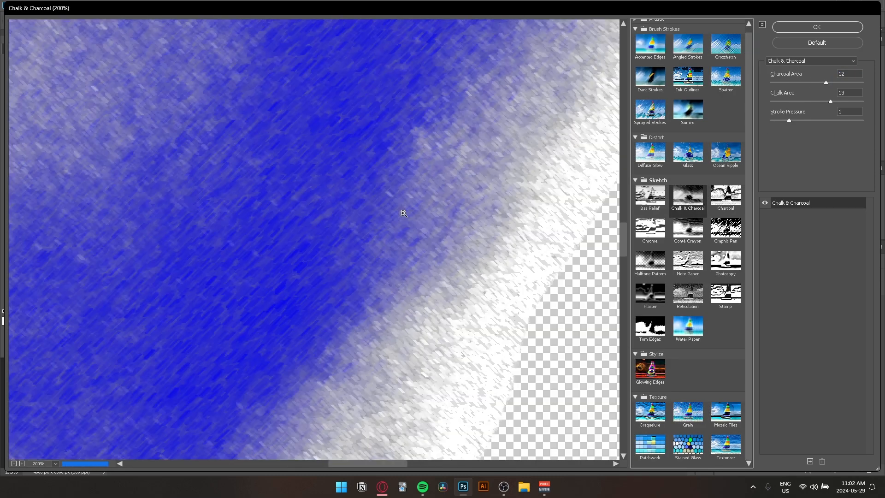
key("ctrl+minus")
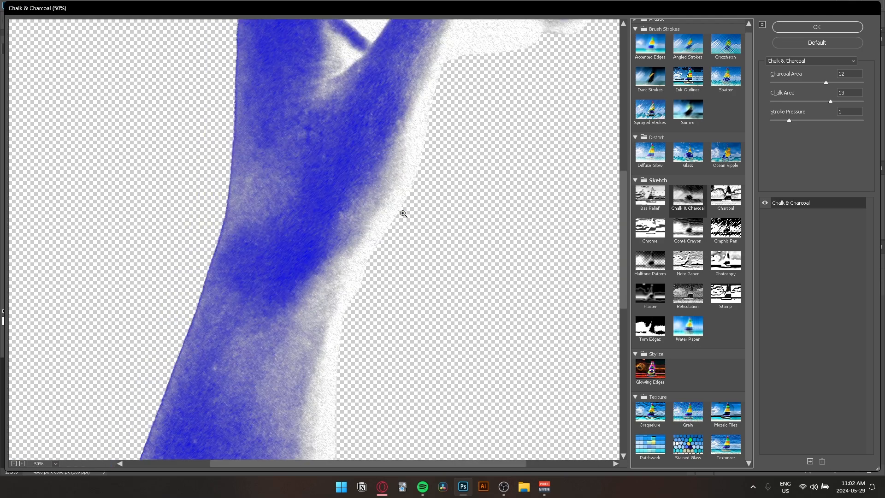
left_click_drag(419, 44, 390, 265)
left_click_drag(424, 210, 399, 272)
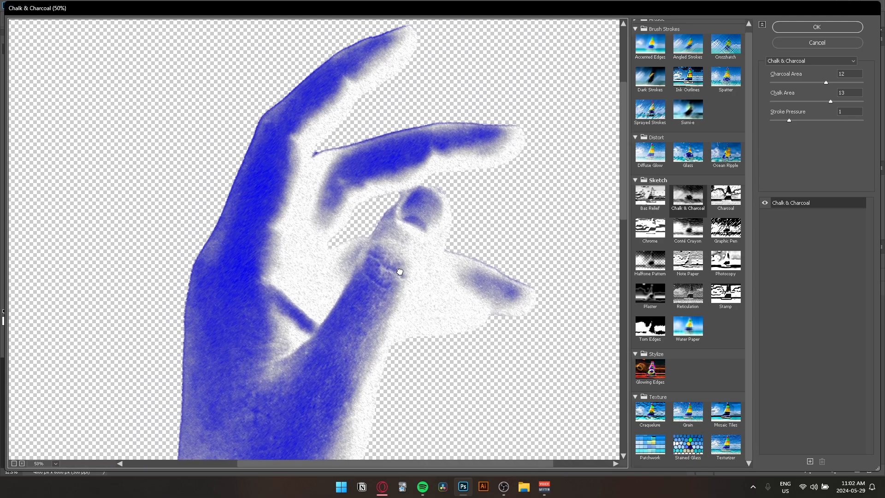
Preview the Halftone Pattern effect with Size 1, Contrast 5 and the Dot pattern on the hand at 33.3% zoom.
left_click(650, 261)
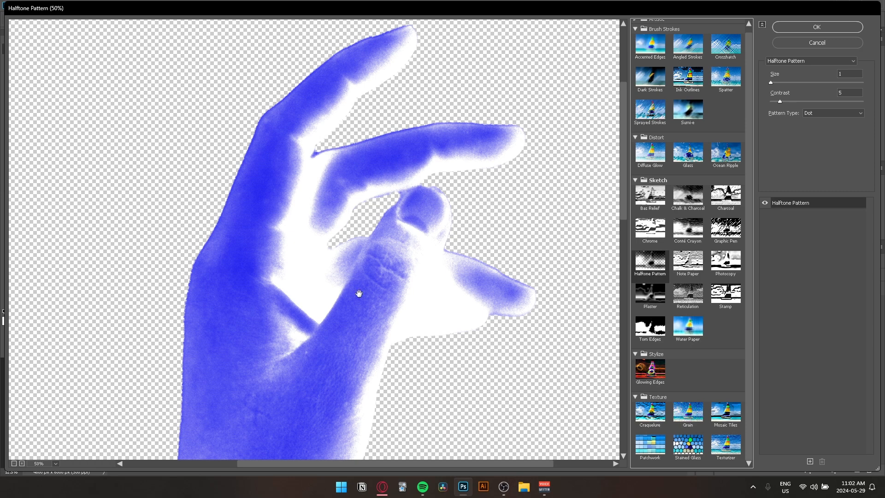
left_click(360, 294, "ctrl")
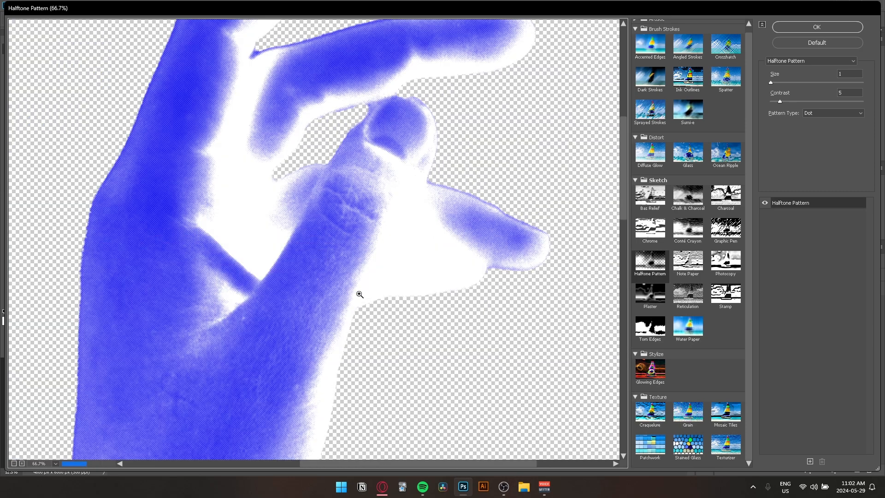
left_click(359, 294, "alt")
left_click(360, 294, "alt")
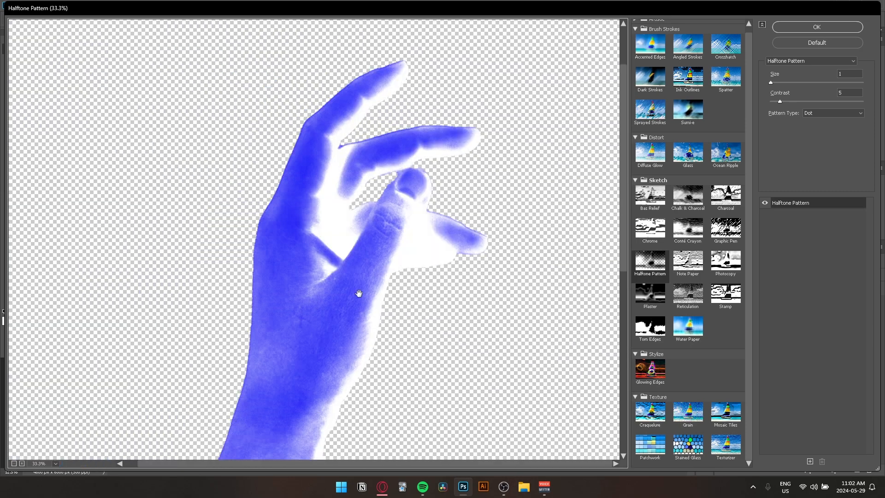
Compare Conté Crayon, Graphic Pen, Photocopy, Note Paper, Plaster and Torn Edges on the duplicated hand.
left_click(682, 243)
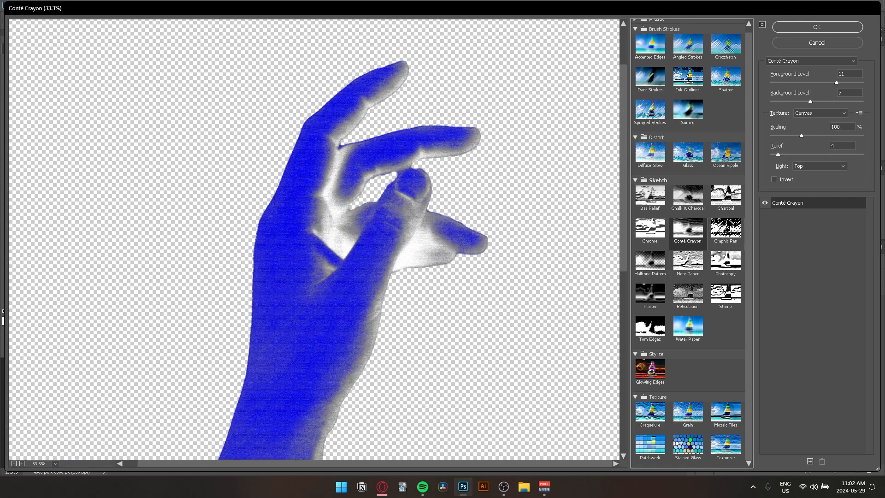
left_click(723, 242)
left_click(728, 263)
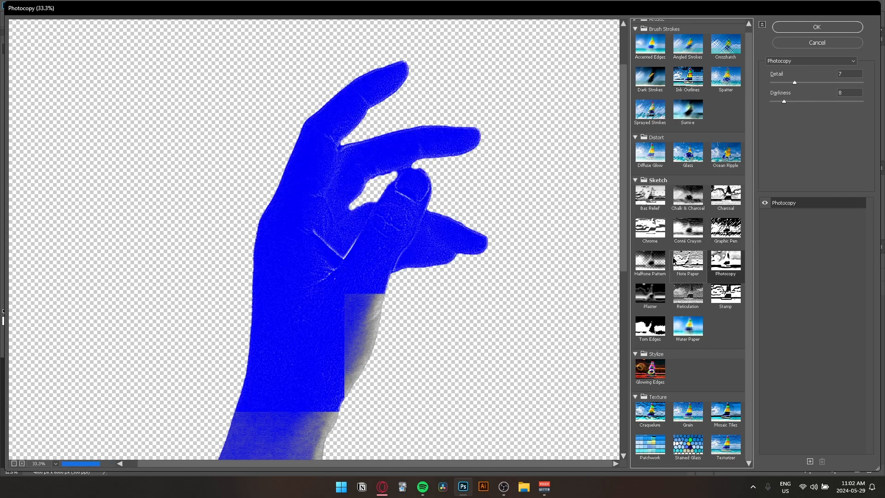
left_click(681, 263)
left_click(649, 293)
left_click(650, 326)
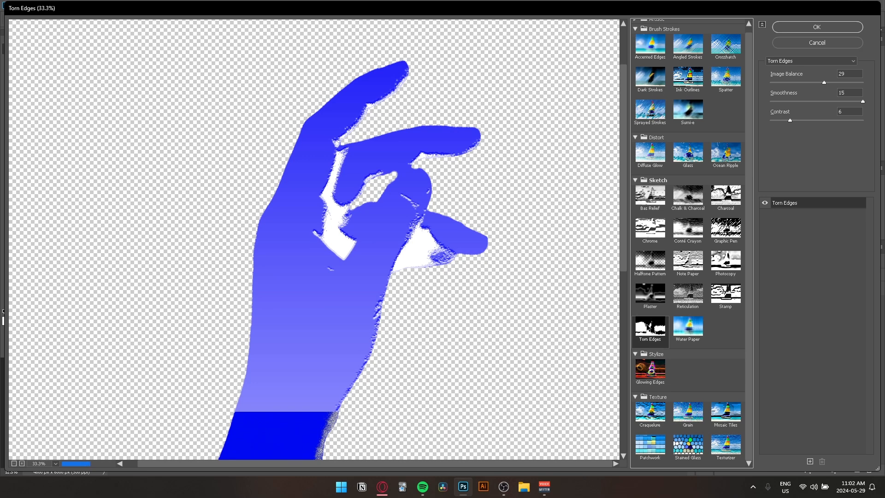
Try Water Paper, Glowing Edges, Craquelure, Diffuse Glow and Ink Outlines on the hand, leaving the Filter Gallery without applying any.
left_click(689, 331)
left_click(654, 337)
left_click(649, 368)
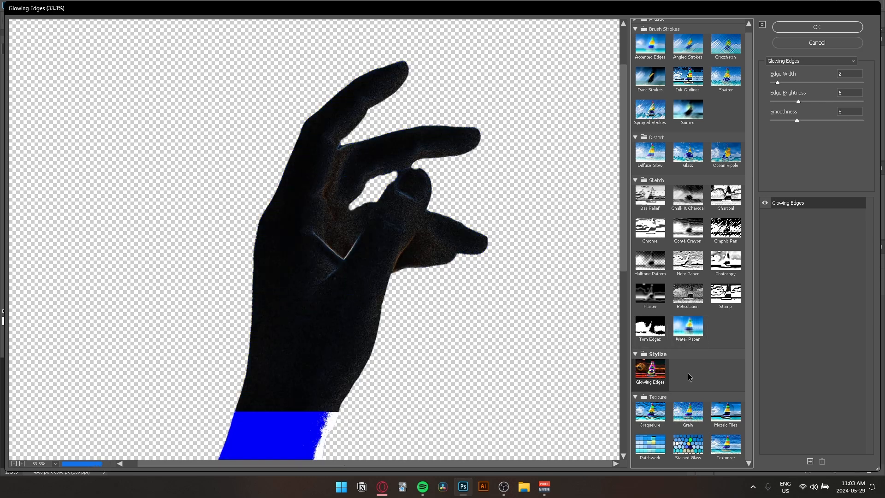
left_click(649, 415)
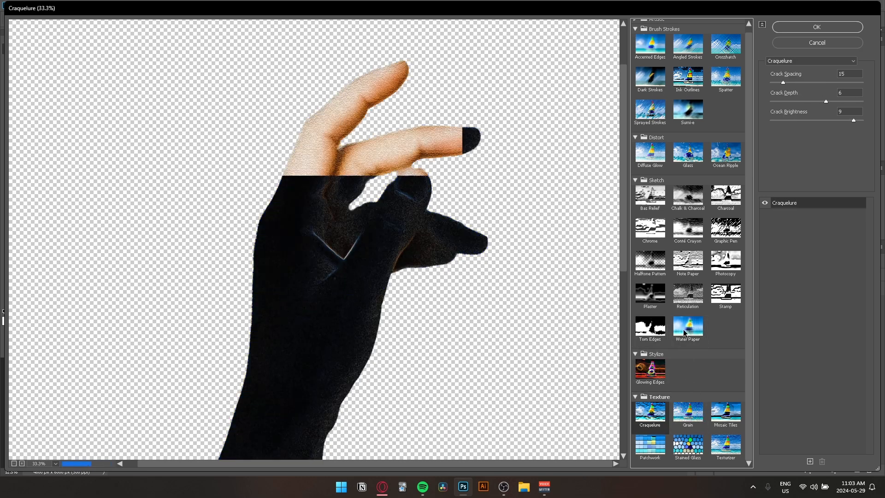
scroll(677, 180, "up", 1)
left_click(651, 158)
left_click(687, 83)
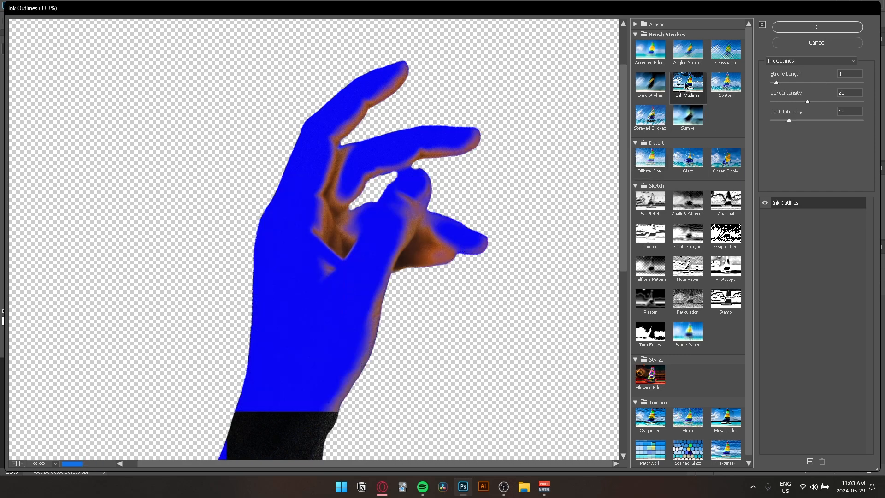
left_click(682, 24)
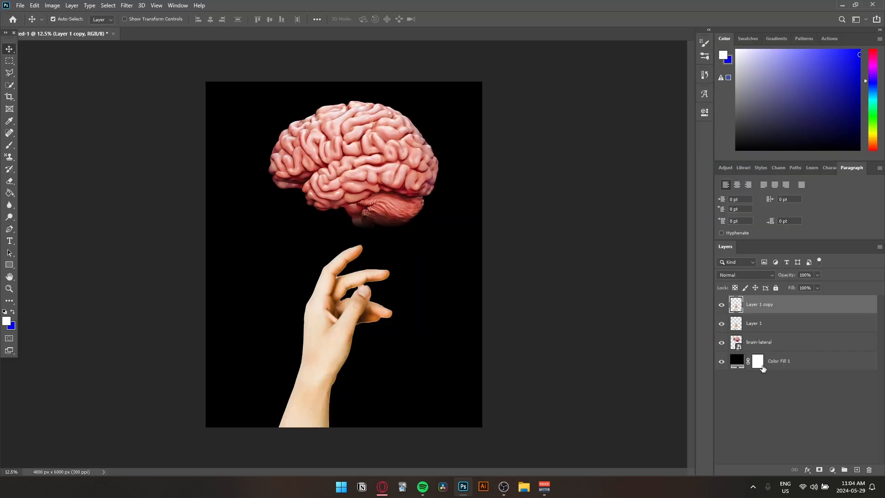
Delete the original hand layer, Layer 1, and move the brain-lateral layer above Layer 1 copy.
key("alt+bracketleft")
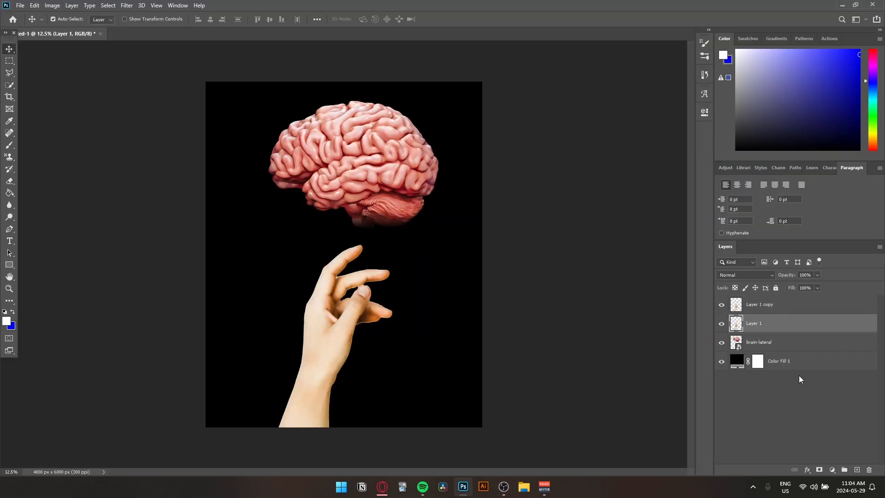
key("Delete")
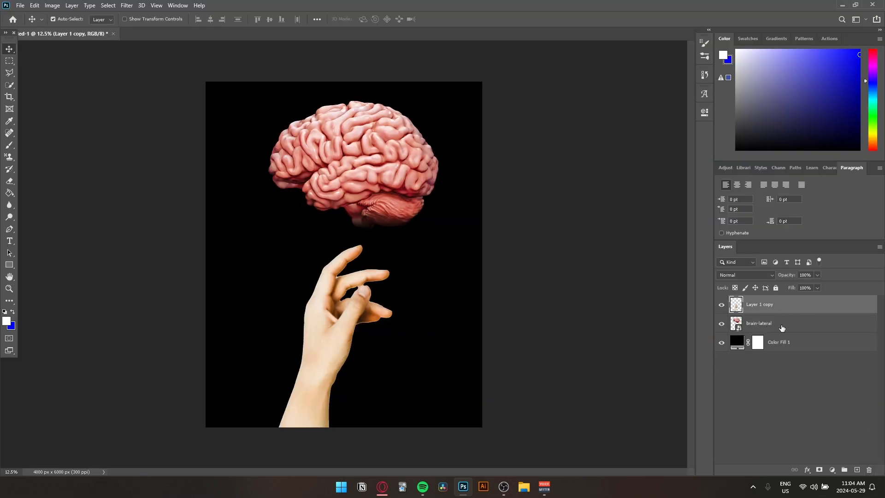
left_click_drag(782, 328, 776, 304)
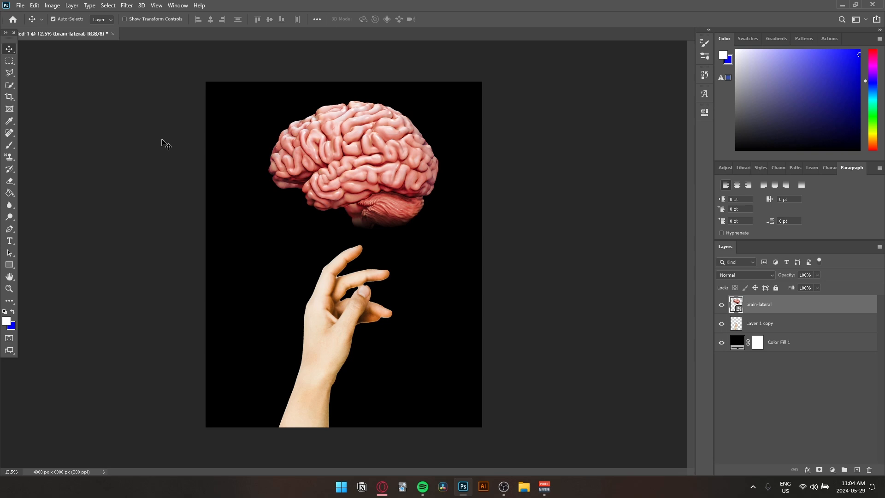
Duplicate the brain-lateral layer and set the background color to a vivid magenta.
left_click(126, 5)
left_click(455, 4)
key("ctrl+j")
left_click(729, 59)
left_click(737, 222)
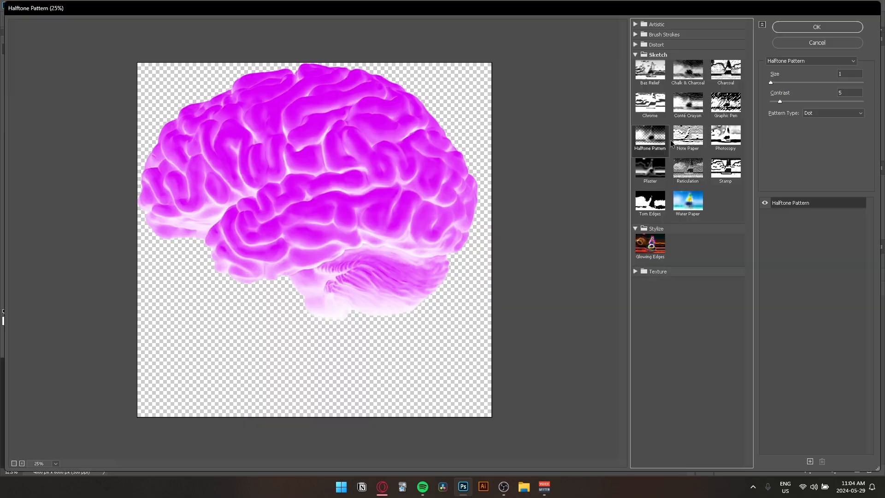
Apply the Filter Gallery's Chalk & Charcoal to the brain copy with Charcoal Area 18, Chalk Area 5 and Stroke Pressure 1.
left_click(673, 143)
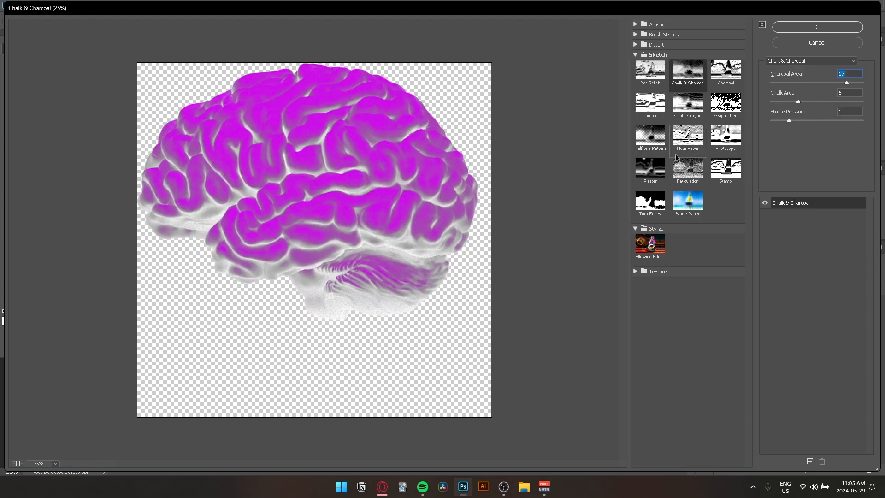
key("ctrl+plus")
key("ctrl+plus")
key("ctrl+plus")
key("ctrl+minus")
key("ctrl+minus")
key("ctrl+minus")
left_click_drag(797, 101, 793, 102)
mouse_move(846, 82)
left_mouse_down()
mouse_move(801, 83)
mouse_move(853, 82)
left_mouse_up()
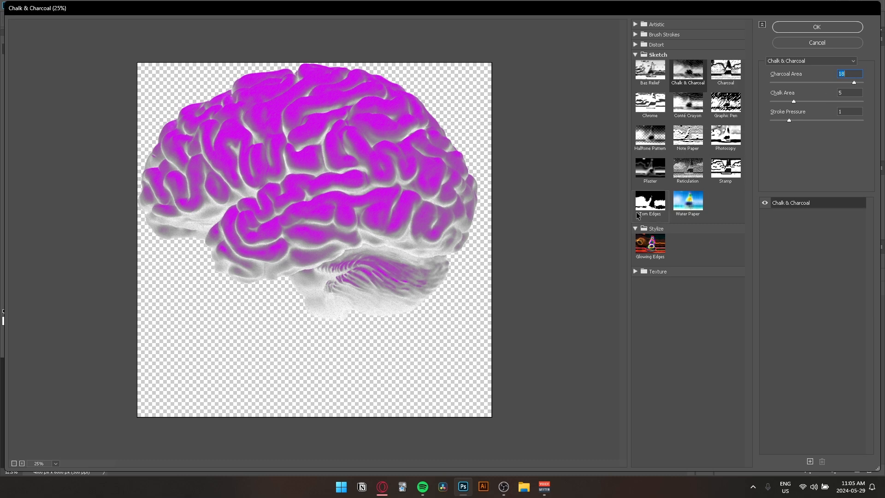
left_click(806, 25)
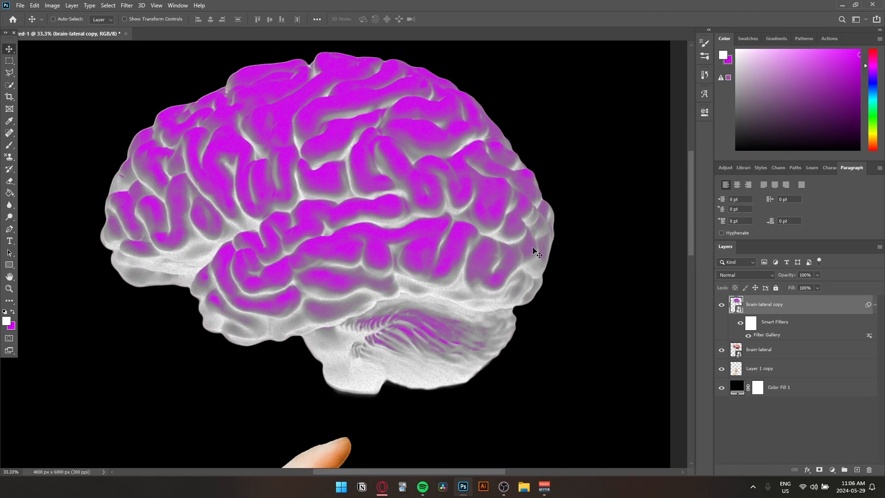
Examine the filtered brain together with the hand at 16.7% zoom.
key("ctrl+minus")
key("ctrl+minus")
key("ctrl+minus")
key("ctrl+minus")
key("ctrl+equal")
key("ctrl+equal")
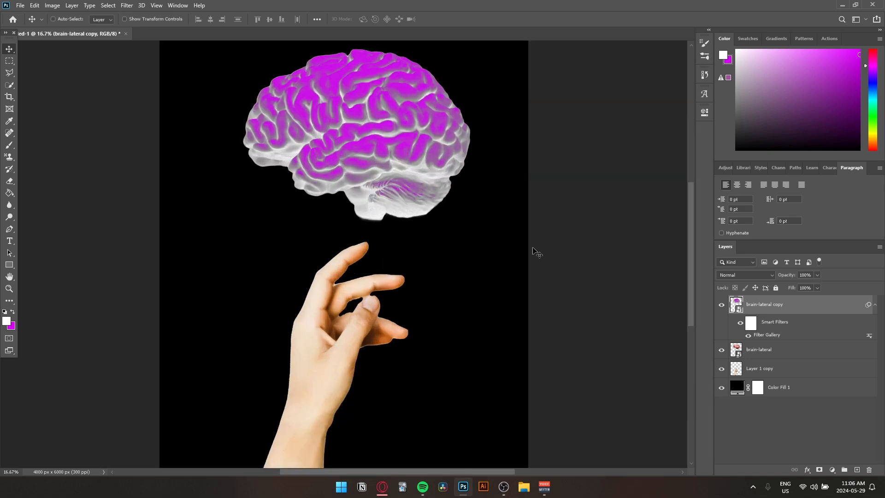
left_click_drag(512, 230, 483, 238)
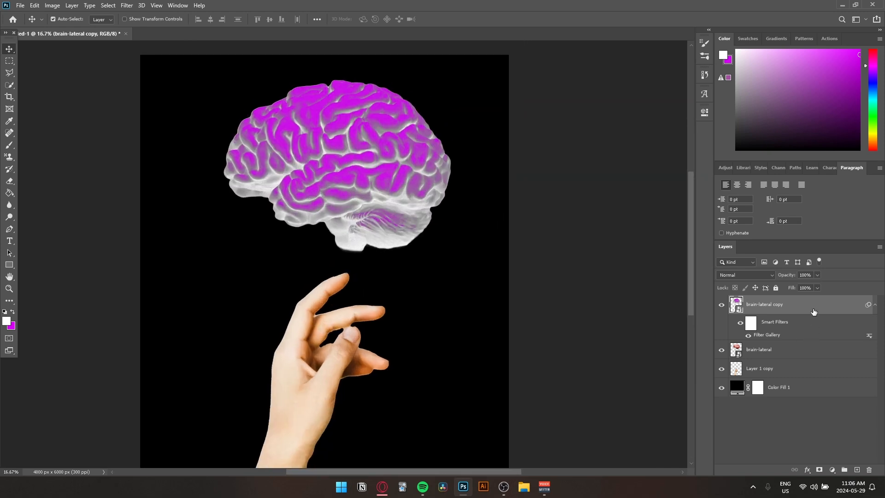
Duplicate the filtered brain layer and stow the original brain-lateral layer, hidden, beneath Color Fill 1.
key("ctrl+j")
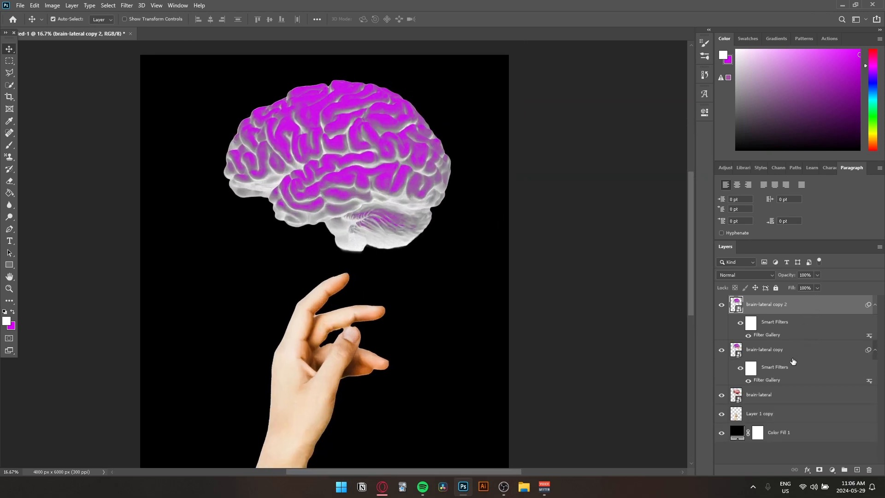
left_click(789, 397)
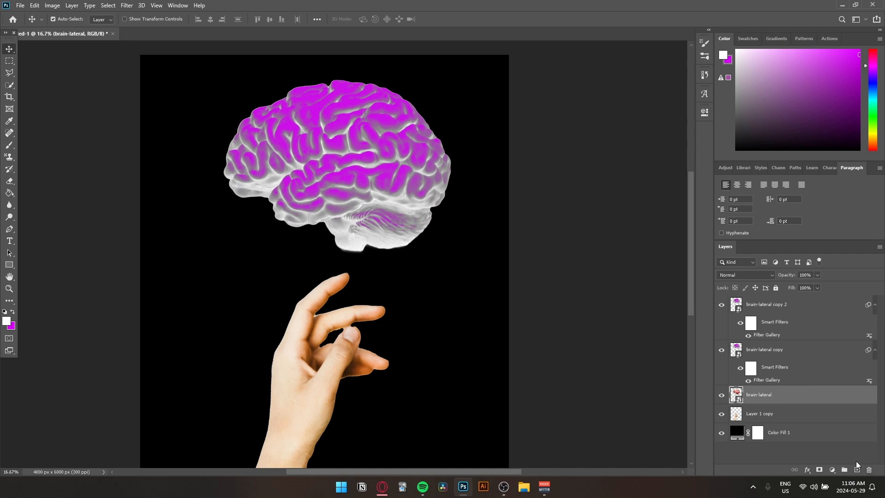
left_click(721, 396)
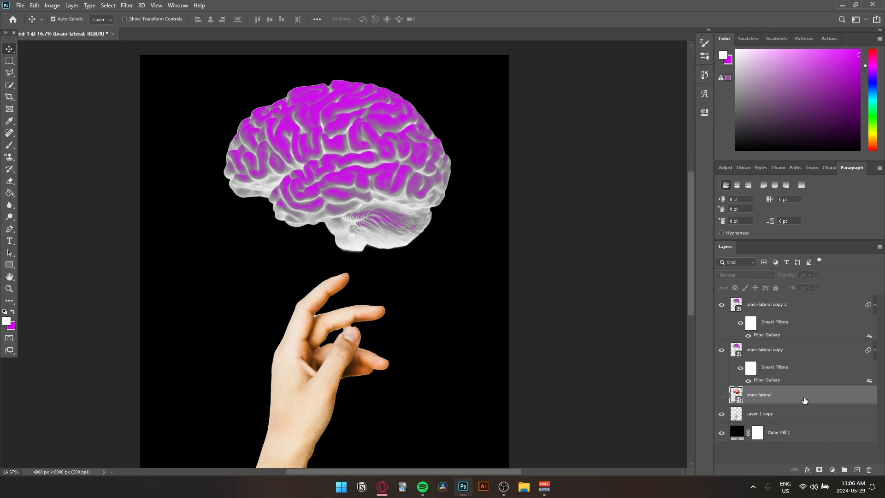
left_click_drag(804, 398, 746, 452)
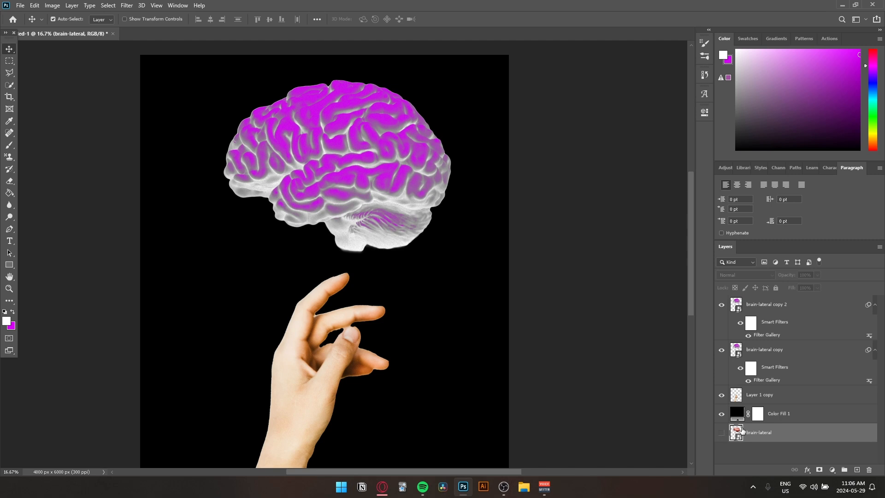
Apply a 33.2-pixel Gaussian Blur to brain-lateral copy 2 and set its blend mode to Lighten.
left_click(775, 308)
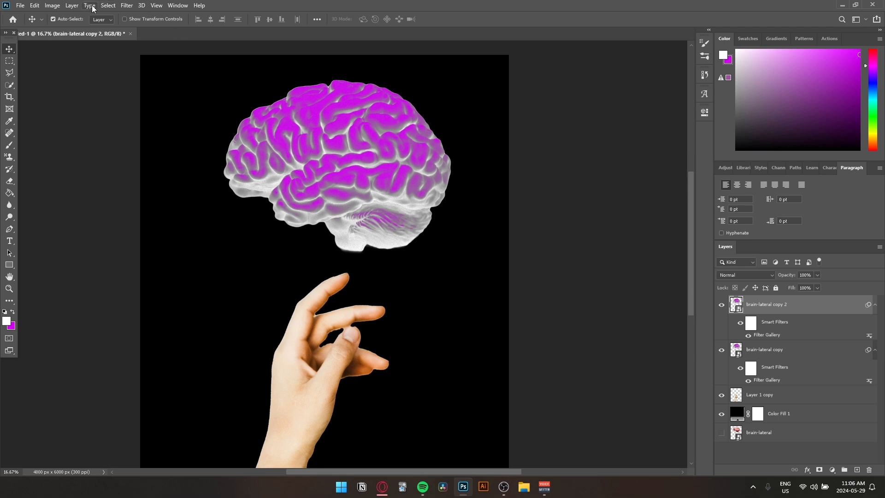
left_click(123, 10)
mouse_move(138, 104)
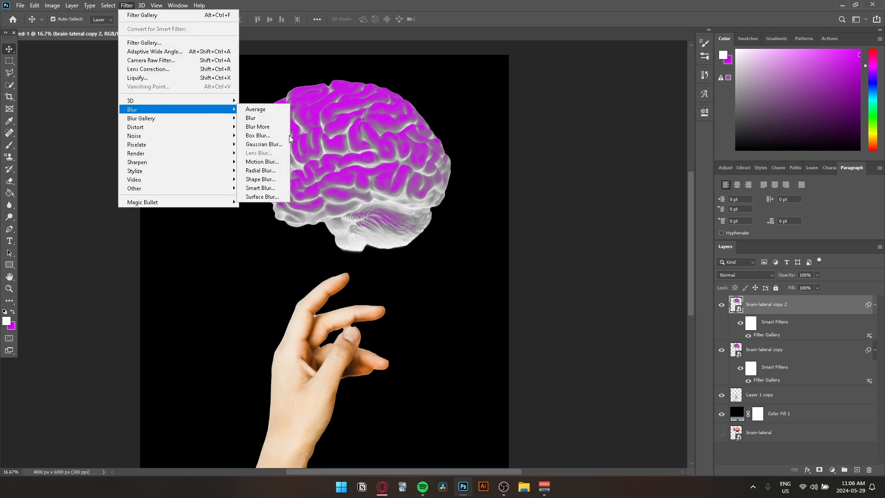
left_click(258, 142)
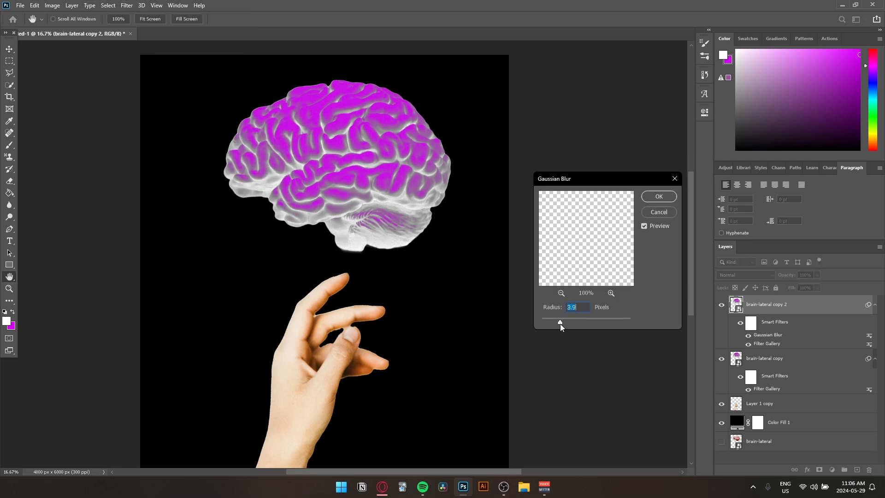
left_click_drag(574, 319, 585, 315)
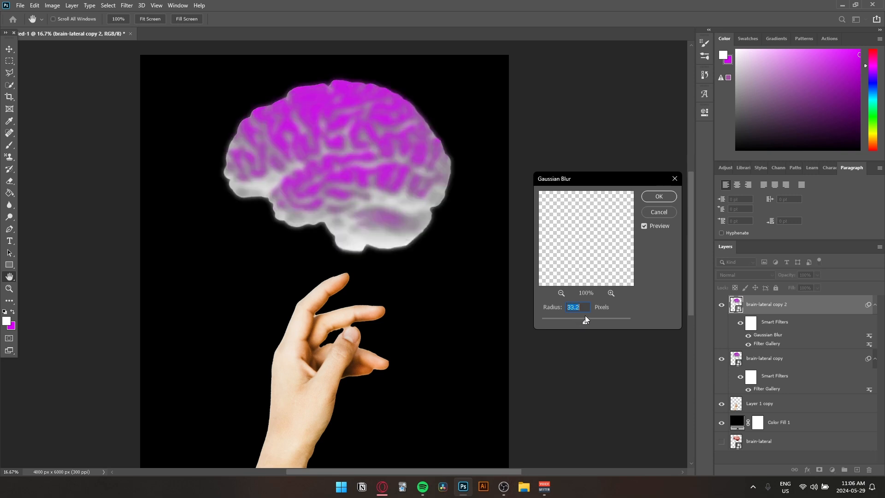
left_click(662, 196)
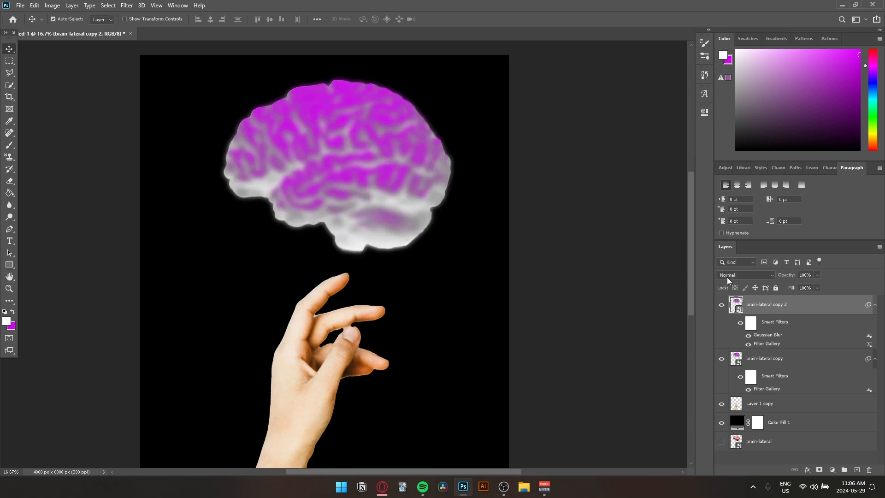
left_click(730, 275)
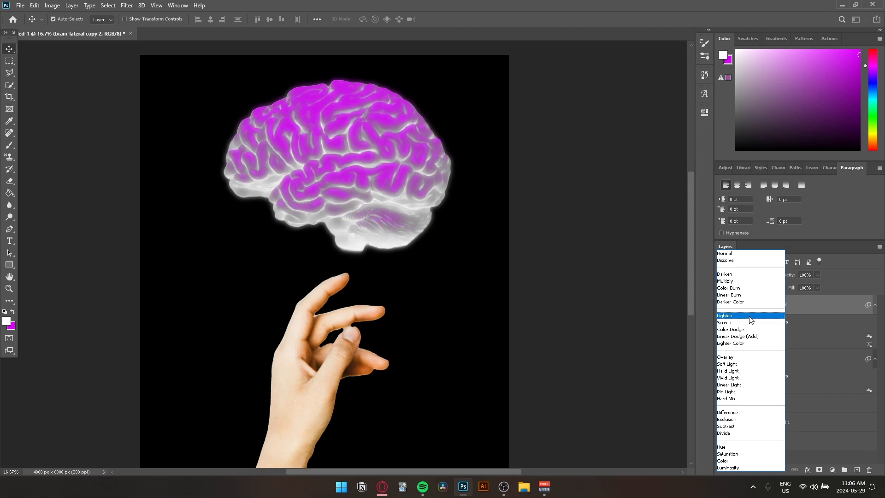
left_click(750, 317)
Examine the glow along the brain's folds and lower edge at 50% zoom.
key("ctrl+plus")
key("ctrl+plus")
key("ctrl+plus")
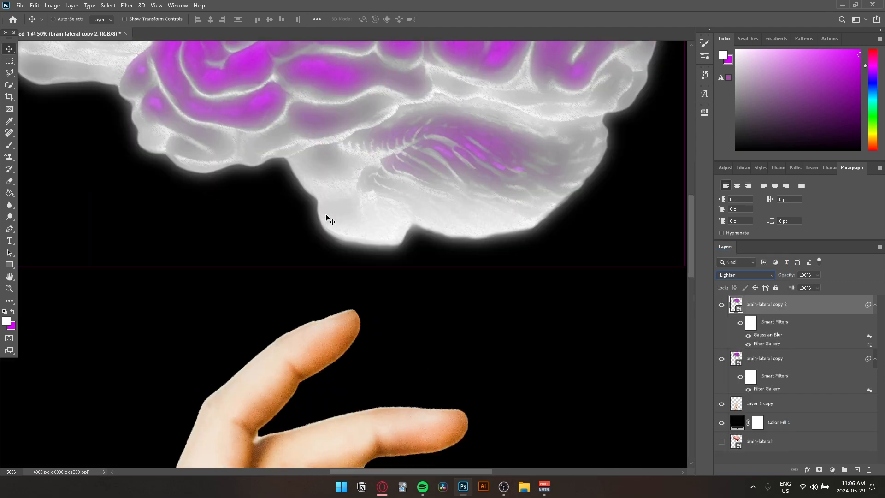
key("space")
left_click_drag(327, 213, 330, 194)
scroll(332, 233, "down", 3)
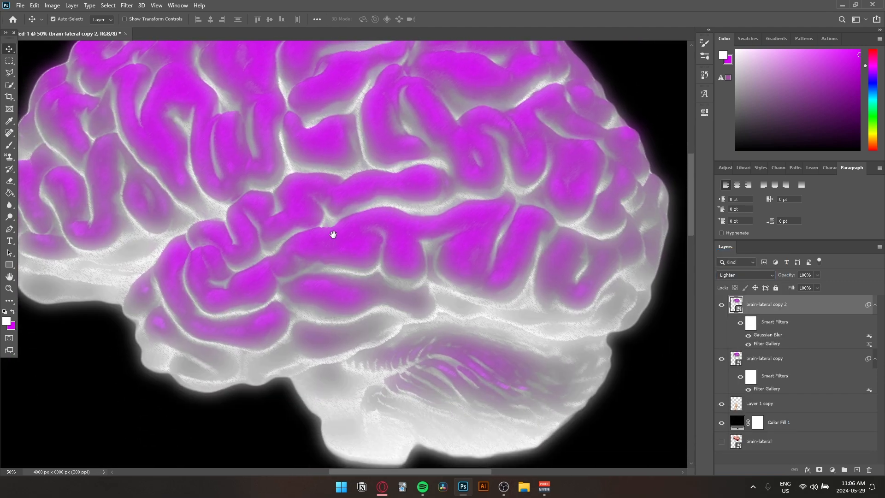
key("ctrl+minus")
key("ctrl+minus")
key("ctrl+minus")
key("ctrl+minus")
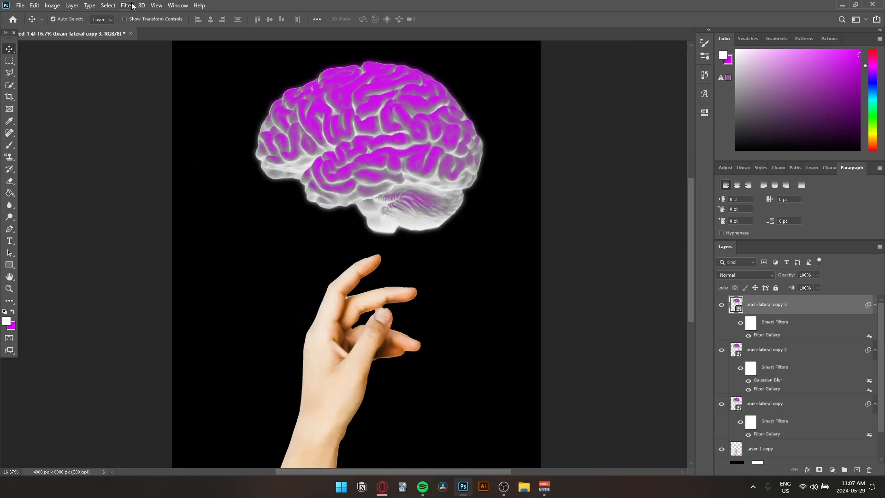
Try a Motion Blur on brain-lateral copy 3 with an angle of 35° and a distance of 2000 pixels.
left_click(128, 6)
mouse_move(157, 111)
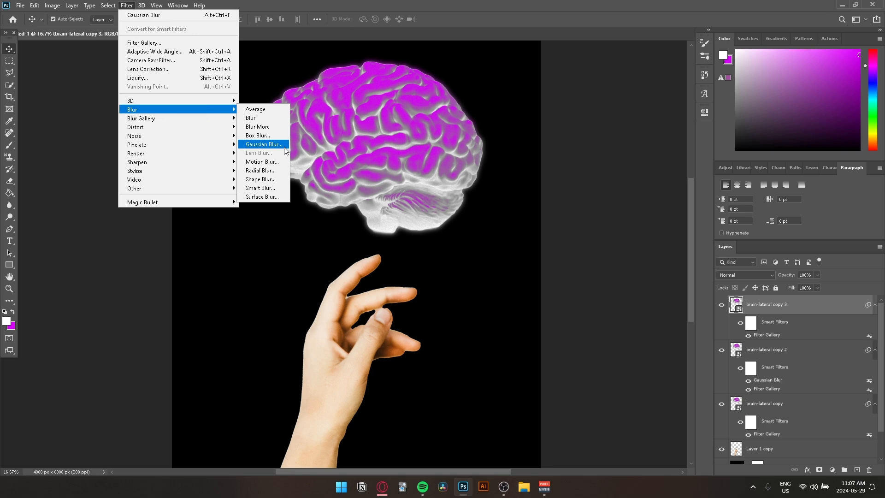
left_click(262, 162)
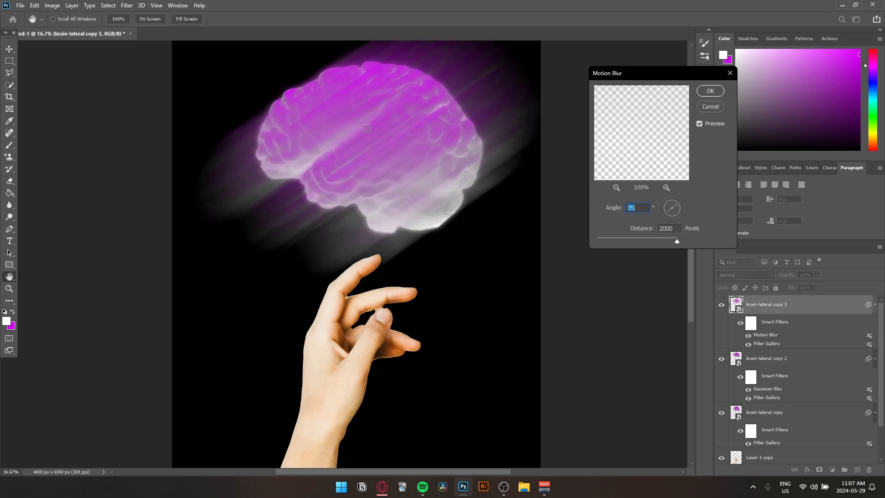
left_click(710, 92)
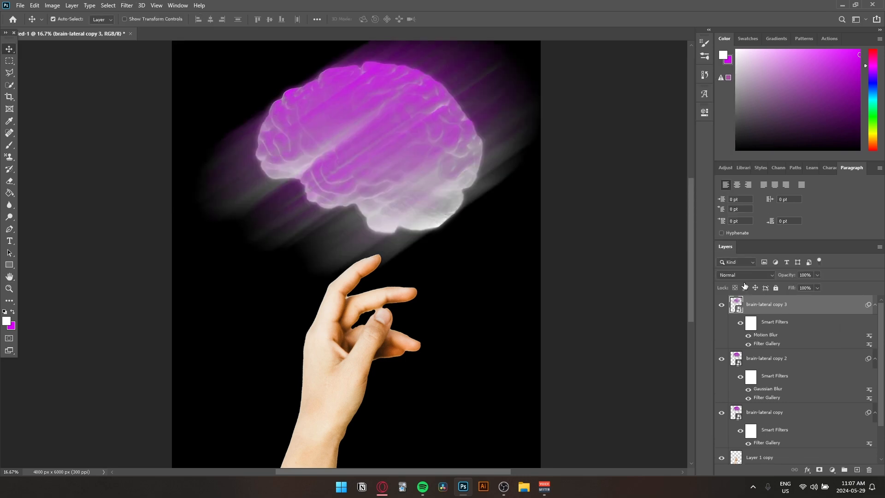
Set the blend mode of brain-lateral copy 2 to Linear Burn and add another unblurred brain duplicate above it.
left_click(744, 275)
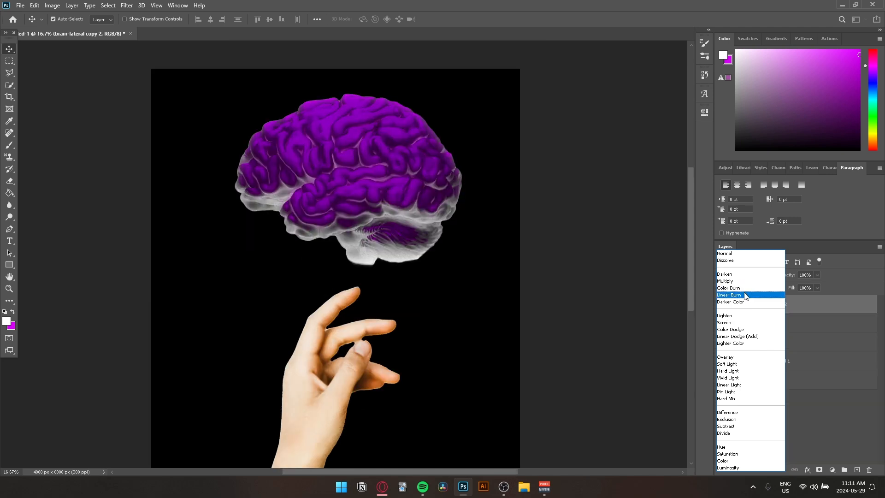
left_click(753, 295)
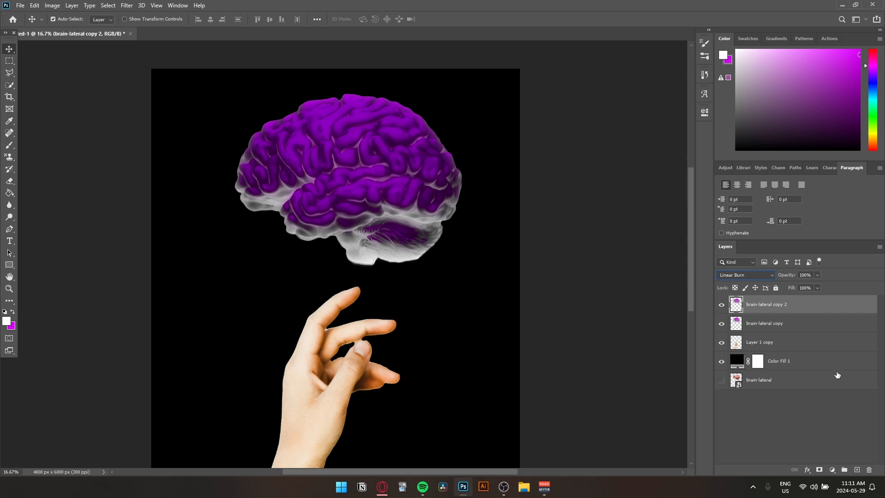
left_click(806, 326)
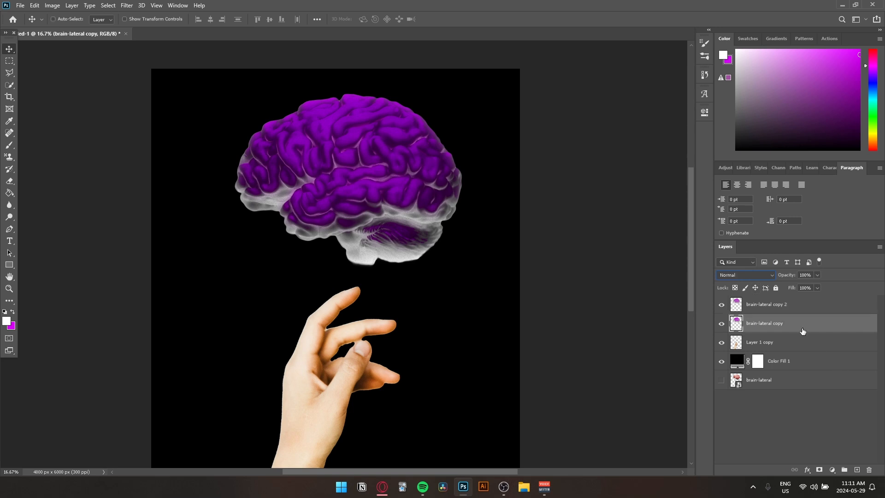
left_click(804, 303)
key("ctrl+j")
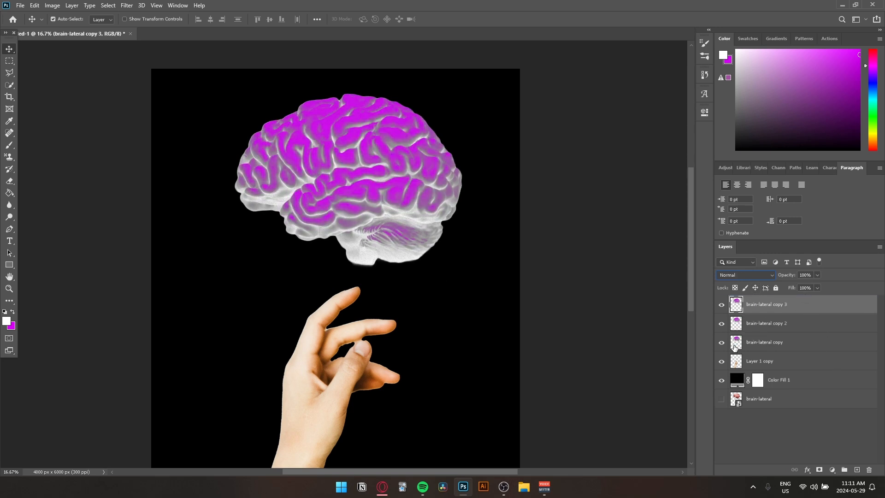
Apply a Gaussian Blur to brain-lateral copy 3 and set its blend mode to Linear Dodge (Add).
left_click(127, 6)
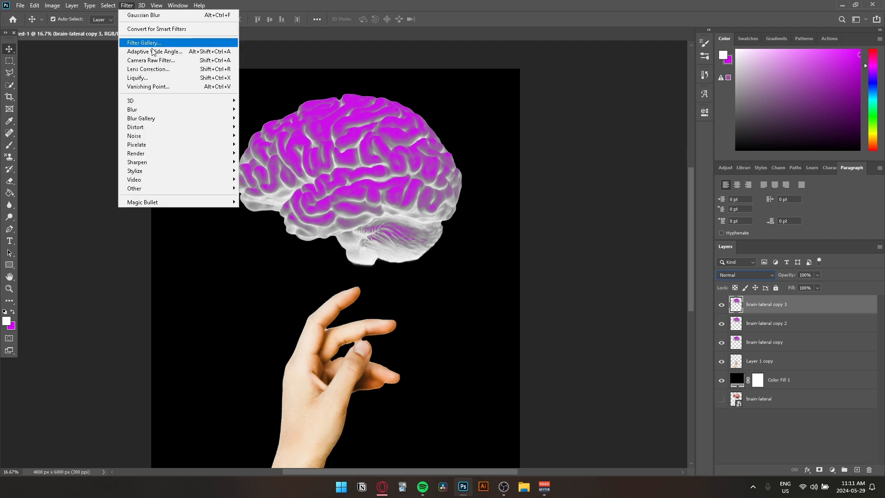
mouse_move(226, 114)
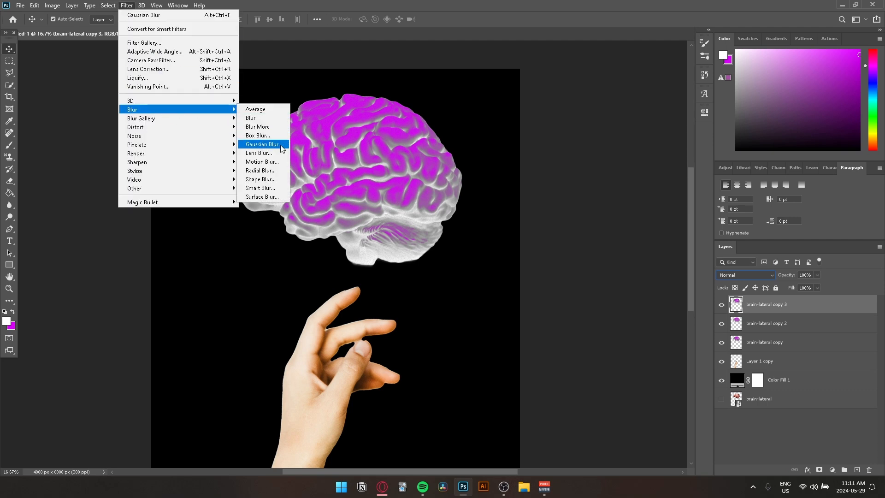
left_click(265, 144)
left_click(659, 212)
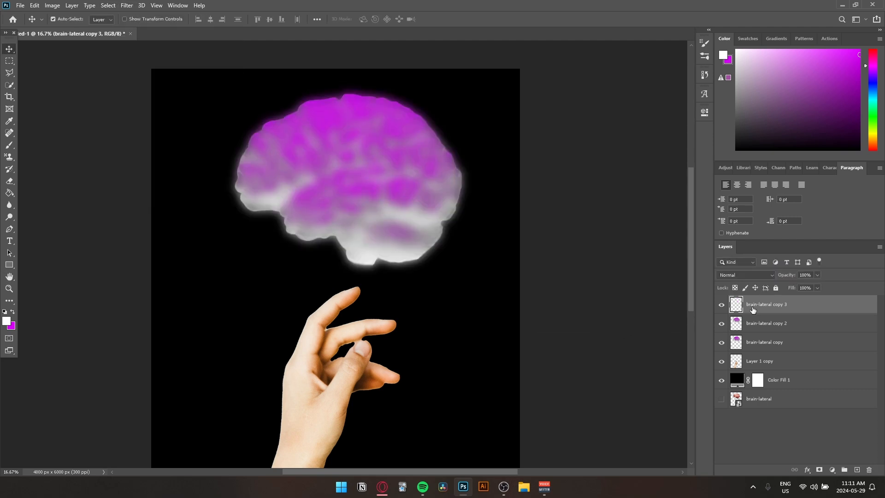
left_click(744, 275)
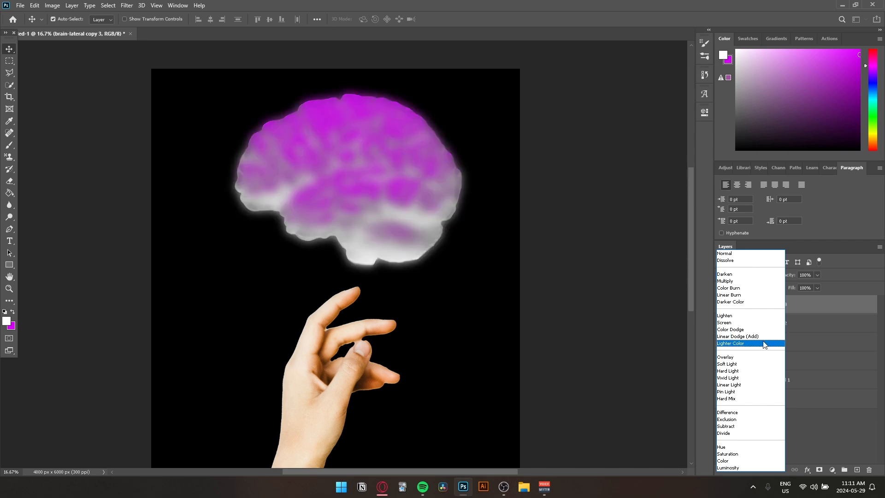
left_click(737, 336)
With both Group 1 copies hidden, compare the brain in Group 1 with and without its Linear Burn layer.
left_click(721, 305)
left_click(721, 323)
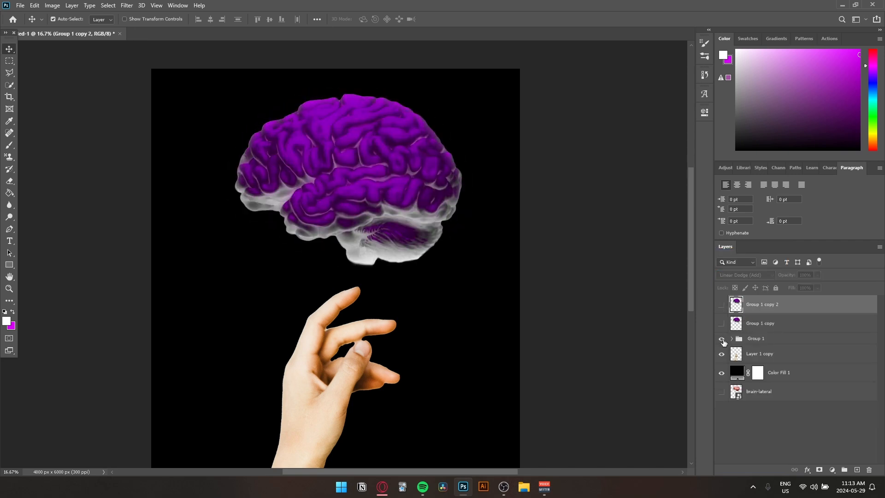
left_click(731, 338)
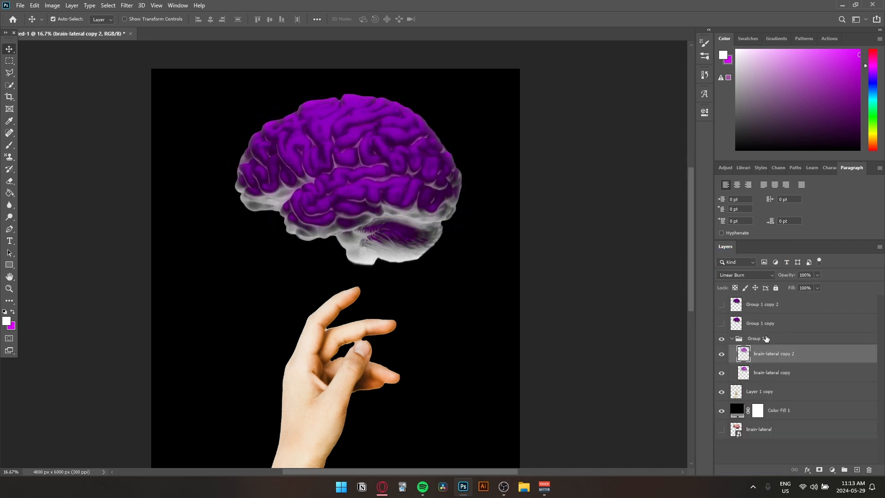
left_click(721, 354)
left_click(774, 372)
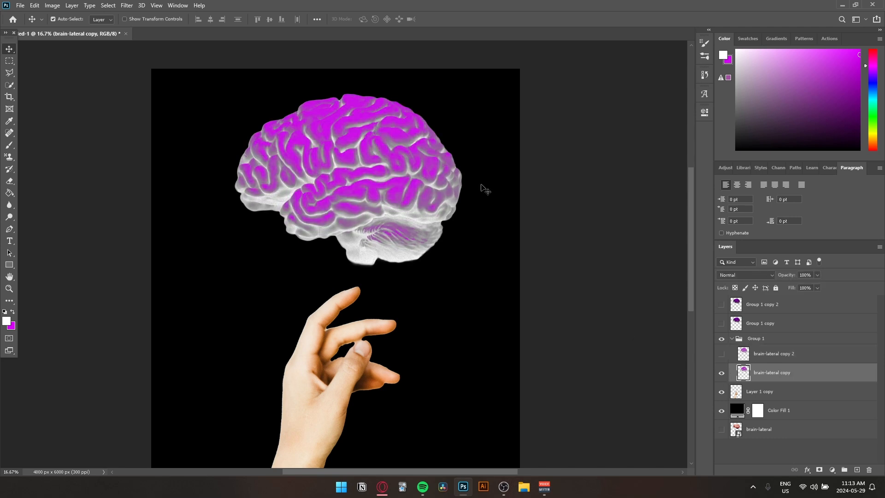
left_click(722, 354)
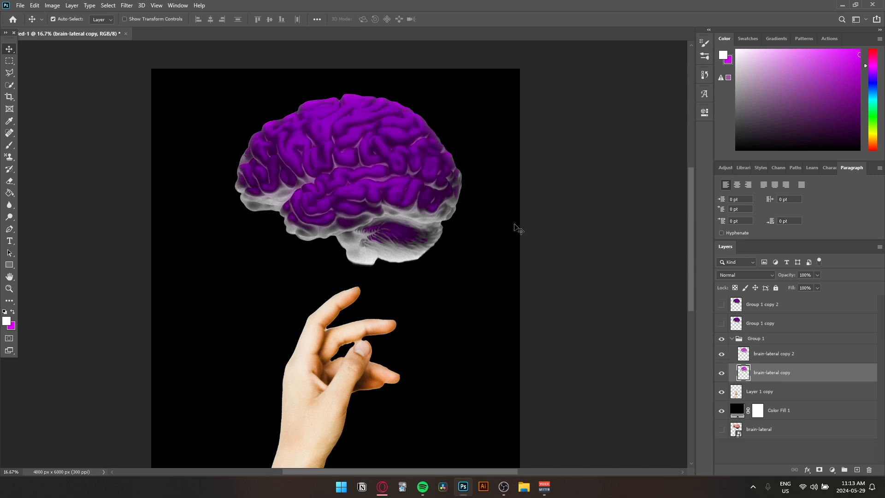
left_click(783, 356)
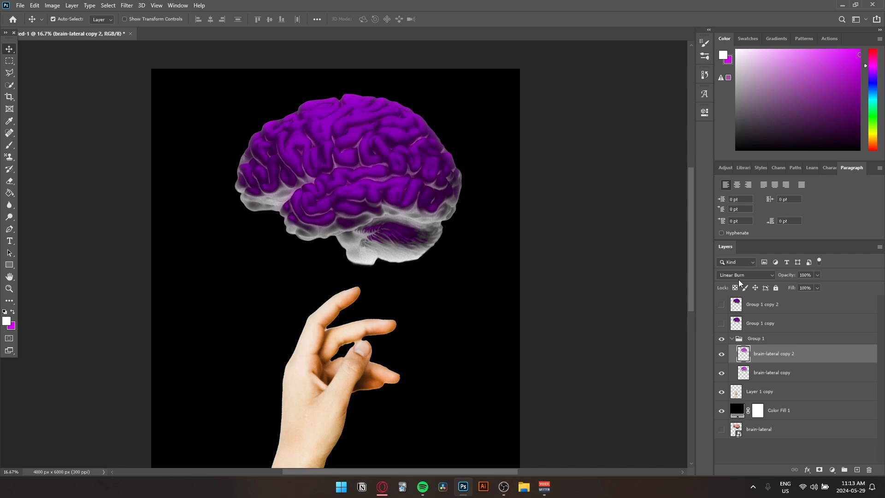
Duplicate Group 1 and merge the duplicate into a single layer.
left_click(732, 340)
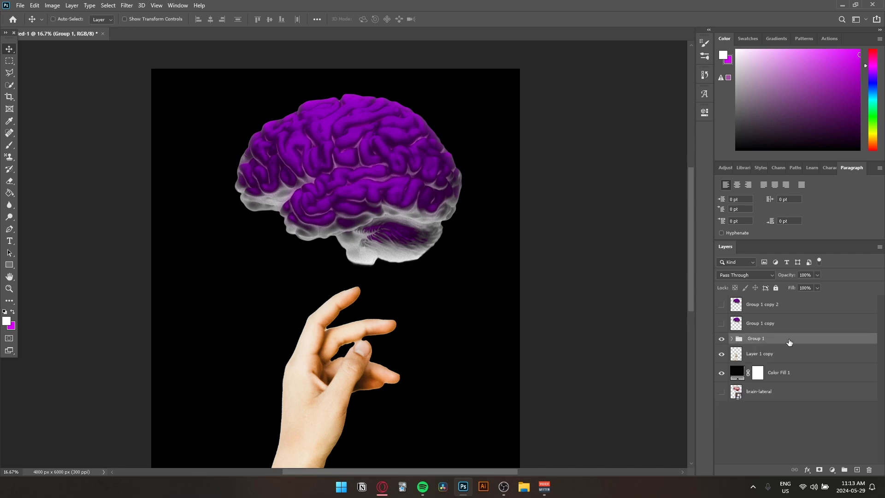
key("ctrl+j")
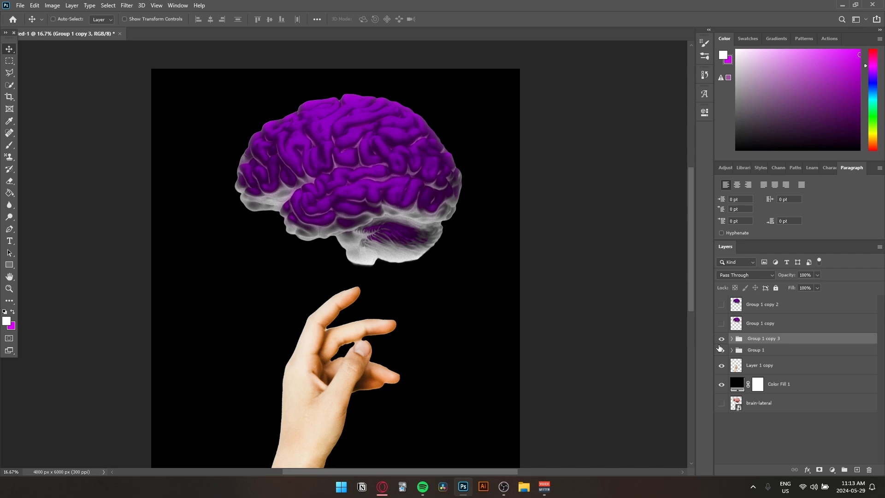
key("ctrl+e")
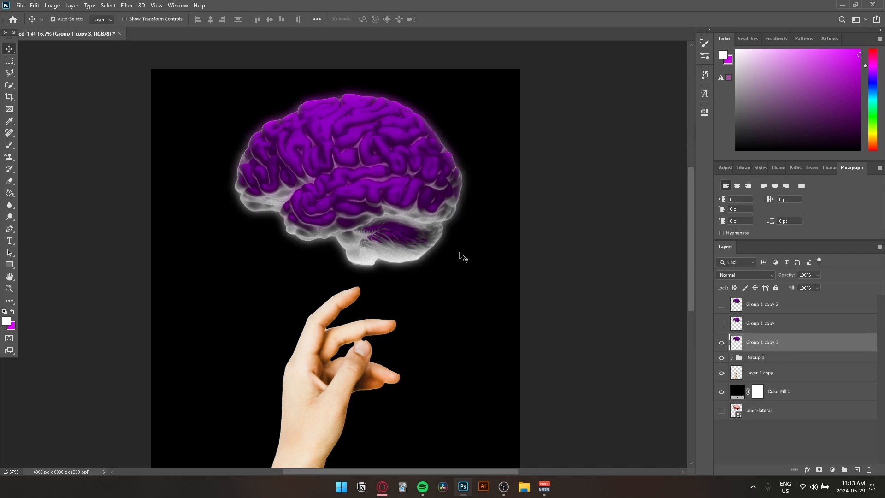
Delete the merged Group 1 copy 3 layer.
left_click(801, 358)
left_click(799, 344)
left_click(874, 469)
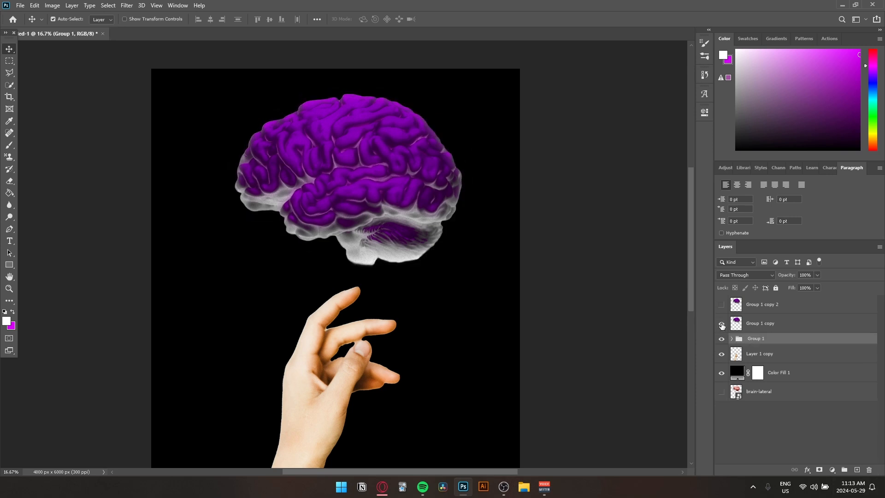
Compare the brain's glow with and without the Group 1 copy 2 layer while Group 1 copy is shown.
left_click(721, 305)
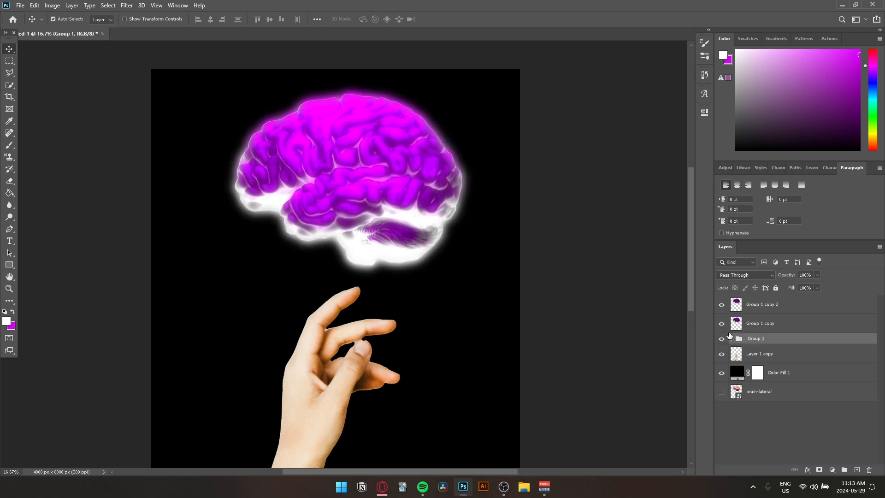
left_click(722, 305)
left_click(721, 305)
left_click(722, 305)
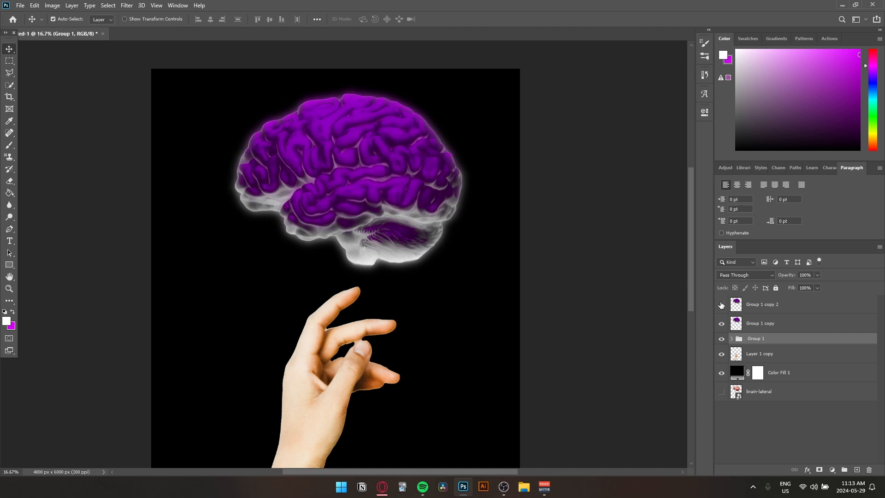
Hide Group 1 copy and Group 1 copy 2, and examine the brain's folds in Group 1 with and without brain-lateral copy 2.
left_click(722, 305)
left_click(721, 305)
left_click(721, 323)
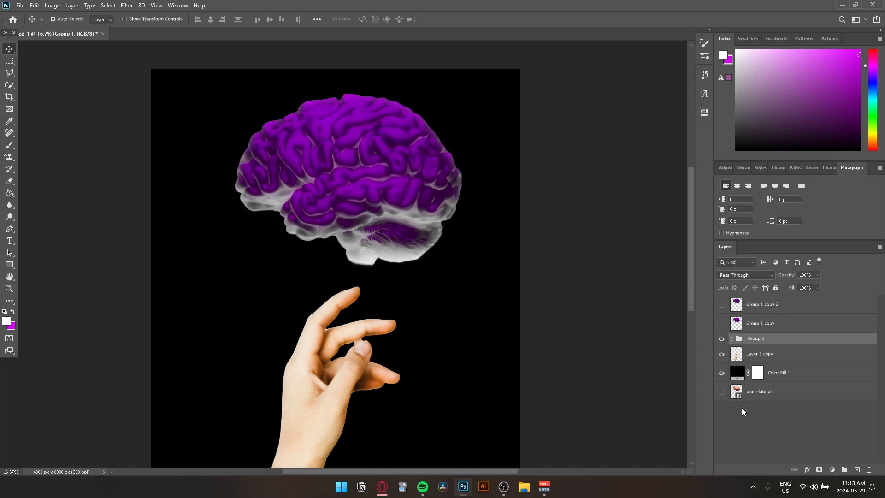
left_click(731, 339)
left_click(721, 354)
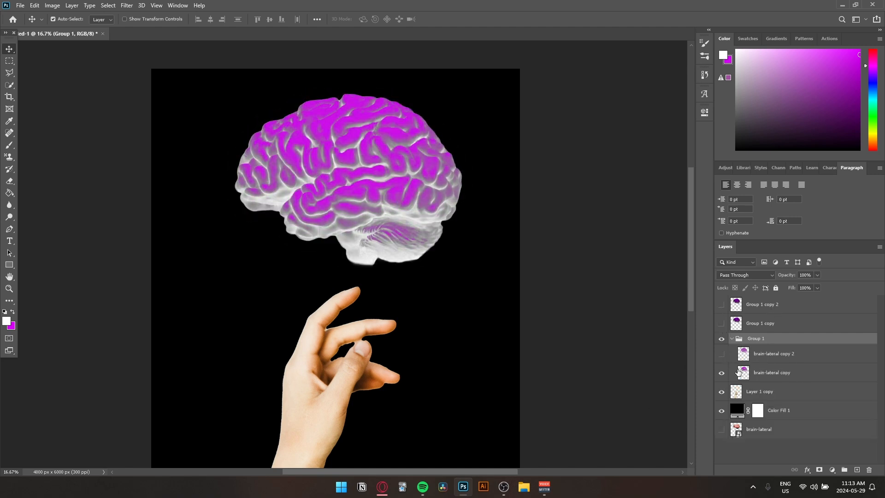
left_click(721, 354)
key("ctrl+plus")
key("ctrl+plus")
key("ctrl+plus")
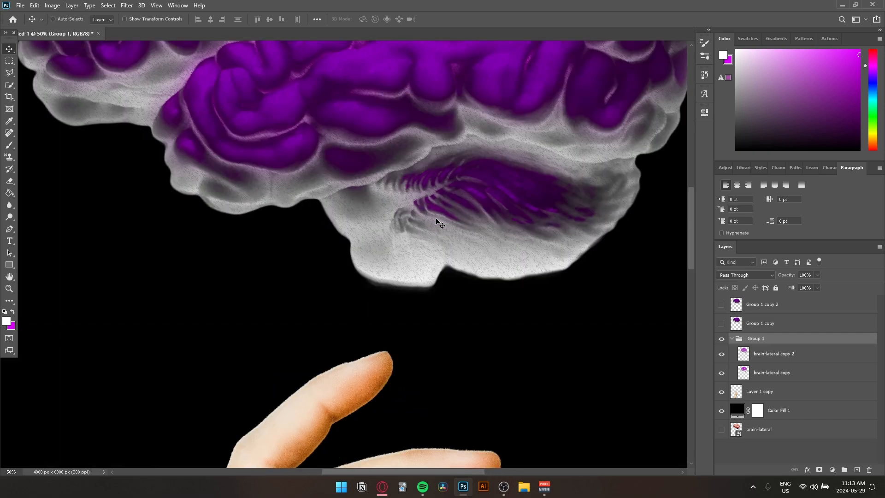
left_click_drag(410, 161, 345, 343)
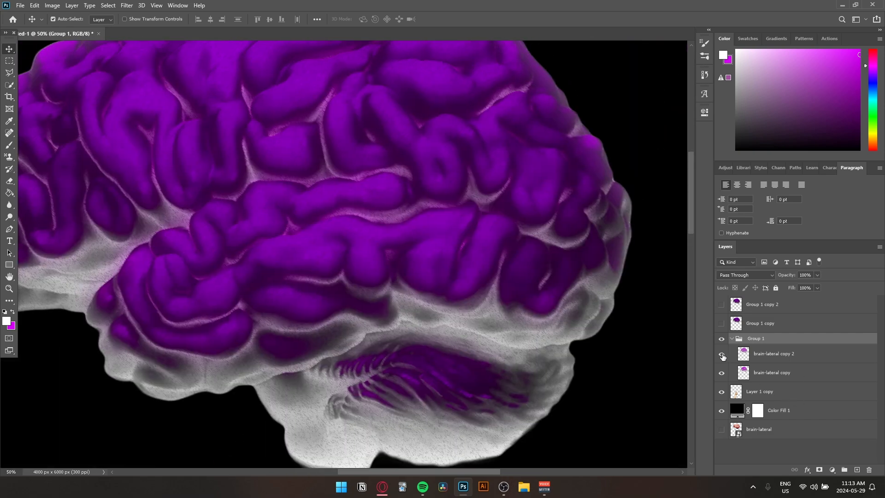
mouse_move(374, 199)
left_mouse_down()
mouse_move(453, 240)
mouse_move(371, 215)
left_mouse_up()
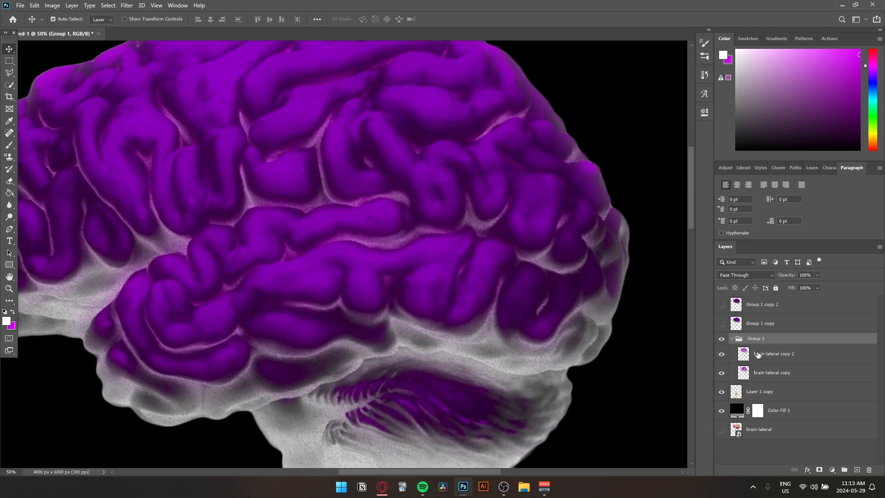
left_click(731, 339)
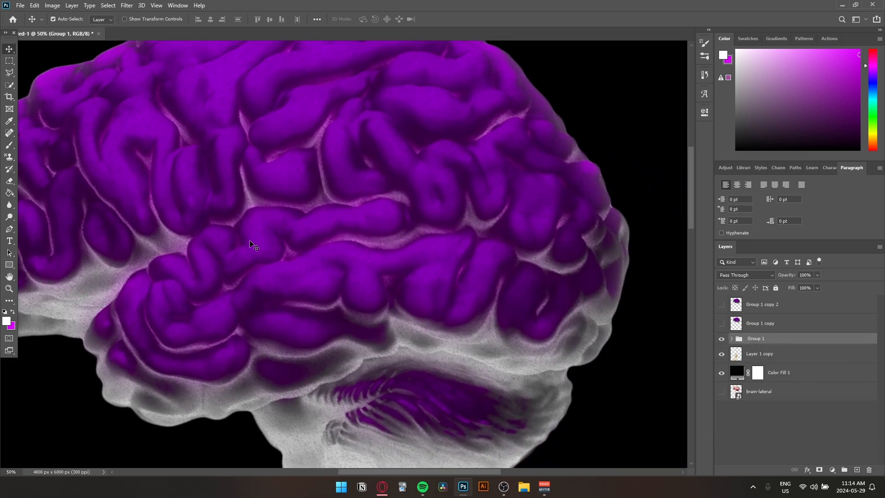
left_click(731, 338)
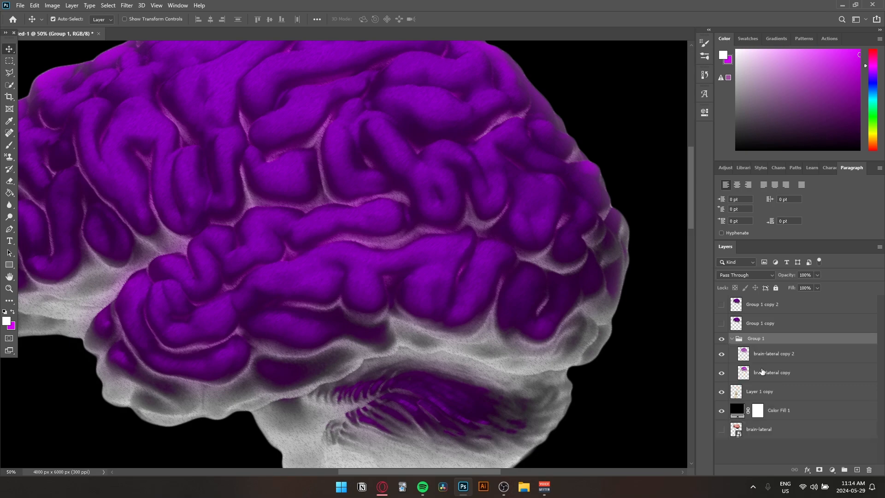
Try a blurred duplicate of brain-lateral copy, placed highest in Group 1 and set to Linear Dodge (Add).
left_click(764, 379)
left_click(126, 6)
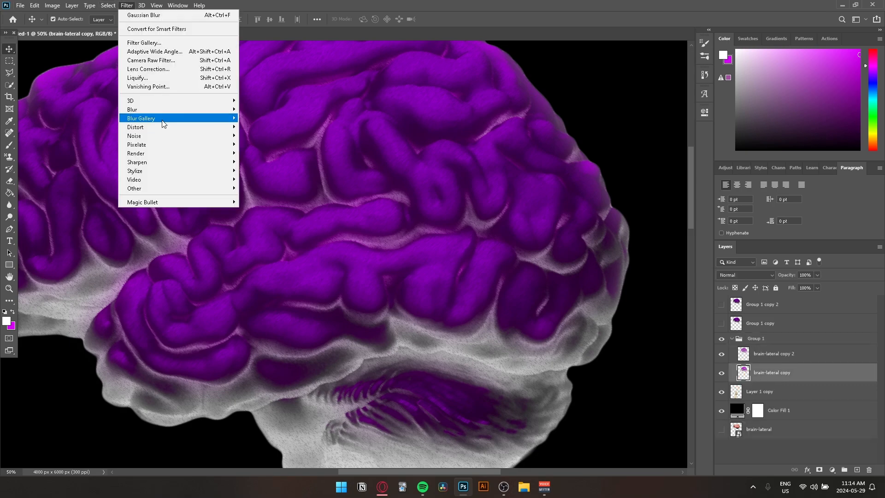
mouse_move(161, 116)
left_click(258, 136)
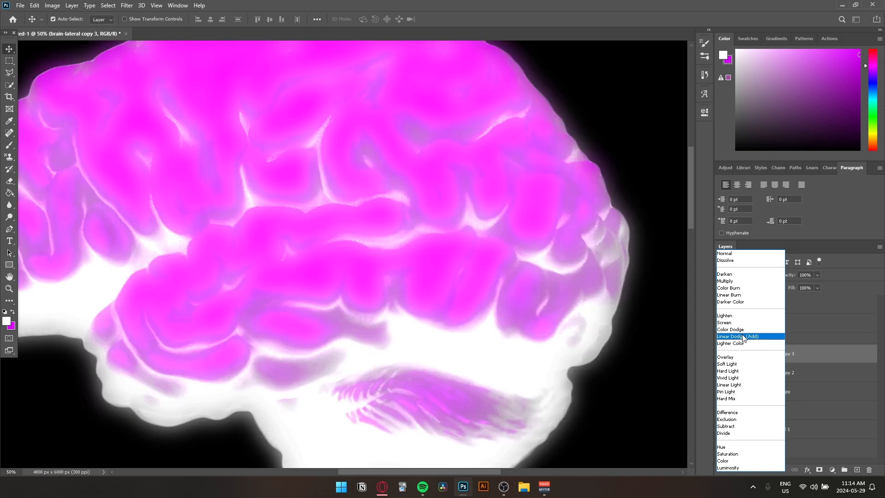
left_click(743, 337)
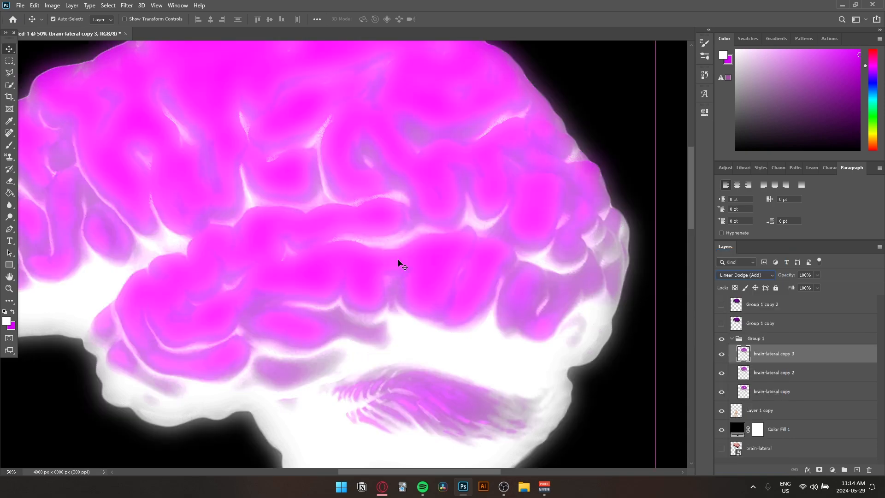
scroll(397, 259, "down", 3)
scroll(398, 259, "up", 2)
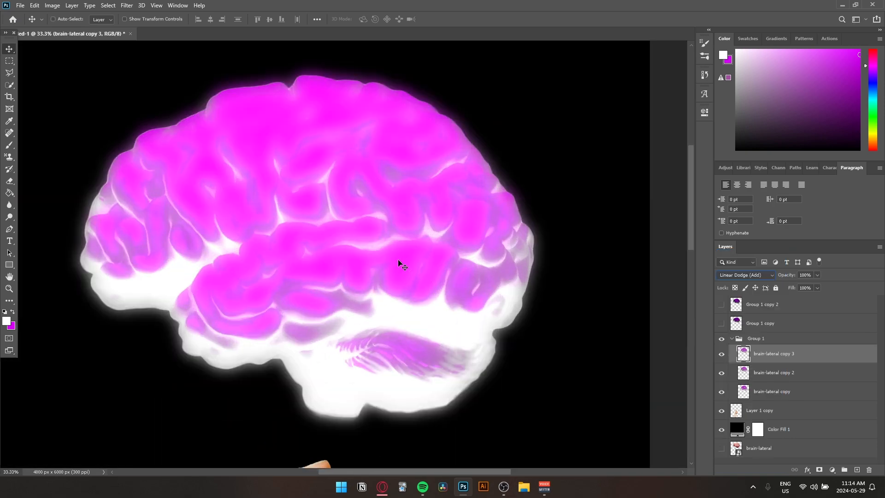
Compare the blurred glow with and without brain-lateral copy 2, and delete the brain-lateral copy 3 layer.
left_click(765, 379)
left_click(722, 372)
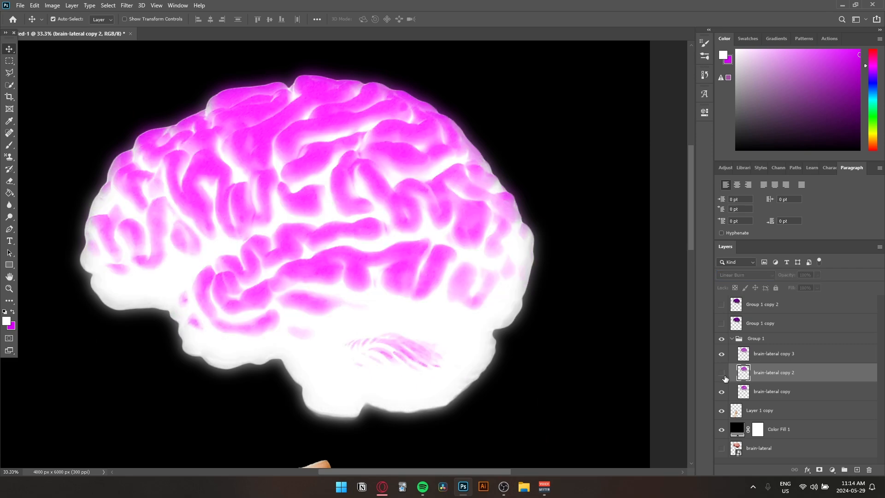
left_click(723, 373)
left_click_drag(787, 355, 809, 364)
left_click_drag(868, 468, 869, 469)
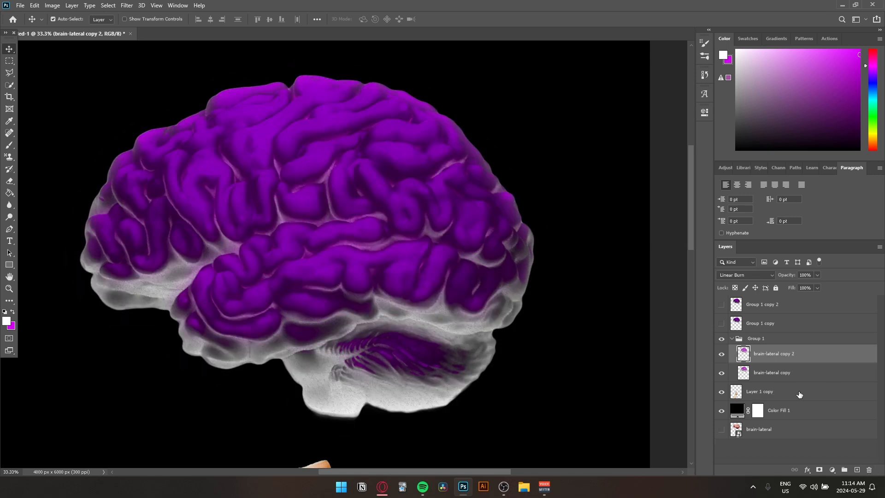
Collapse and hide Group 1, and show the Group 1 copy and Group 1 copy 2 layers.
left_click(735, 341)
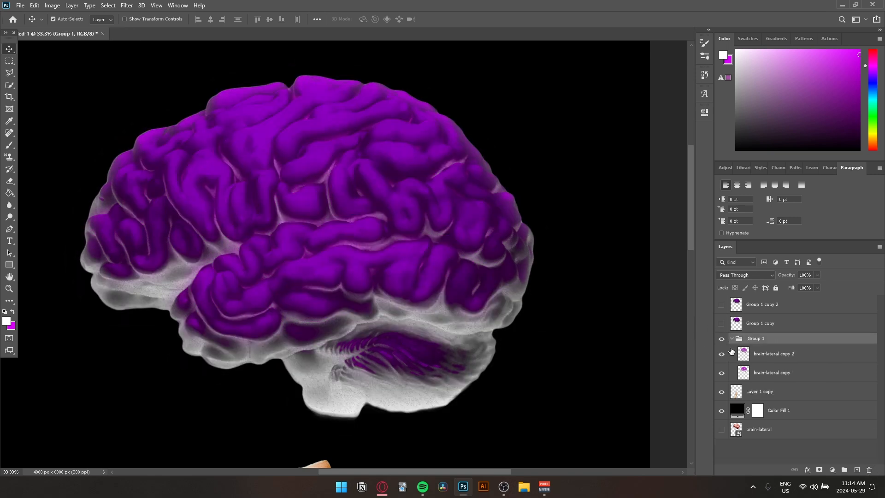
left_click(732, 338)
left_click(738, 325)
left_click(727, 341)
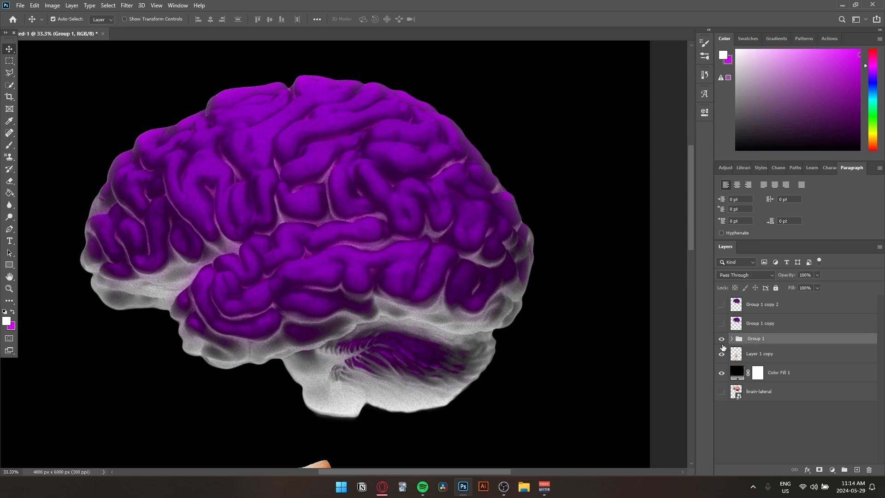
left_click(721, 338)
left_click(722, 323)
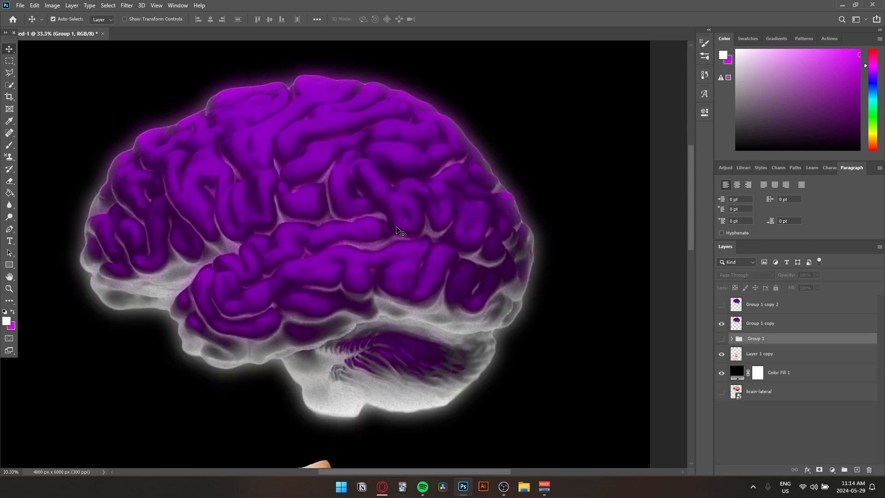
left_click(722, 339)
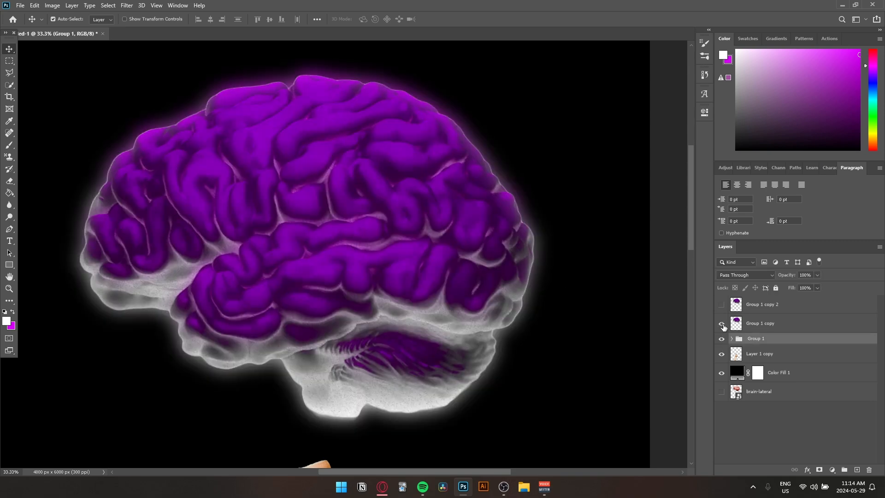
left_click(719, 329)
left_click(721, 305)
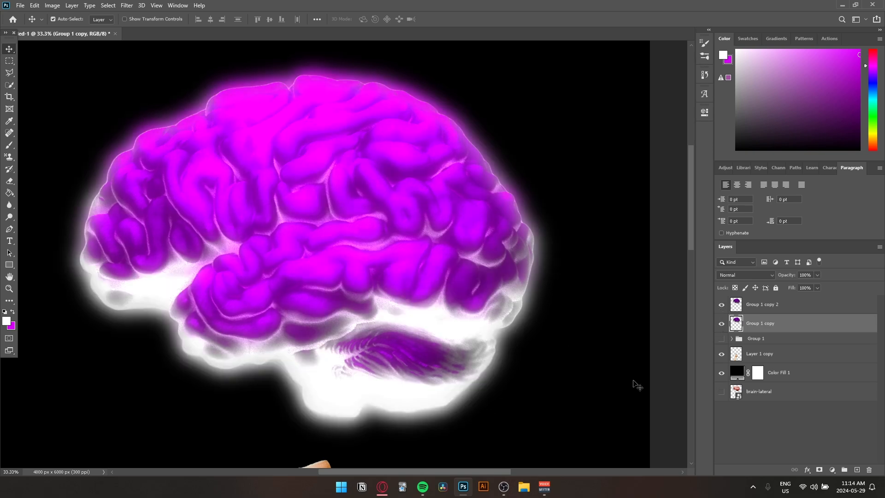
With Group 1 copy 2 selected, reset the foreground and background colors to black and white, and examine the glowing brain above the hand.
left_click(800, 313)
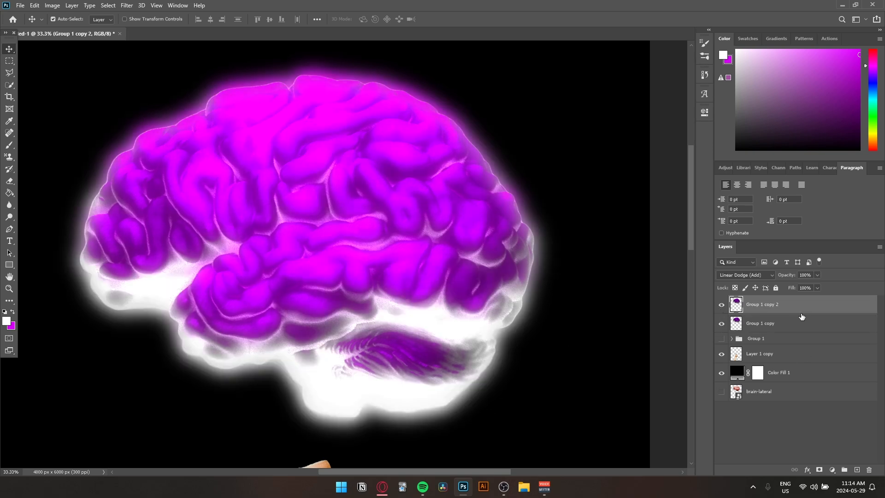
key("d")
key("alt+d")
key("Escape")
key("ctrl+minus")
key("ctrl+minus")
key("ctrl+minus")
key("ctrl+plus")
key("ctrl+plus")
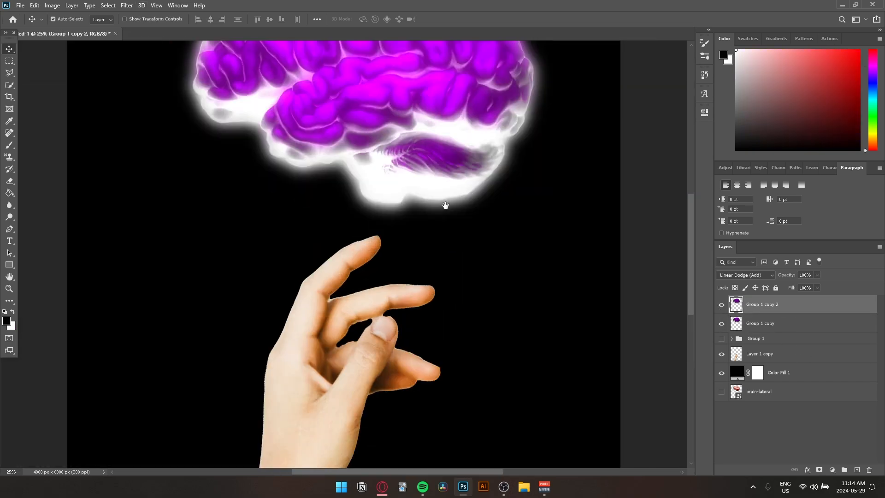
left_click_drag(346, 237, 513, 302)
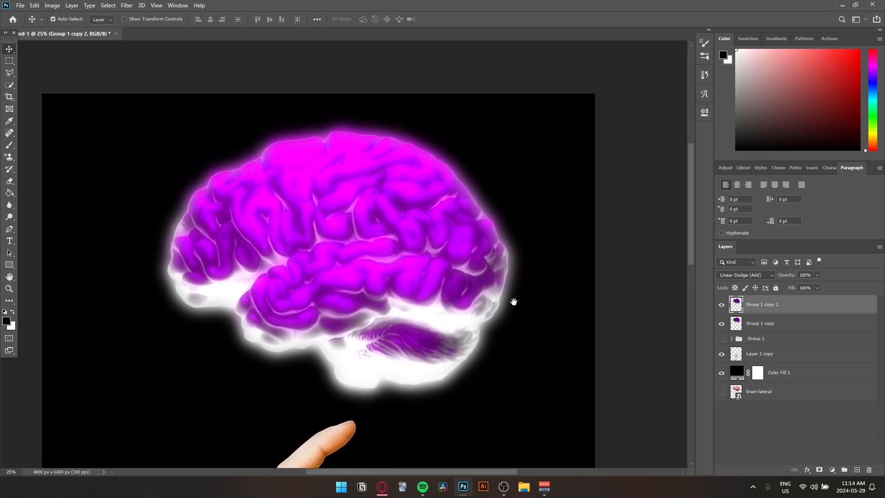
left_click_drag(413, 250, 389, 210)
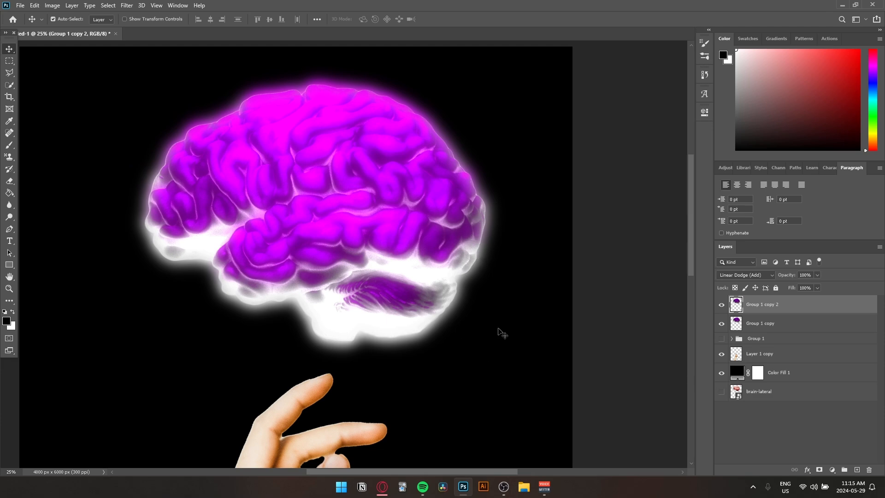
Duplicate the Group 1 copy layer and move the duplicate above Group 1 copy 2.
left_click(831, 331)
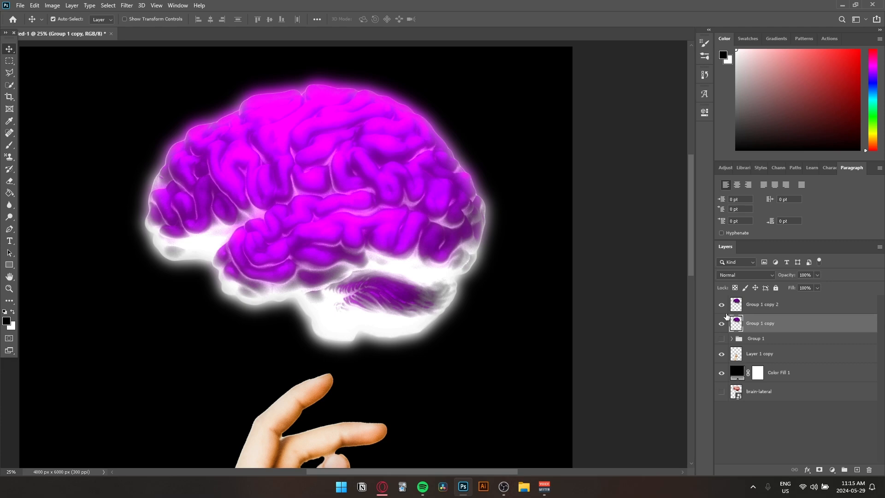
left_click(721, 323)
left_click(721, 324)
left_click(797, 305)
left_click(802, 329)
key("ctrl+j")
left_click_drag(775, 323, 779, 300)
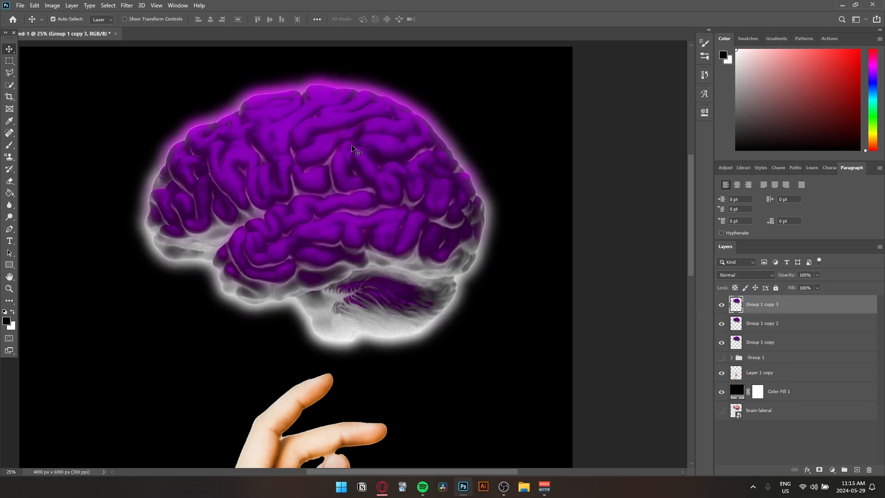
Apply a Motion Blur with angle 35° and distance 2000 pixels to Group 1 copy 3, and blend it as Linear Dodge (Add).
left_click(127, 5)
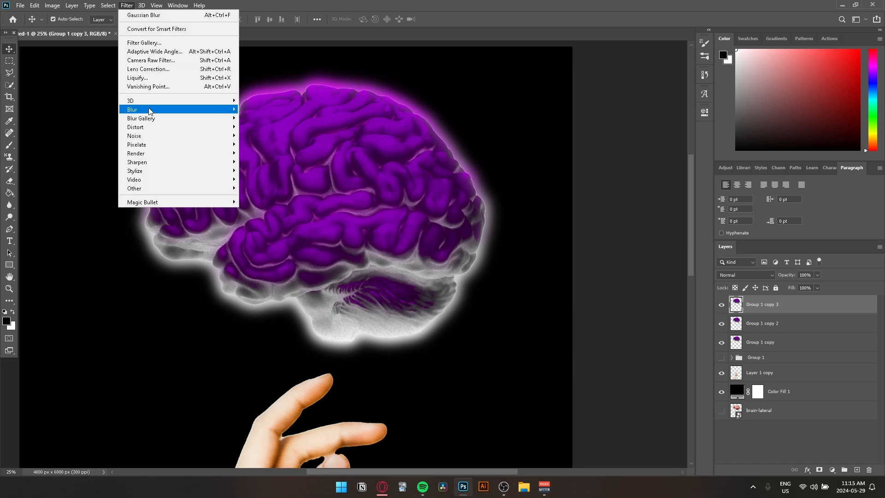
mouse_move(152, 110)
left_click(275, 162)
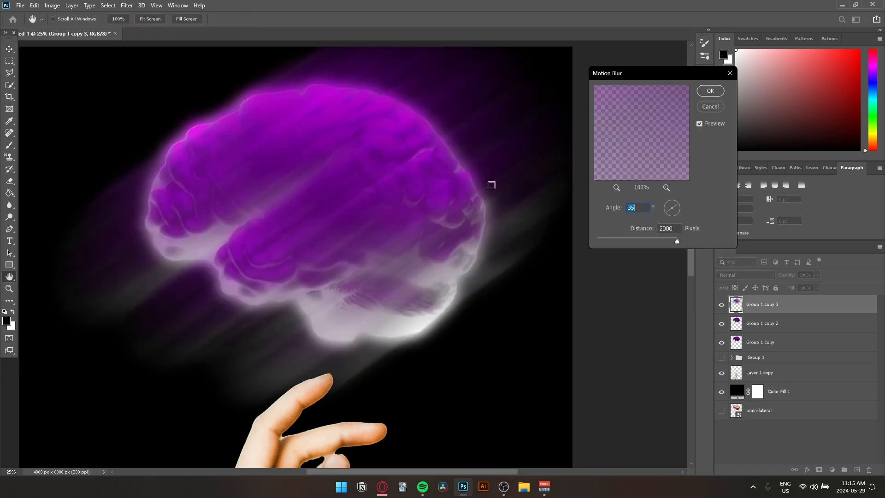
left_click(717, 95)
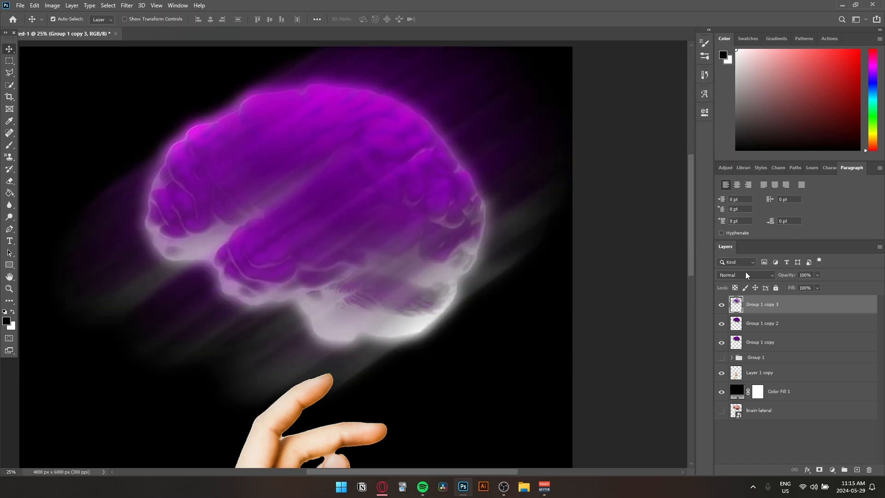
left_click(737, 274)
left_click(737, 324)
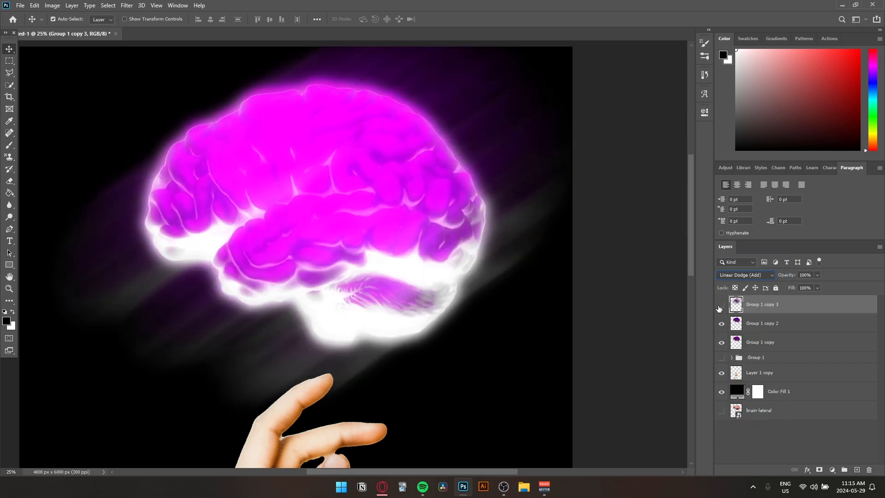
Hide Group 1 copy 3 and add a Levels adjustment layer directly above Group 1 copy 2.
left_click(721, 304)
left_click(787, 343)
left_click(782, 328)
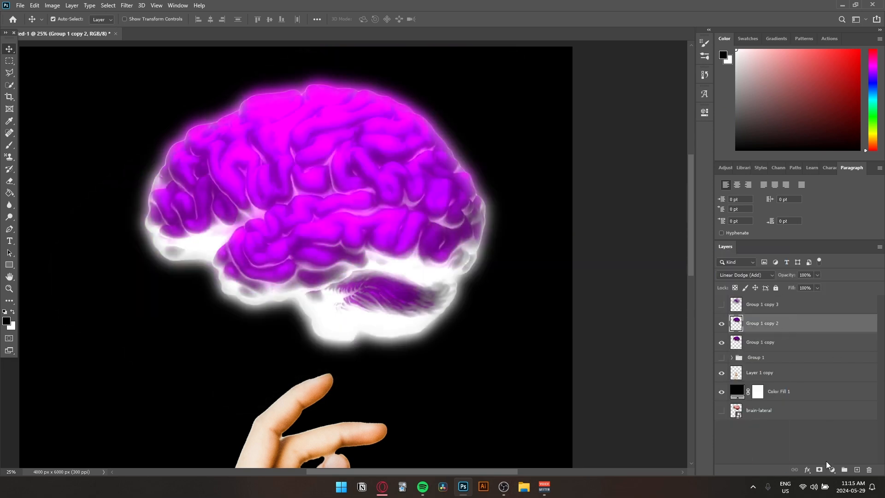
left_click(832, 470)
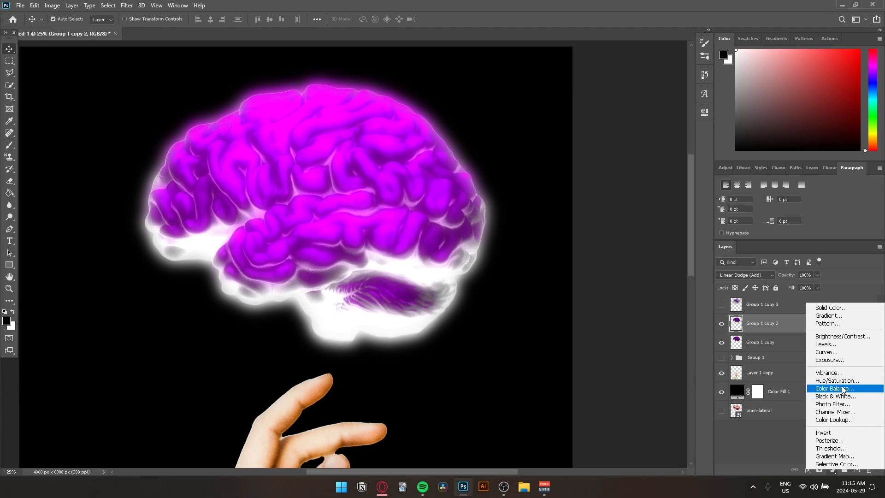
left_click(850, 344)
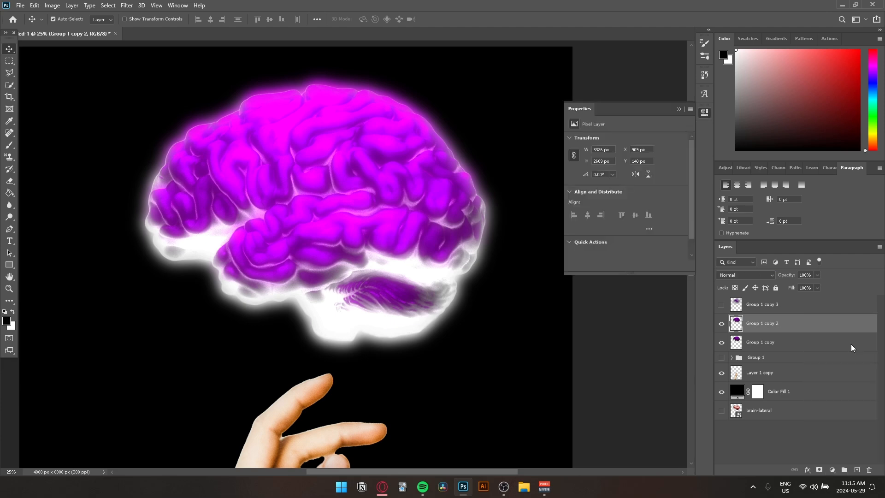
left_click_drag(583, 205, 558, 207)
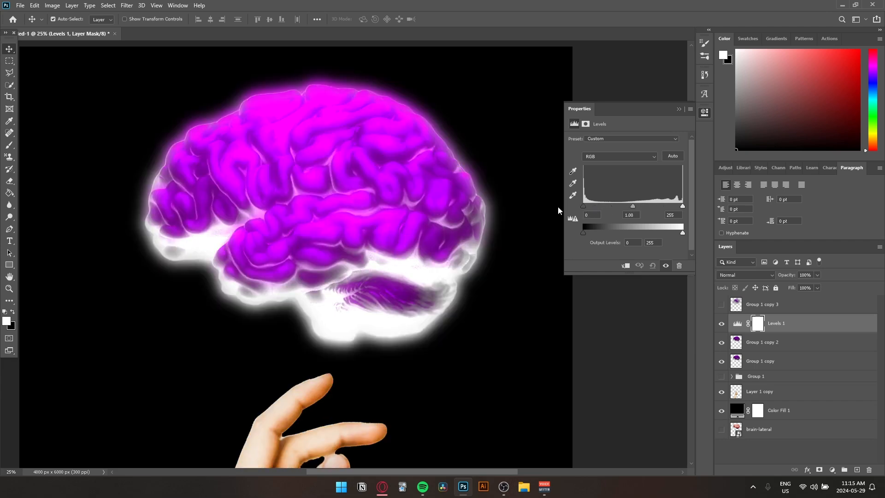
left_click(679, 110)
Clip the Levels 1 adjustment to Group 1 copy 2, and select Group 1 copy 2.
right_click(801, 325)
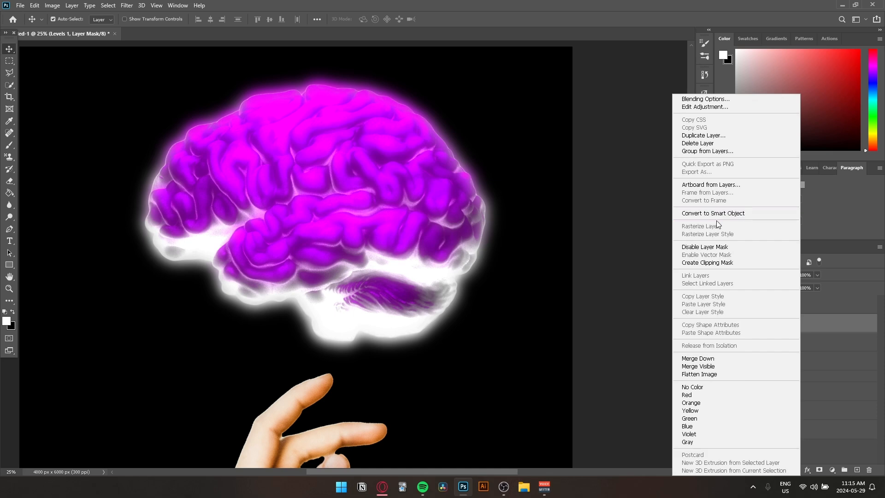
left_click(774, 259)
left_click(815, 325)
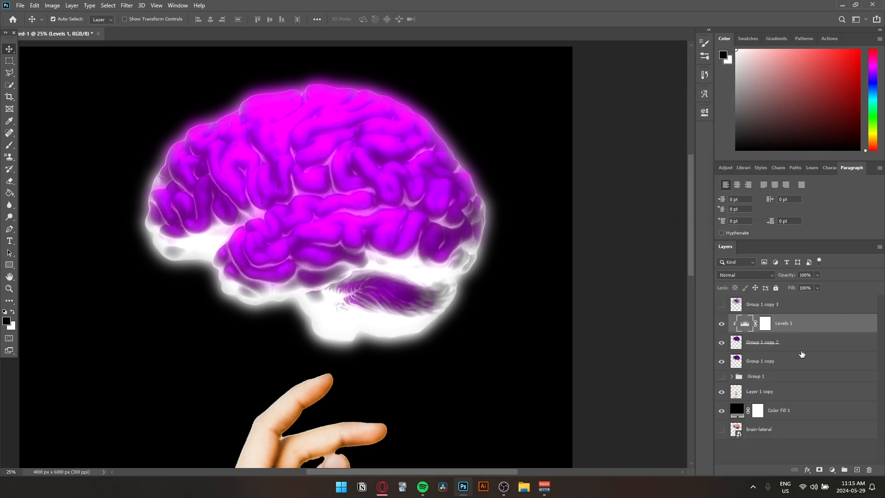
left_click(783, 346)
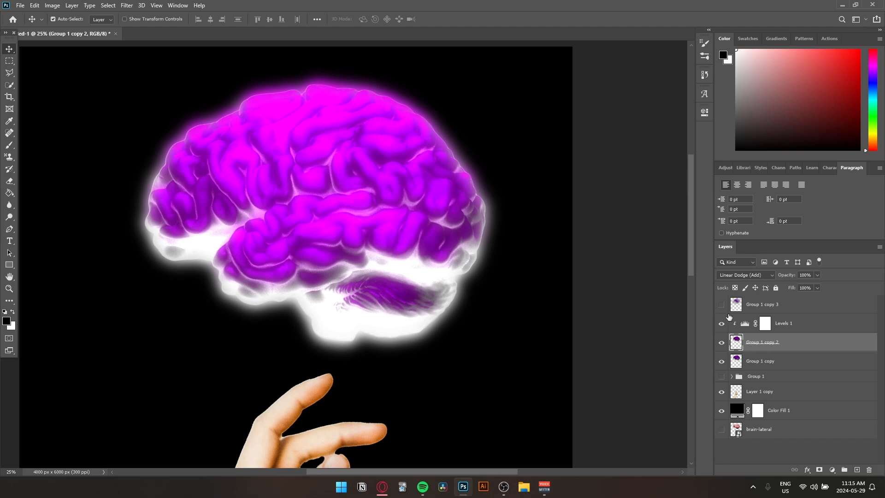
Compare the image with and without Group 1 copy 2, and rename that layer "gaussian blur".
left_click(722, 342)
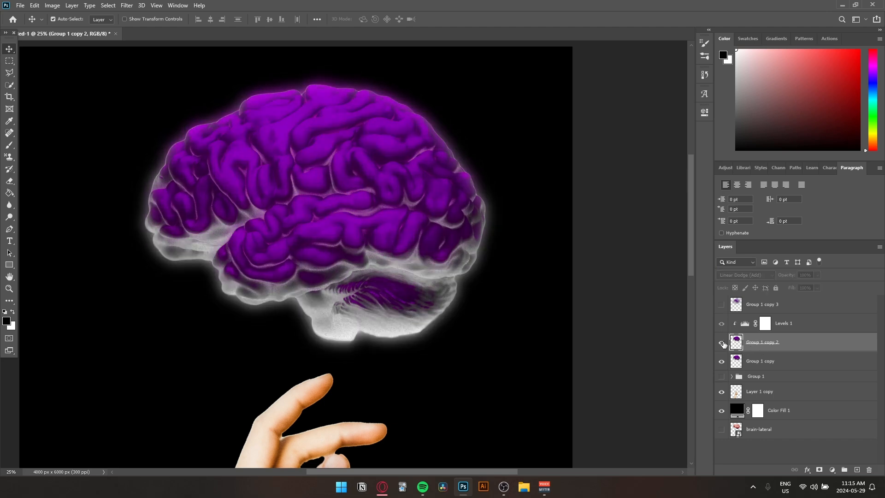
left_click(722, 342)
left_click(721, 342)
left_click(722, 342)
double_click(749, 342)
key("BackSpace")
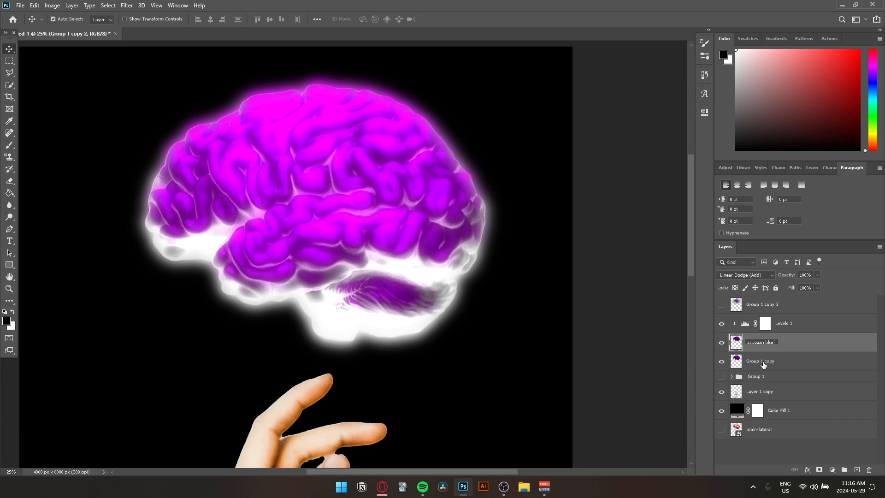
key("ctrl+a")
left_click(727, 325)
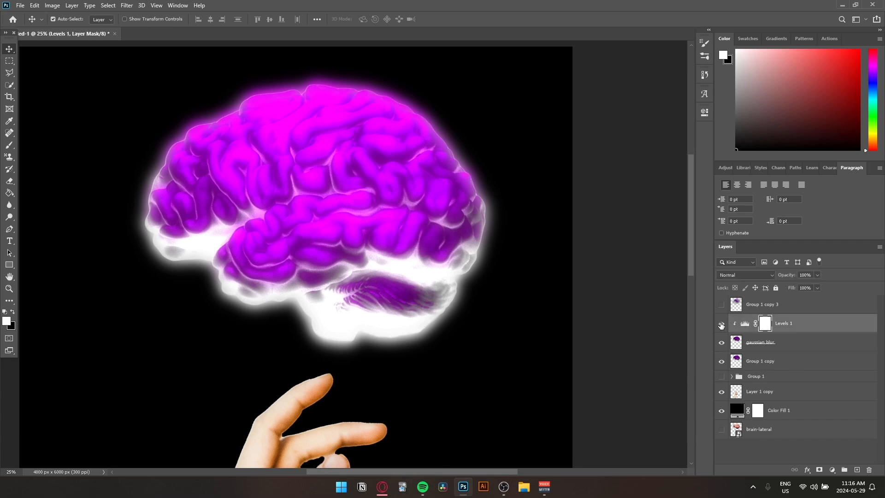
left_click(780, 341)
left_click(721, 341)
left_click(721, 341)
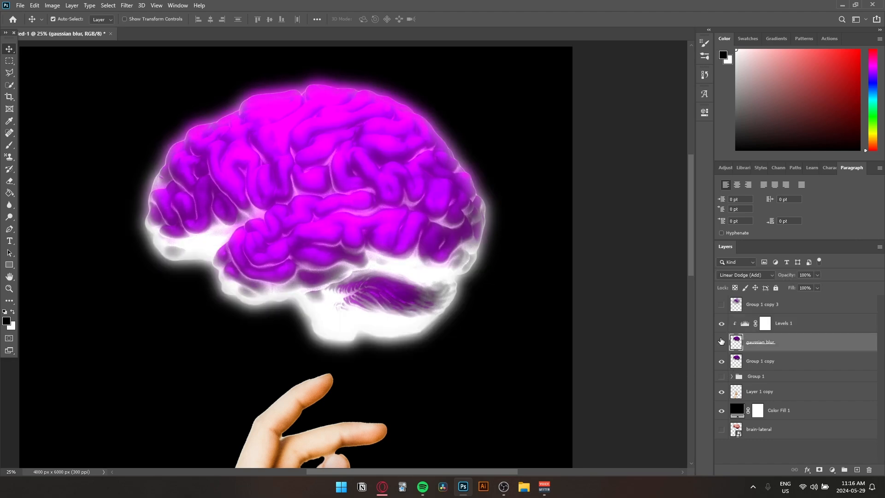
Move the Levels 1 adjustment below the gaussian blur layer and clip it to Group 1 copy.
left_click(790, 322)
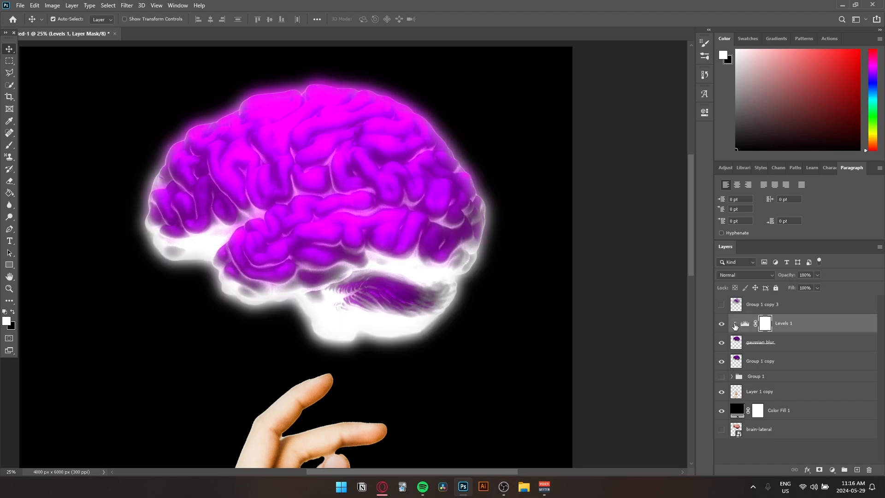
left_click_drag(778, 322, 777, 341)
right_click(777, 341)
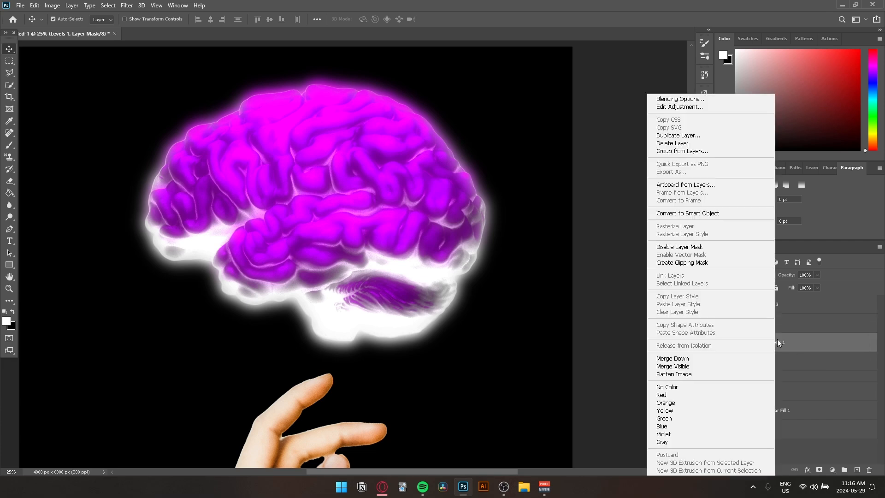
left_click(688, 263)
left_click(774, 362)
left_click(723, 362)
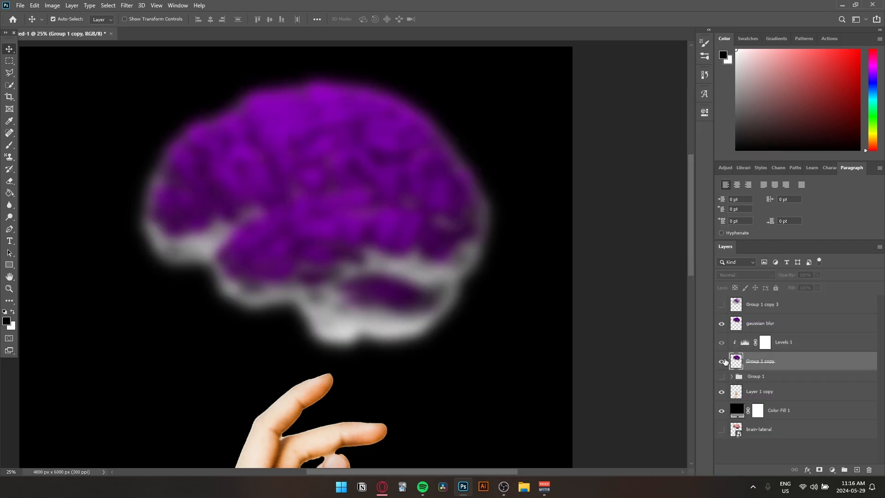
left_click(723, 361)
left_click(737, 395)
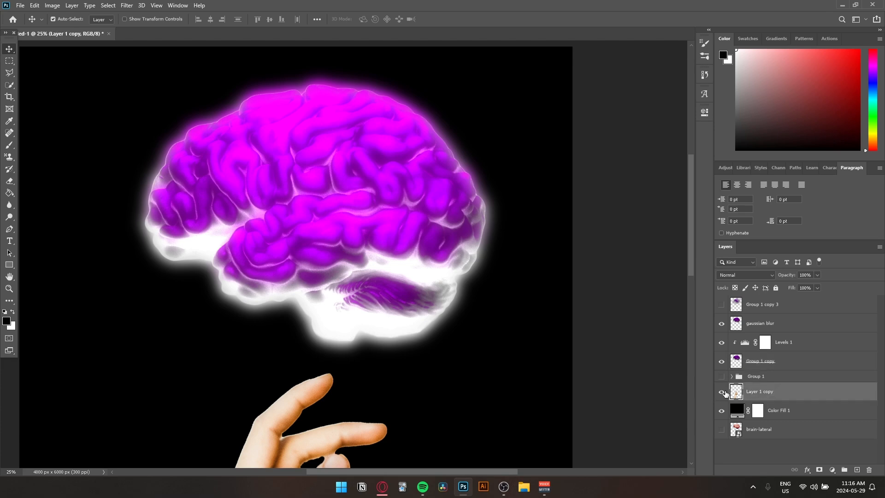
Try a black input level of 78 in Levels 1 on Group 1 copy, and undo the levels change.
left_click(797, 345)
scroll(450, 367, "down", 5)
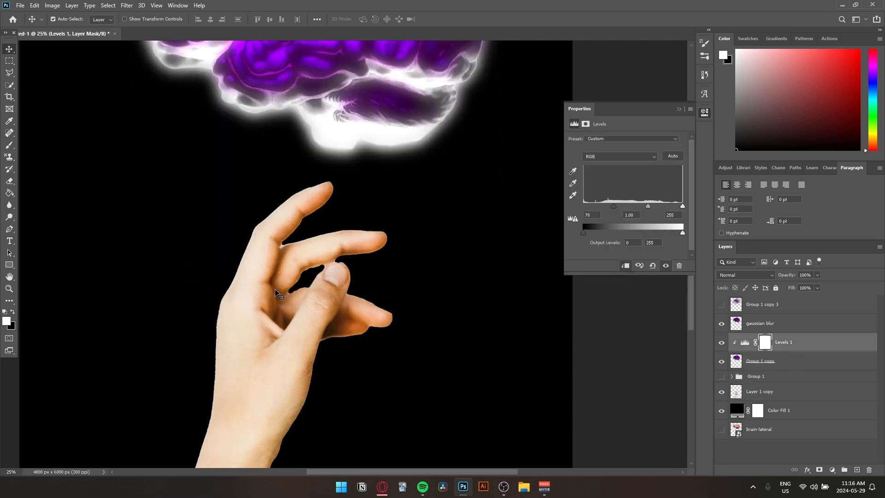
right_click(812, 346)
left_click(727, 264)
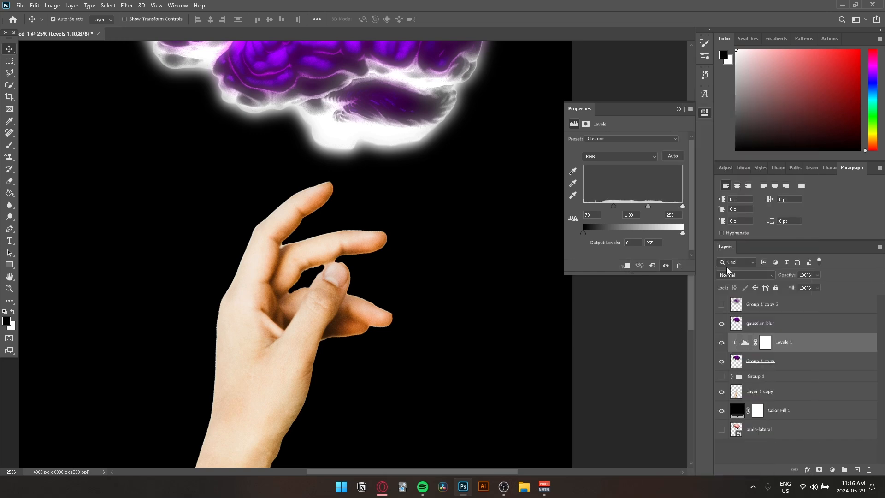
key("ctrl+z")
key("ctrl+z")
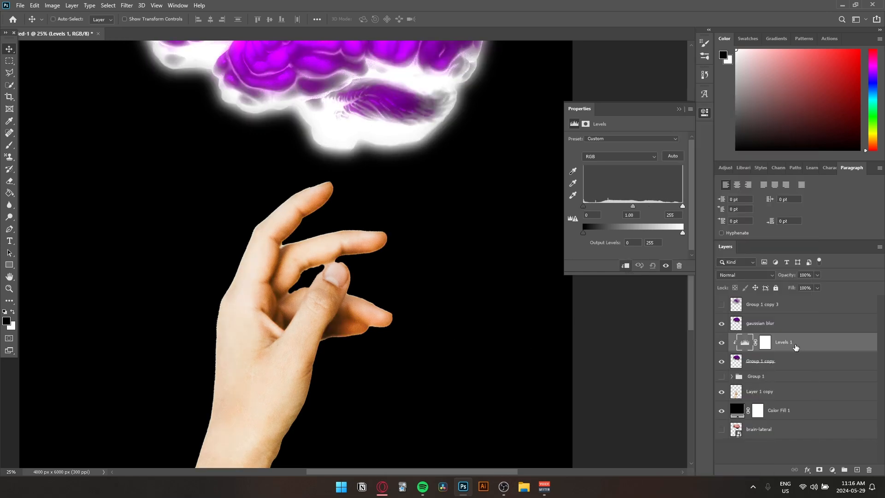
Move the Levels 1 adjustment back above the gaussian blur layer and clip it to that layer.
left_click(679, 109)
left_click_drag(413, 189, 399, 414)
left_click_drag(420, 381, 464, 312)
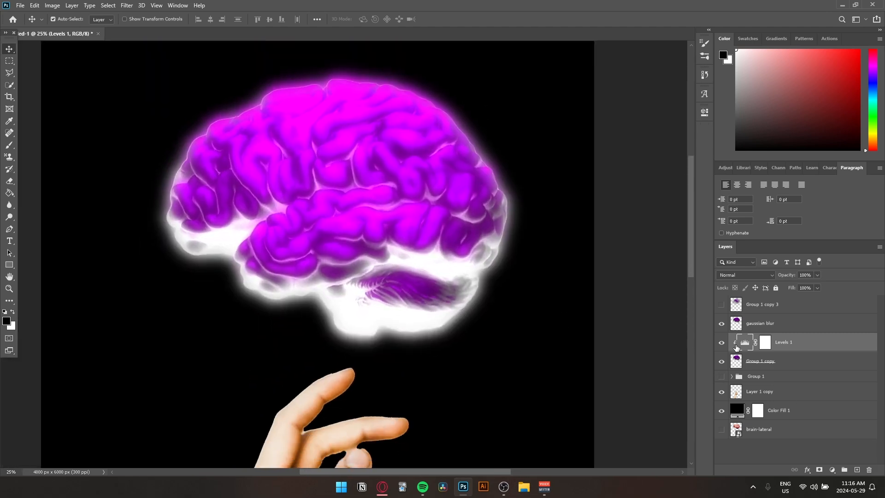
left_click_drag(827, 350, 798, 333)
right_click(798, 332)
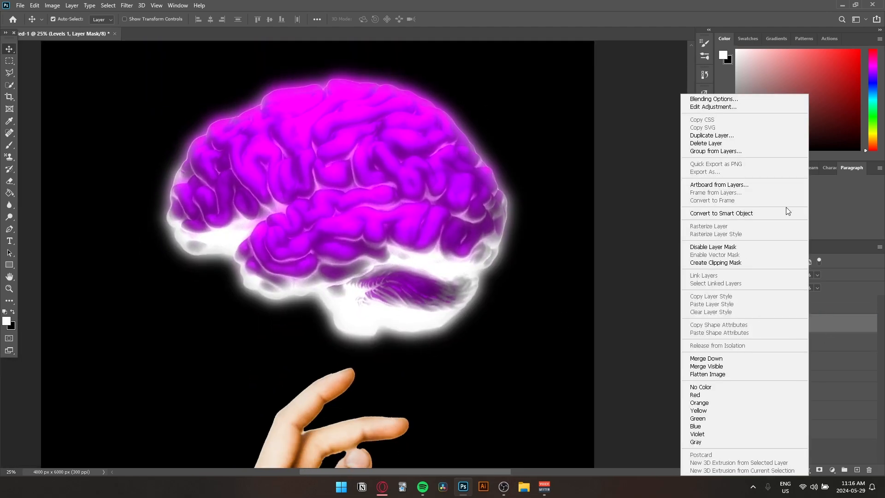
left_click(717, 262)
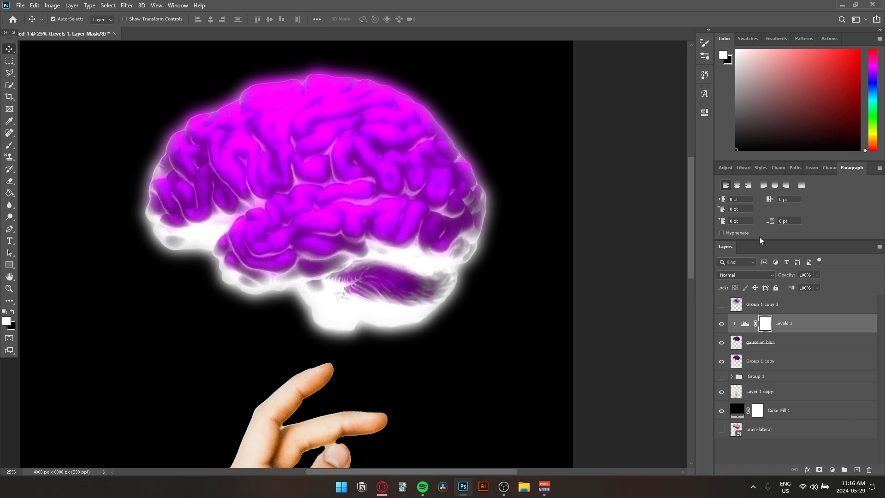
Set the Levels 1 input levels to 52, 1.11 and 238.
left_click(705, 110)
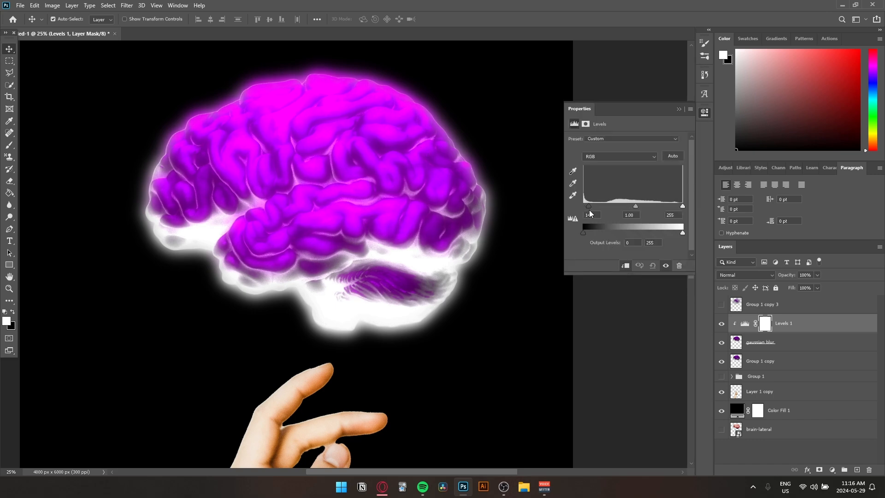
mouse_move(589, 210)
left_mouse_down()
mouse_move(690, 206)
mouse_move(676, 198)
left_mouse_up()
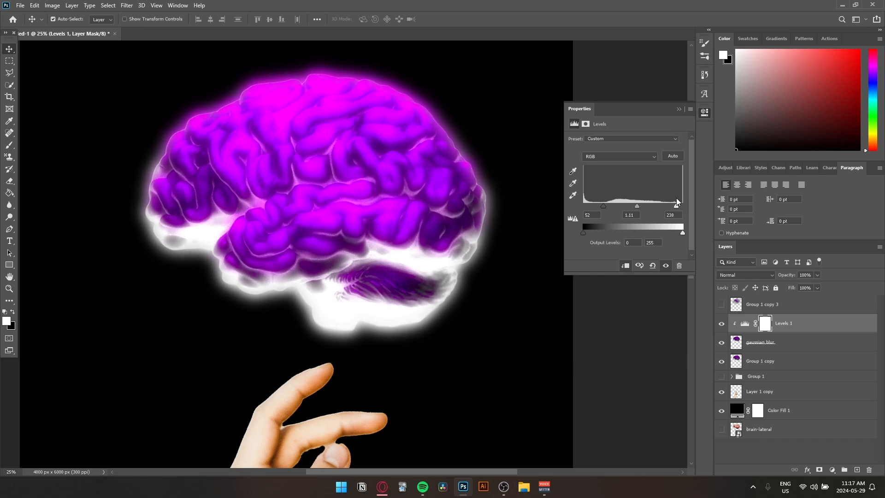
left_click(677, 110)
key("ctrl+minus")
key("ctrl+minus")
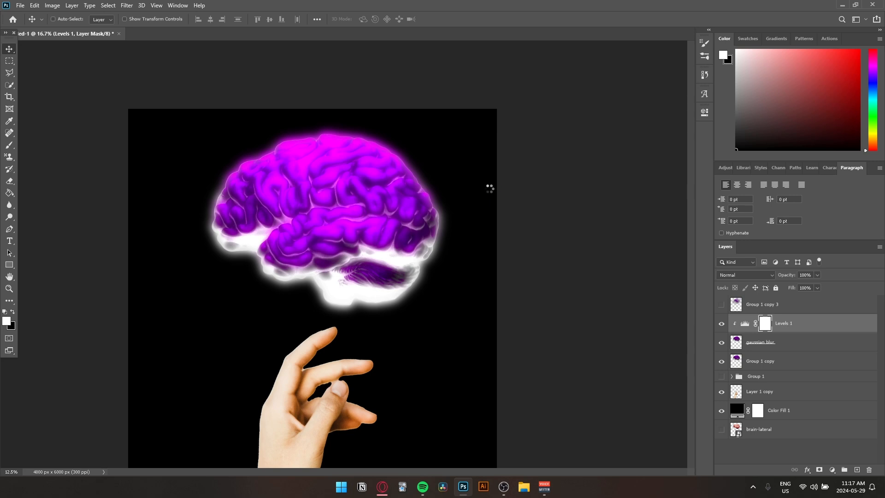
key("ctrl+p")
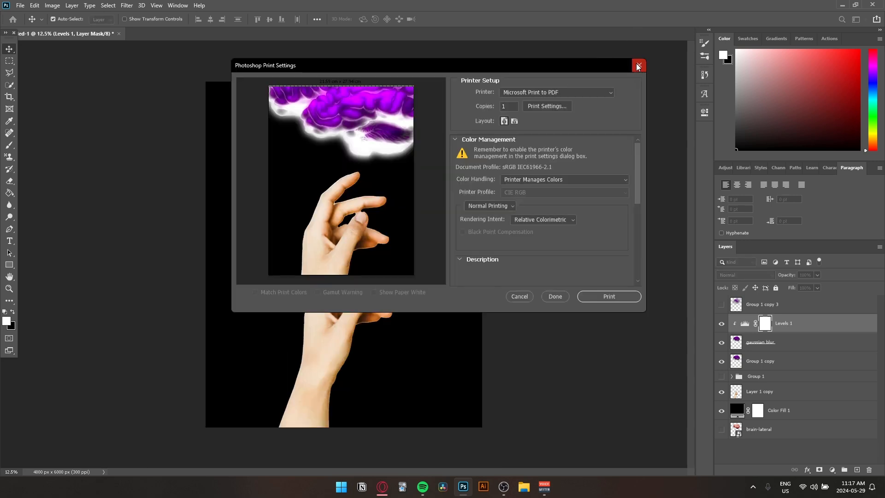
left_click(638, 66)
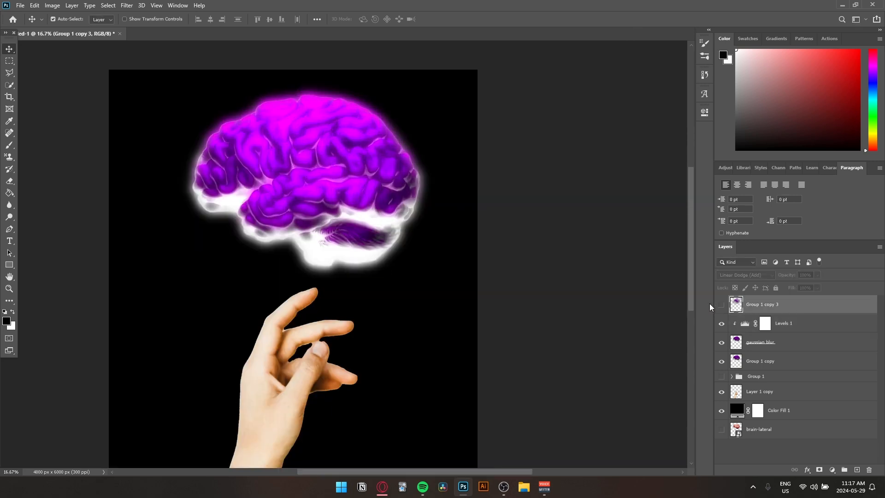
Show Group 1 copy 3, and add a Levels adjustment layer above it, clipped to that layer.
left_click(721, 305)
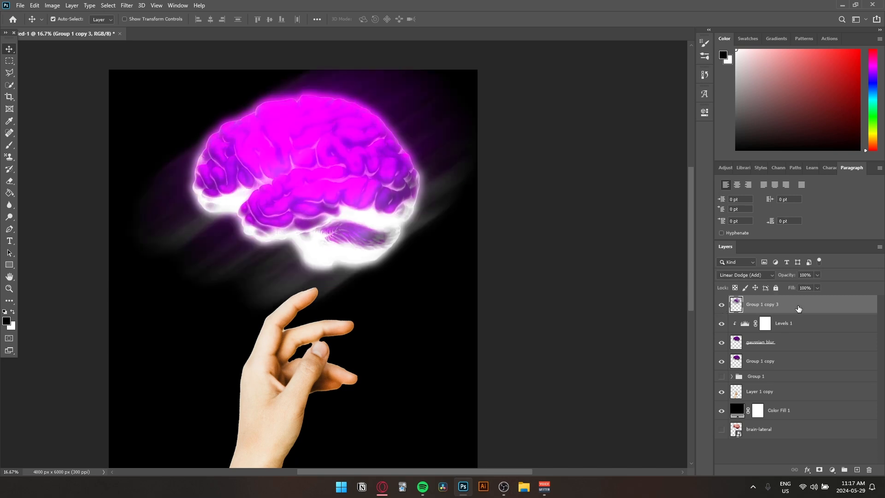
left_click(832, 469)
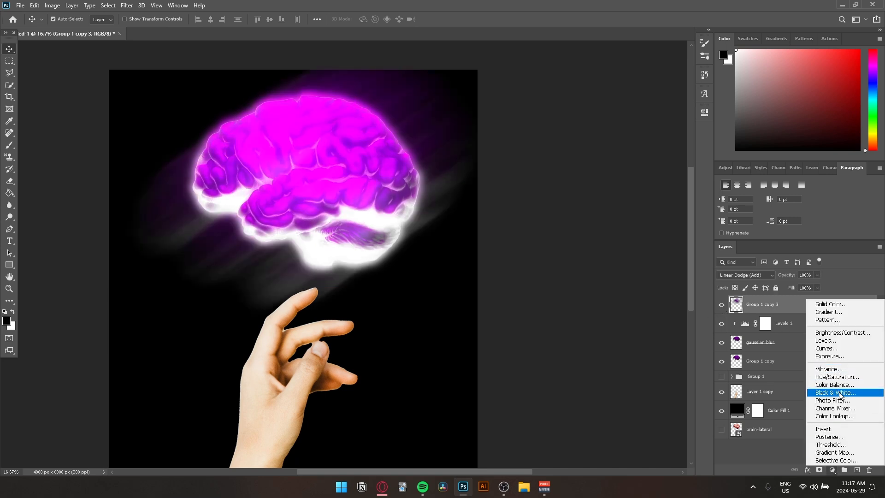
left_click(832, 470)
left_click(831, 470)
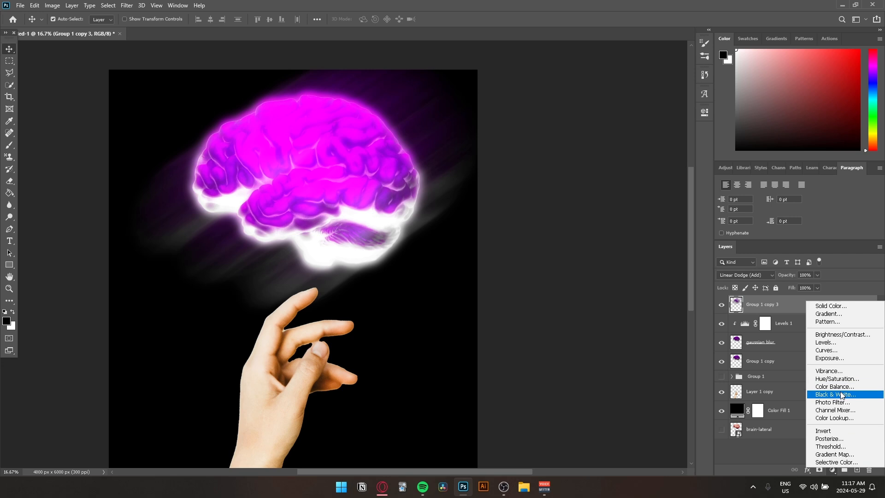
left_click(828, 345)
right_click(808, 305)
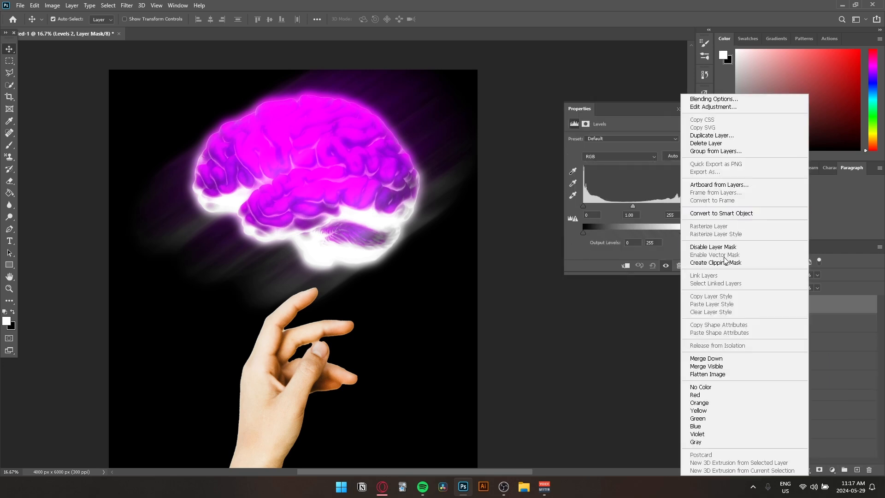
left_click(827, 303)
right_click(827, 304)
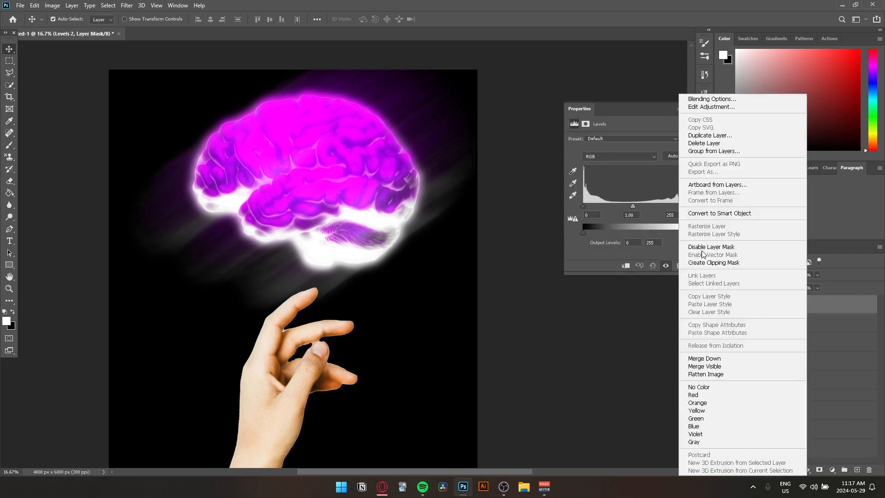
left_click(738, 262)
Set the Levels 2 input levels to 102, 1.19 and 185 to strengthen the blur streaks' contrast.
left_click_drag(583, 206, 373, 88)
left_click_drag(633, 206, 705, 209)
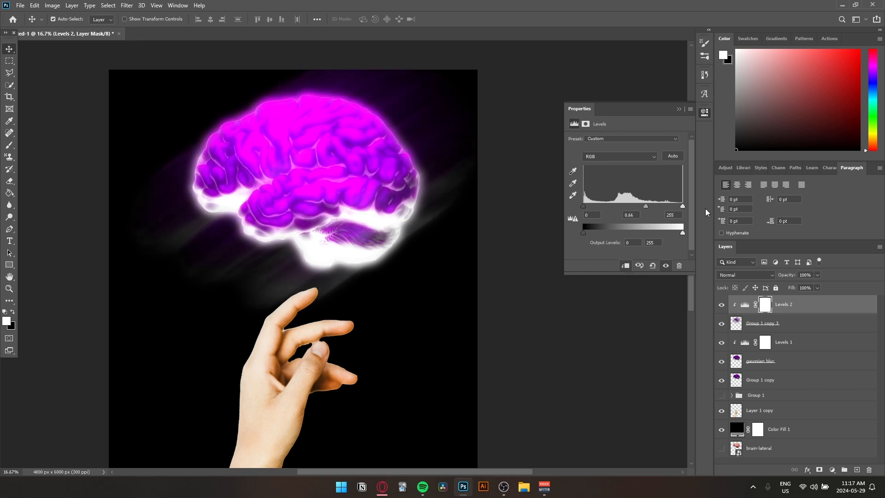
left_click_drag(584, 206, 614, 208)
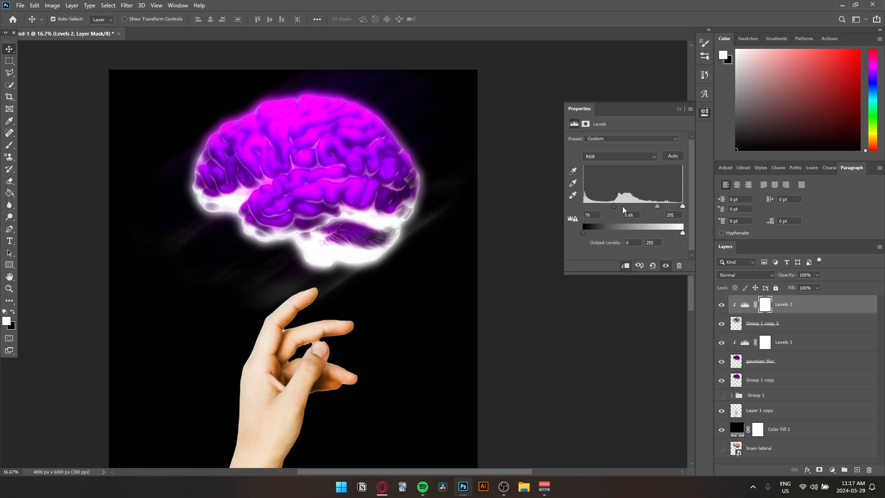
left_click_drag(653, 207, 623, 208)
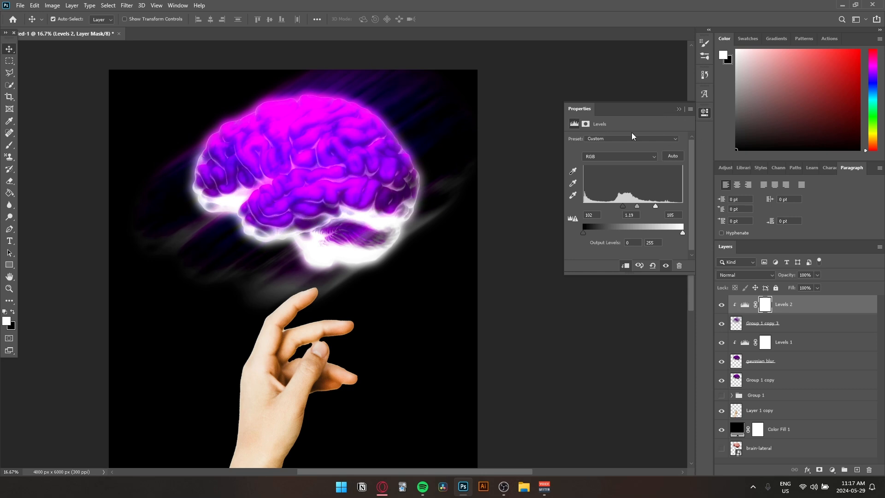
left_click(679, 109)
left_click_drag(391, 153, 420, 180)
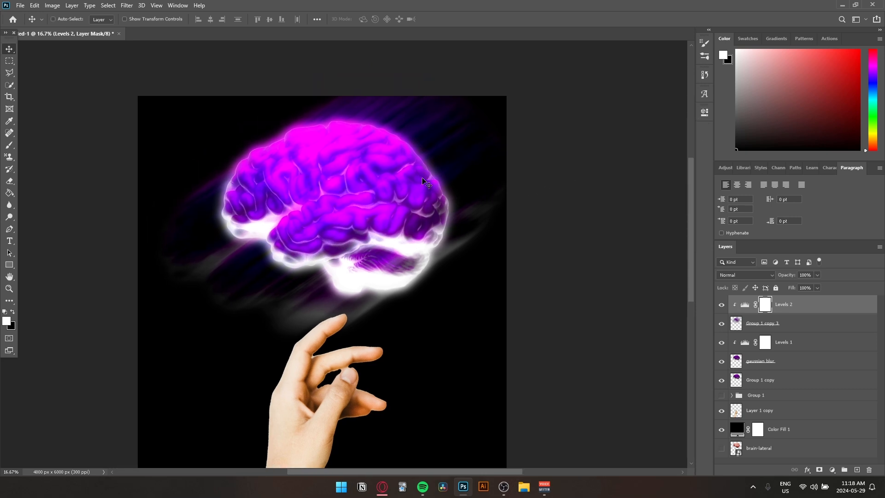
key("ctrl+plus")
key("ctrl+plus")
key("ctrl+minus")
key("ctrl+minus")
Preview other blend modes on Group 1 copy 3 and keep Linear Dodge (Add).
left_click(808, 311)
left_click(801, 323)
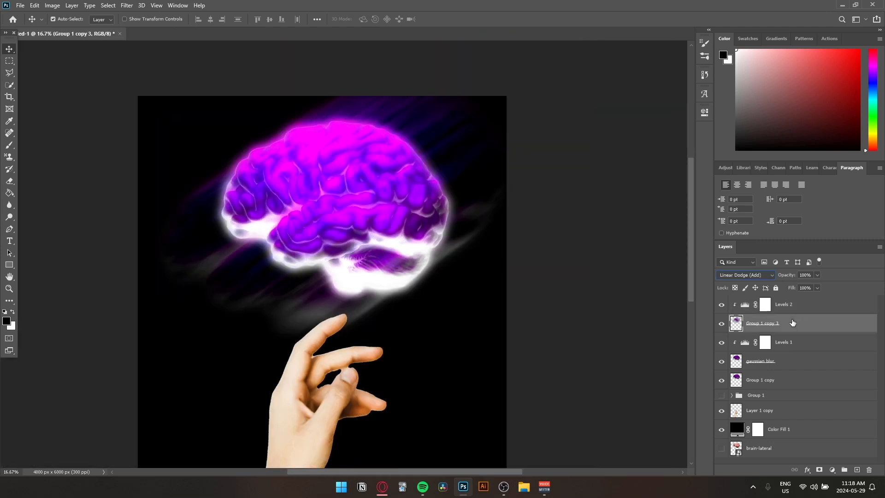
left_click(745, 275)
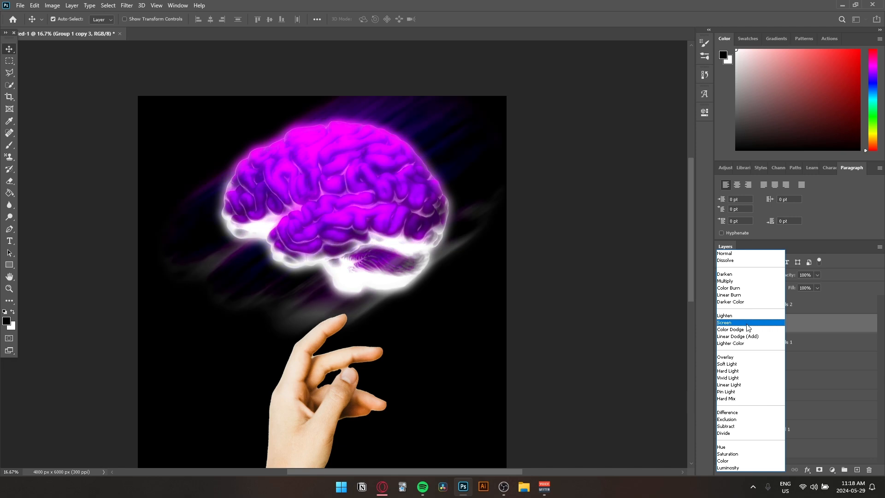
left_click(737, 336)
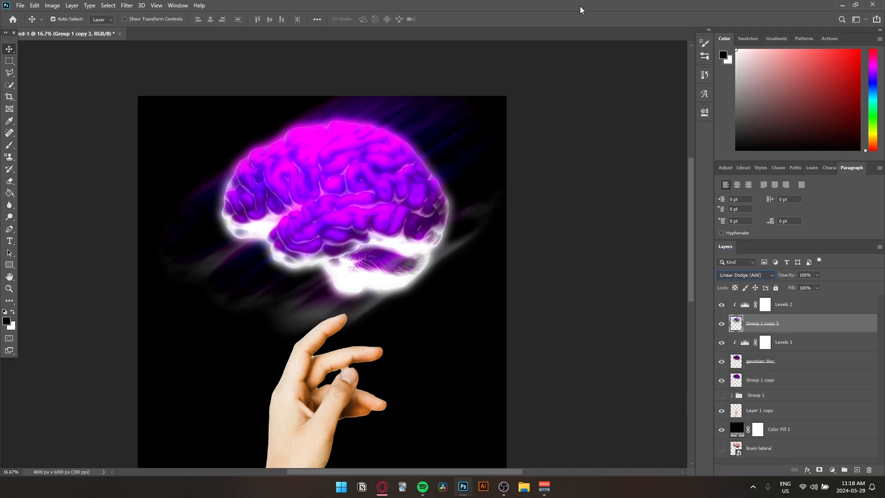
scroll(534, 211, "down", 2)
scroll(535, 211, "up", 1)
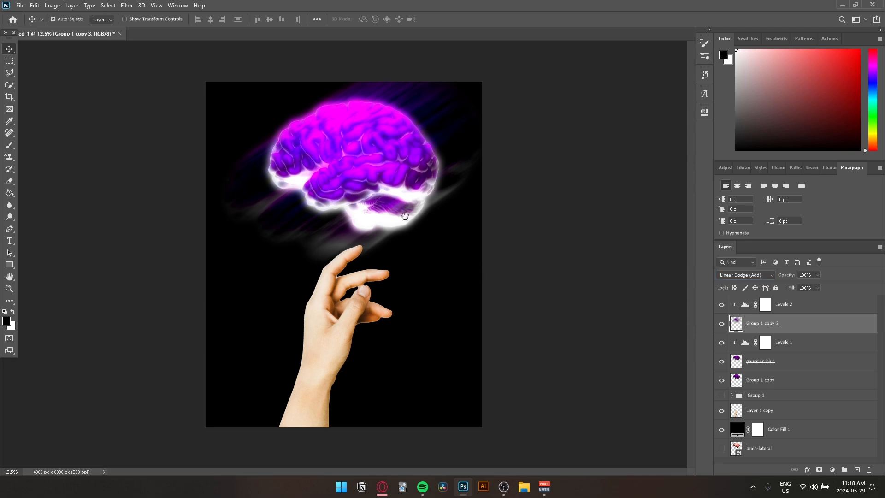
Rename the Group 1 copy 3 layer "motion blur".
double_click(761, 324)
key("BackSpace")
key("Return")
Rename the Group 1 copy layer "brain".
left_click(770, 380)
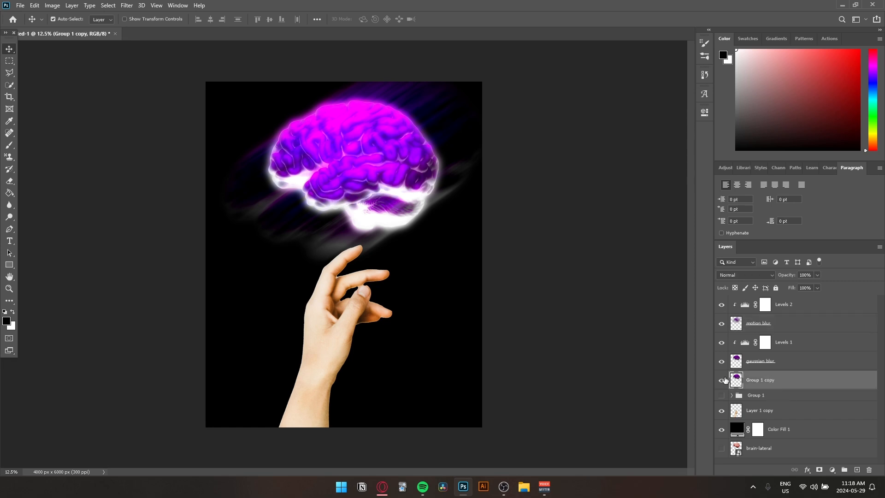
double_click(769, 380)
key("BackSpace")
type("brain")
key("Return")
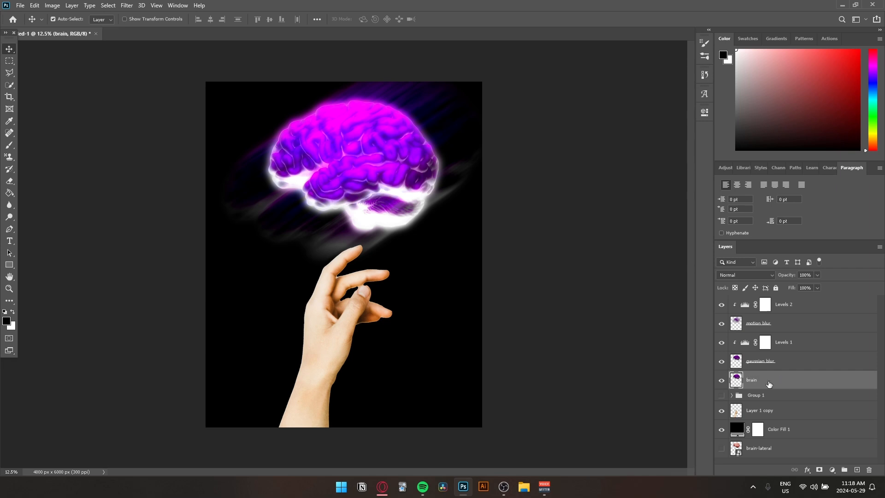
Rename the hidden Group 1 folder "base brain".
left_click(789, 400)
double_click(754, 395)
type("brain")
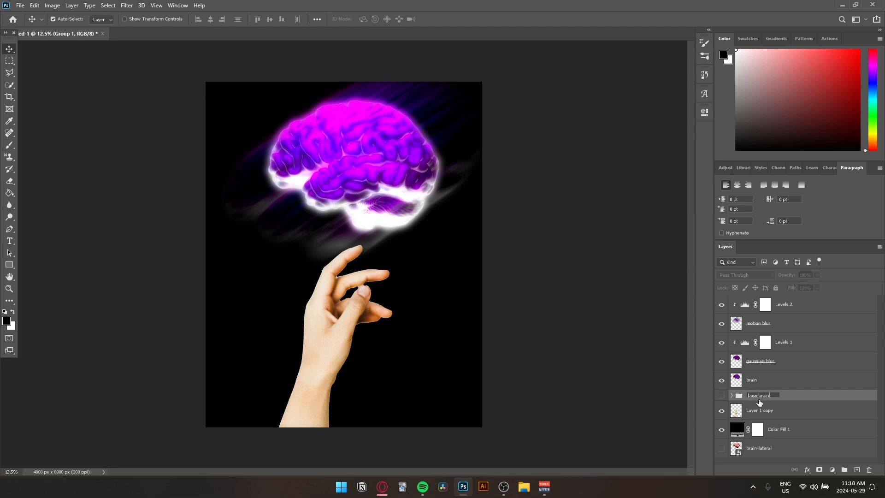
key("Return")
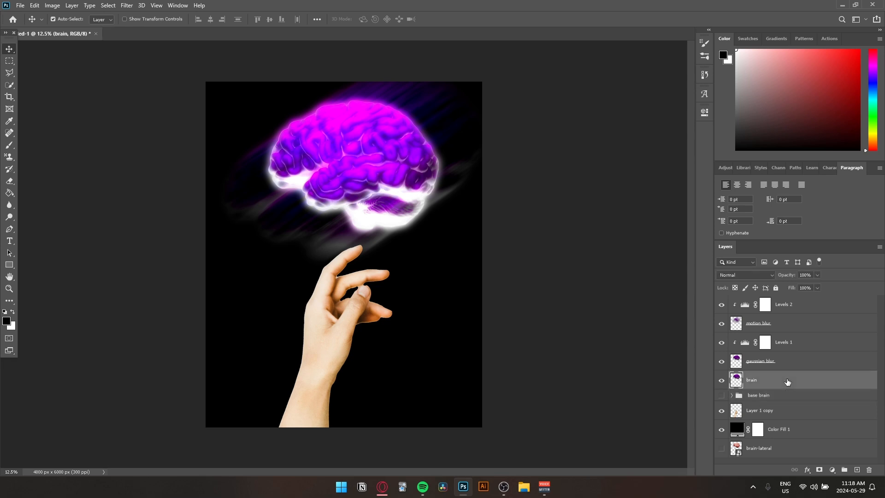
Group the brain, gaussian blur, Levels 1, motion blur and Levels 2 layers together.
left_click(787, 382)
left_click(790, 362, "ctrl")
left_click(797, 342, "ctrl")
left_click(803, 326, "ctrl")
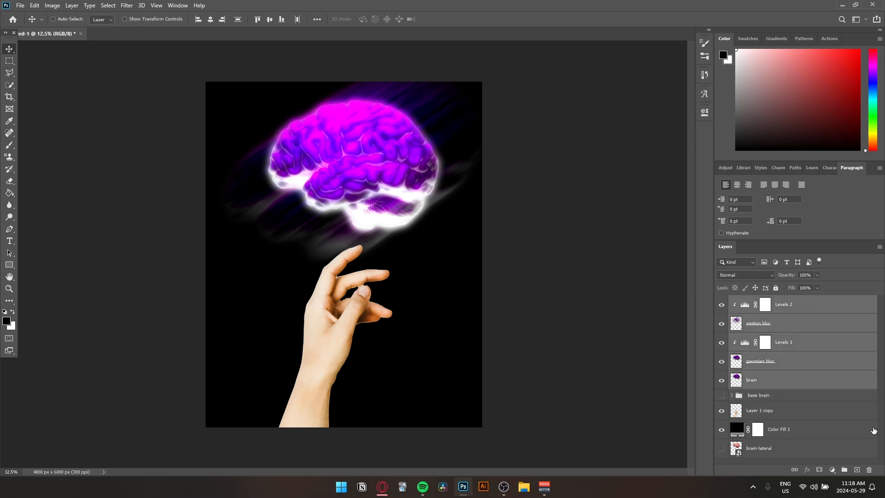
left_click(783, 304, "ctrl")
key("ctrl+g")
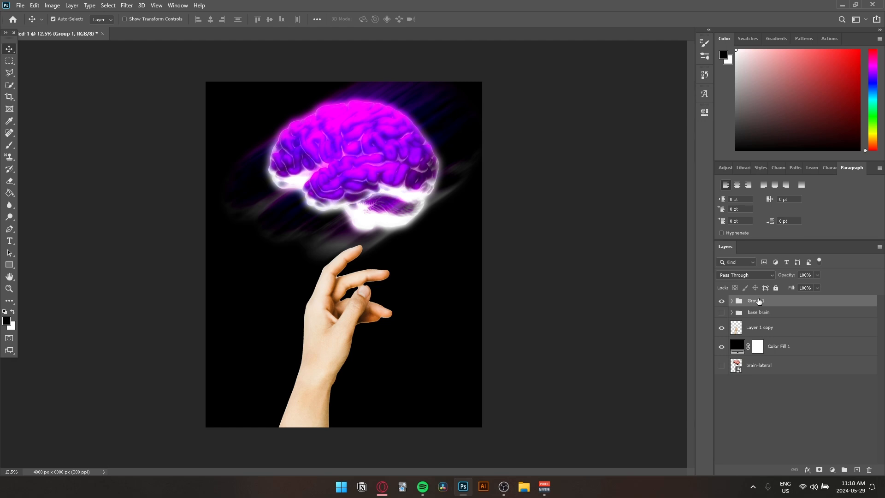
Name the new layer group "brain" and toggle its visibility off and back on to check its contents.
double_click(757, 301)
type("brainn")
key("BackSpace")
key("Return")
left_click(721, 301)
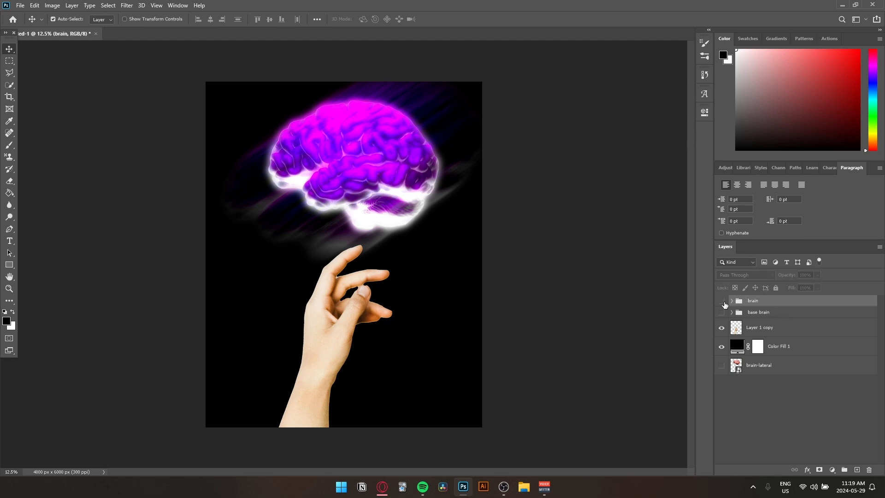
left_click(722, 302)
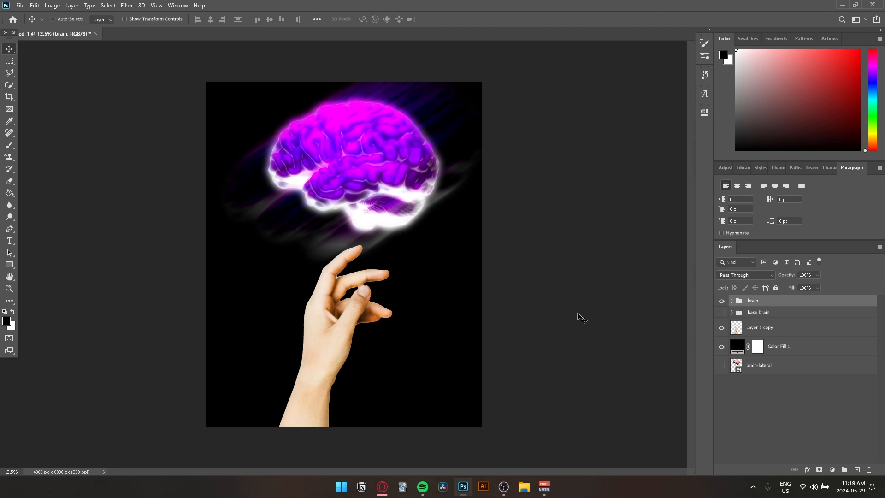
Shift the whole brain group slightly to the left above the hand with Free Transform.
key("ctrl+t")
mouse_move(369, 161)
left_mouse_down()
mouse_move(347, 162)
mouse_move(380, 160)
mouse_move(369, 157)
left_mouse_up()
key("Return")
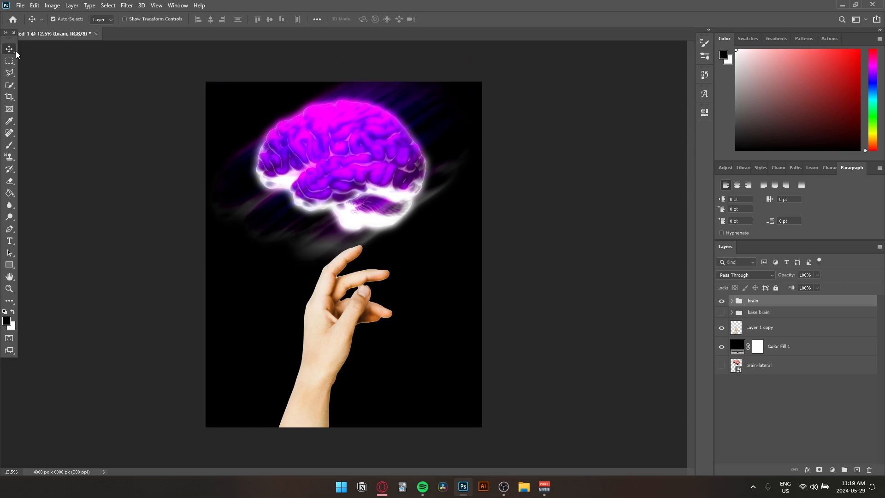
left_click(807, 333)
left_click(798, 346, "shift")
left_click(812, 373, "shift")
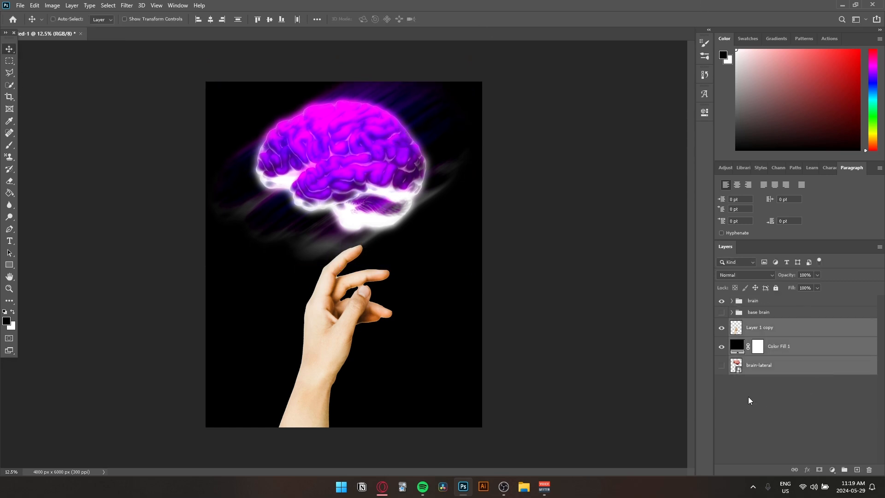
key("ctrl+g")
key("ctrl+z")
left_click(759, 404)
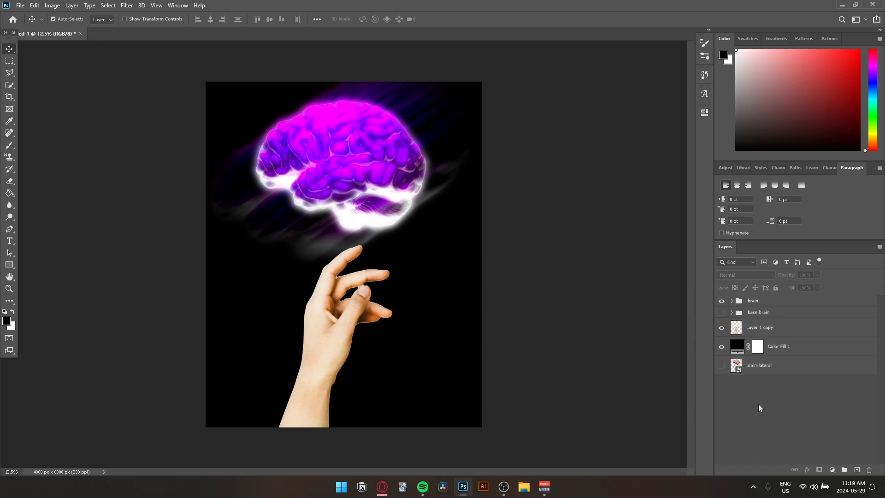
Nudge the brain group slightly back to the right with Free Transform.
left_click(779, 305)
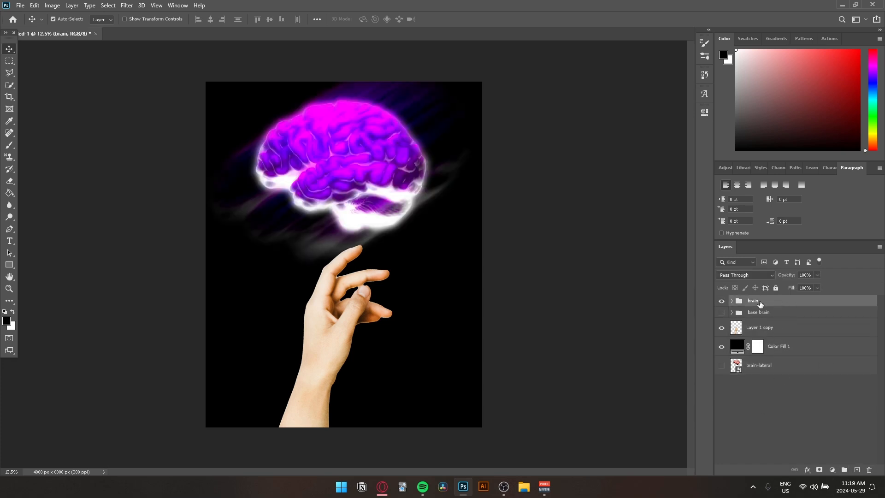
key("ctrl+t")
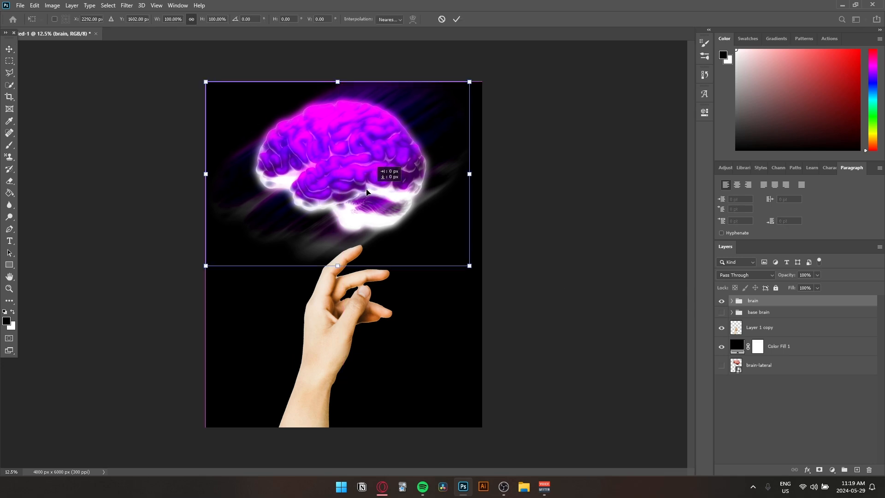
left_click_drag(369, 192, 375, 194)
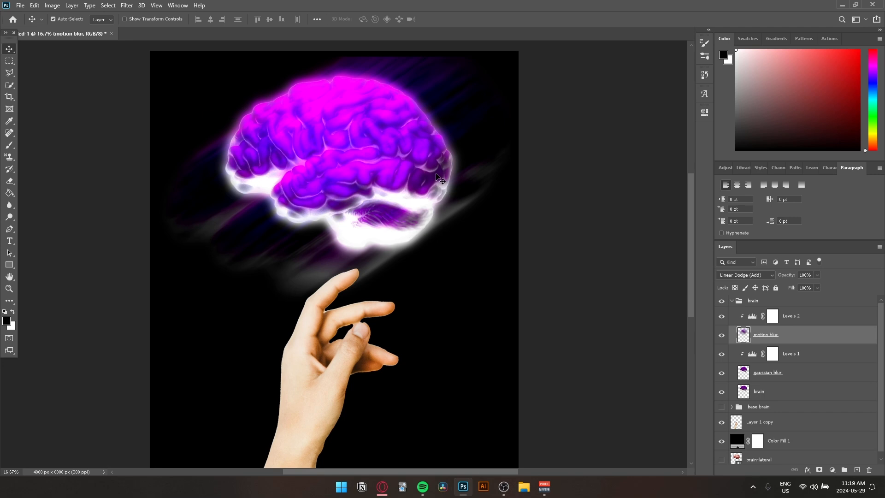
left_click(63, 105)
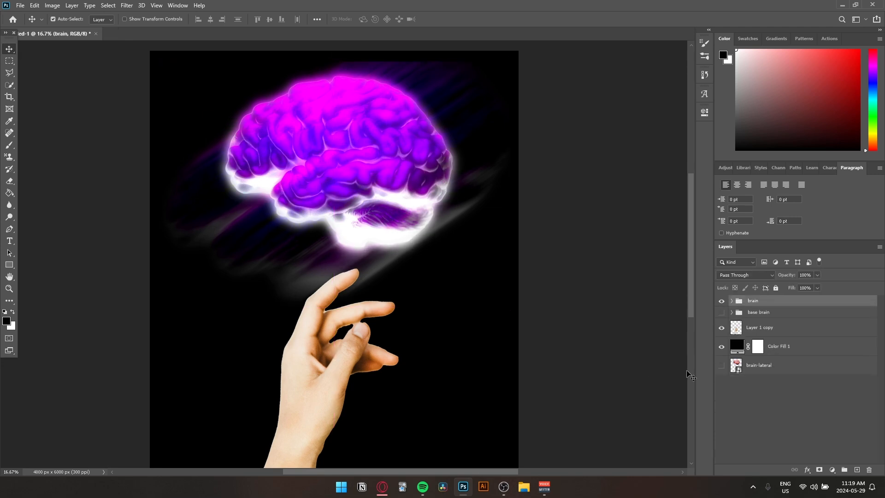
Delete the motion blur layer and its Levels 2 adjustment from the brain group.
left_click(731, 301)
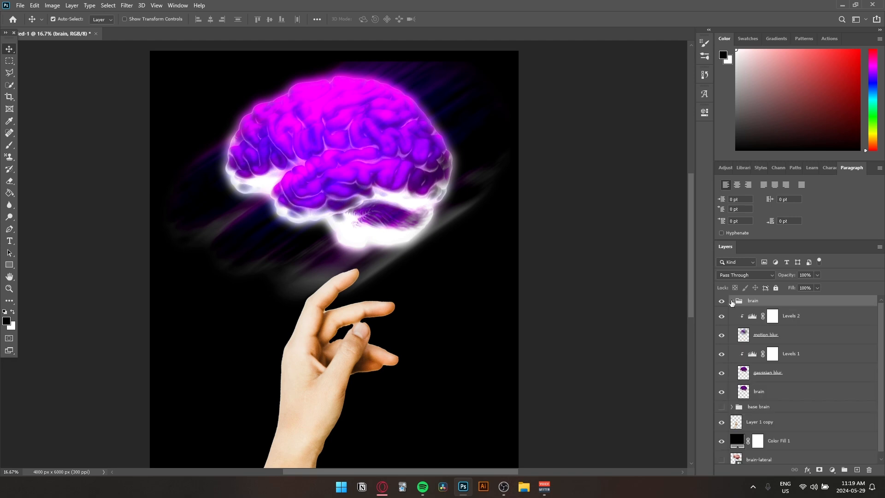
left_click(793, 340)
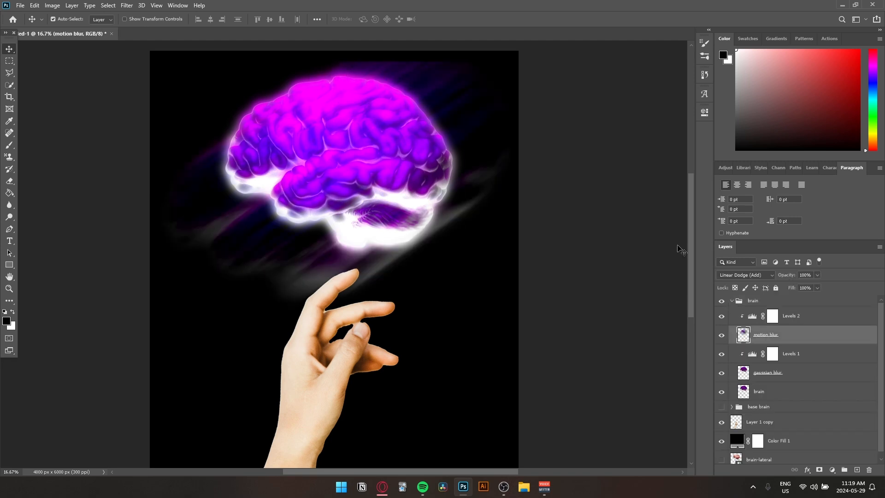
left_click_drag(815, 338, 869, 470)
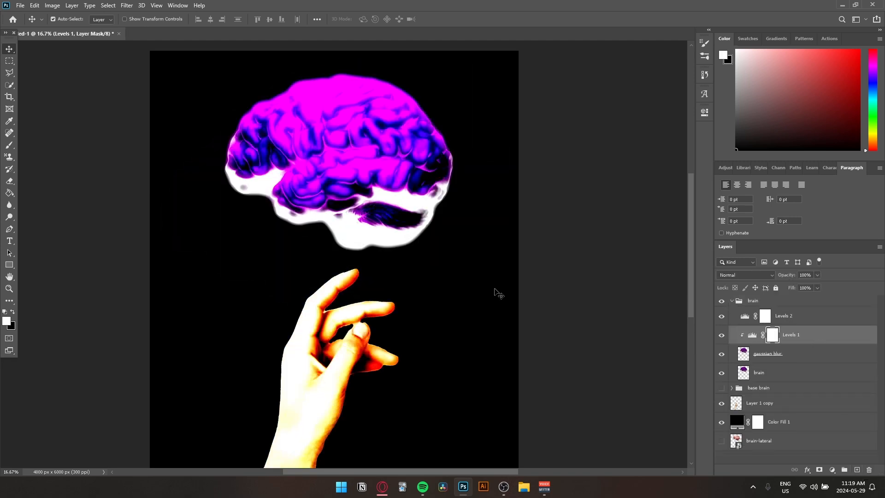
left_click(801, 317)
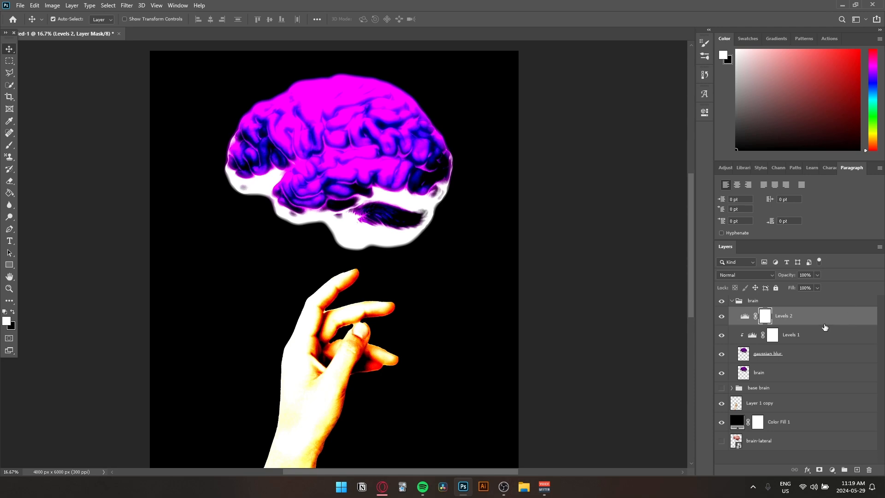
left_click(744, 316)
left_click(869, 470)
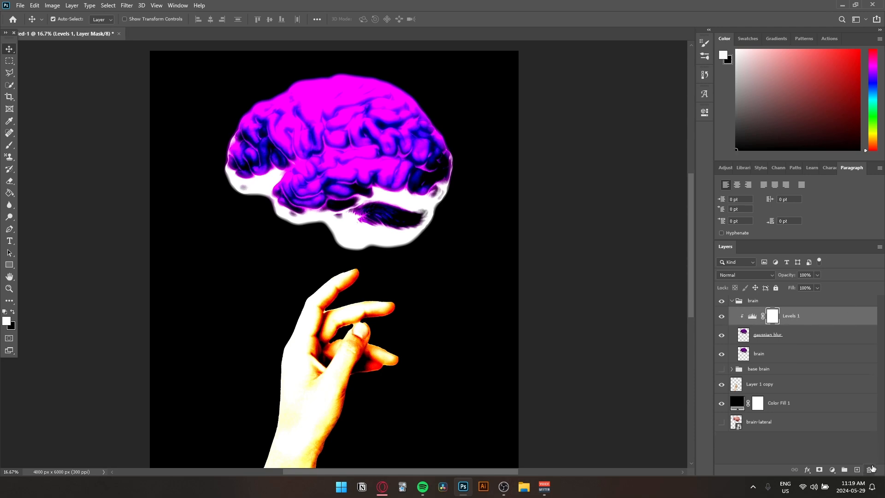
Duplicate the brain layer and place the copy above Levels 1 inside the brain group.
left_click(774, 354)
key("ctrl+j")
left_click_drag(790, 360, 781, 313)
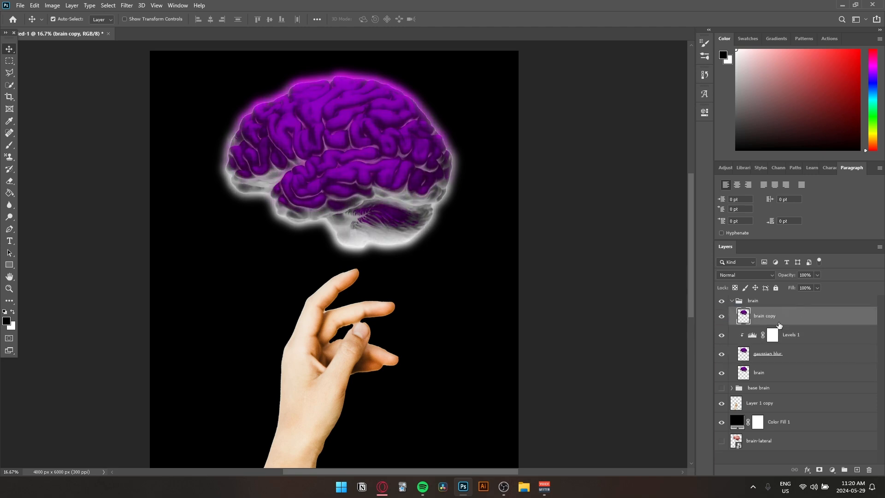
Apply a Motion Blur of 35° and 2000 pixels to the brain copy and set its blend mode to Linear Dodge (Add).
left_click(126, 5)
mouse_move(226, 109)
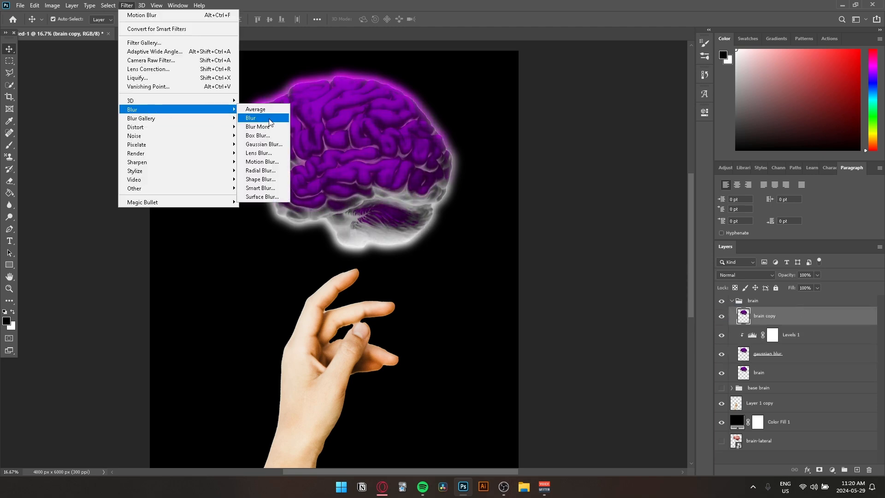
left_click(274, 161)
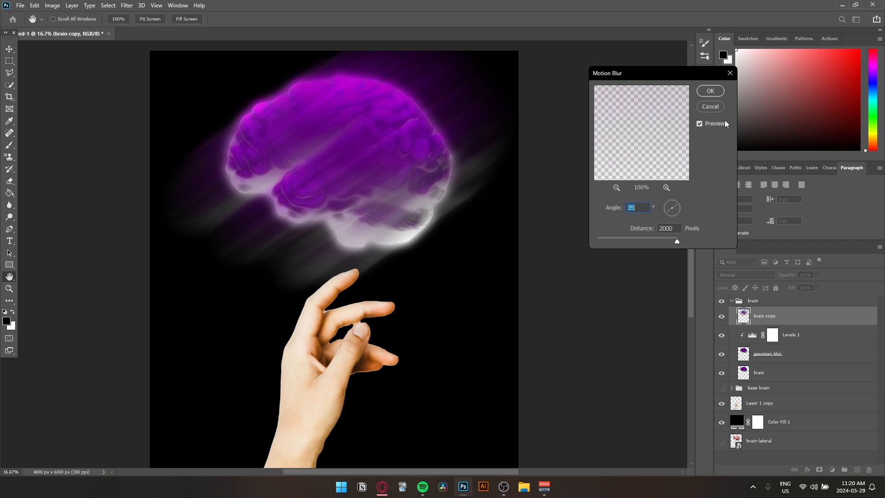
left_click(710, 91)
left_click(737, 275)
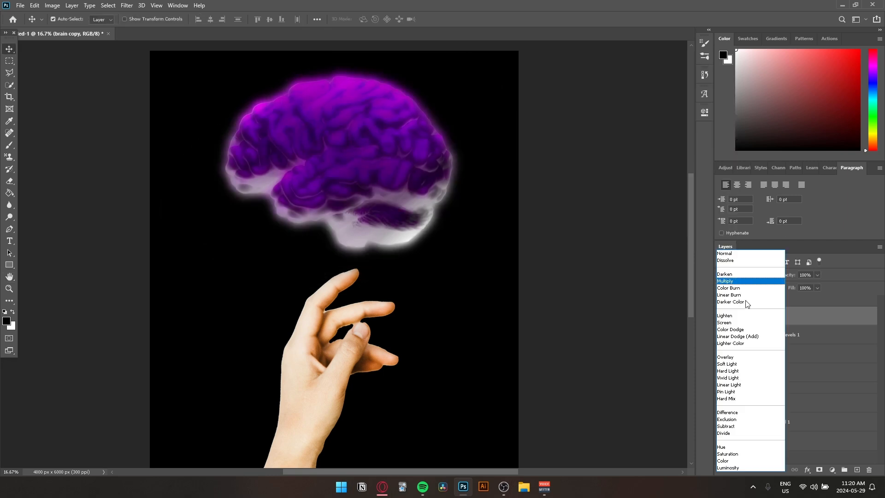
left_click(769, 336)
Rename the brain copy layer "motion blur".
left_click_drag(360, 180, 379, 179)
double_click(760, 335)
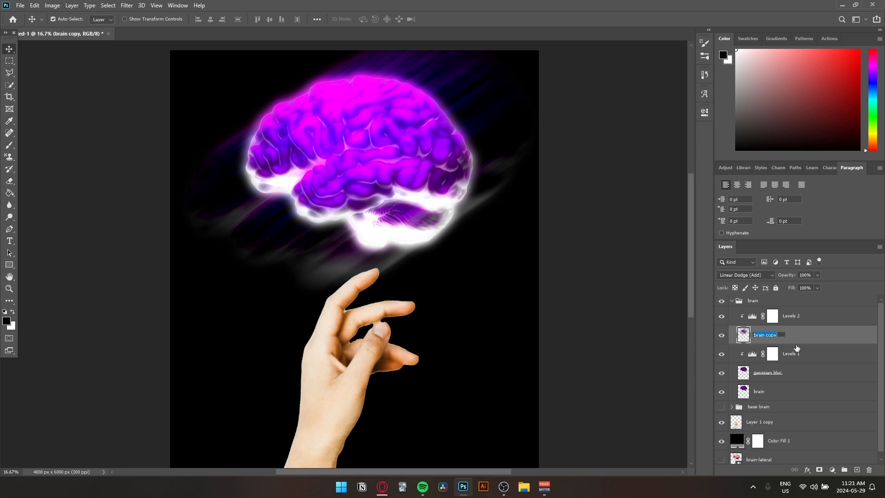
type("motion blur")
key("Return")
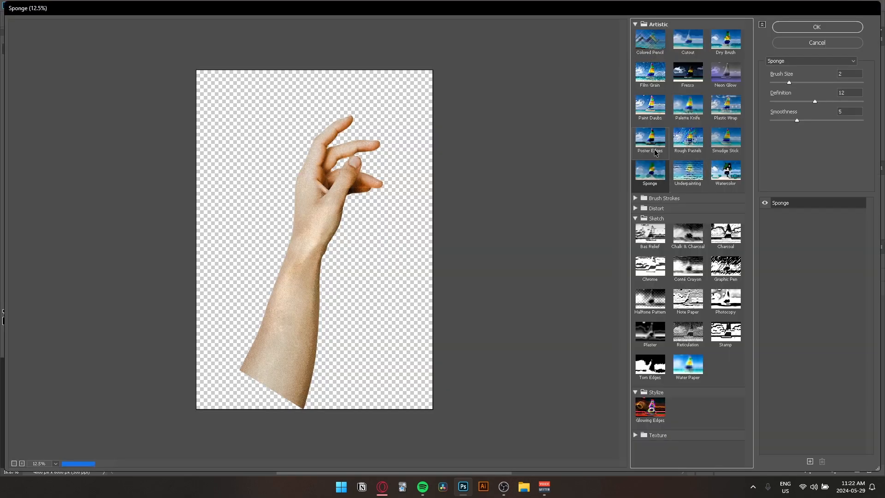
Preview the Underpainting, Watercolor and Rough Pastels filters on the hand, choose Smudge Stick and inspect its texture up close.
left_click(693, 180)
left_click(726, 173)
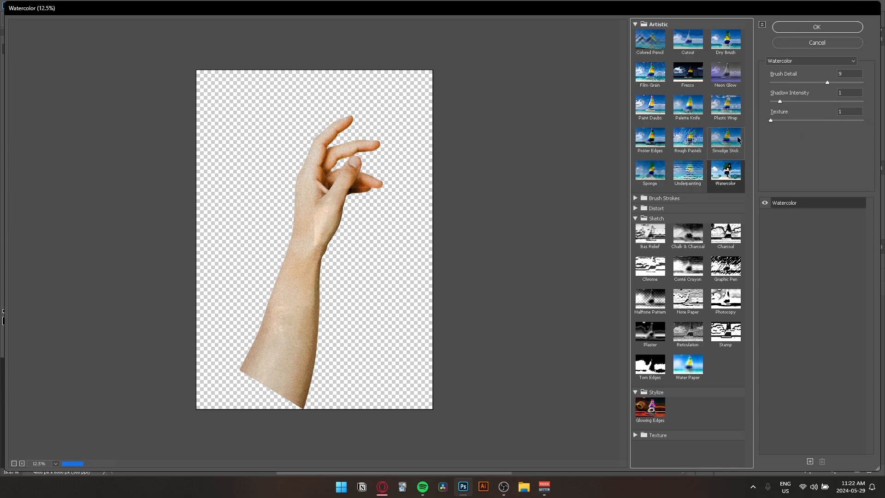
left_click(688, 139)
left_click(722, 139)
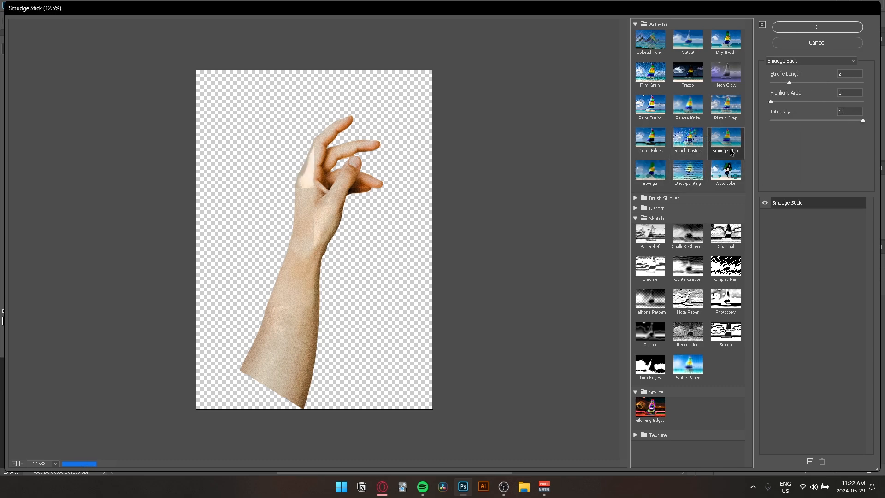
scroll(259, 201, "up", 3)
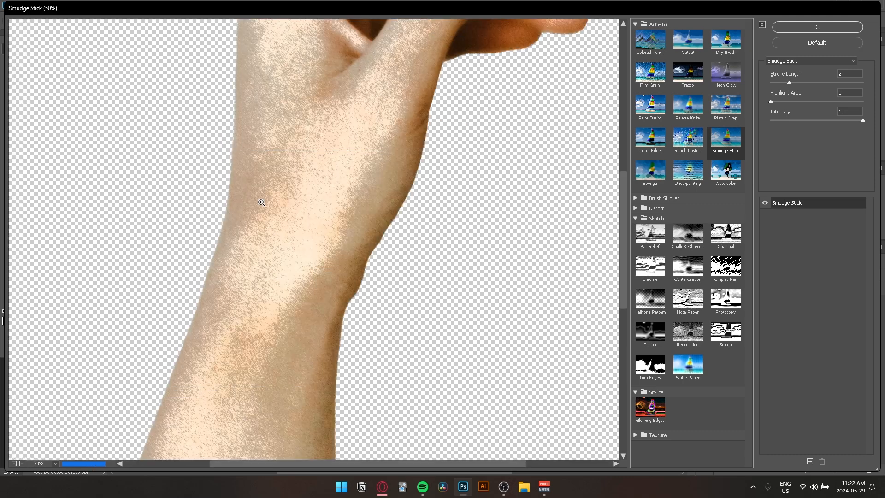
scroll(260, 200, "down", 1)
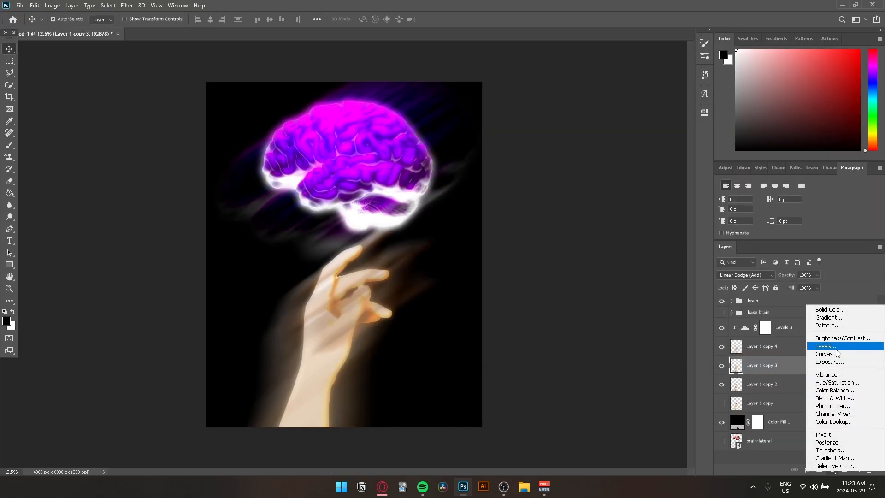
Add a Levels adjustment for Layer 1 copy 3 and adjust its input levels.
left_click(827, 350)
left_click_drag(582, 207, 601, 203)
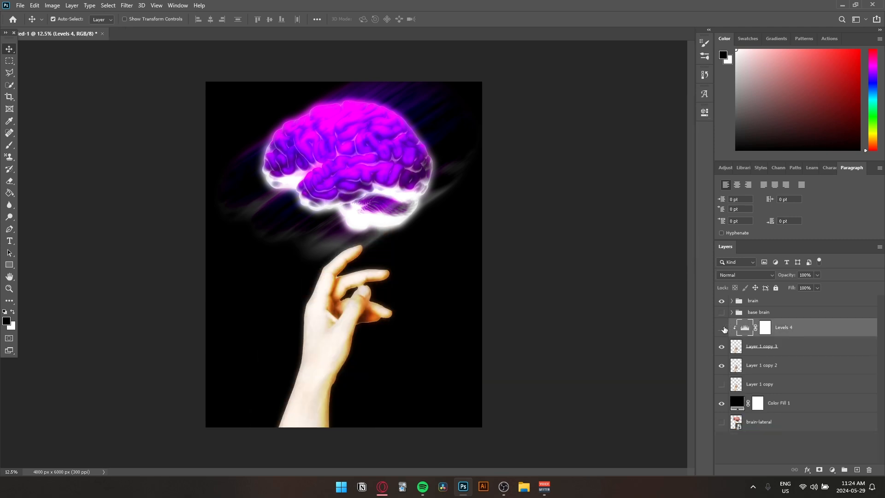
Delete the Levels 4, Layer 1 copy 3 and Layer 1 copy 2 layers, and duplicate the unhidden Layer 1 copy.
left_click(721, 327)
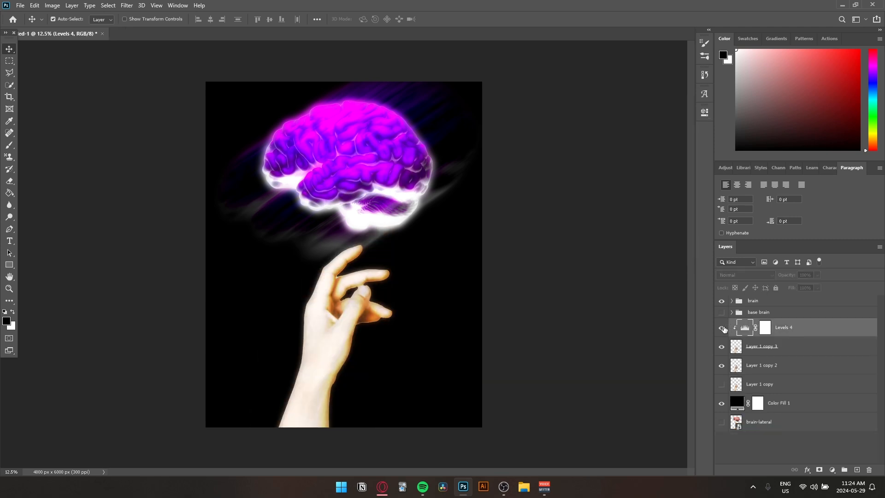
left_click(810, 351, "shift")
left_click(804, 369, "shift")
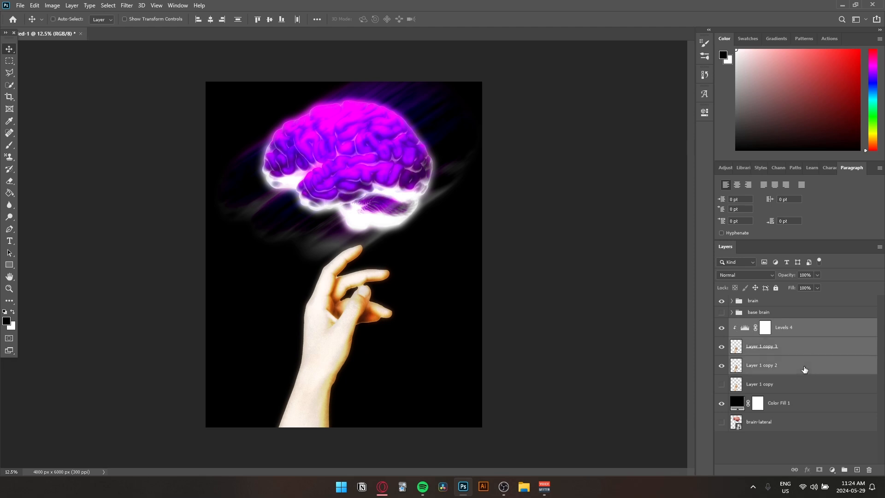
left_click(869, 469)
left_click(721, 328)
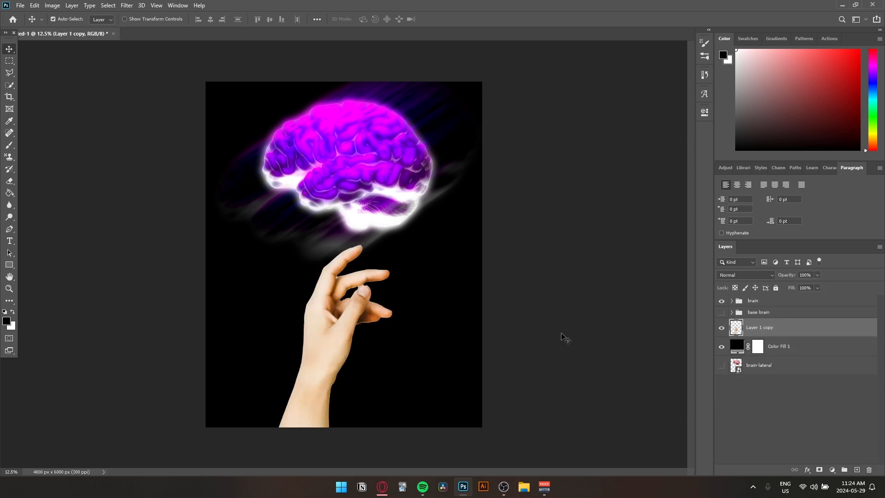
key("ctrl+j")
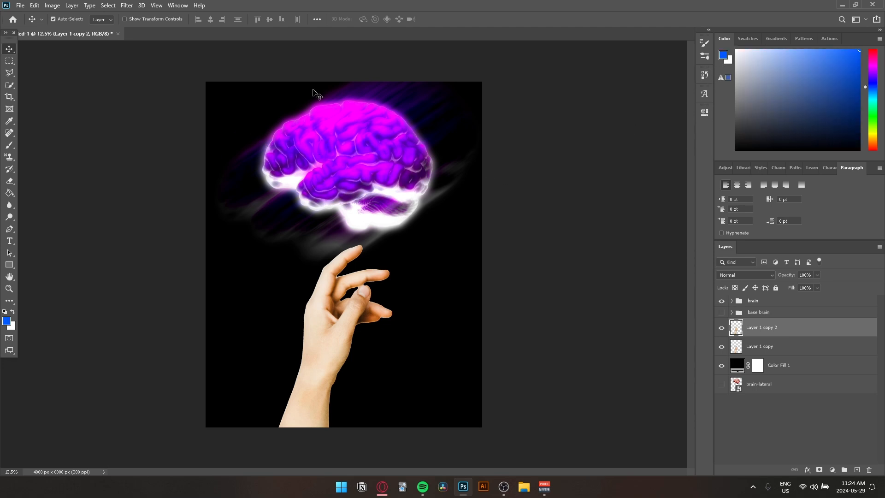
Try Neon Glow on the duplicated hand layer, testing red e10000 and orange e19400 glow colors, and undo the filter.
left_click(126, 5)
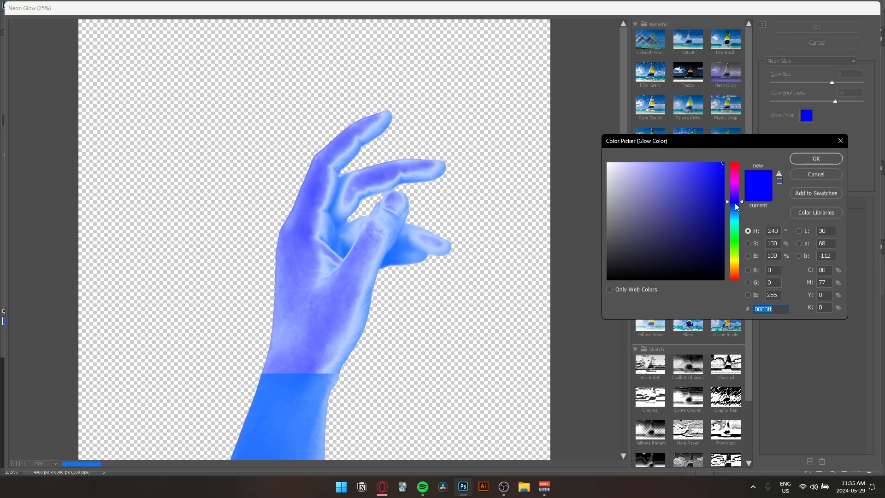
left_click_drag(737, 206, 738, 163)
left_click(724, 177)
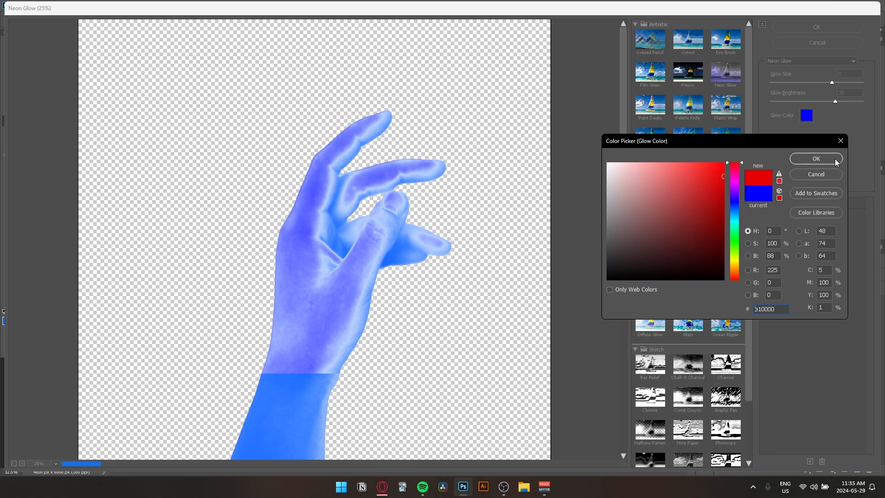
left_click(816, 159)
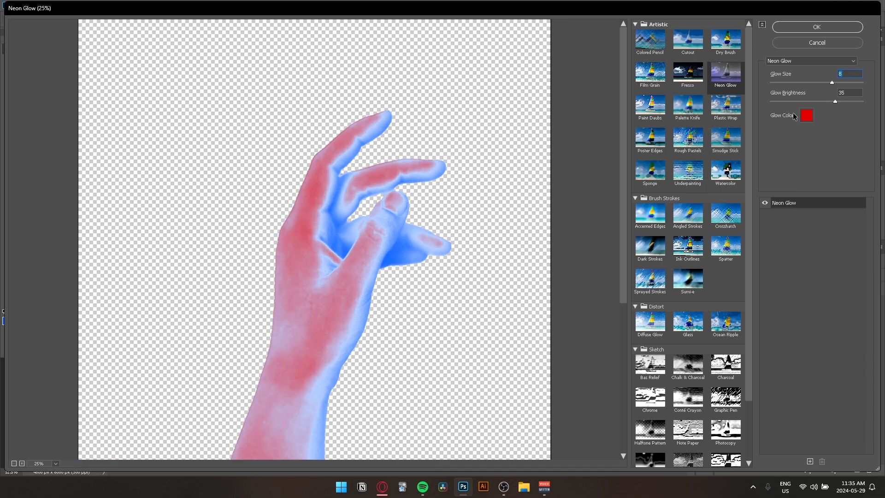
left_click_drag(835, 101, 848, 101)
left_click(806, 116)
left_click(737, 270)
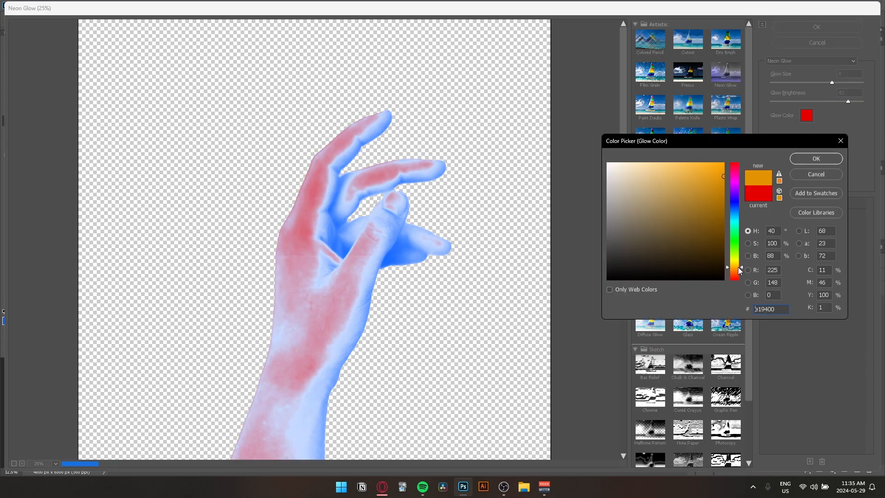
left_click(815, 159)
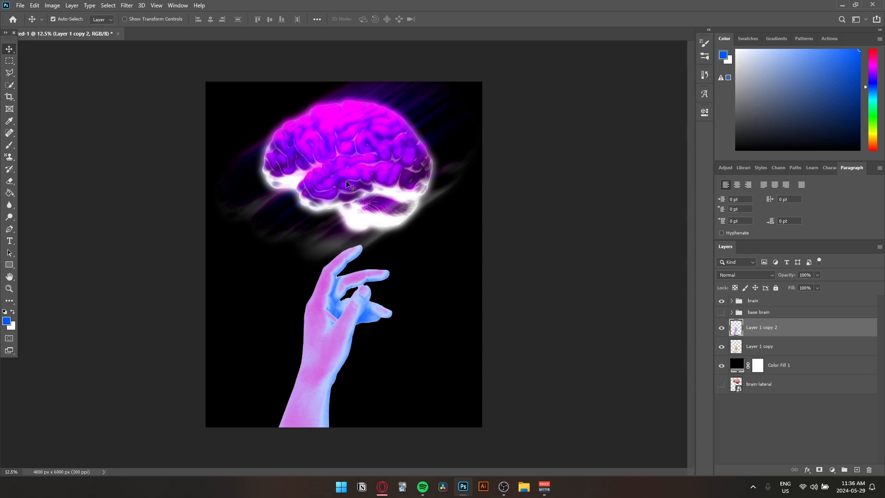
key("ctrl+z")
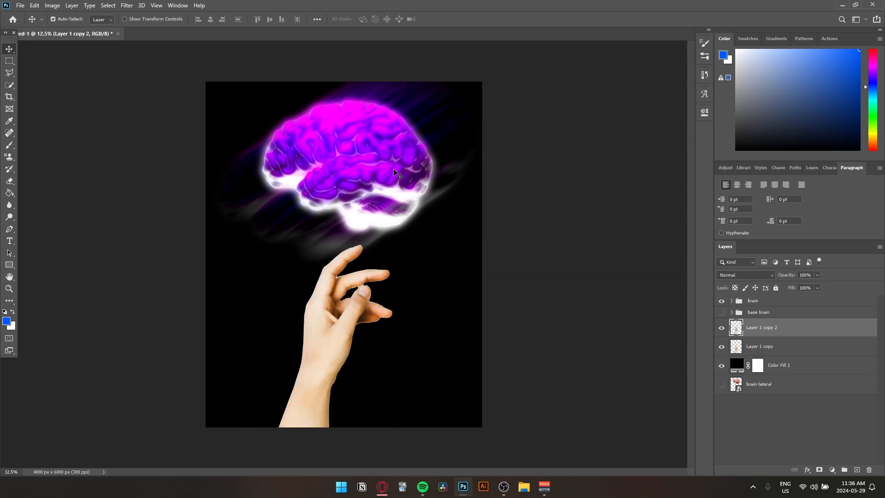
Change the foreground color from blue to pure red.
left_click(126, 5)
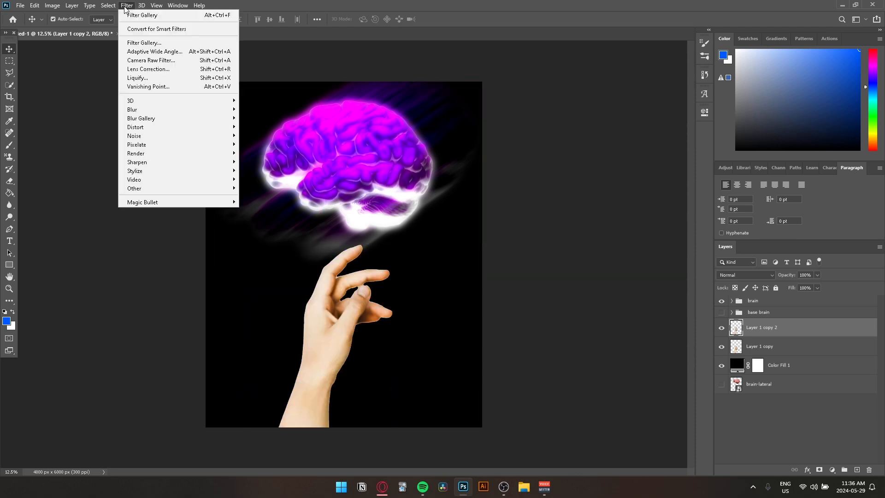
left_click(722, 55)
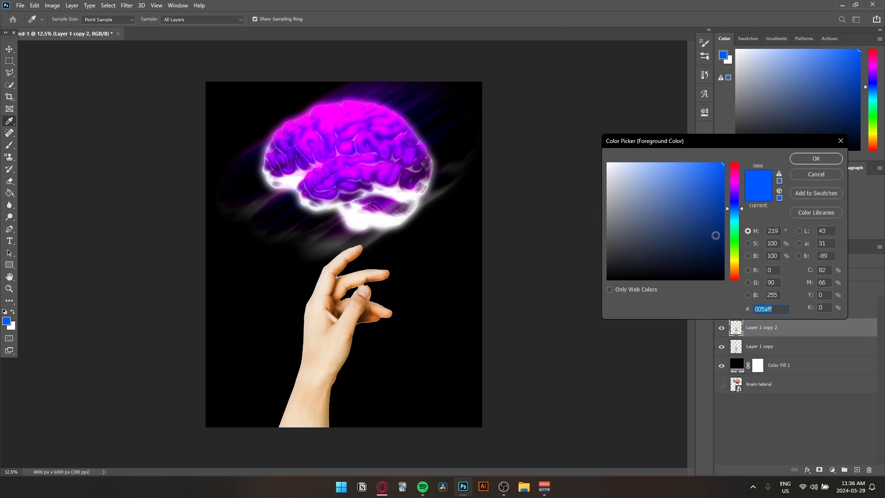
left_click_drag(735, 213, 738, 279)
key("Return")
key("v")
Apply the Neon Glow filter to Layer 1 copy 2 with glow size 6, brightness 33 and a magenta glow color.
left_click(127, 5)
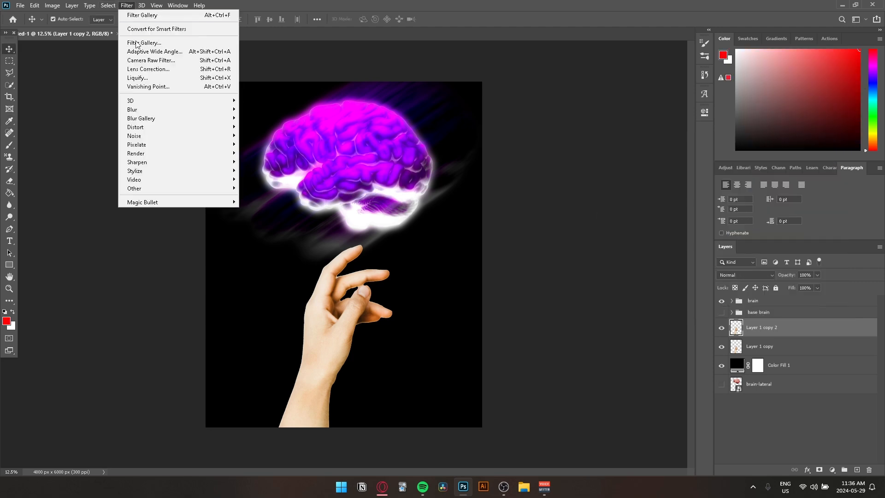
left_click(138, 43)
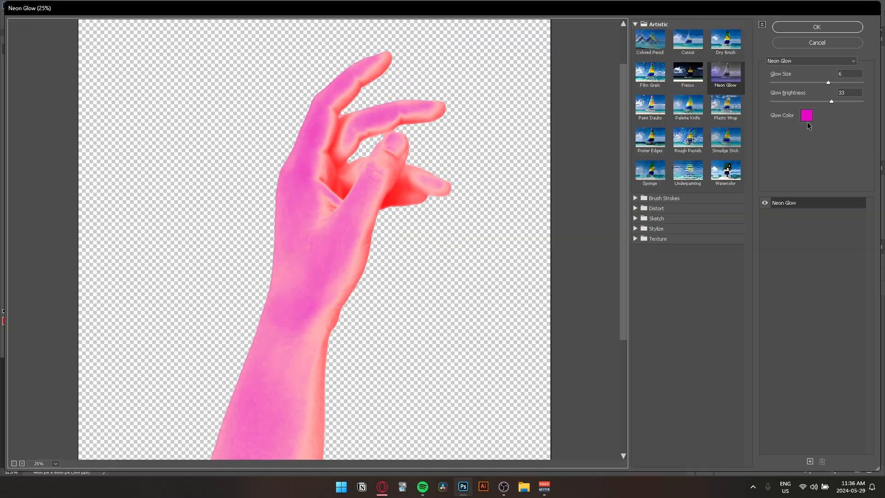
key("Return")
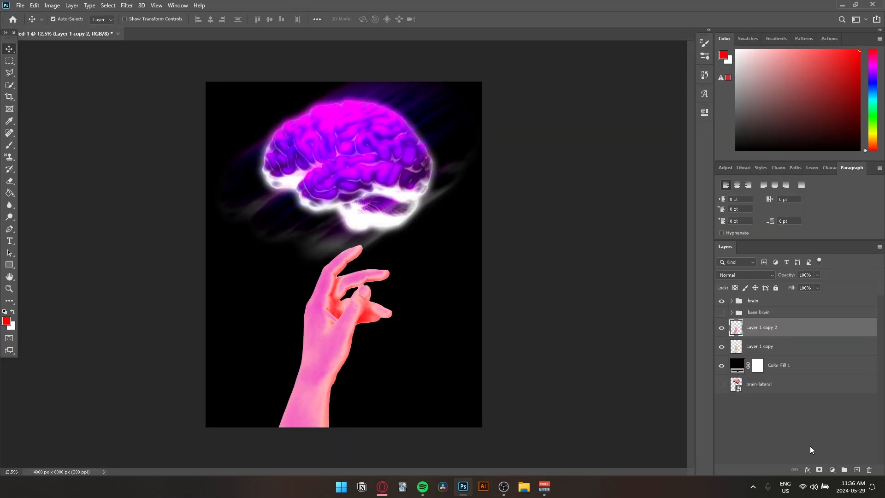
Give a duplicate of the neon hand layer a 44.3-pixel Gaussian Blur and the Linear Dodge (Add) blend mode.
left_click(127, 6)
mouse_move(198, 113)
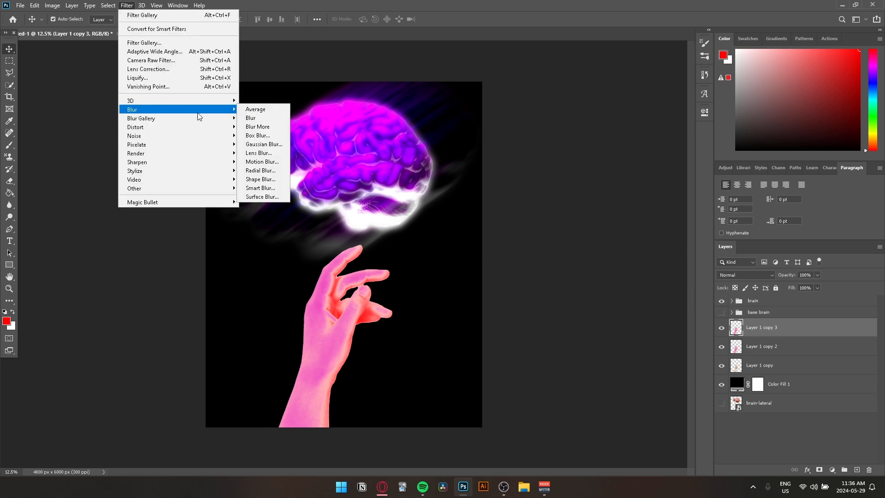
left_click(264, 145)
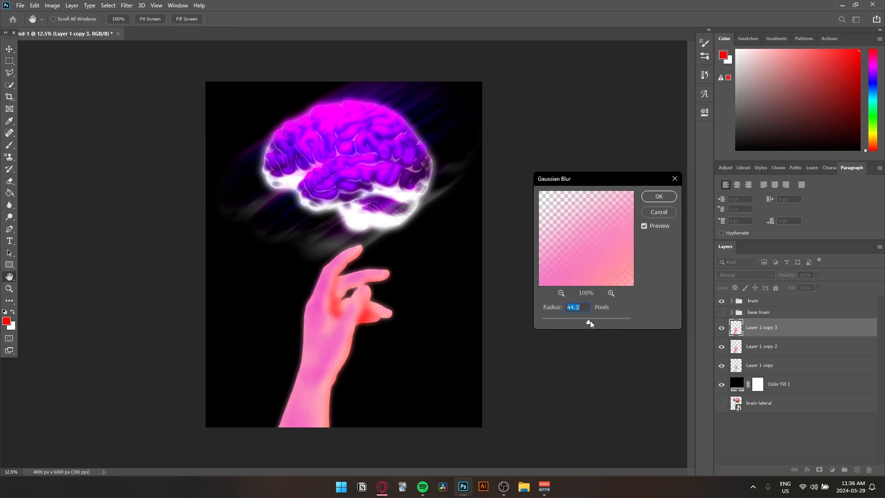
left_click(657, 195)
left_click(746, 275)
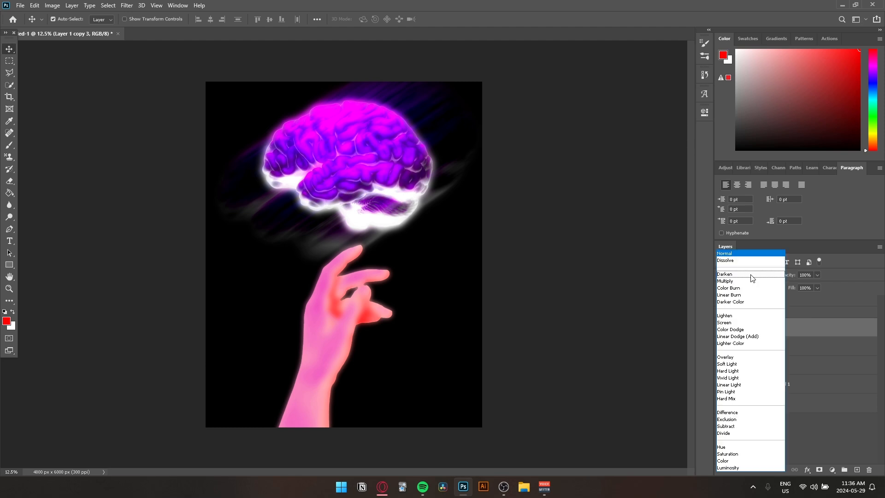
left_click(757, 337)
Duplicate Layer 1 copy 2, move the new copy above Layer 1 copy 3, and give it a diagonal motion blur.
left_click(797, 353)
key("ctrl+j")
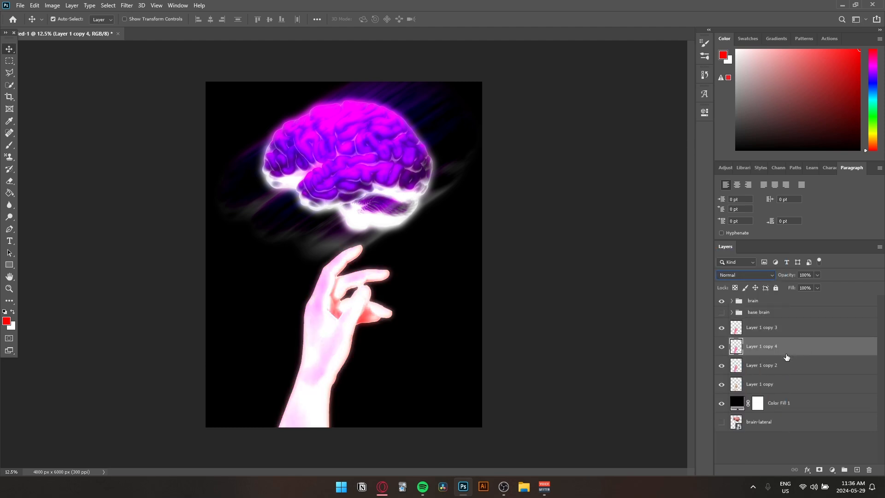
left_click_drag(786, 356, 784, 321)
left_click(126, 5)
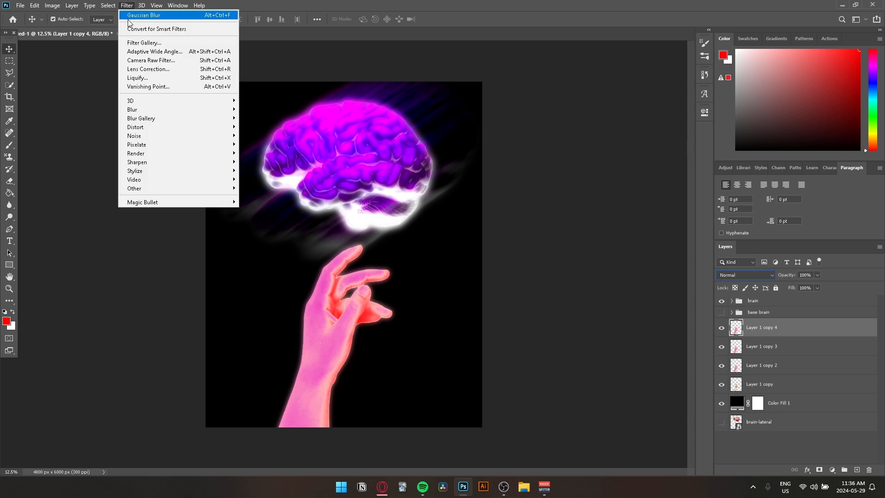
mouse_move(150, 114)
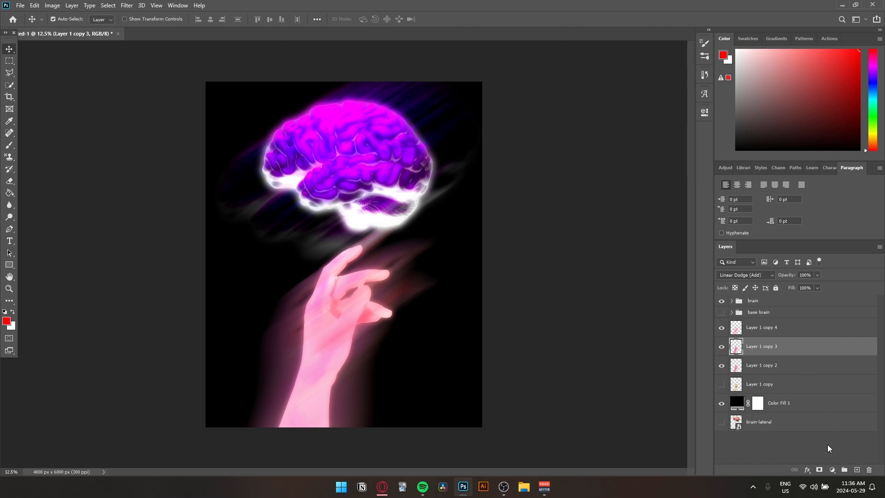
Add a Levels adjustment clipped to Layer 1 copy 3 and raise its black input level to 113.
left_click(832, 469)
left_click(824, 351)
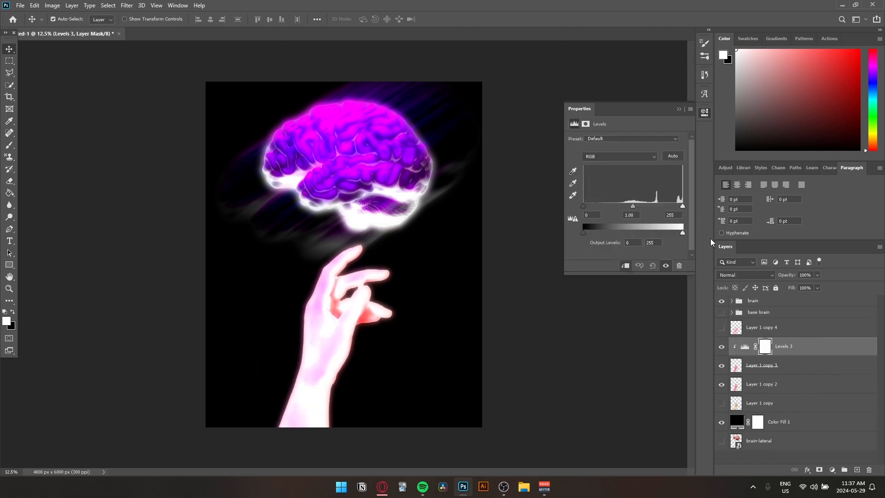
left_click_drag(585, 207, 627, 208)
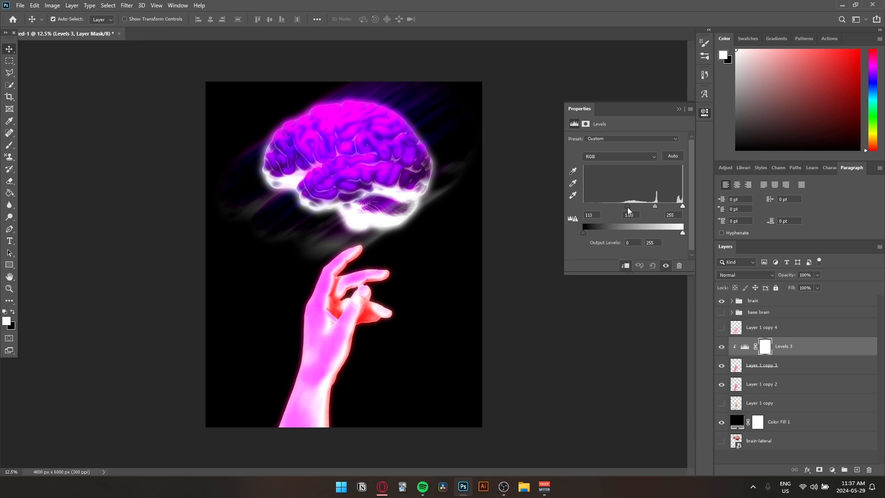
left_click(678, 109)
Show the motion-blurred Layer 1 copy 4 and clip a Levels adjustment to it with a raised black input level.
left_click(799, 320)
left_click(721, 328)
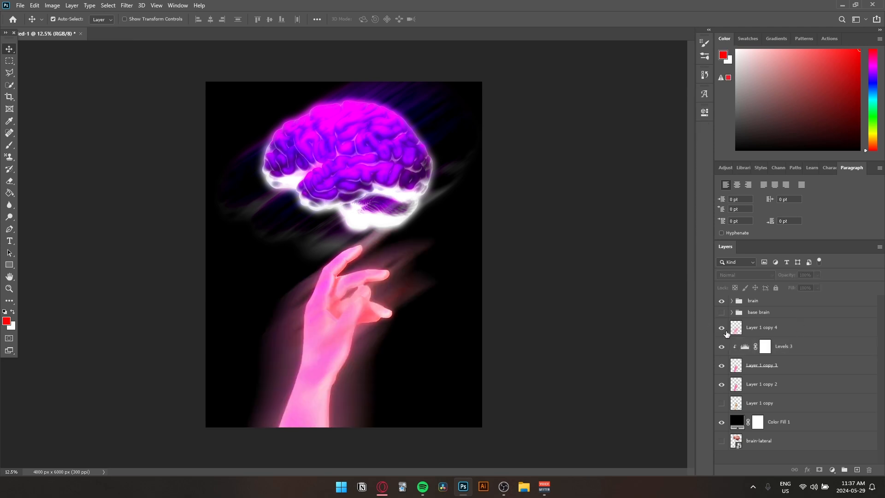
left_click(783, 328)
left_click(832, 469)
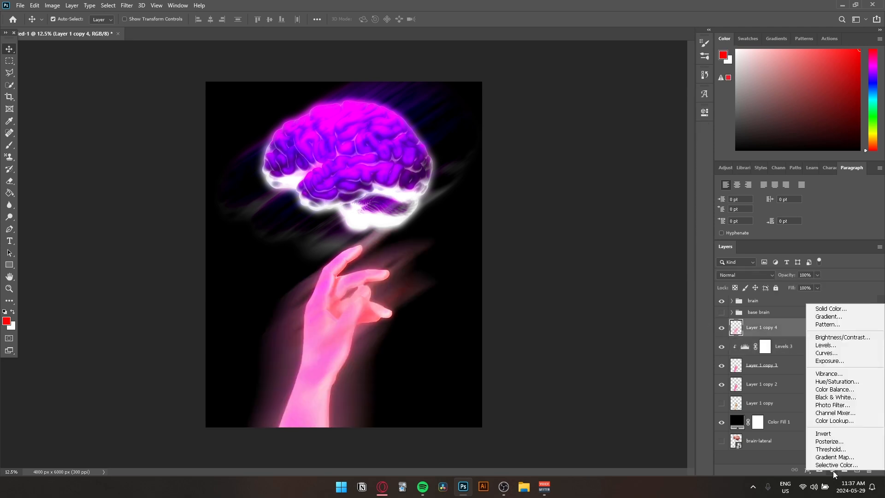
left_click(838, 343)
mouse_move(590, 207)
left_mouse_down()
mouse_move(612, 206)
mouse_move(602, 206)
left_mouse_up()
left_click(678, 109)
Set the blend mode of Layer 1 copy 4 to Linear Dodge (Add).
left_click(755, 275)
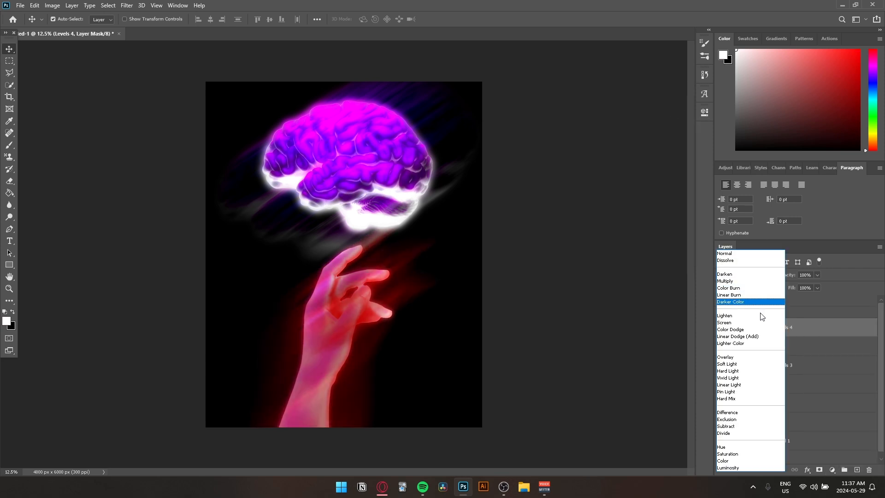
left_click(813, 328)
left_click(813, 347)
left_click(748, 275)
left_click(796, 340)
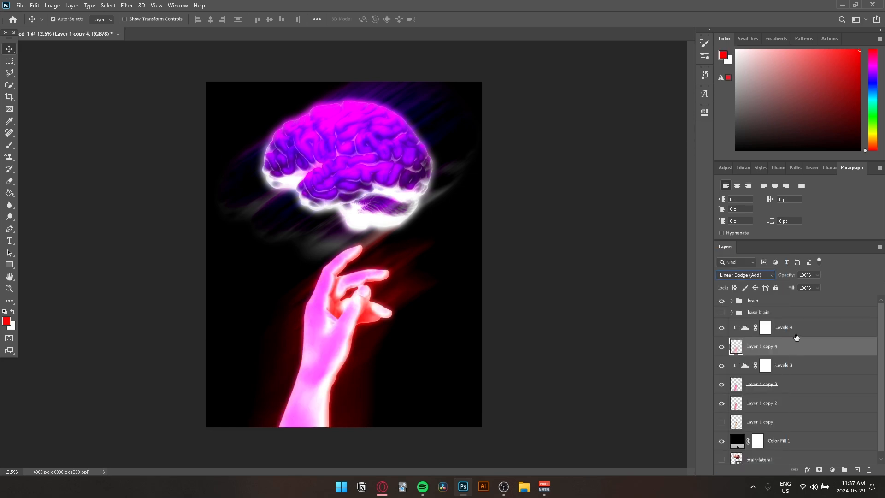
Retune the Levels 4 adjustment with input levels of about 97 black and 178 white and brighter midtones.
left_click(765, 325)
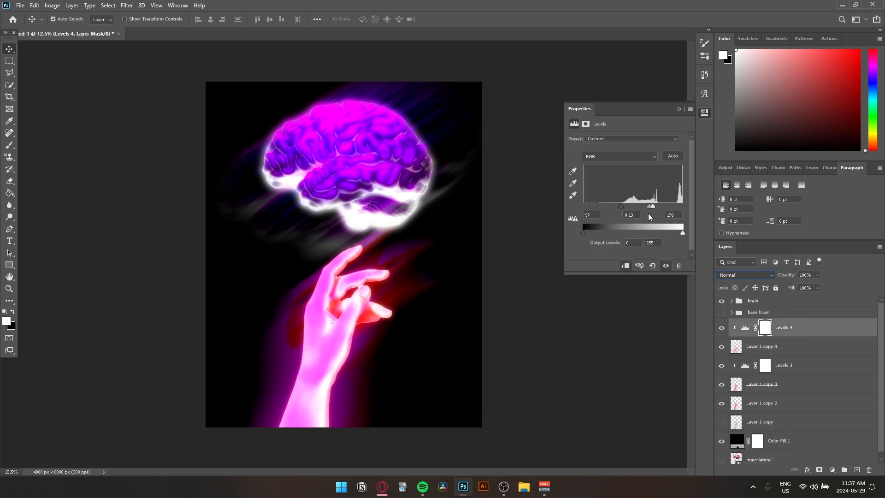
left_click_drag(648, 208, 629, 215)
left_click(678, 109)
Lower Layer 1 copy 4's opacity to 74% and compare blend modes such as Darker Color and Lighter Color, keeping Linear Dodge (Add).
left_click(809, 347)
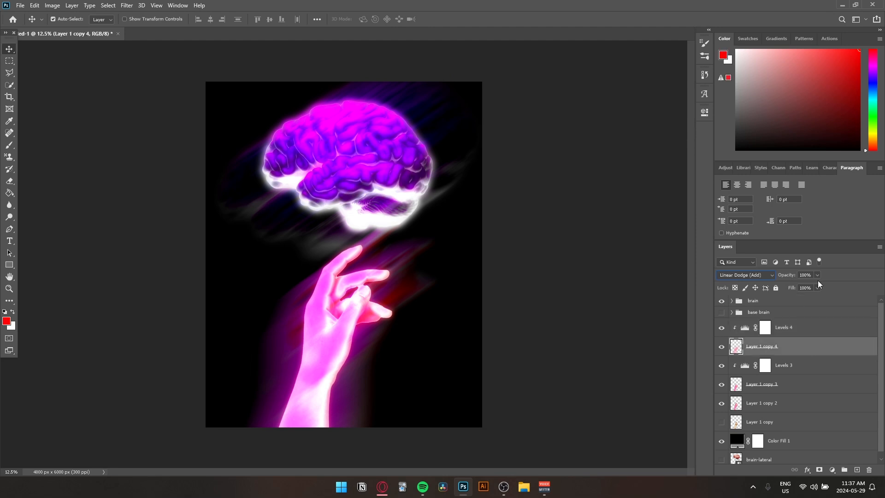
left_click(756, 275)
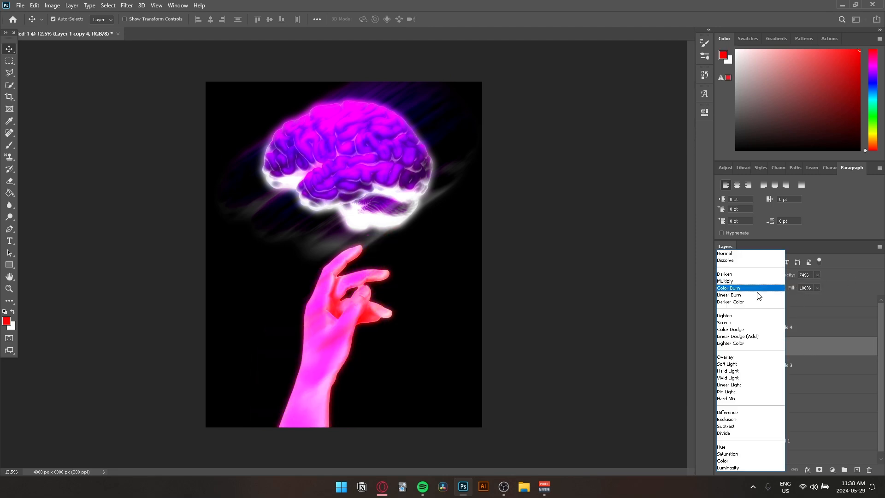
left_click(757, 304)
left_click(751, 275)
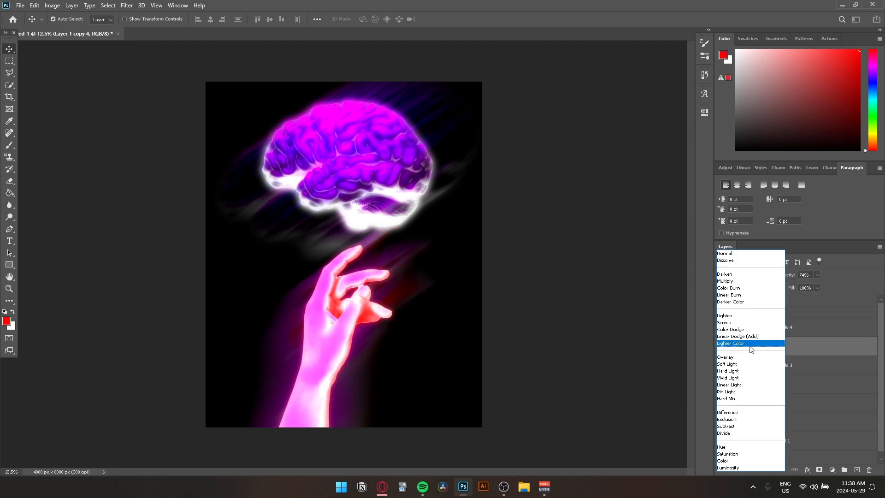
left_click(750, 345)
left_click(764, 277)
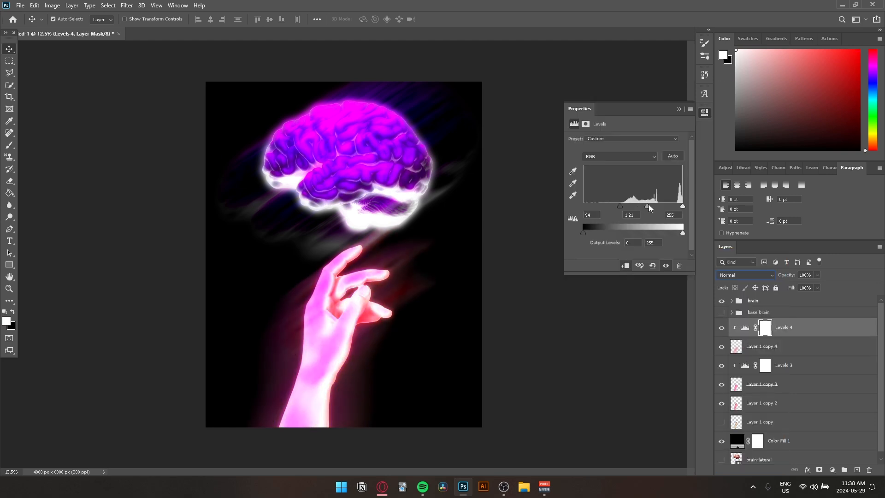
Set the Levels 4 input levels to 0, 0.78 and 203, and hide that adjustment.
mouse_move(648, 206)
left_mouse_down()
mouse_move(665, 207)
mouse_move(582, 207)
mouse_move(641, 206)
left_mouse_up()
left_click_drag(682, 207, 662, 206)
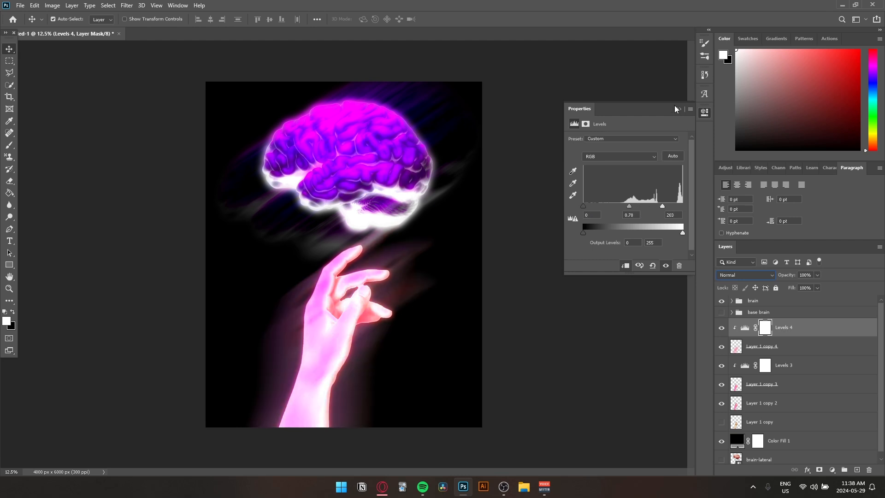
left_click(679, 108)
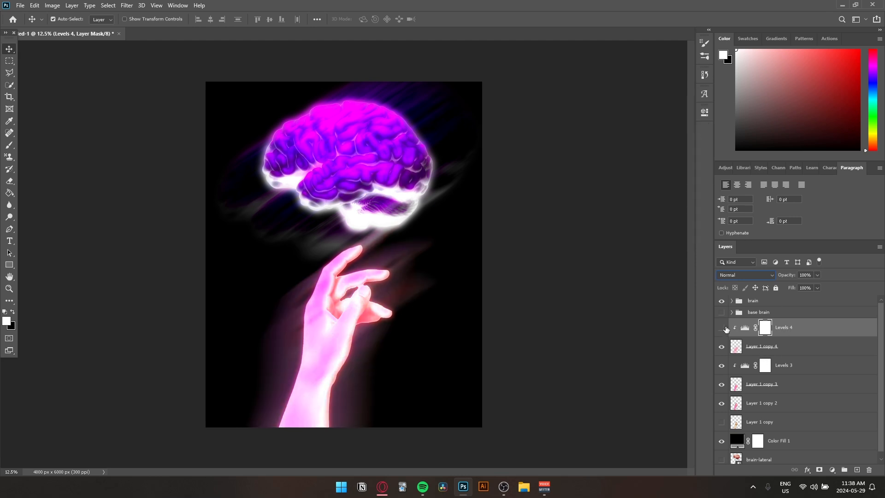
Add a clipped Curves adjustment to Layer 1 copy 4, shaping an S-curve with deeper shadows and brighter upper tones.
left_click(751, 346)
left_click(832, 469)
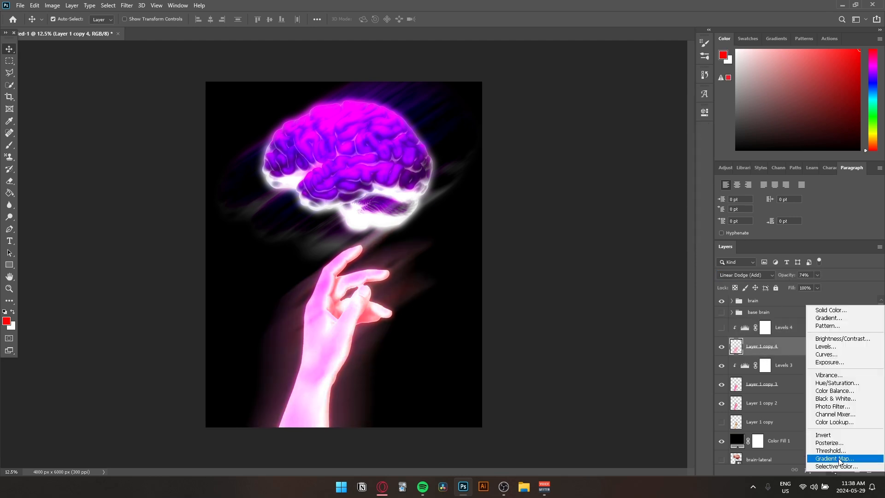
left_click(826, 353)
left_click_drag(615, 227, 624, 240)
mouse_move(657, 196)
left_mouse_down()
mouse_move(626, 182)
mouse_move(643, 189)
left_mouse_up()
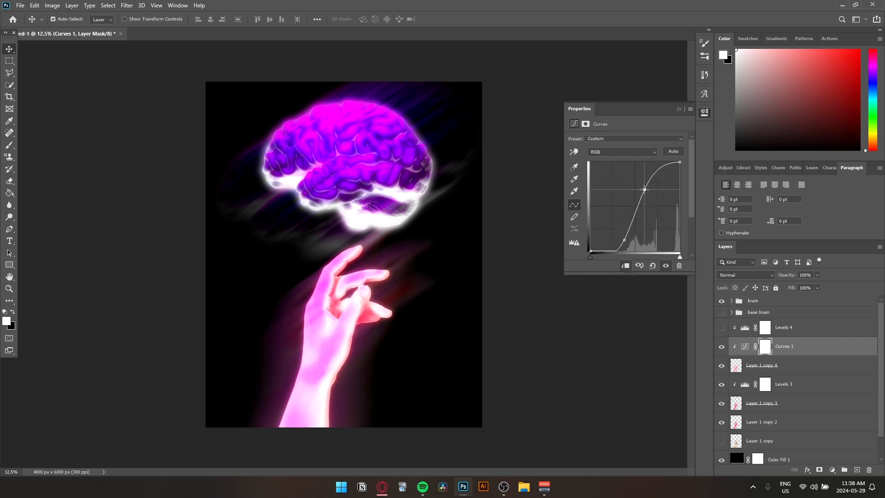
left_click(677, 110)
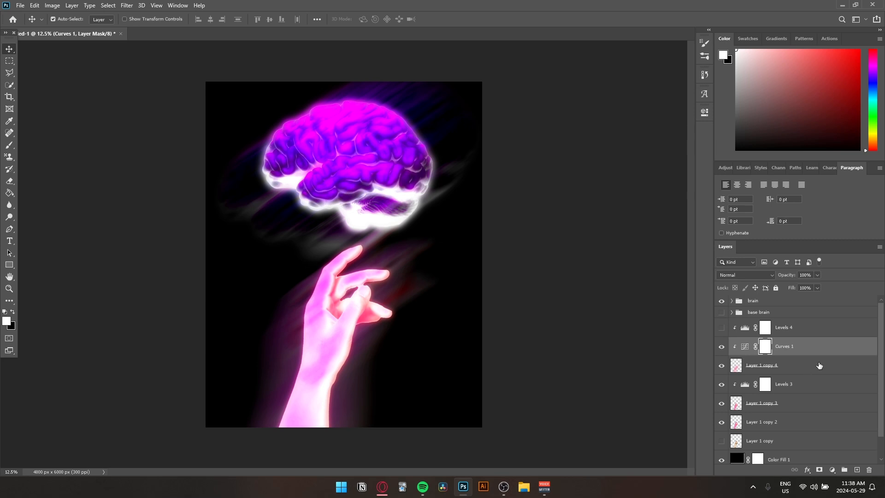
Delete the layer mask from the hidden Levels 4 adjustment.
left_click(791, 371)
left_click(809, 336)
left_click(868, 470)
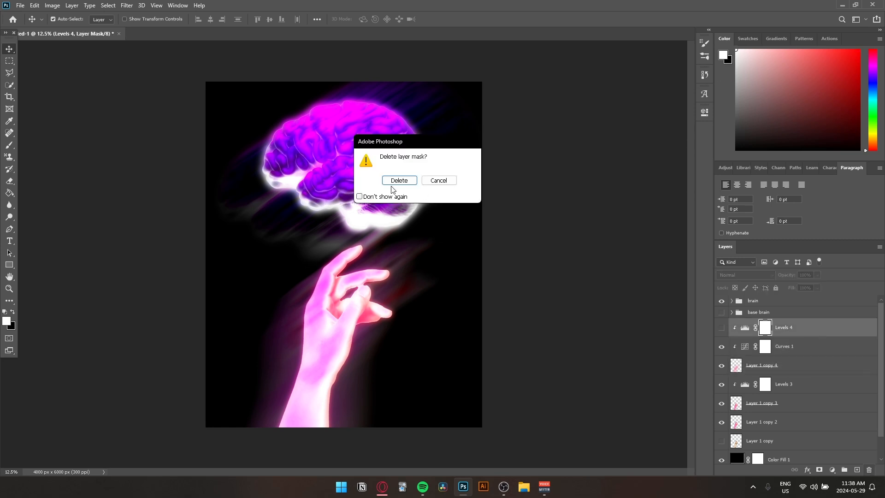
left_click(394, 184)
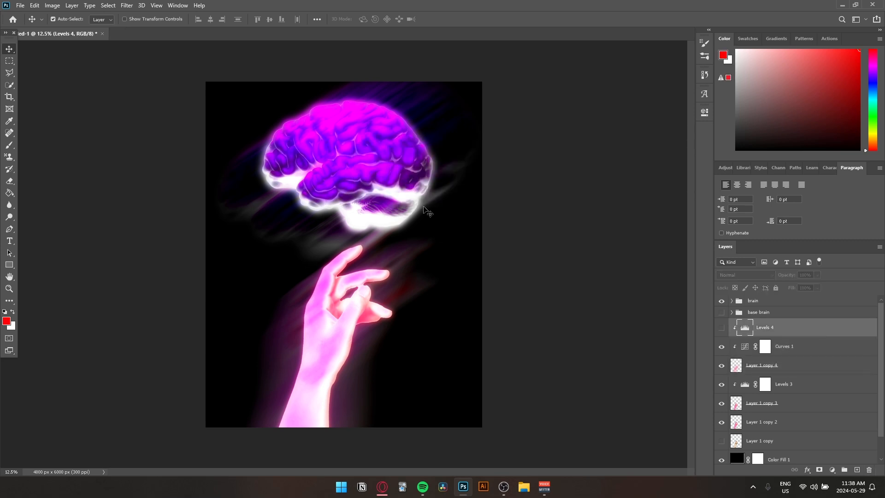
Set Layer 1 copy 4 to Normal blending at 55% opacity, and lower Layer 1 copy 3's opacity to 85%.
left_click(819, 369)
left_click_drag(806, 284, 801, 283)
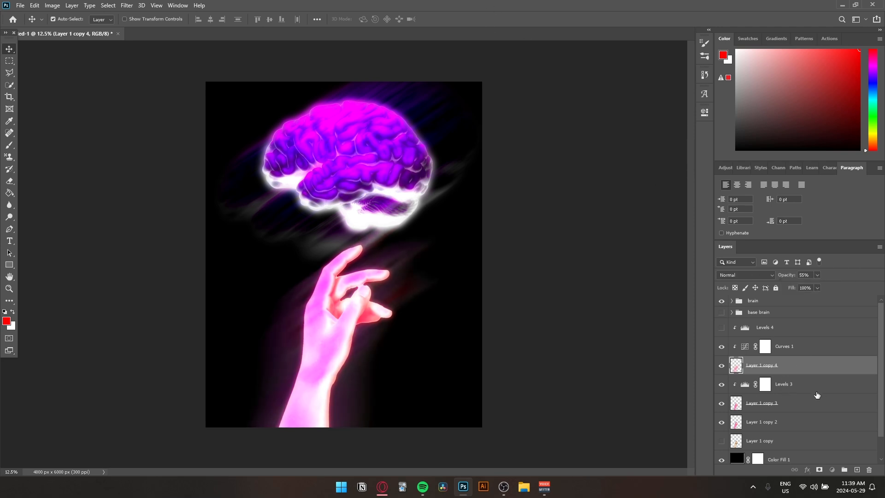
left_click(788, 387)
left_click(808, 406)
double_click(721, 404)
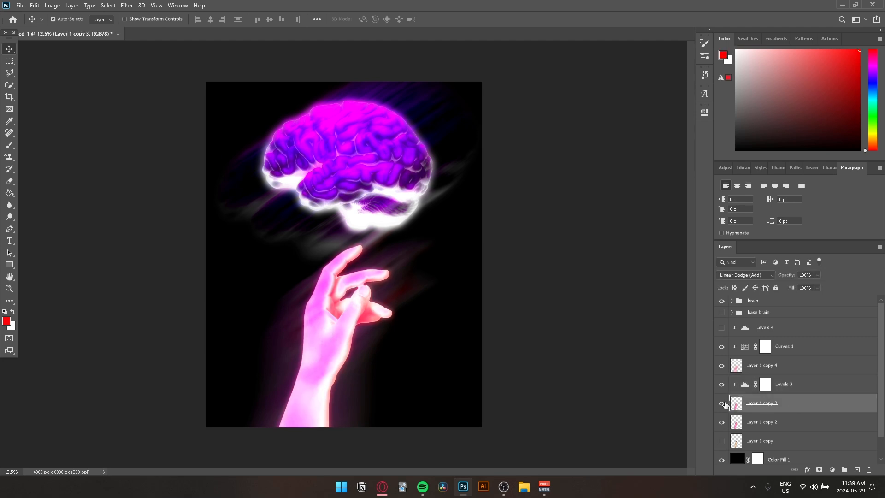
left_click(721, 403)
left_click(721, 404)
left_click(765, 383)
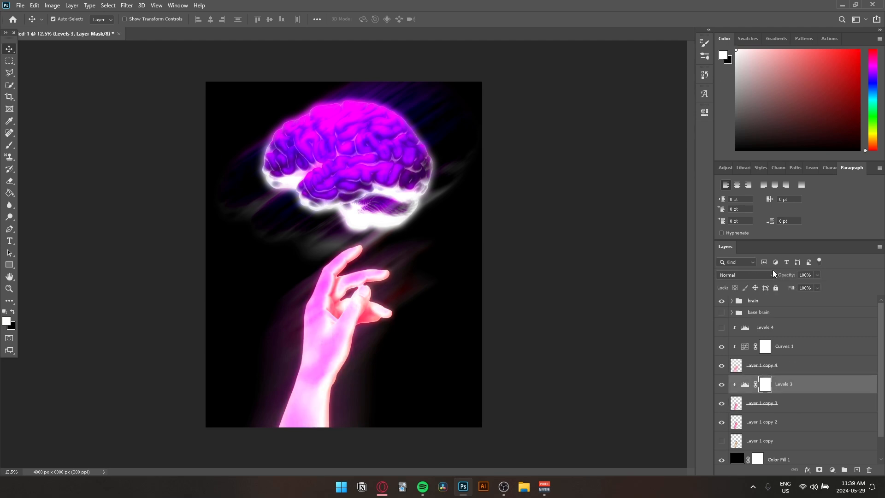
key("alt+bracketleft")
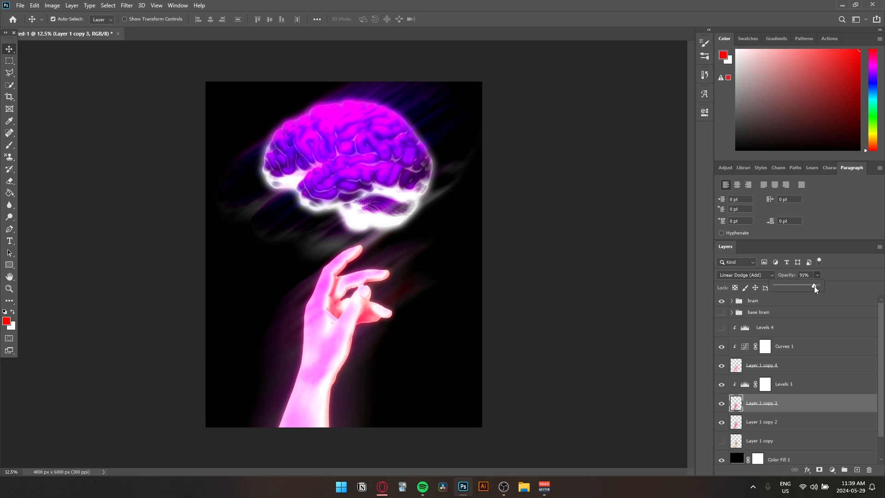
mouse_move(814, 286)
left_mouse_down()
mouse_move(803, 287)
mouse_move(811, 287)
left_mouse_up()
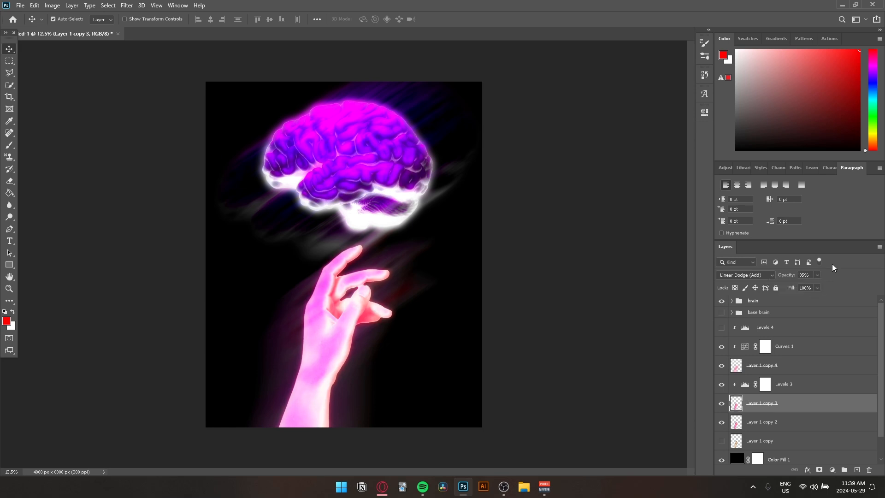
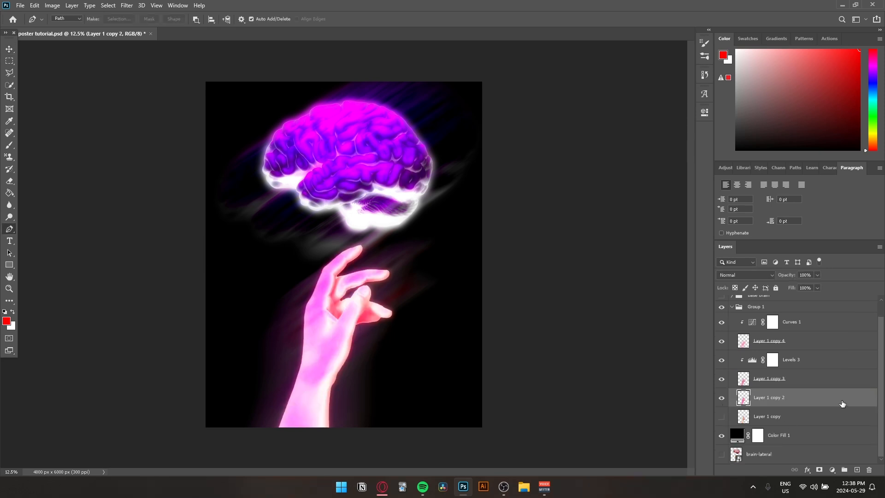
Add a Curves adjustment directly above Layer 1 copy 2 and pull its shadow portion down to deepen the hand's colour.
left_click(832, 470)
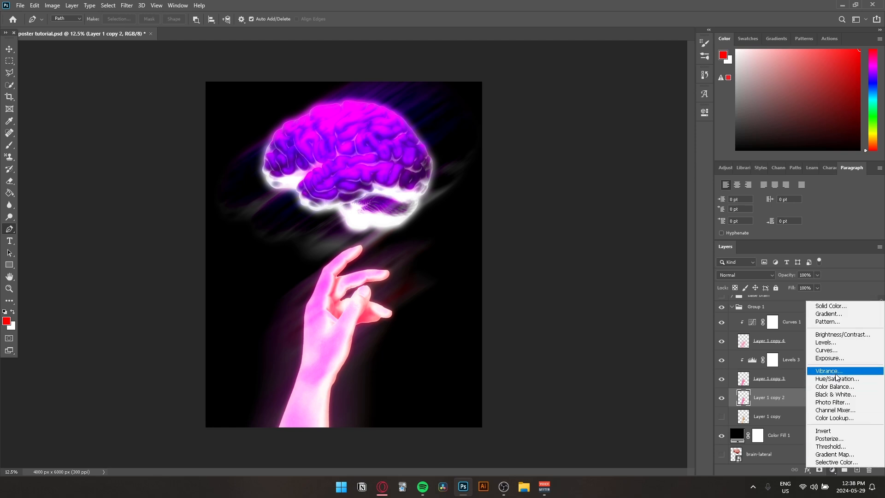
left_click(830, 350)
left_click_drag(617, 224, 627, 238)
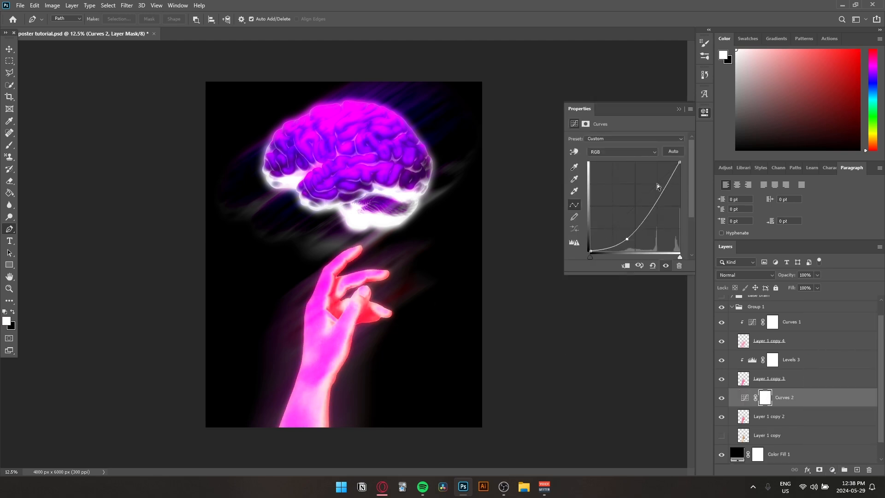
left_click(678, 109)
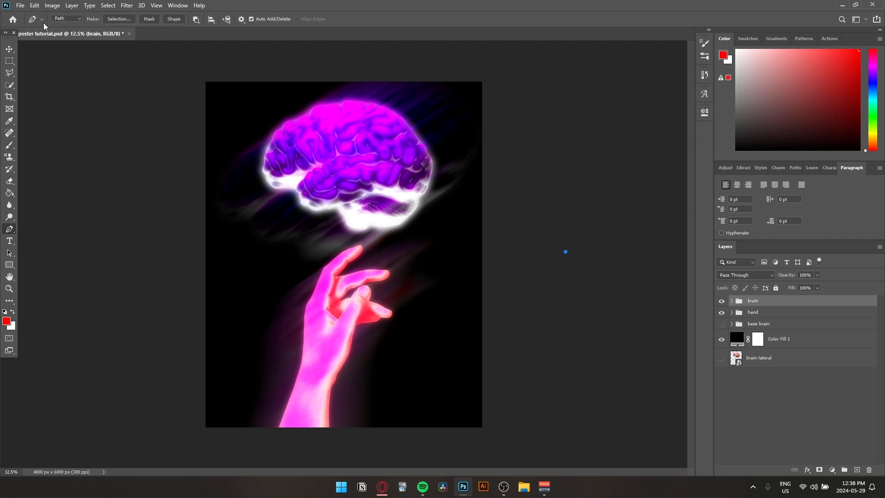
left_click(8, 50)
left_click(781, 327)
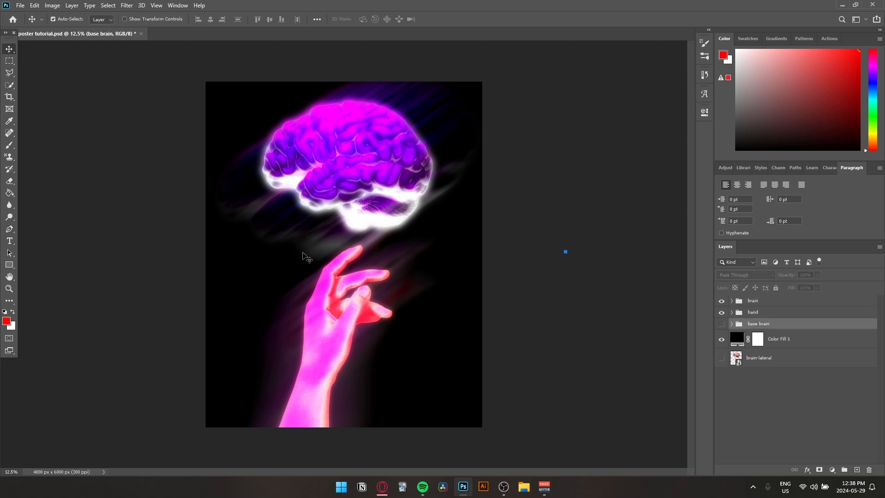
key("t")
left_click(264, 119)
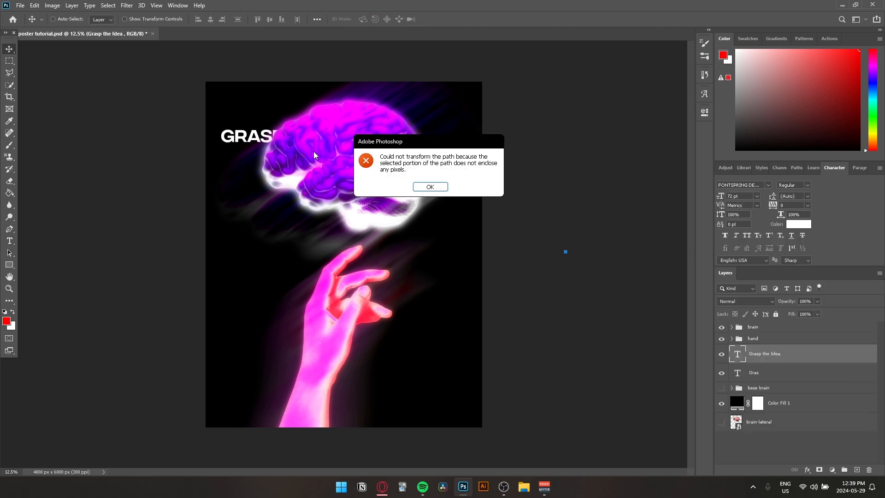
left_click(428, 185)
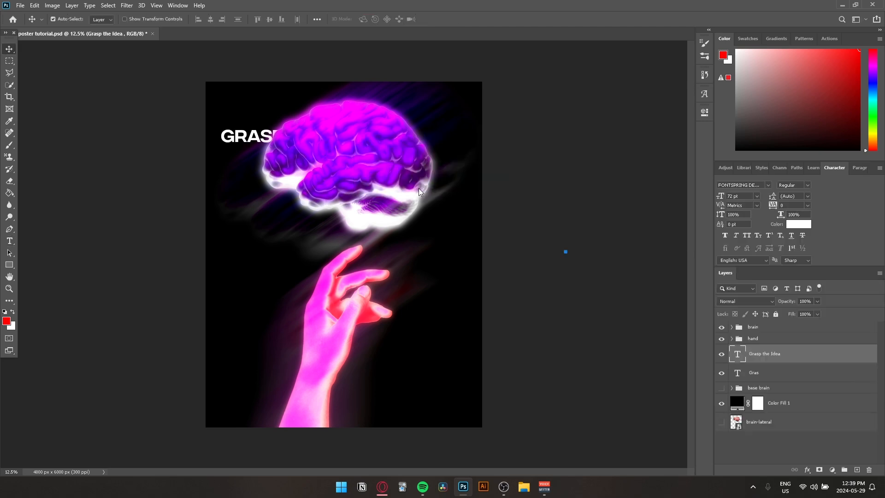
left_click(869, 469)
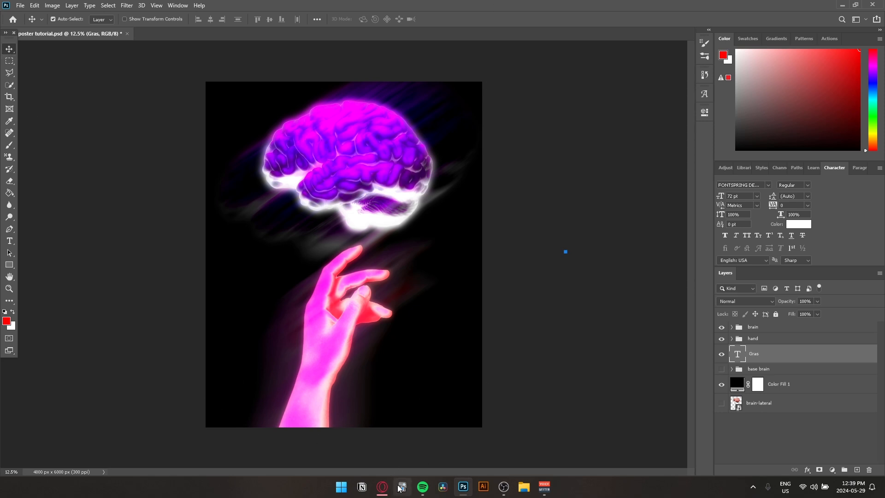
Switch to ChatGPT in the browser and submit the prompt "write a small paragraph about grasping an idea".
mouse_move(382, 485)
left_click(411, 414)
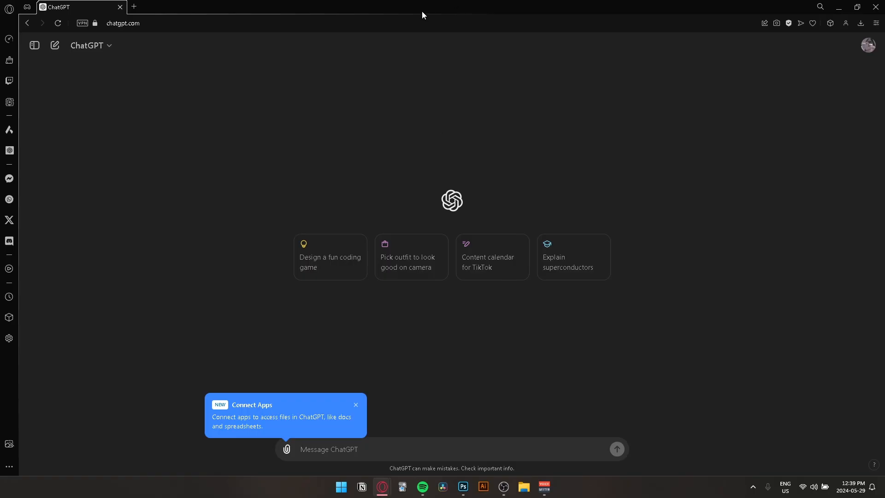
type("write a small paragraph about grasping an idea")
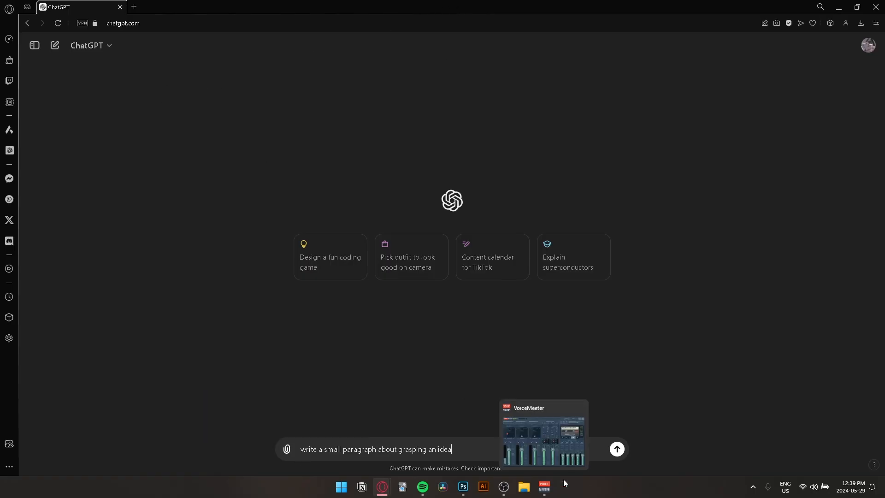
key("Return")
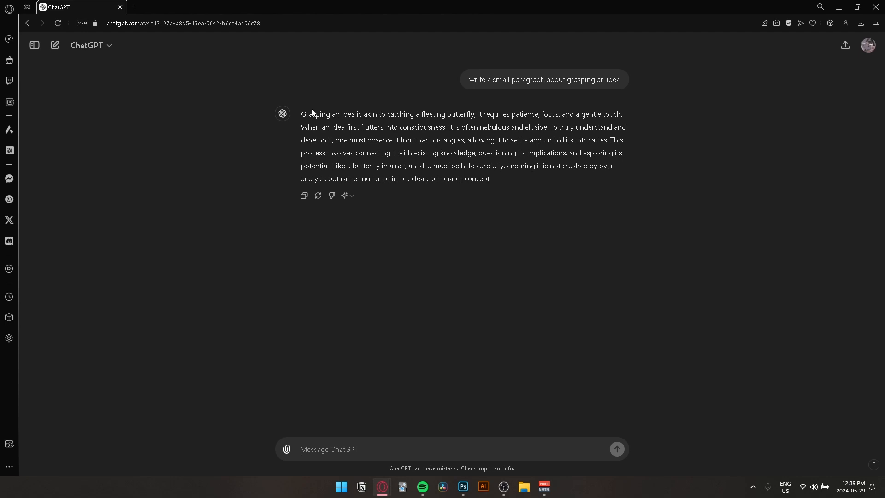
Copy the first sentence of the ChatGPT reply and switch back to the poster in Photoshop.
left_click_drag(302, 113, 623, 115)
left_click(300, 115)
left_click(463, 487)
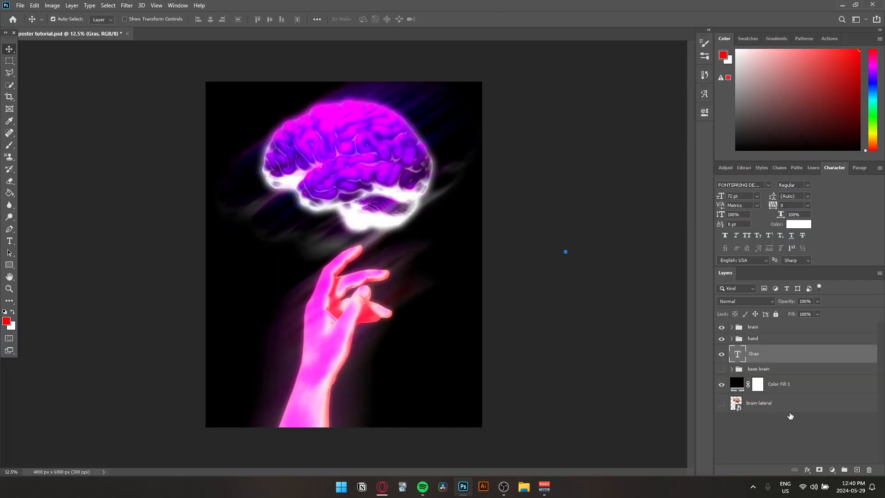
Add the copied sentence as white text over the lower forearm, using 24 pt Bookman Old Style Regular.
key("t")
left_click(252, 386)
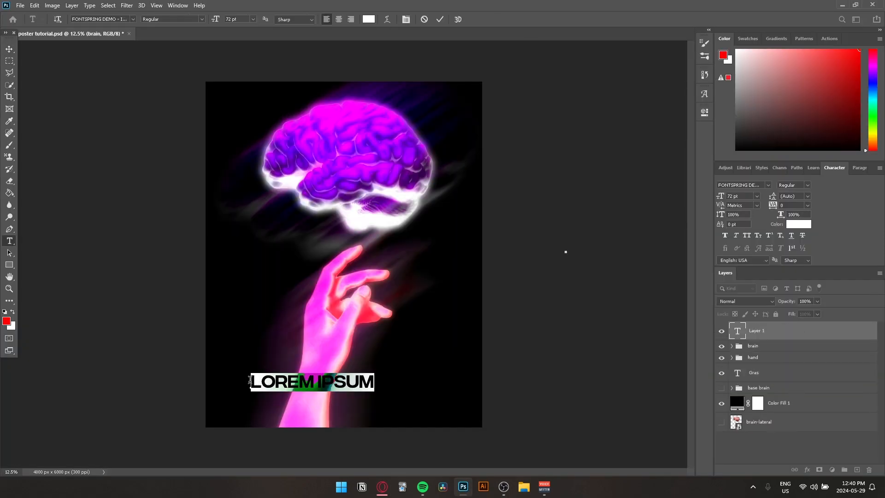
left_click(134, 19)
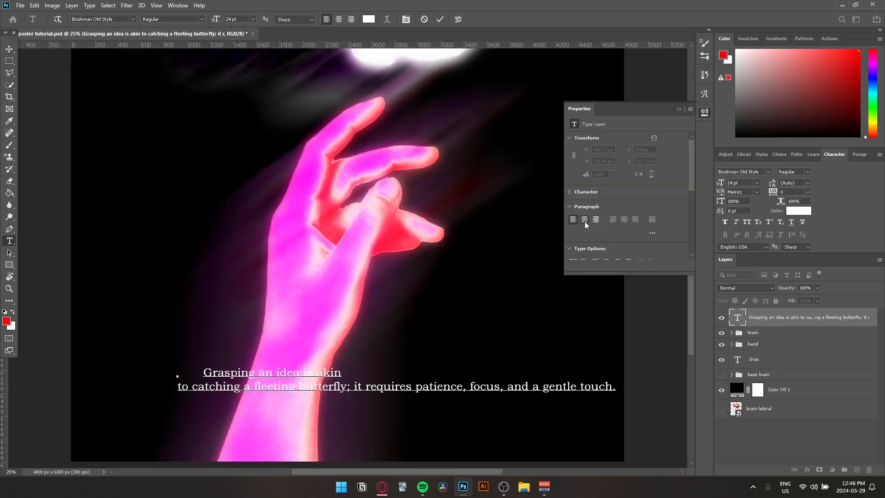
Centre-align the sentence and break its second line before "patience".
left_click(584, 220)
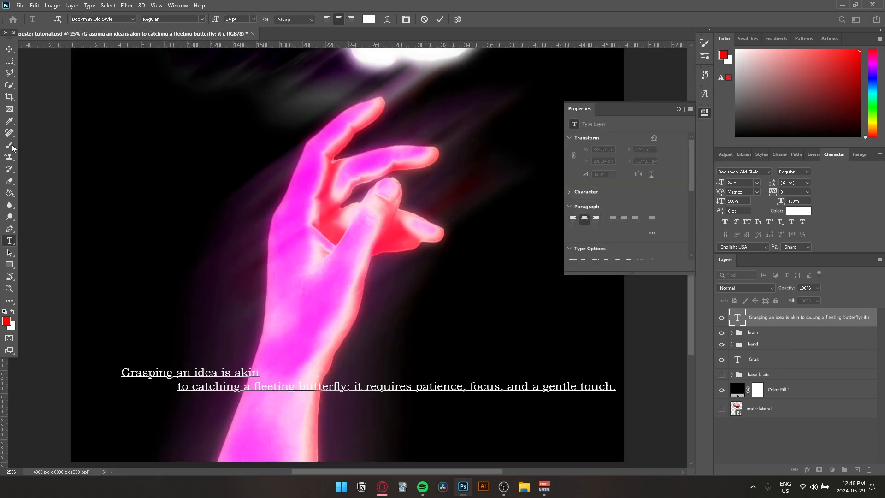
key("ctrl+Return")
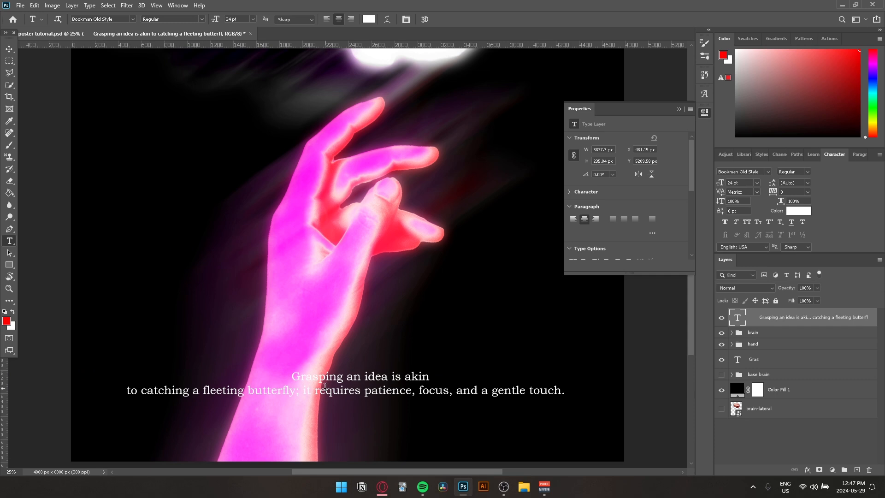
left_click(336, 386)
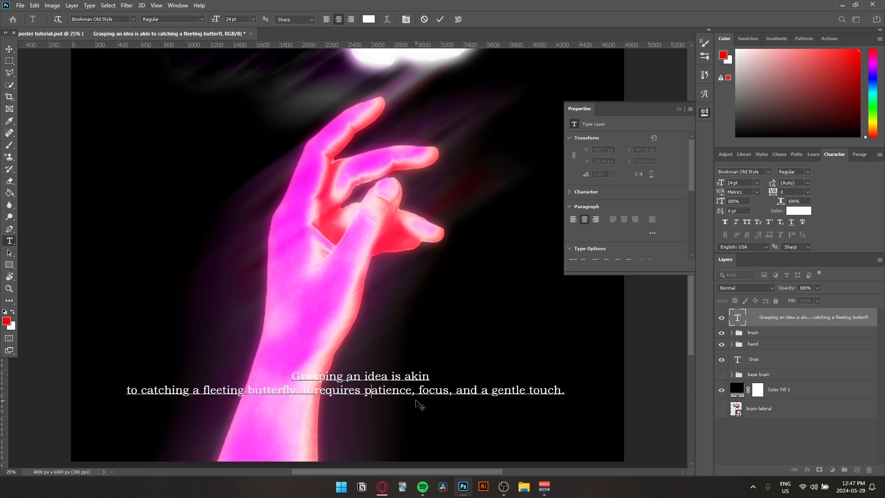
key("Return")
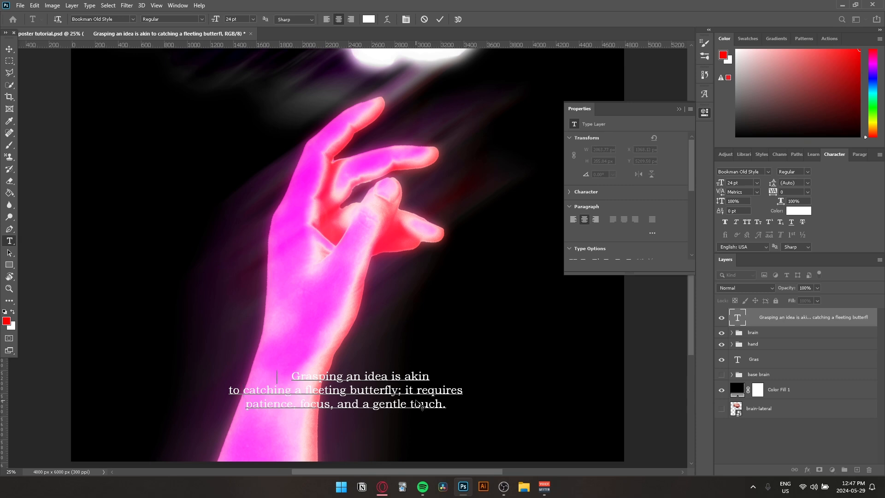
Remove the extra spaces before "Grasping" so the first line centres properly, and commit the text.
key("BackSpace")
key("BackSpace")
key("BackSpace")
key("BackSpace")
key("BackSpace")
key("BackSpace")
key("BackSpace")
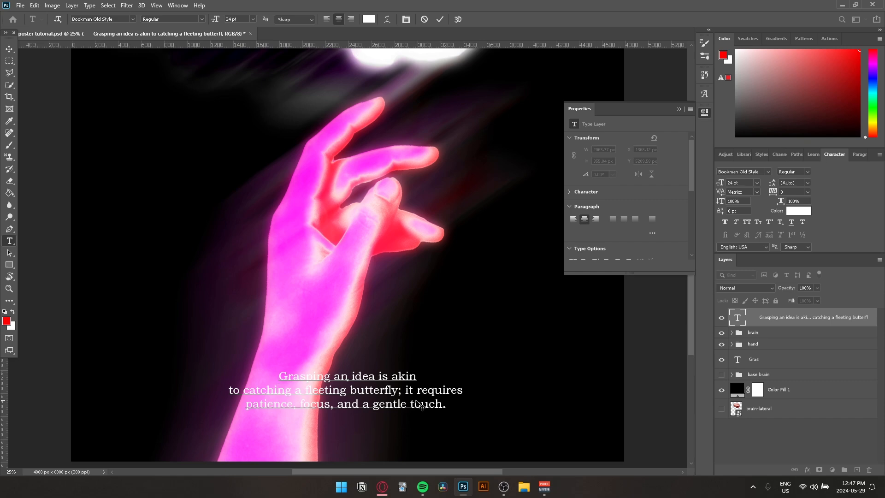
key("ctrl+Return")
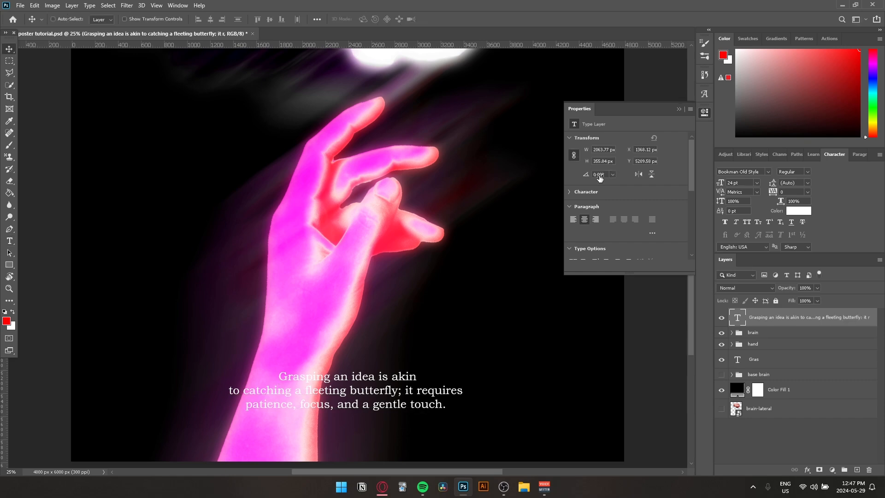
Move the sentence down near the poster's lower edge, keeping it horizontally centred at a Y position of about 5679 px.
key("ctrl+minus")
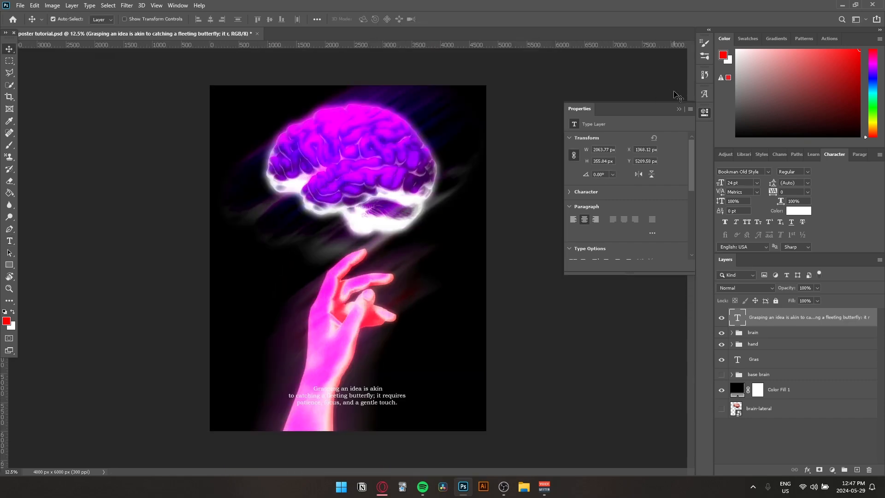
left_click(677, 110)
key("ctrl+t")
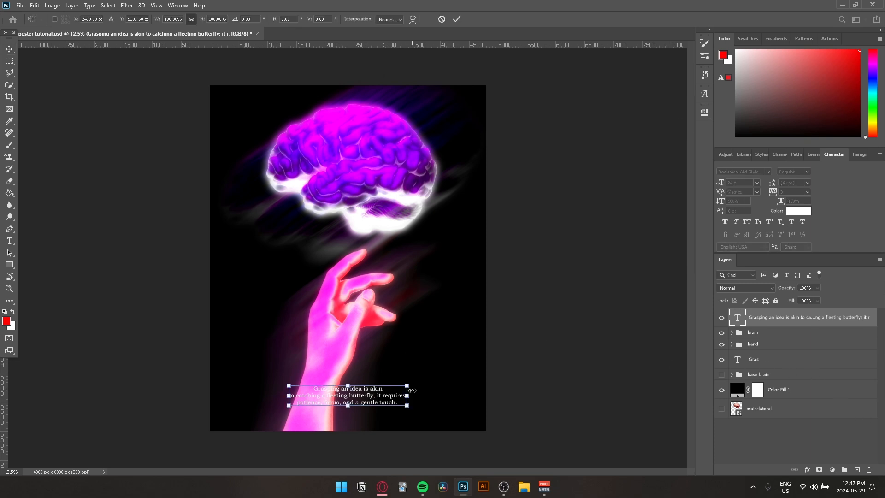
left_click_drag(409, 384, 374, 421)
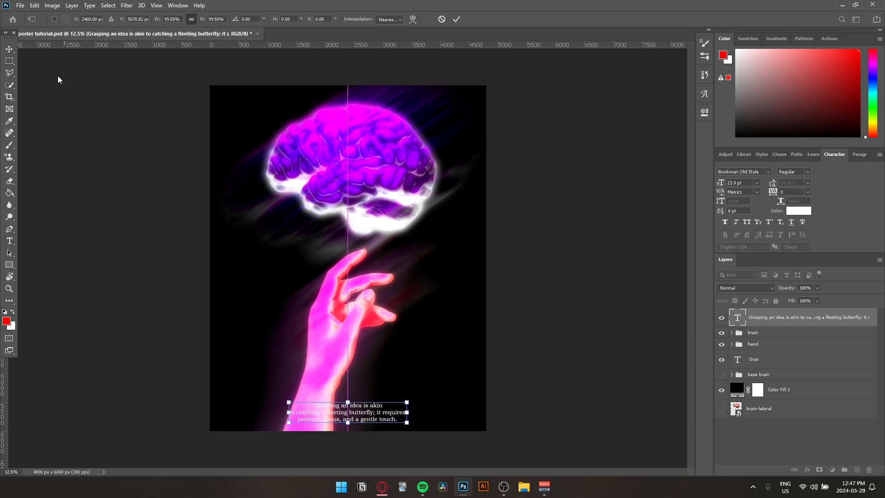
left_click(9, 49)
left_click(108, 192)
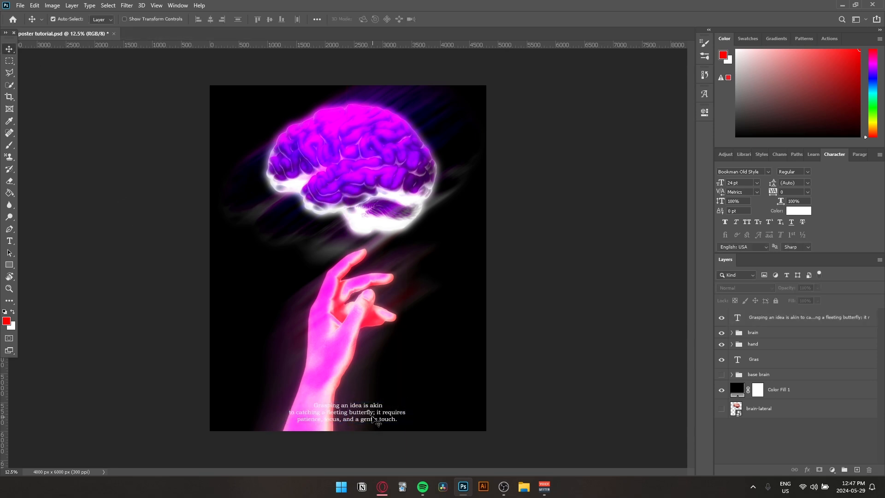
Nudge the sentence slightly up, to a Y position of about 5622 px.
left_click(373, 417)
key("ctrl+t")
left_click_drag(365, 413, 365, 406)
left_click(11, 50)
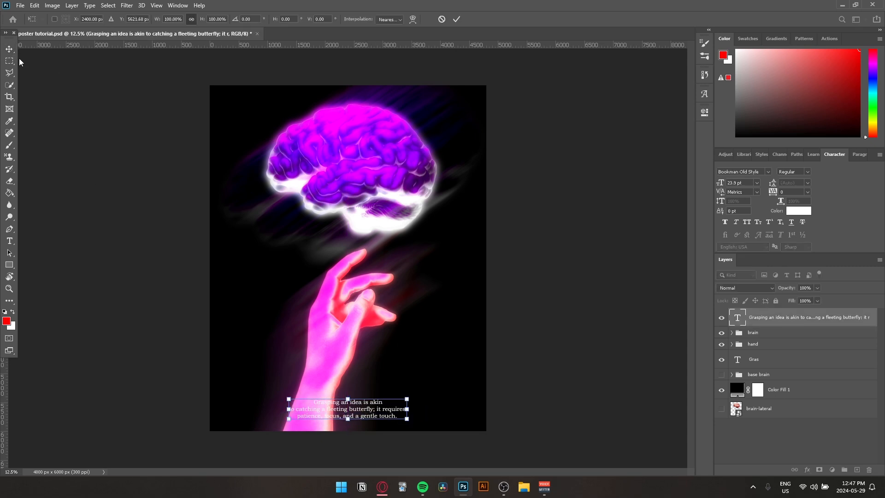
Commit the sentence's new position and leave no layer selected.
left_click(120, 188)
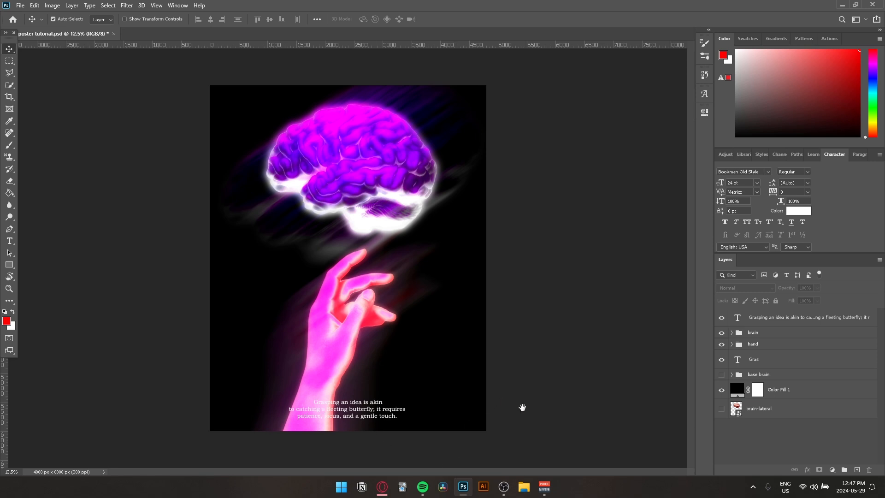
left_click(812, 318)
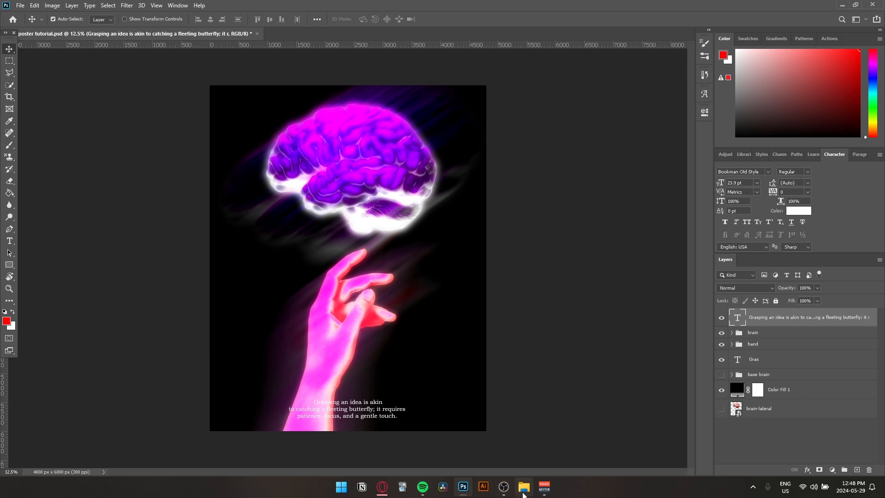
left_click(565, 270)
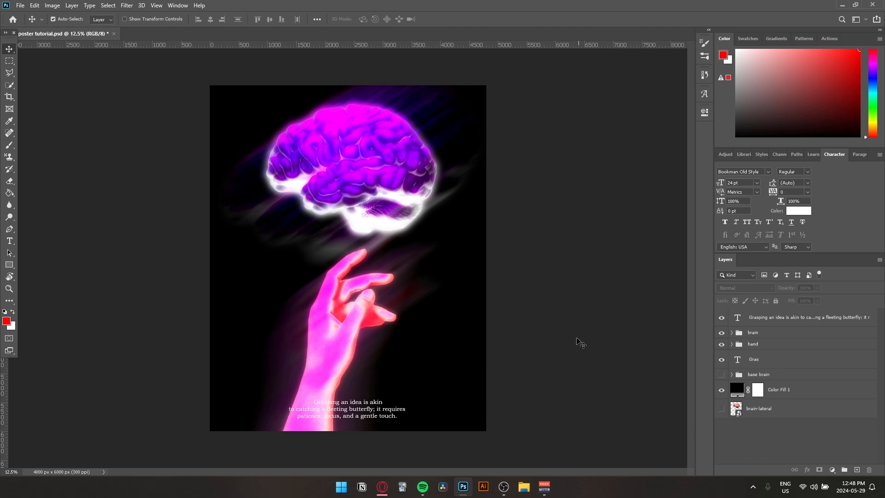
Bring in the DESIGNSYNDROME paper texture files above the sentence and hide all of their layers.
left_click(524, 491)
left_click(721, 356)
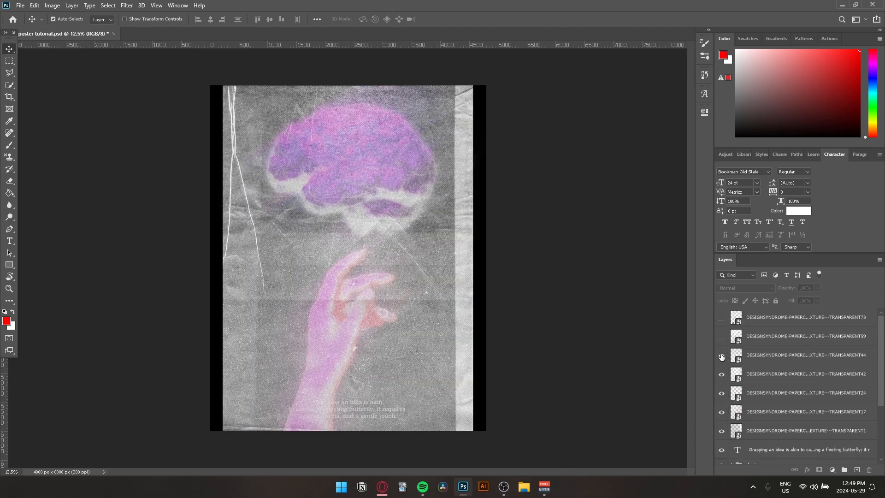
left_click(721, 374)
left_click(721, 393)
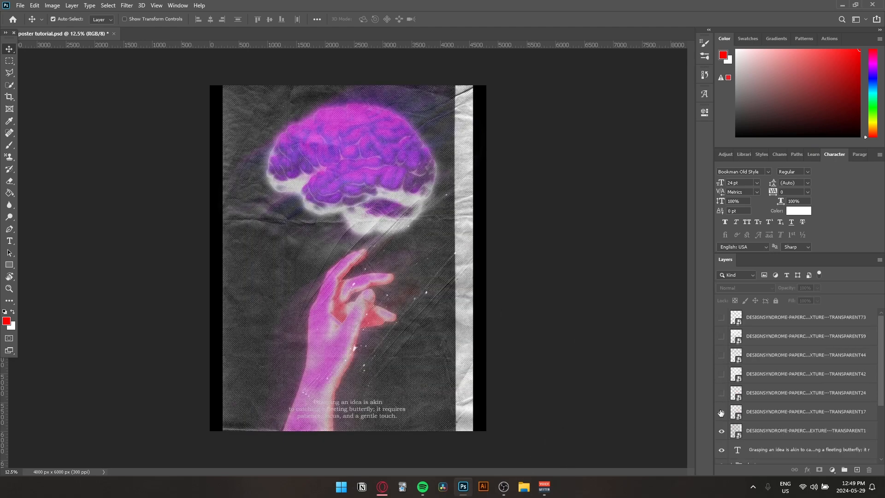
left_click(721, 413)
left_click(721, 431)
scroll(721, 432, "down", 1)
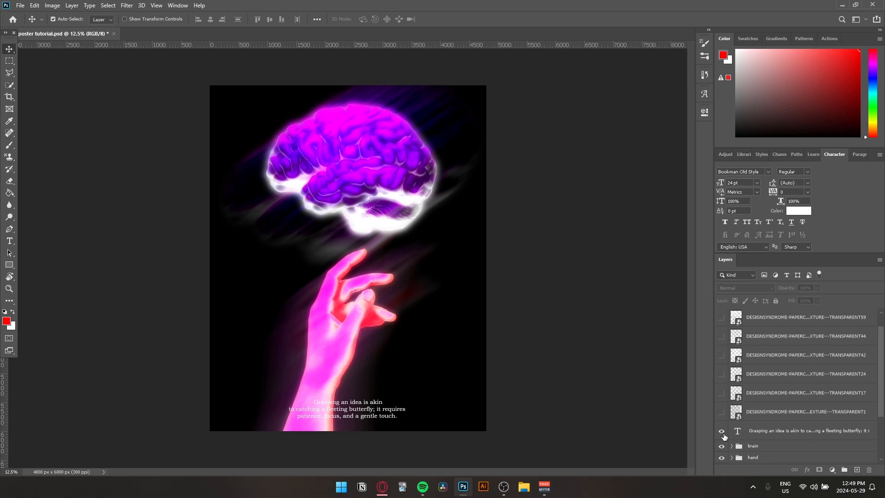
Place the neptune-5550216_1280 image in the poster and move its layer directly above Color Fill 1.
left_click(524, 489)
scroll(65, 188, "down", 6)
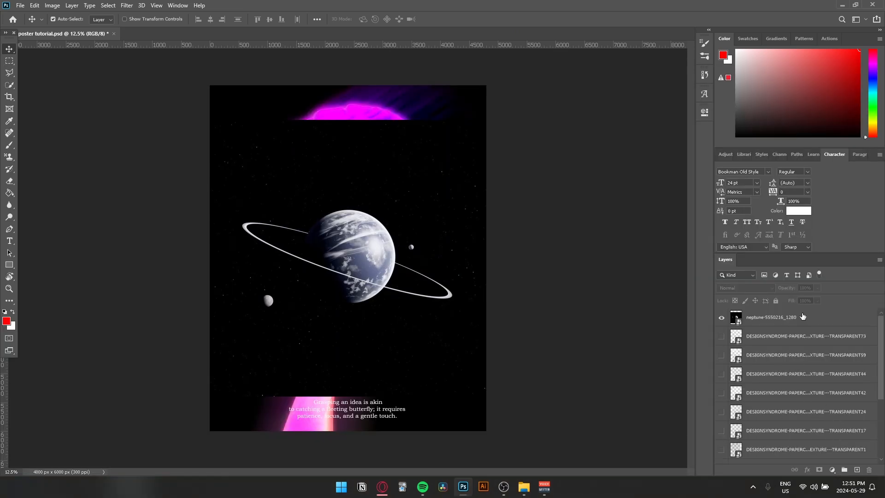
left_click_drag(802, 316, 809, 377)
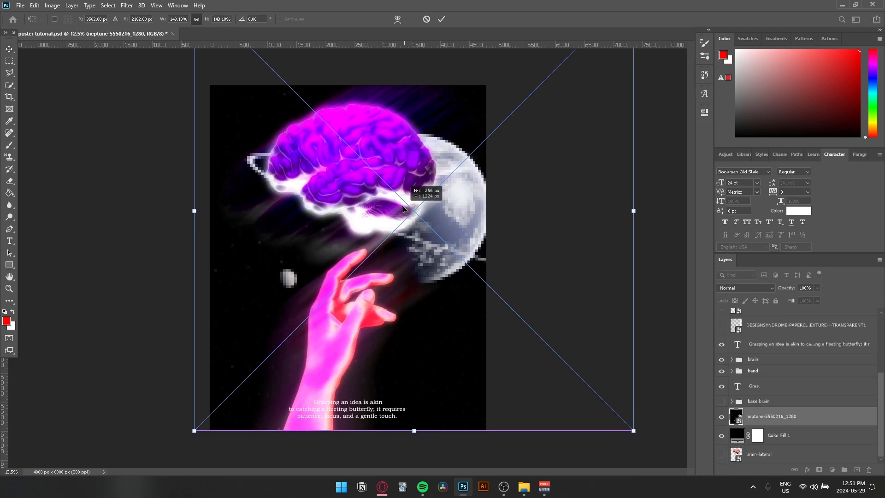
Enlarge the Neptune image to about 143% and position it behind the brain at about X 3482 px, Y 2182 px.
mouse_move(401, 209)
left_mouse_down()
mouse_move(399, 190)
mouse_move(397, 217)
mouse_move(399, 208)
left_mouse_up()
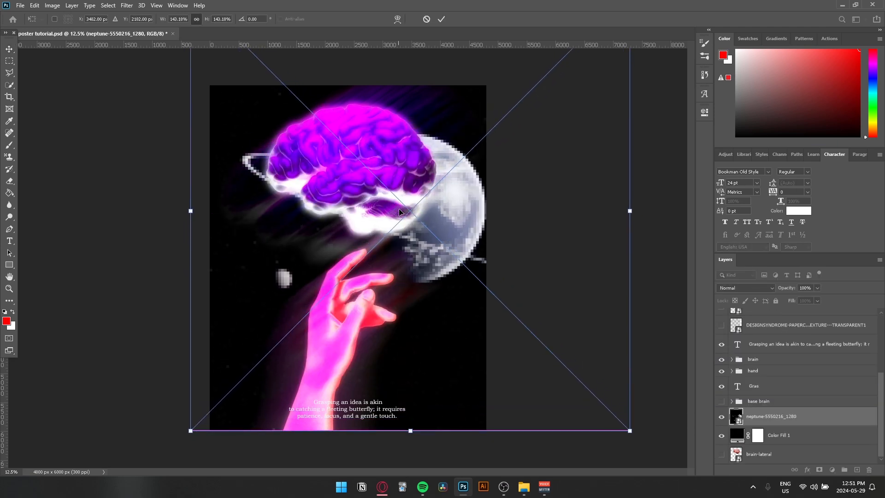
left_click(11, 51)
left_click(95, 182)
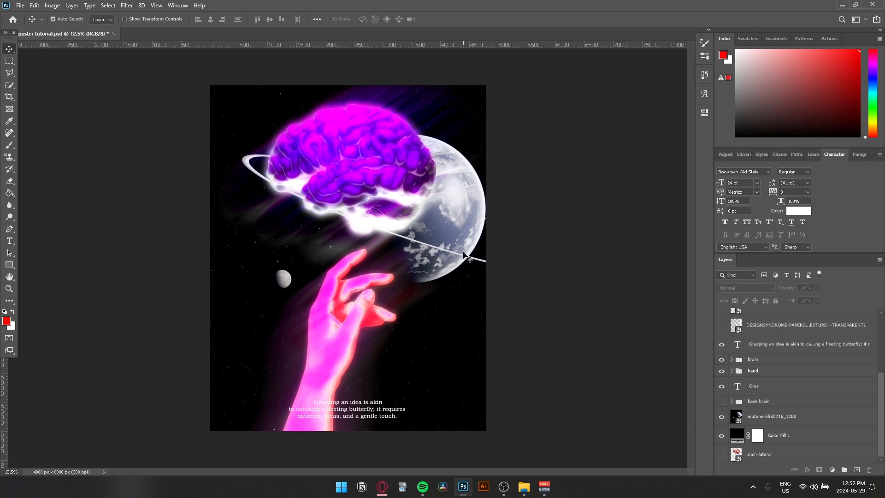
Move the planet lower and partly beyond the poster's right edge, and duplicate the Neptune layer.
left_click(802, 416)
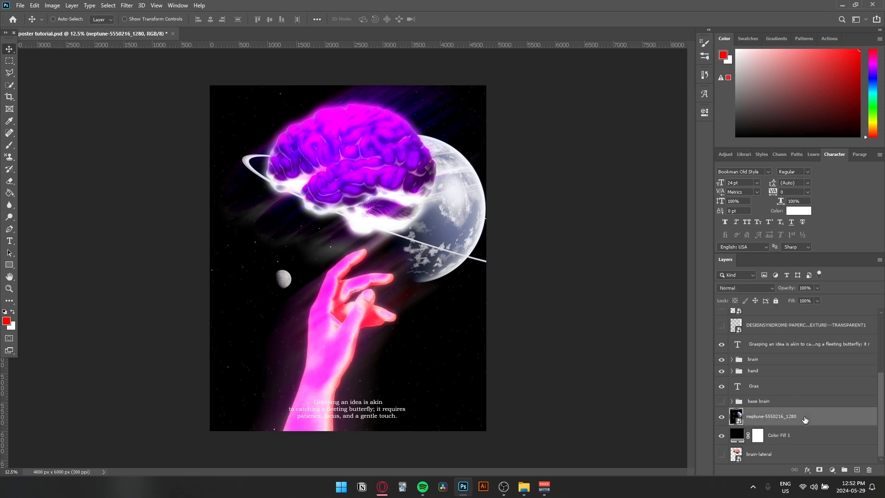
key("ctrl+t")
left_click_drag(458, 230, 406, 258)
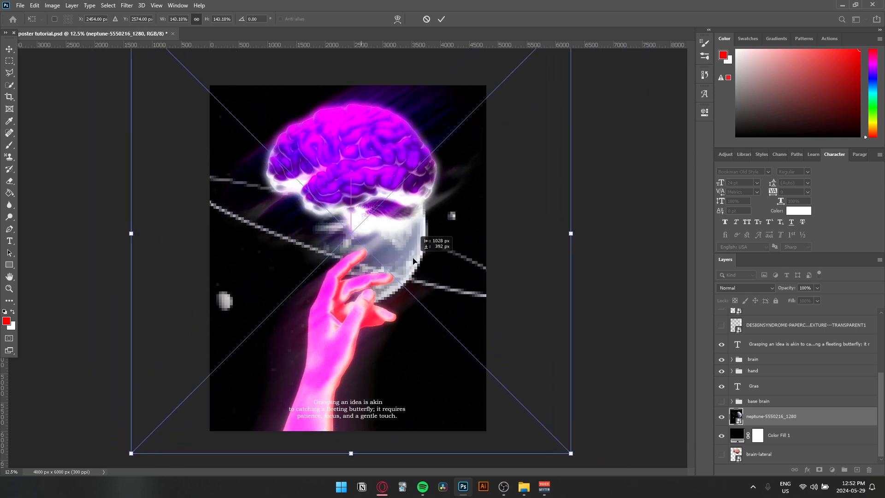
key("Return")
key("ctrl+j")
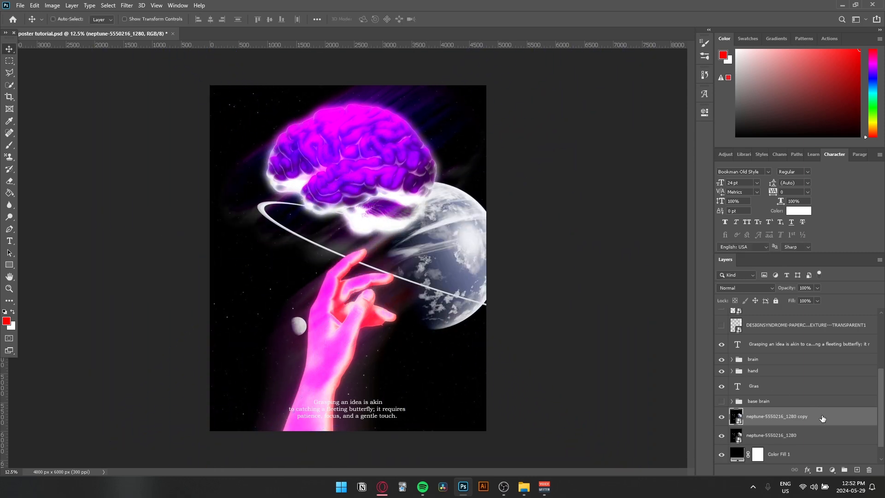
Apply a Gaussian Blur with a 44.3-pixel radius to the Neptune copy and set its blend mode to Linear Dodge (Add).
left_click(127, 5)
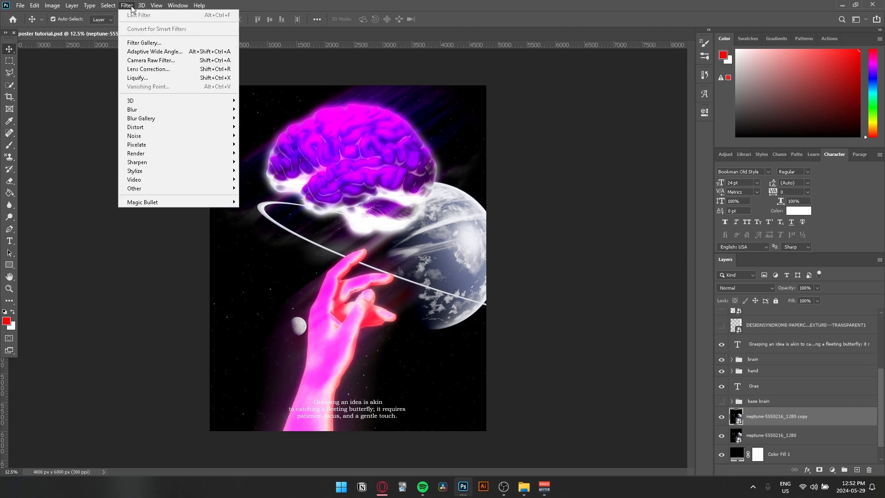
mouse_move(184, 109)
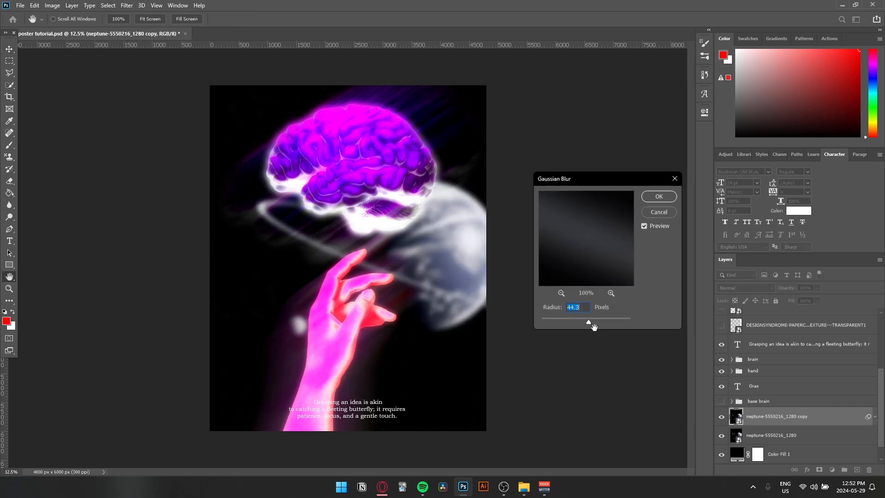
key("Return")
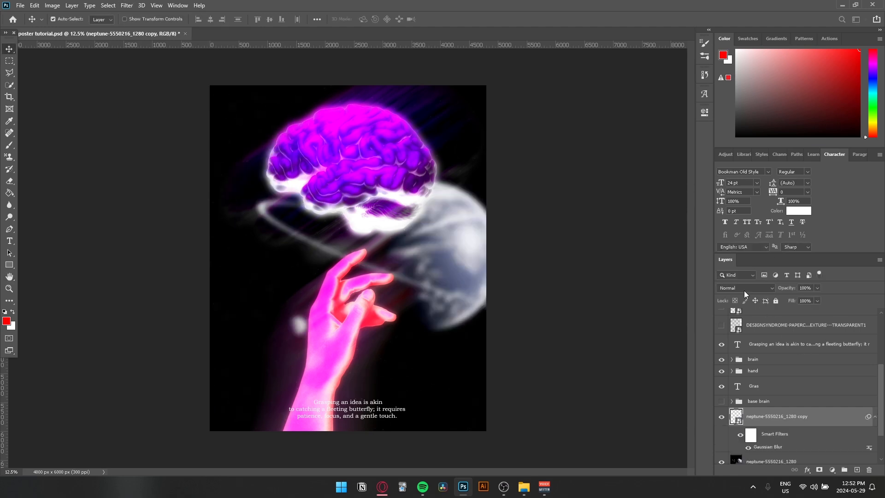
left_click(745, 289)
left_click(741, 296)
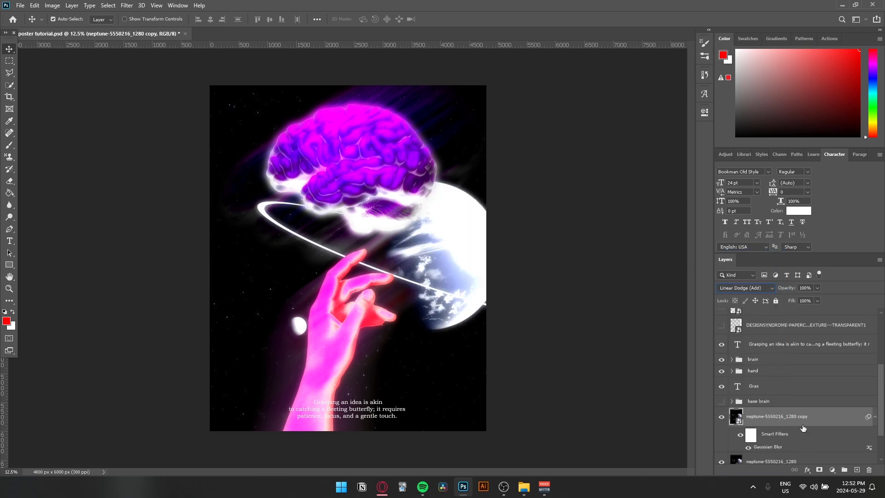
Add a Levels adjustment above the Neptune copy, clip it to that layer and adjust its input levels.
left_click(831, 469)
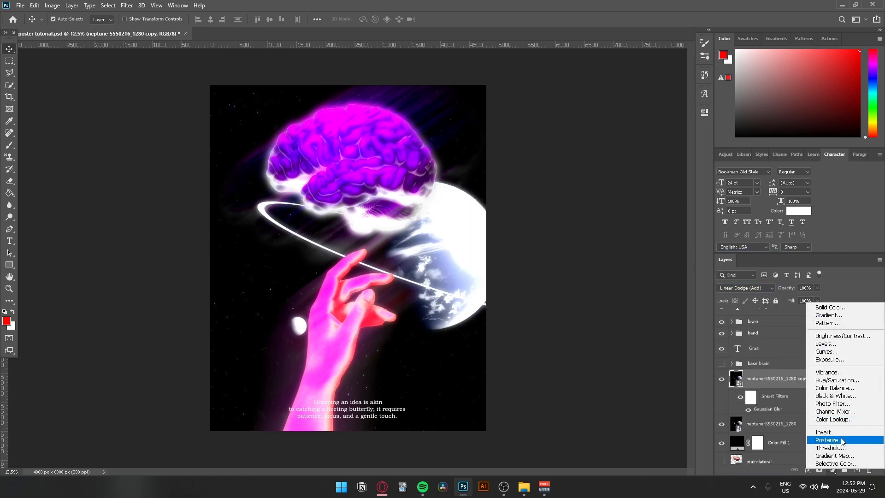
left_click(841, 344)
right_click(799, 378)
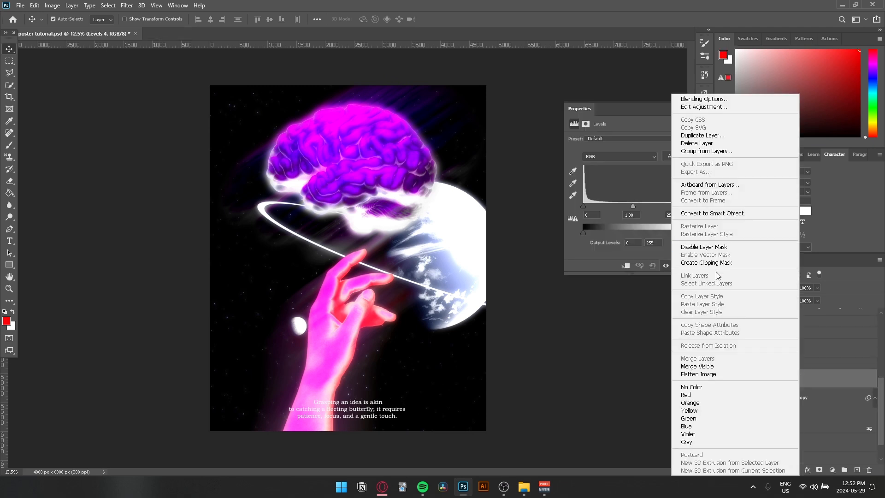
left_click(589, 234)
mouse_move(583, 206)
left_mouse_down()
mouse_move(598, 206)
mouse_move(572, 201)
left_mouse_up()
left_click_drag(635, 208, 684, 209)
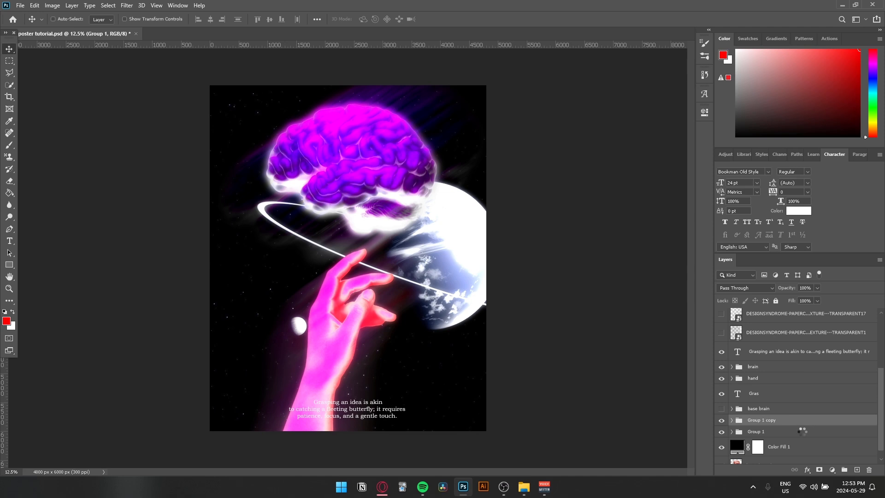
Rename the Group 1 folder as "background".
double_click(760, 438)
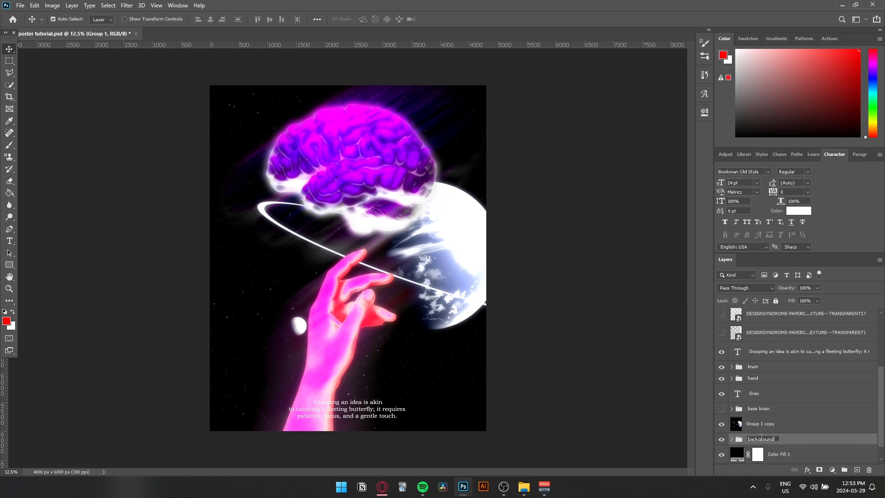
type("background")
key("Return")
Apply a light Gaussian Blur to the merged Group 1 copy layer above the background group.
left_click(766, 422)
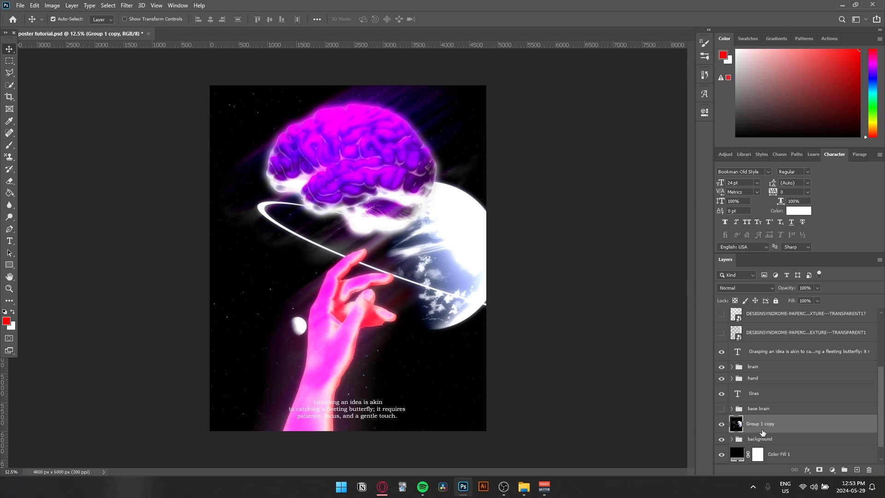
double_click(762, 431)
left_click(857, 193)
left_click(126, 5)
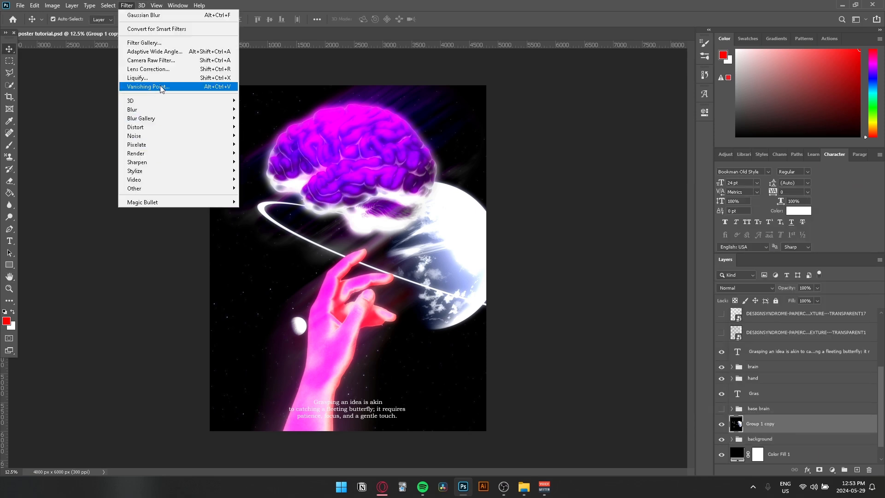
mouse_move(145, 108)
left_click(264, 144)
mouse_move(587, 322)
left_mouse_down()
mouse_move(560, 322)
mouse_move(571, 320)
left_mouse_up()
key("Return")
key("ctrl+t")
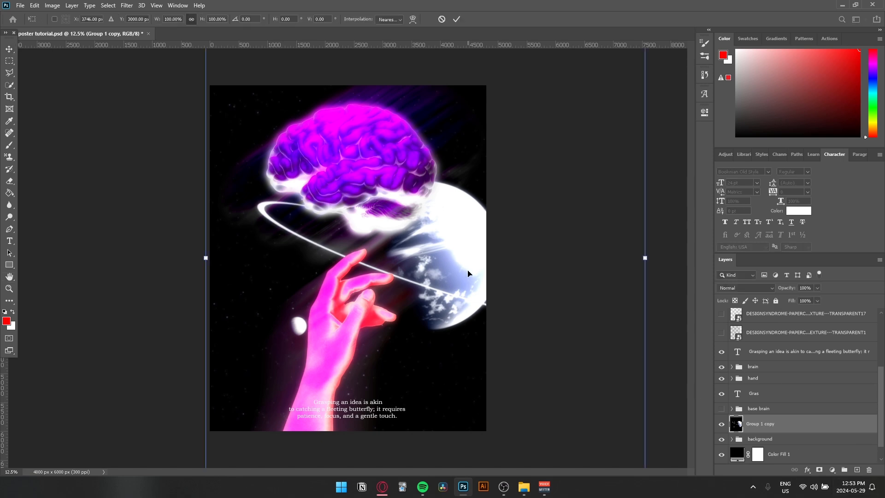
left_click_drag(450, 247, 455, 275)
left_click(14, 51)
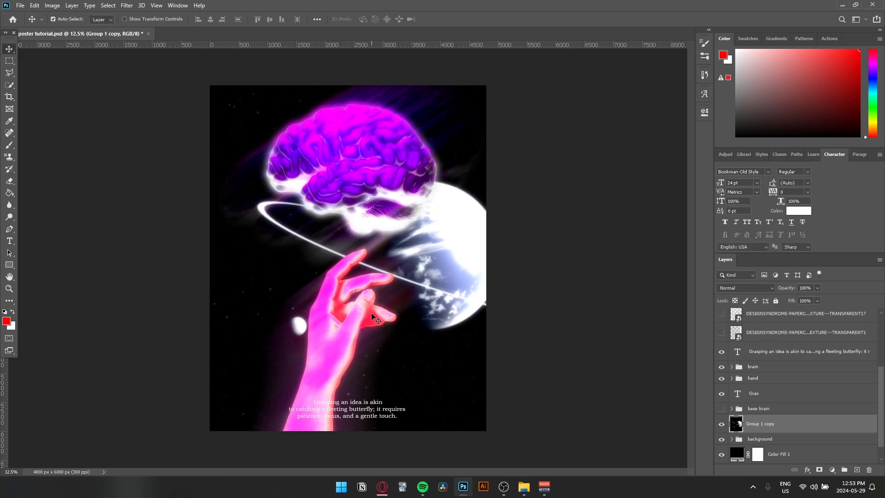
scroll(371, 313, "up", 2)
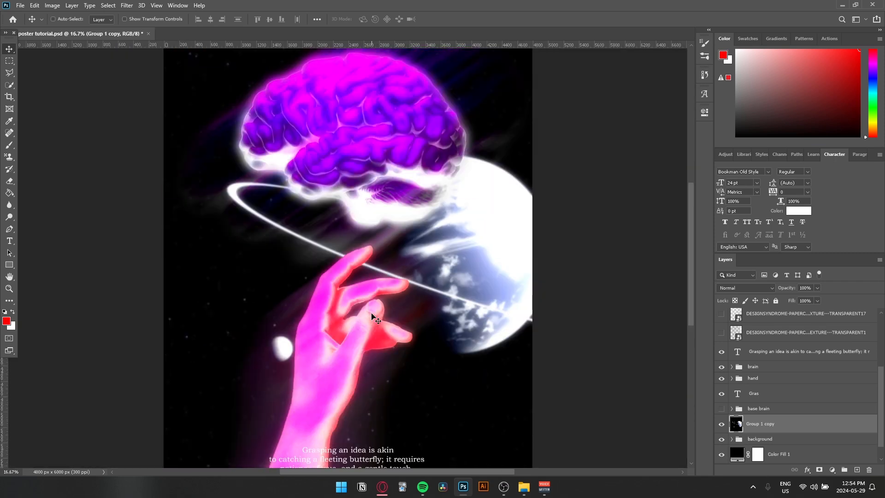
scroll(371, 312, "down", 1)
left_click(53, 19)
Create a new empty layer directly above the sentence's text layer.
scroll(783, 415, "up", 3)
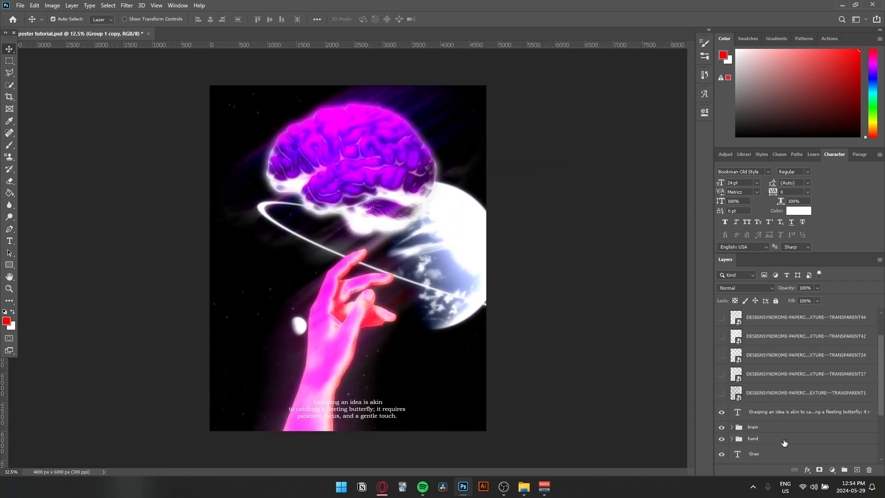
scroll(783, 442, "down", 1)
left_click(783, 395)
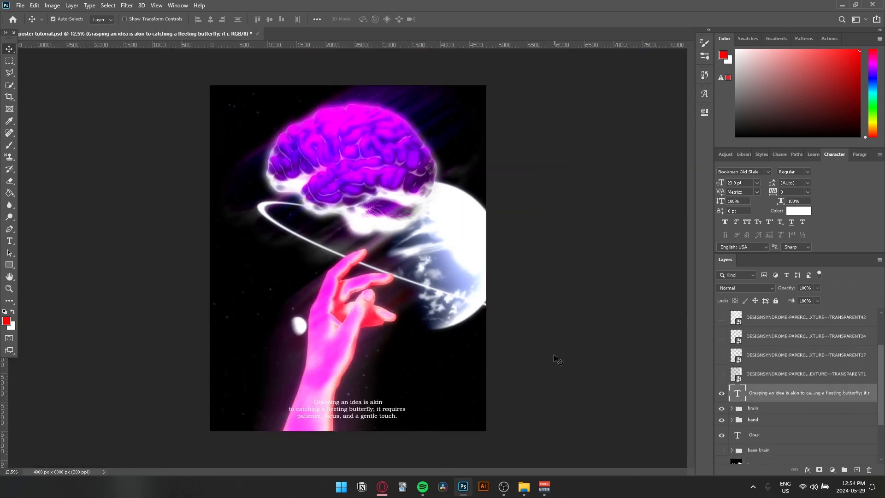
key("ctrl+shift+n")
left_click(492, 135)
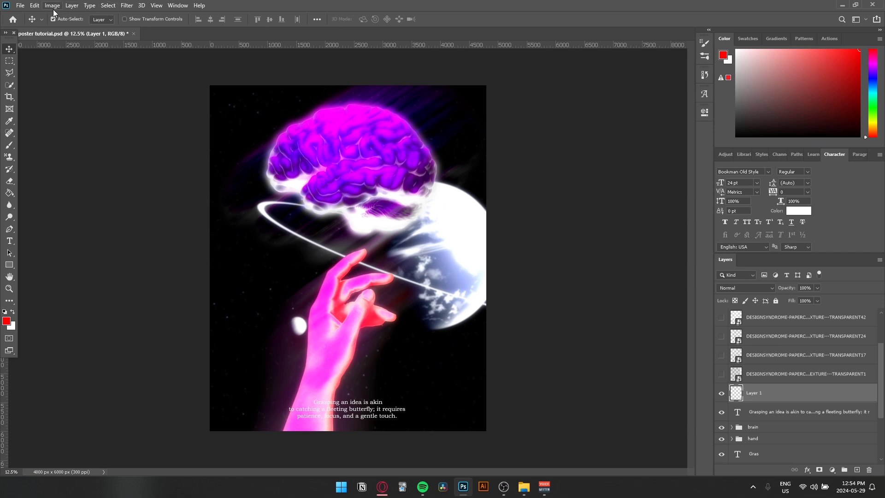
Fill the new layer with 50% Gray at 100% opacity, using the Behind blending mode.
left_click(35, 5)
left_click(59, 151)
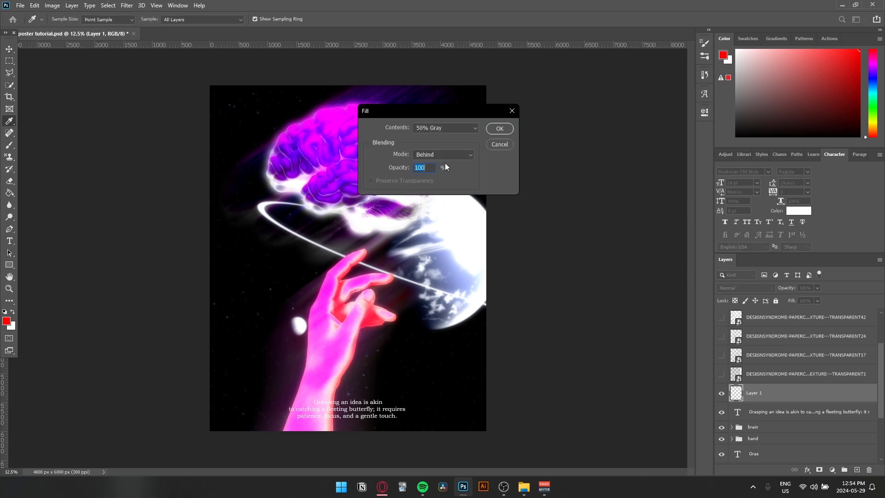
left_click(499, 128)
key("v")
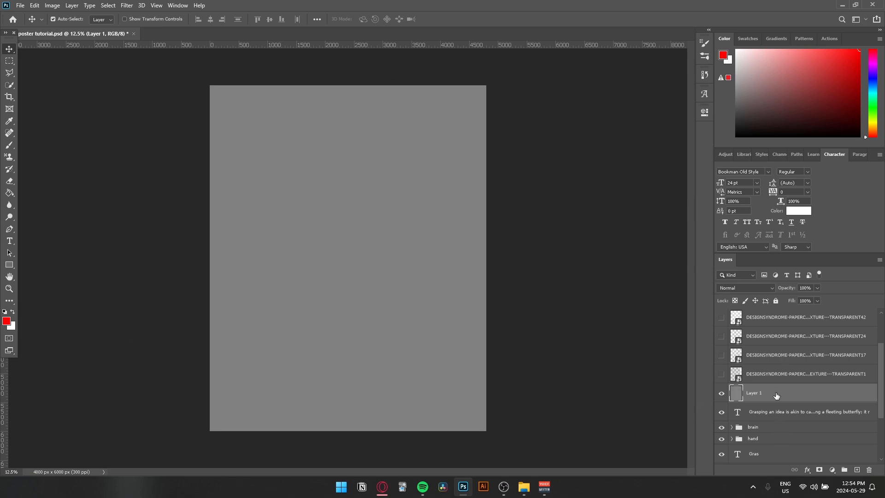
Apply the Pointillize filter to the gray layer to create a fine grain.
left_click(127, 6)
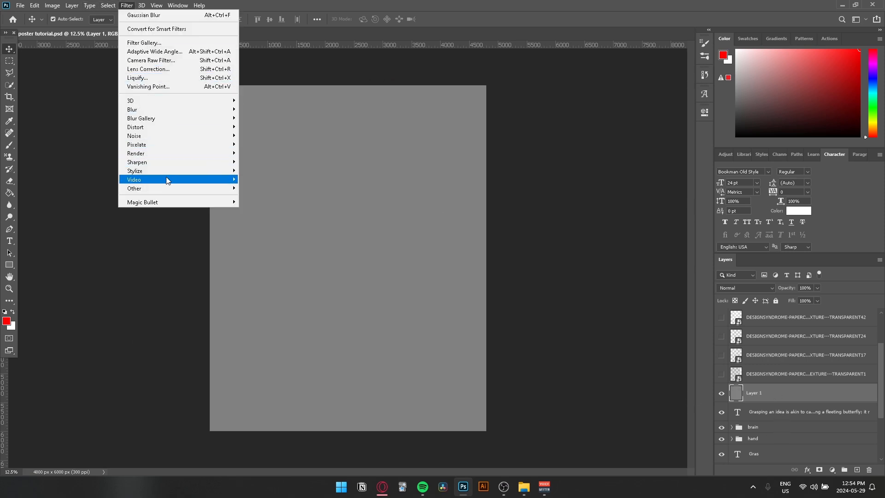
mouse_move(184, 144)
left_click(282, 198)
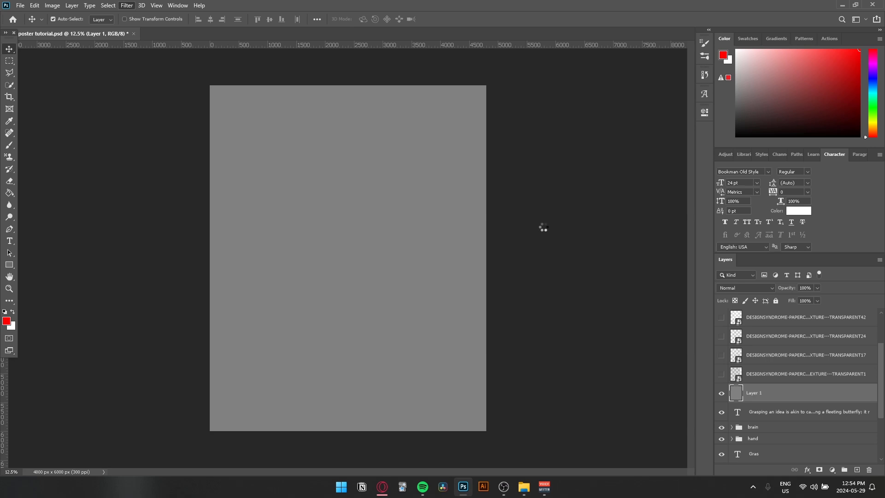
left_click(602, 97)
Desaturate the gray grain layer with Hue/Saturation, setting the saturation to -100.
key("ctrl+u")
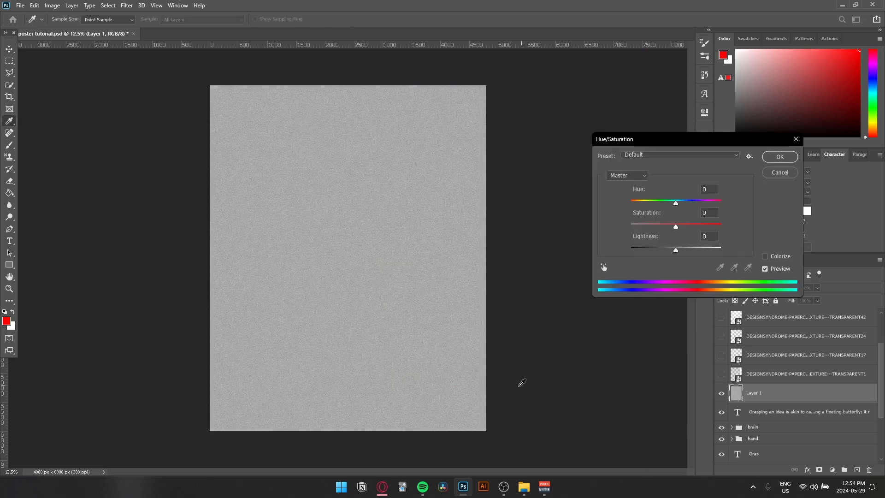
left_click_drag(675, 227, 630, 227)
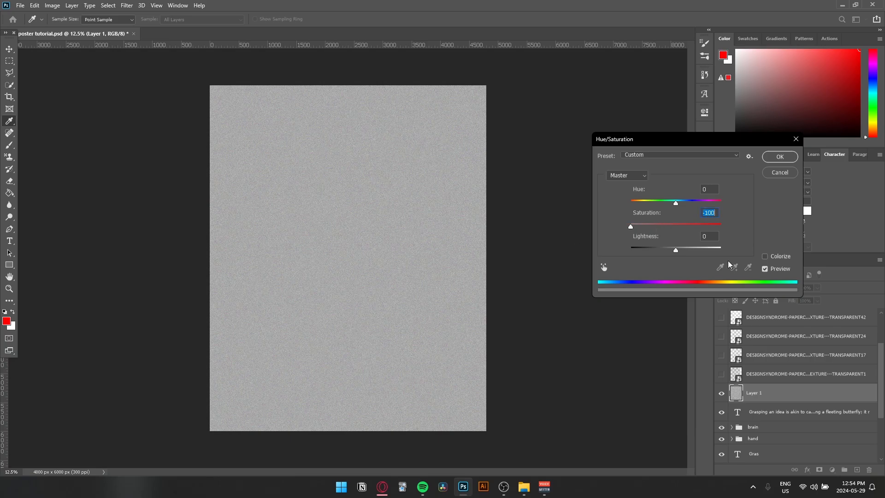
left_click(778, 156)
Examine the grain texture up close and from a distance.
key("ctrl+plus")
key("ctrl+plus")
key("ctrl+plus")
key("ctrl+plus")
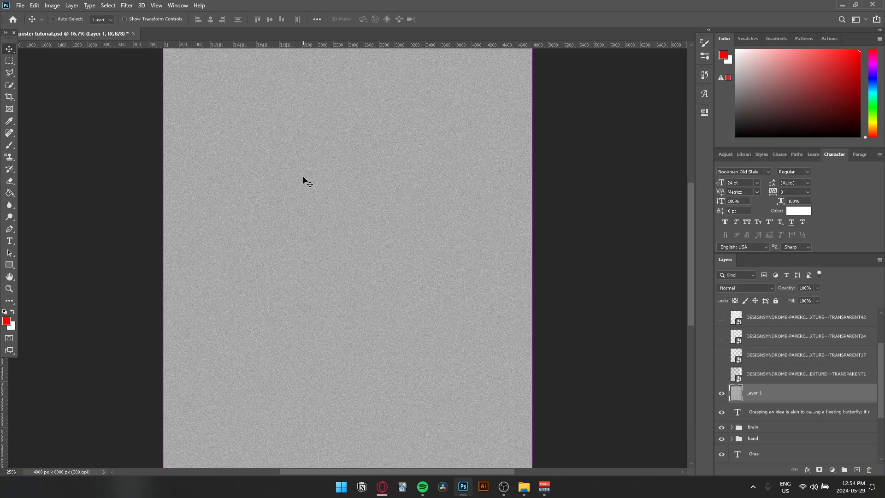
key("ctrl+minus")
key("ctrl+minus")
key("ctrl+minus")
key("ctrl+minus")
key("ctrl+plus")
key("ctrl+plus")
key("ctrl+plus")
key("ctrl+plus")
key("ctrl+plus")
key("ctrl+plus")
key("ctrl+plus")
key("ctrl+plus")
key("ctrl+plus")
key("ctrl+plus")
key("ctrl+plus")
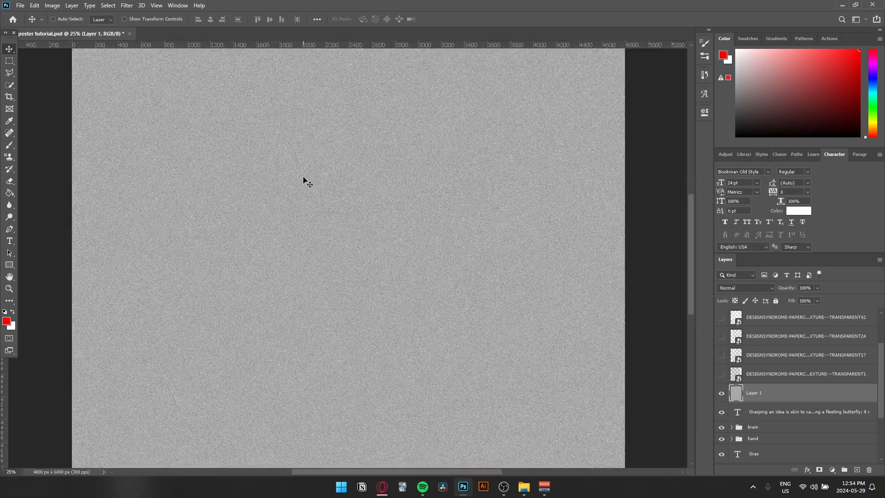
key("ctrl+minus")
key("ctrl+minus")
key("ctrl+minus")
key("ctrl+minus")
key("ctrl+minus")
key("ctrl+minus")
key("ctrl+minus")
key("ctrl+minus")
key("ctrl+minus")
key("ctrl+minus")
key("ctrl+minus")
key("ctrl+minus")
key("ctrl+minus")
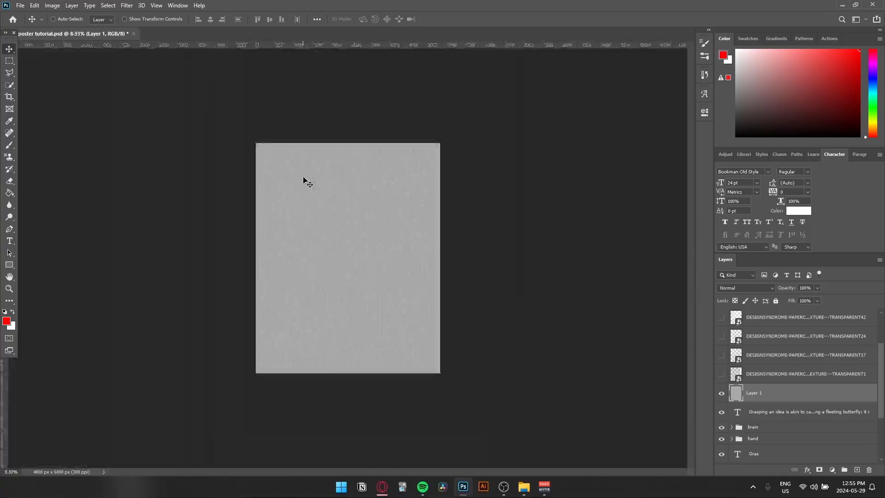
key("ctrl+minus")
key("ctrl+plus")
key("ctrl+plus")
key("ctrl+plus")
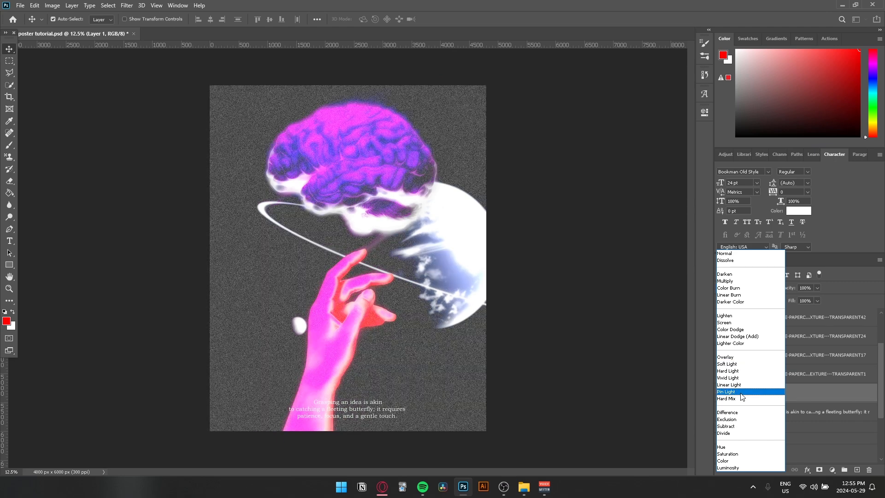
Set the grain layer's blending mode to Vivid Light.
left_click(742, 396)
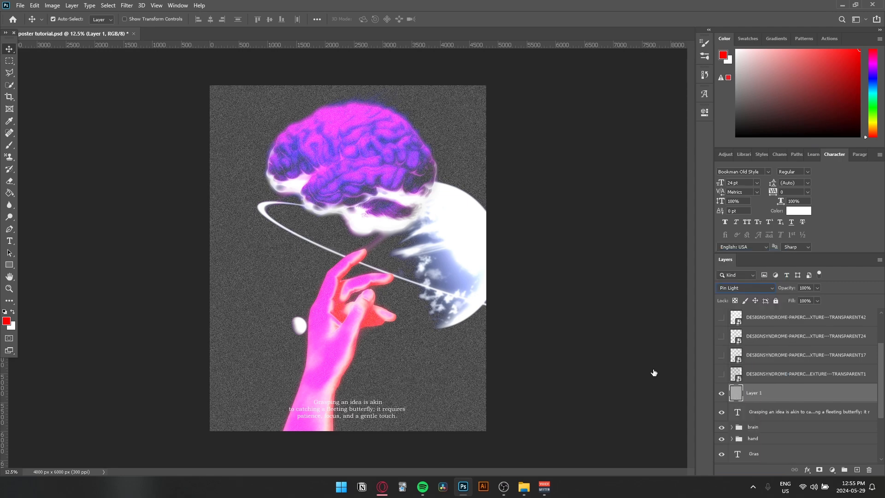
left_click(750, 287)
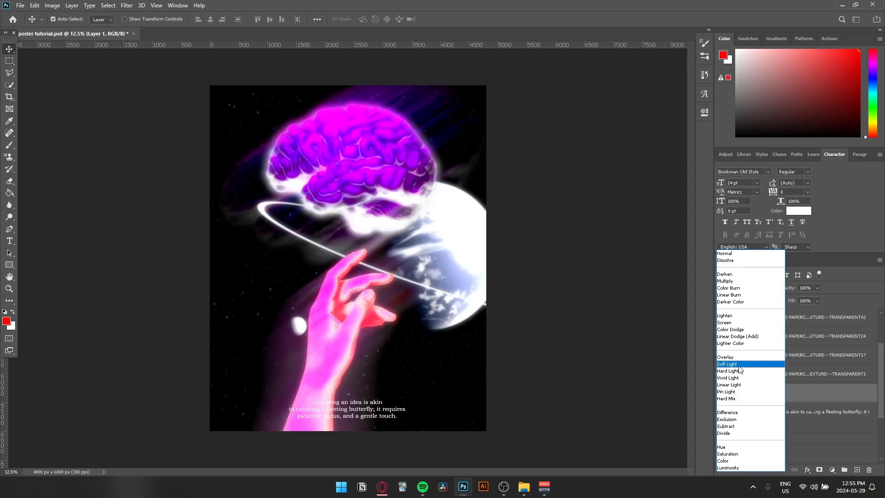
left_click(734, 379)
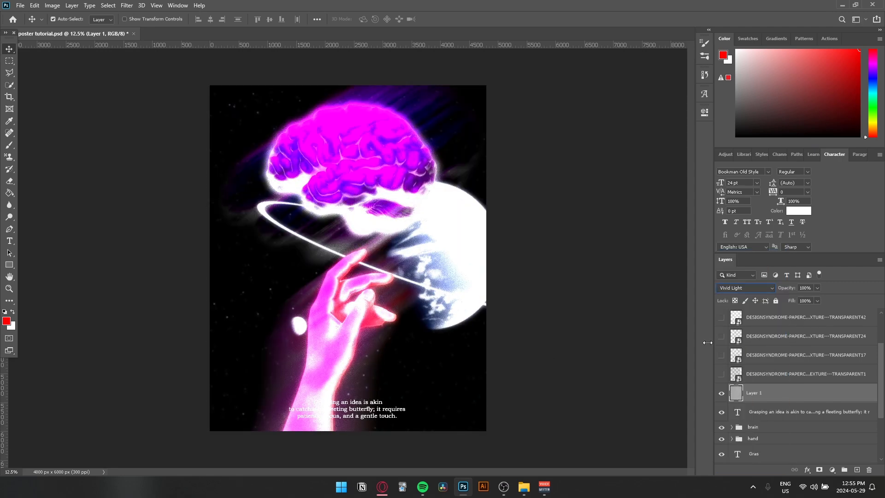
left_click(817, 287)
Hide the sentence's text layer above the brain group.
left_click(779, 411)
left_click(721, 411)
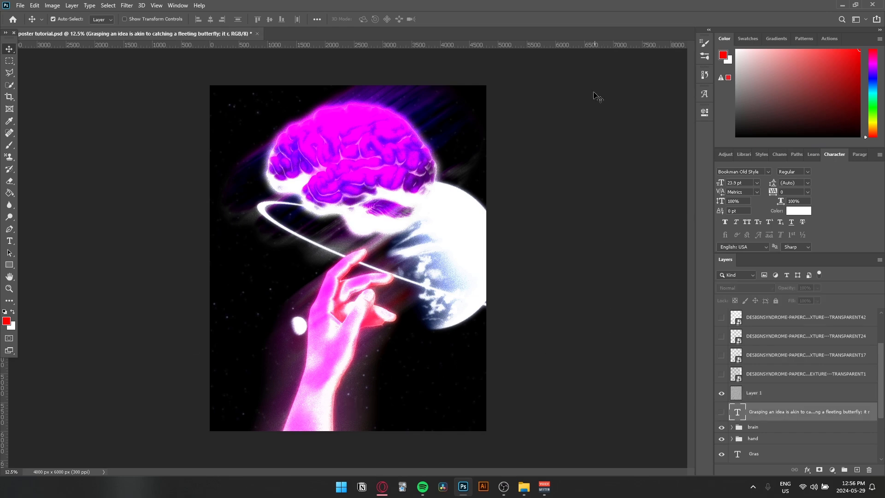
left_click(523, 487)
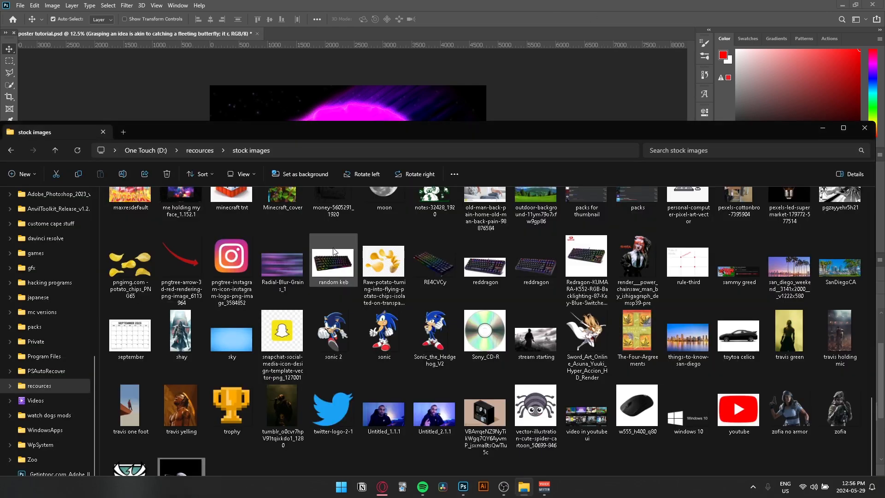
key("alt+Tab")
left_click(721, 412)
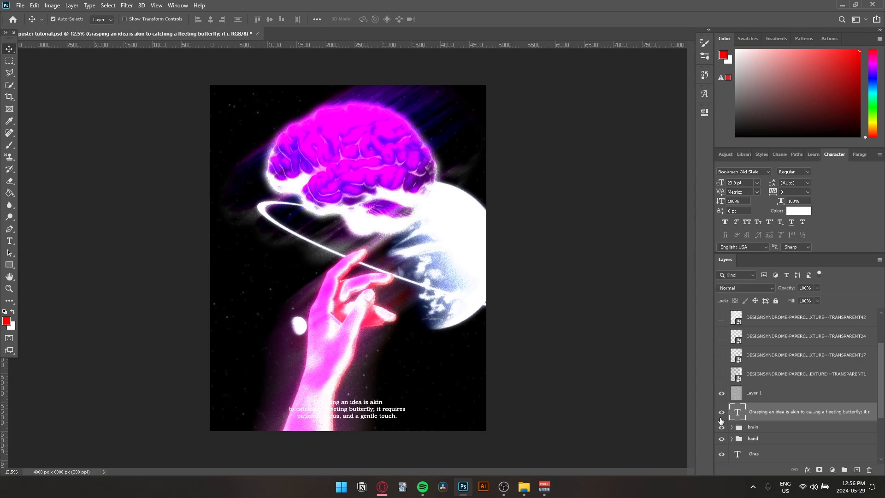
left_click(721, 412)
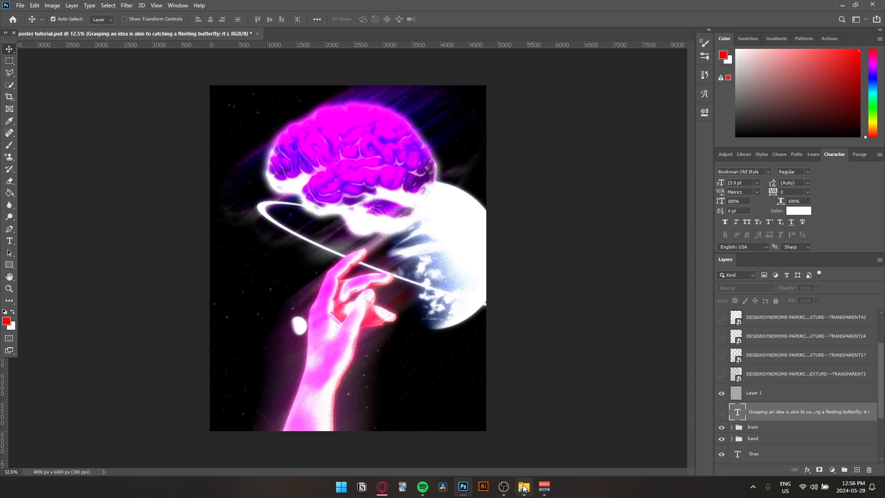
Open Astral Pack.psd and preview the light effects in its Flares group one at a time.
left_click(584, 232)
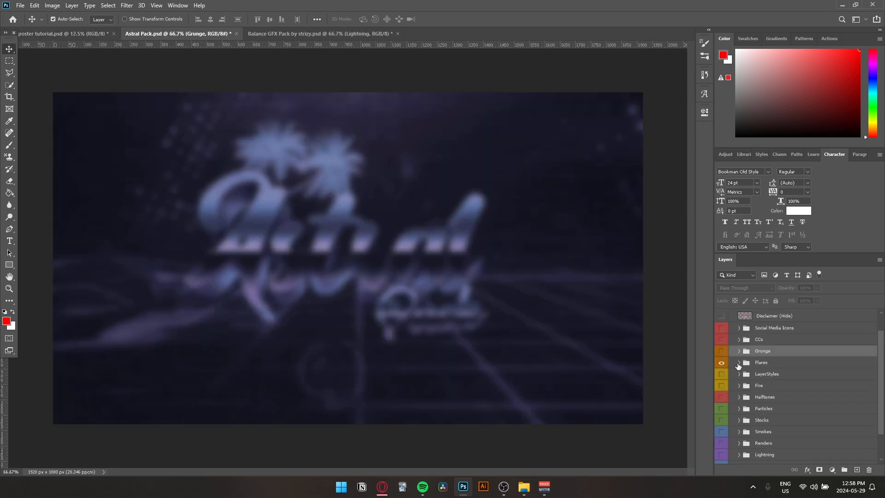
left_click(739, 362)
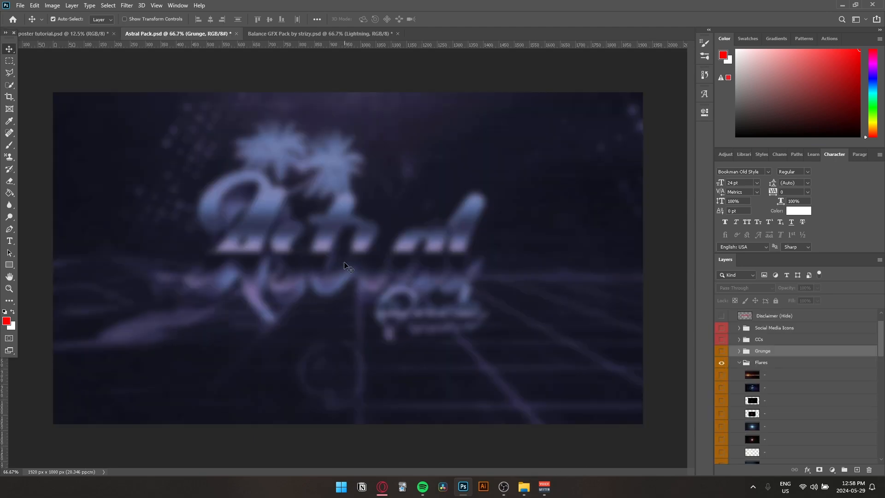
left_click(721, 375)
left_click(721, 375)
left_click(721, 400)
left_click(721, 400)
left_click(720, 389)
left_click(721, 390)
scroll(720, 391, "down", 1)
left_click(721, 402)
scroll(721, 401, "down", 1)
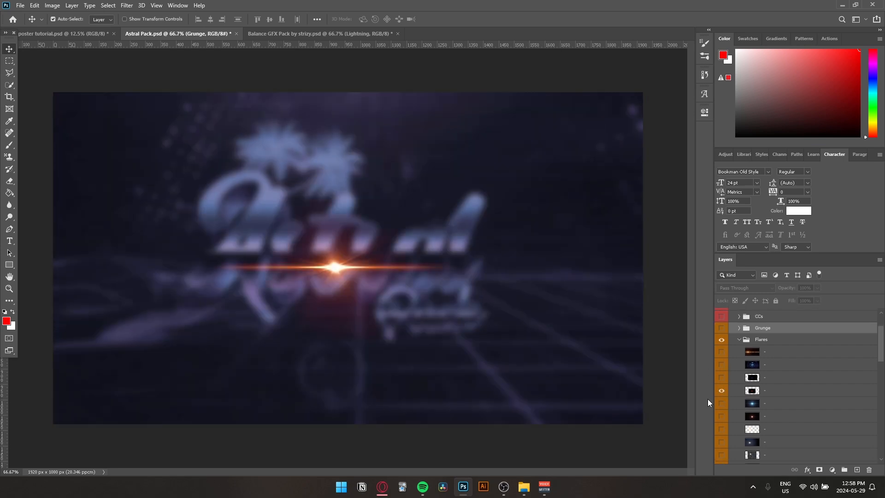
left_click(722, 392)
left_click(721, 391)
scroll(722, 392, "down", 1)
left_click(721, 391)
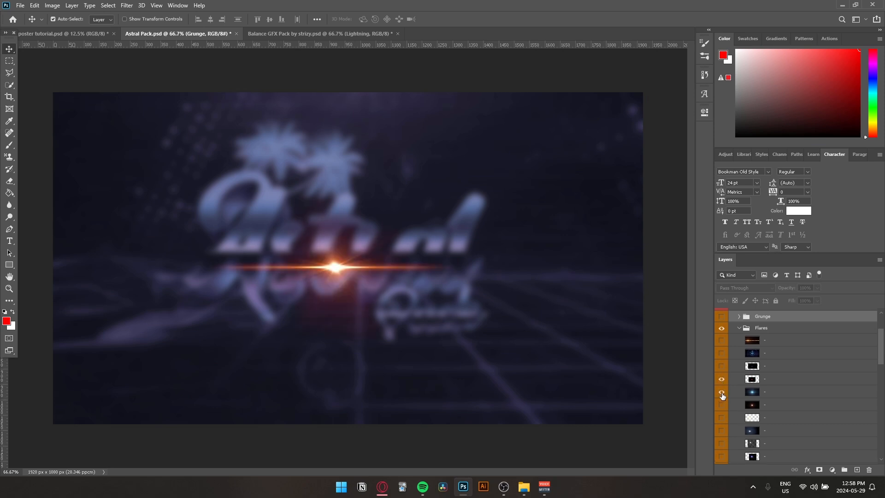
left_click(721, 394)
left_click(724, 379)
left_click(720, 409)
left_click(720, 409)
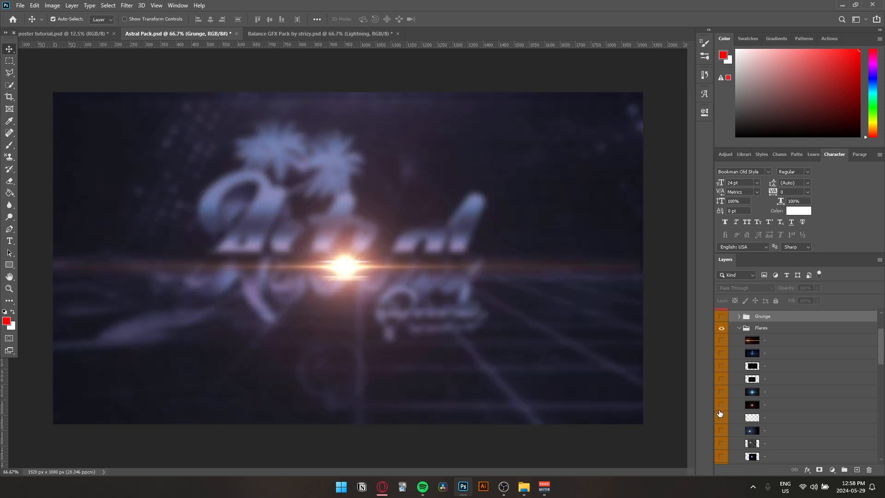
scroll(720, 409, "down", 2)
left_click(719, 408)
left_click(720, 409)
scroll(720, 409, "down", 1)
left_click(720, 410)
left_click(720, 409)
scroll(720, 410, "down", 1)
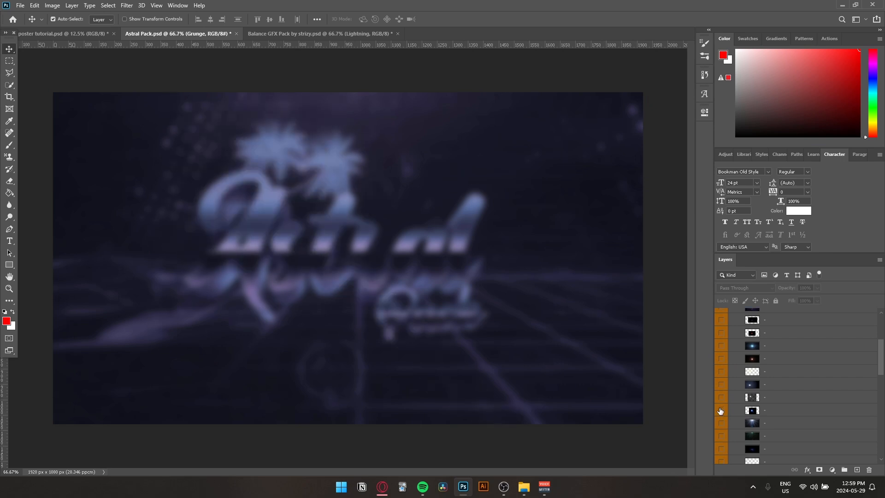
left_click(718, 411)
left_click(717, 412)
left_click(718, 412)
scroll(719, 414, "down", 3)
left_click(718, 413)
left_click(718, 413)
left_click(721, 404)
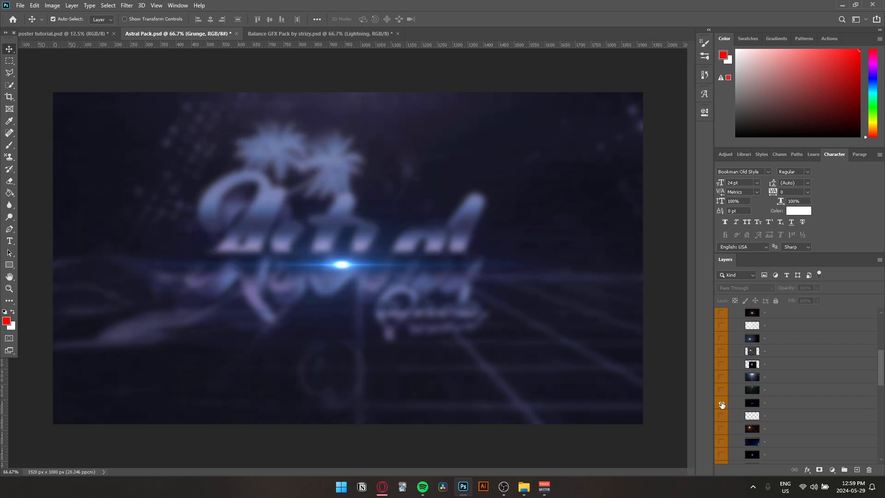
left_click(721, 404)
left_click(722, 416)
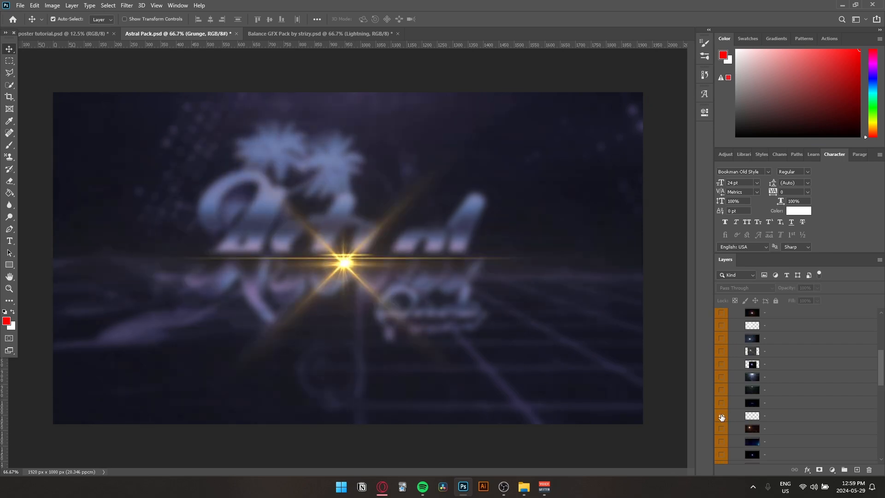
left_click(721, 416)
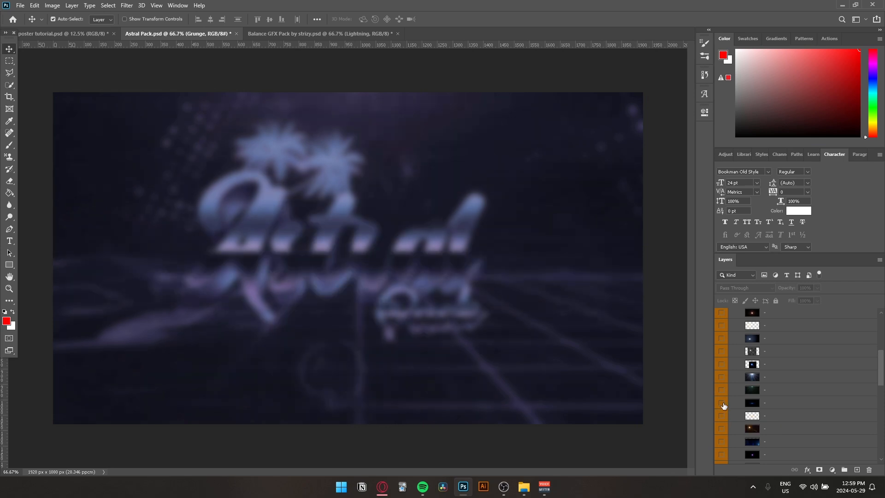
Show the blue horizontal flare and desaturate its layer with Hue/Saturation, setting the saturation to -100.
left_click(721, 404)
left_click(792, 406)
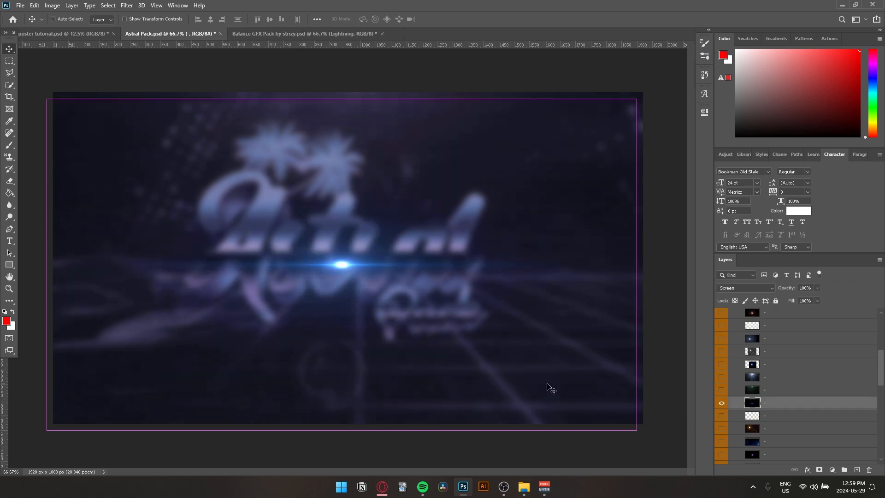
key("ctrl+u")
left_click_drag(676, 225, 659, 229)
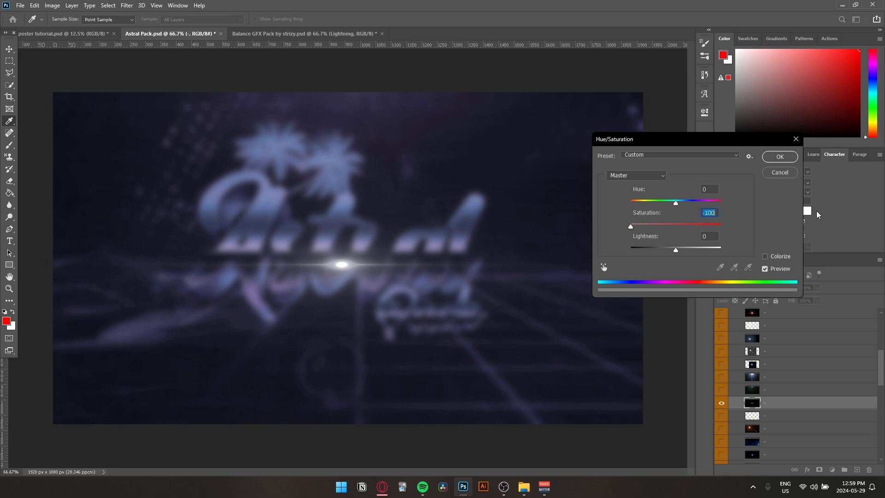
left_click(780, 156)
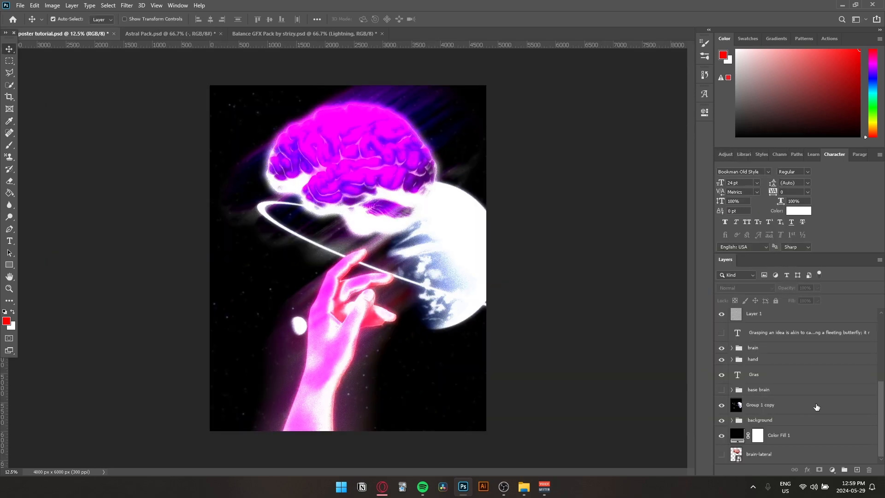
Return to the poster document and reduce the grain layer's opacity to 58%.
scroll(782, 411, "up", 5)
left_click(783, 407)
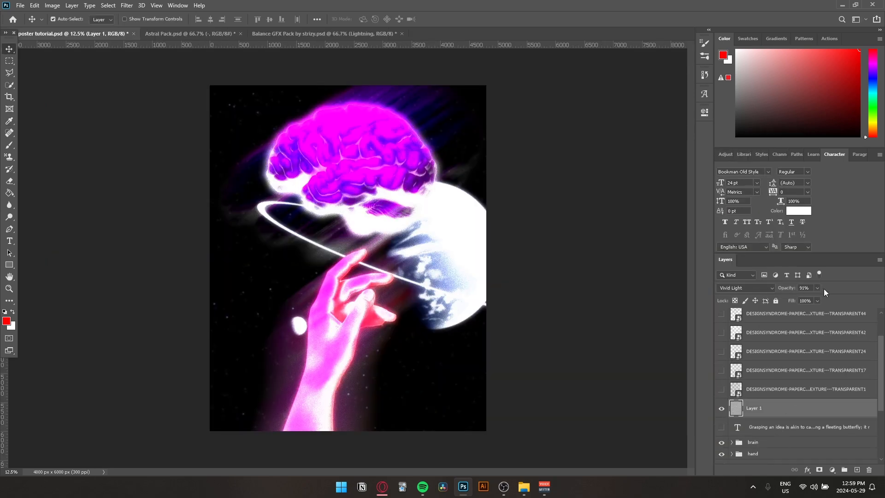
left_click_drag(811, 298, 804, 297)
Paste the desaturated flare from Astral Pack.psd as a layer directly above the hand group.
scroll(792, 406, "down", 3)
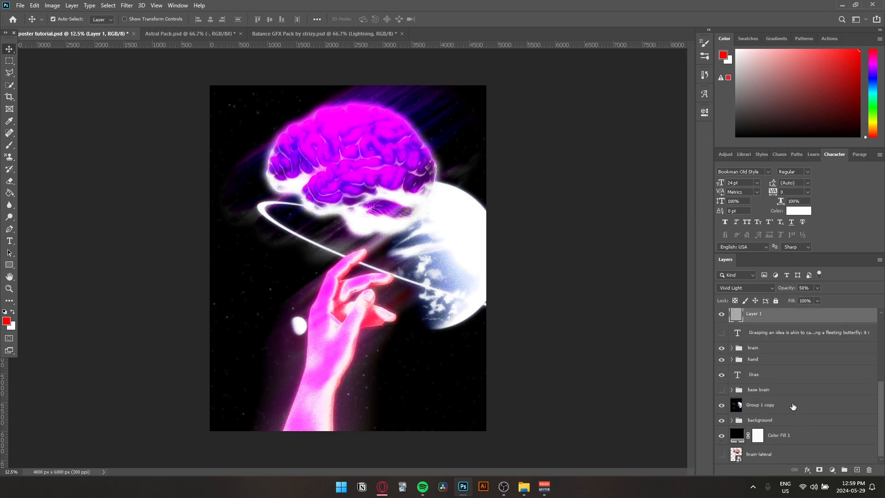
left_click(772, 364)
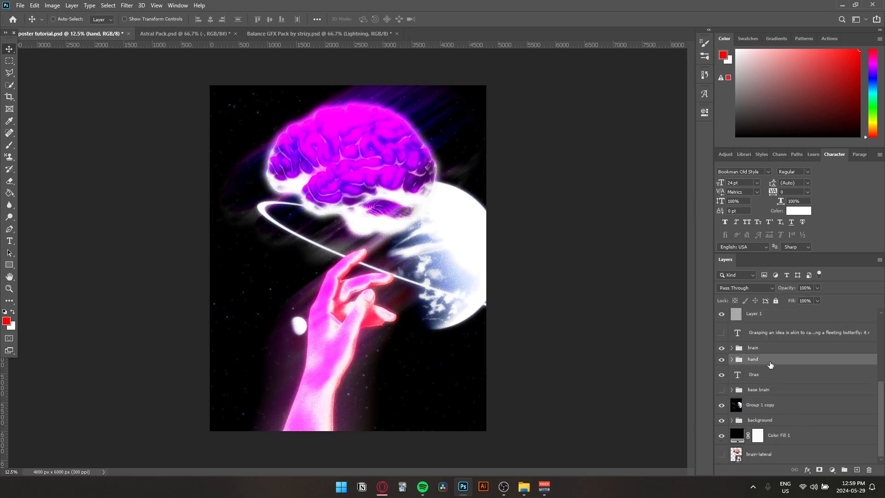
key("ctrl+v")
Enlarge the pasted flare to about 365% and place its bright centre over the hand's thumb tip.
key("ctrl+t")
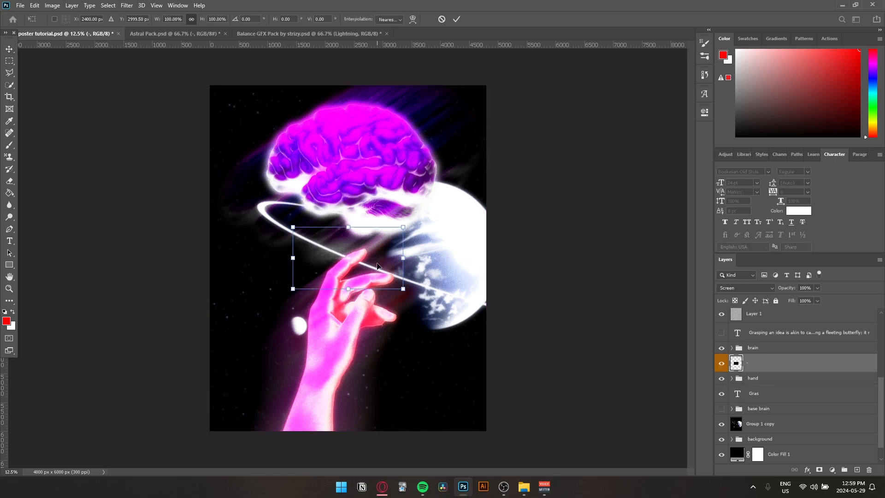
left_click_drag(405, 226, 492, 176)
left_click_drag(410, 234, 380, 297)
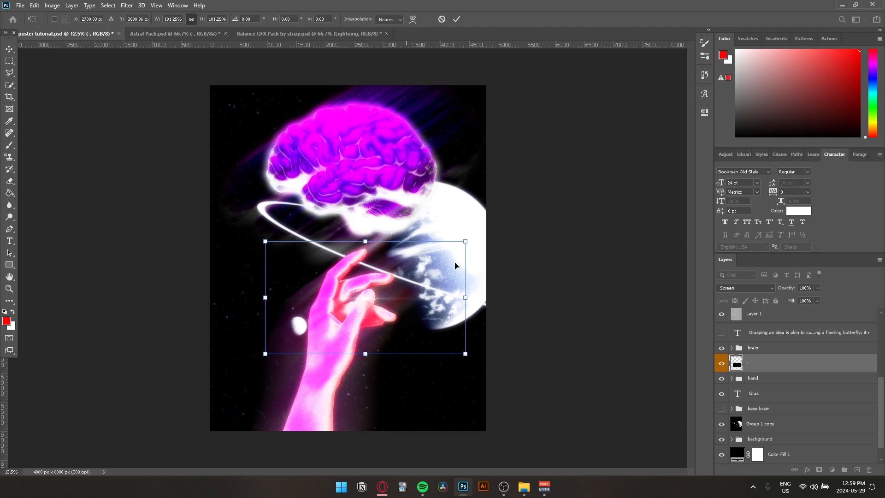
left_click_drag(465, 242, 660, 129)
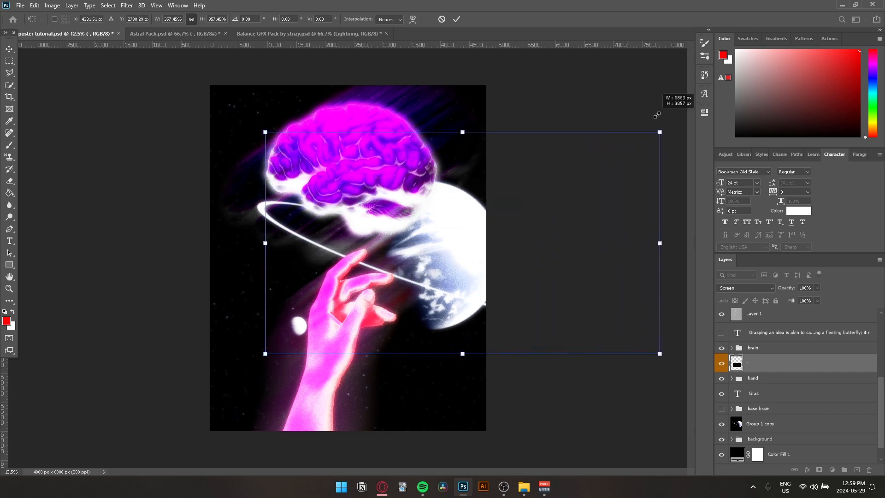
left_click_drag(521, 244, 418, 302)
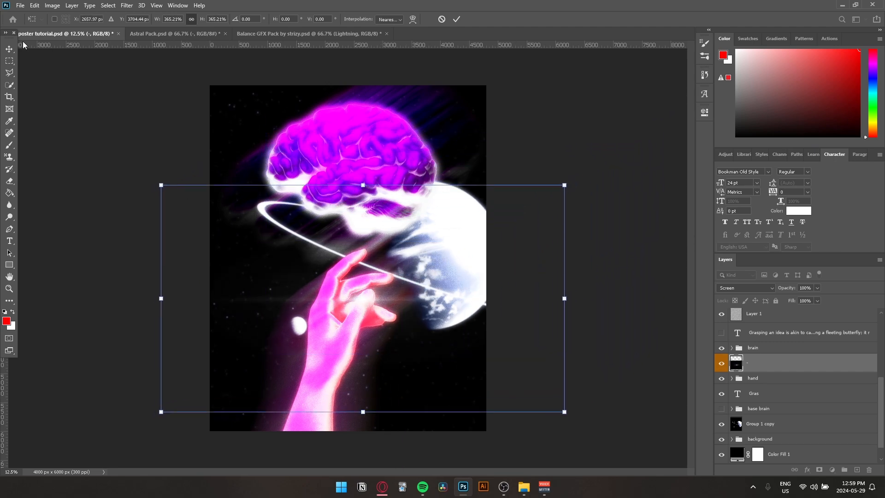
left_click(6, 48)
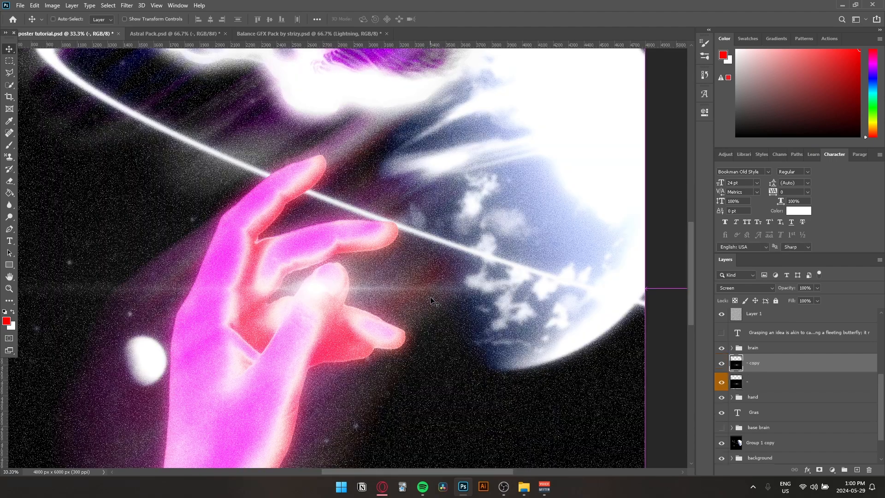
Duplicate the horizontal flare on the thumb tip and rotate the copy 90° so the two form a cross.
left_click_drag(434, 300, 446, 299)
key("ctrl+t")
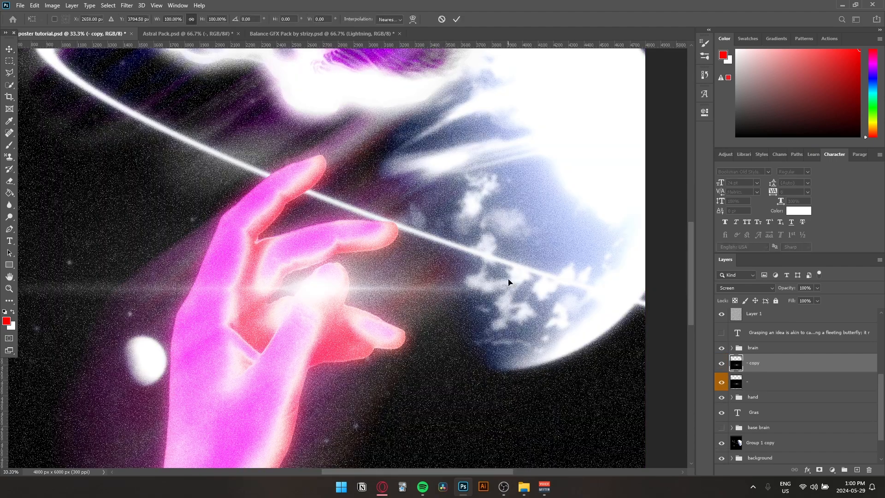
key("ctrl+minus")
key("ctrl+minus")
key("ctrl+minus")
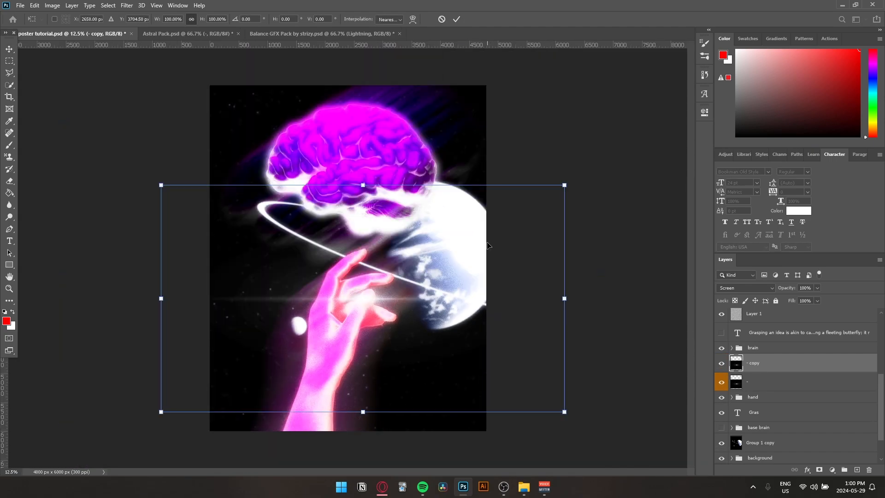
left_click_drag(586, 177, 417, 396)
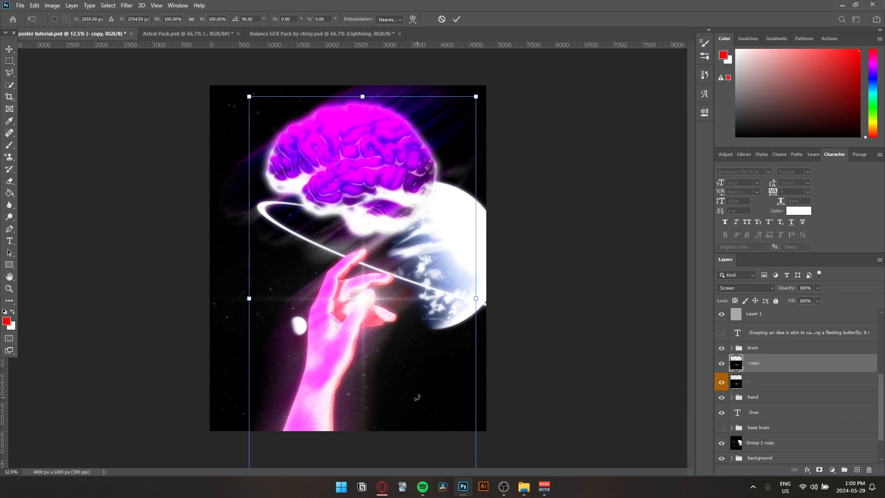
key("Return")
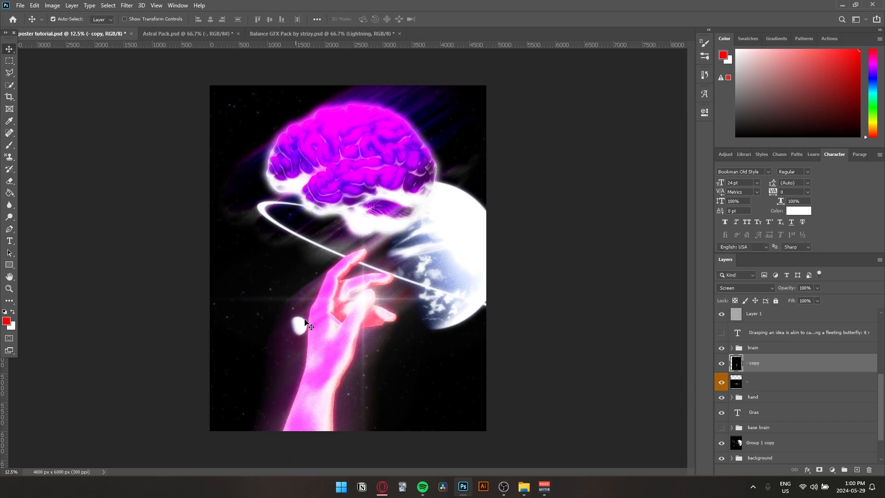
Duplicate the vertical flare, rotate the copy 45° into a diagonal ray, and scale it down around the thumb tip.
key("ctrl+j")
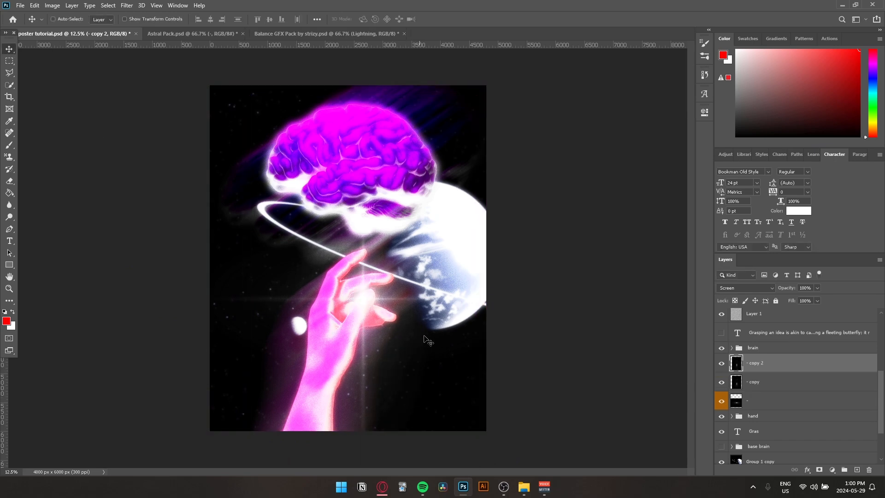
key("ctrl+t")
left_click_drag(491, 92, 580, 223)
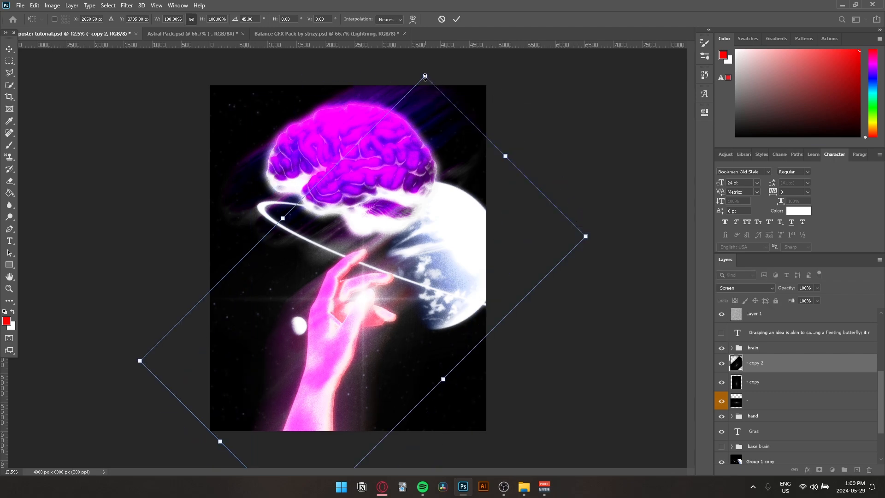
left_click_drag(425, 77, 414, 171)
key("Return")
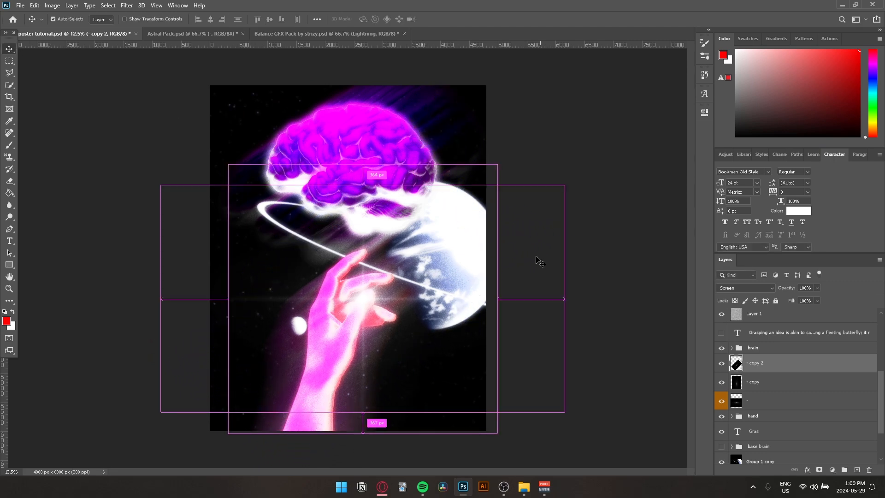
Duplicate the diagonal flare and rotate the copy to form the opposite diagonal ray at the thumb tip.
key("ctrl+j")
key("ctrl+t")
left_click_drag(502, 156, 504, 430)
key("Return")
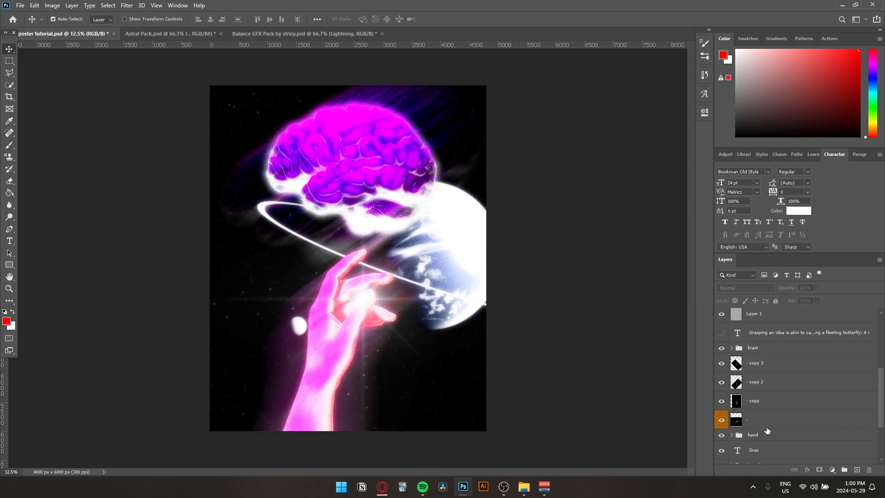
Group the four flare layers and name the group "flare".
scroll(770, 416, "down", 1)
left_click(773, 386)
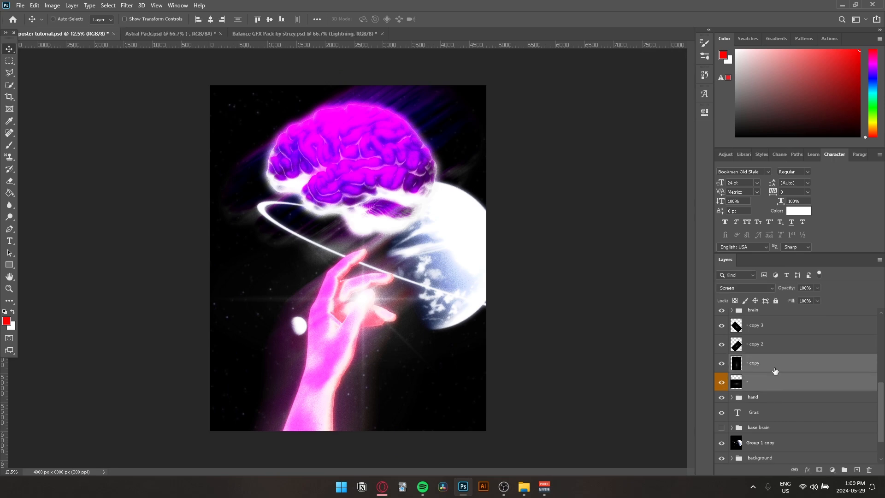
left_click(779, 329, "shift")
key("ctrl+g")
double_click(765, 348)
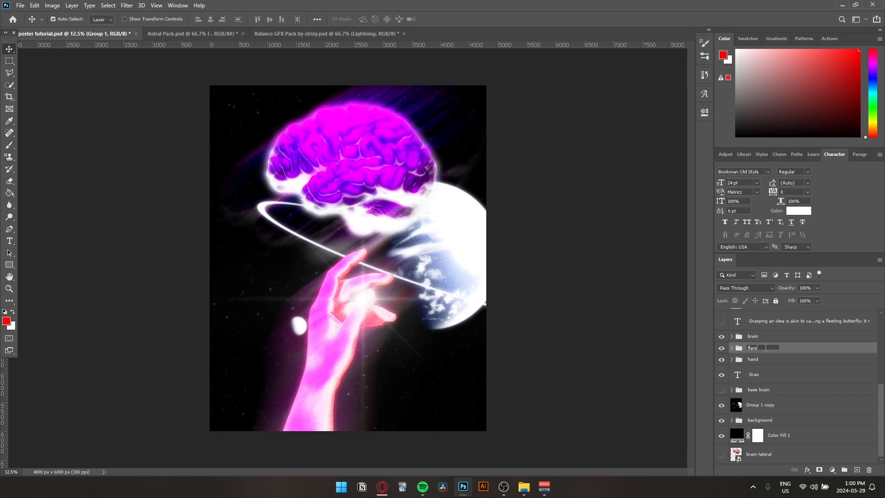
key("Return")
Compare the poster with the flare group hidden and shown, and set the group's opacity to 96%.
key("ctrl+plus")
key("ctrl+plus")
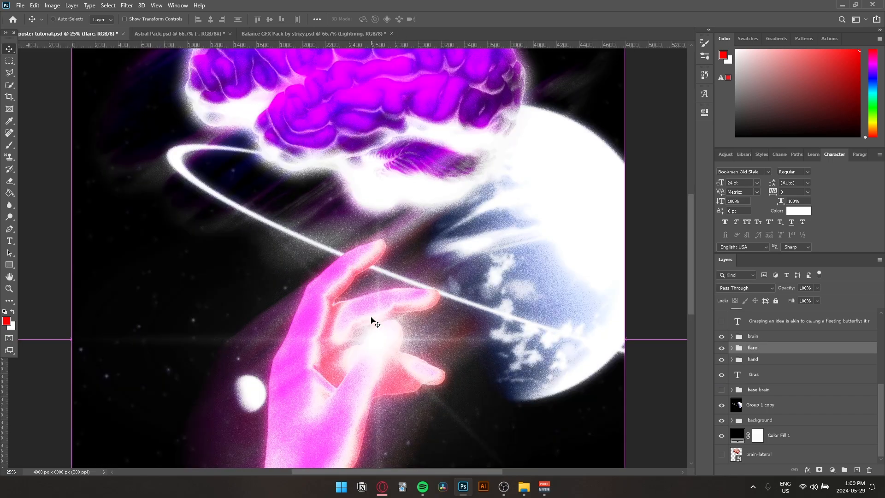
key("ctrl+plus")
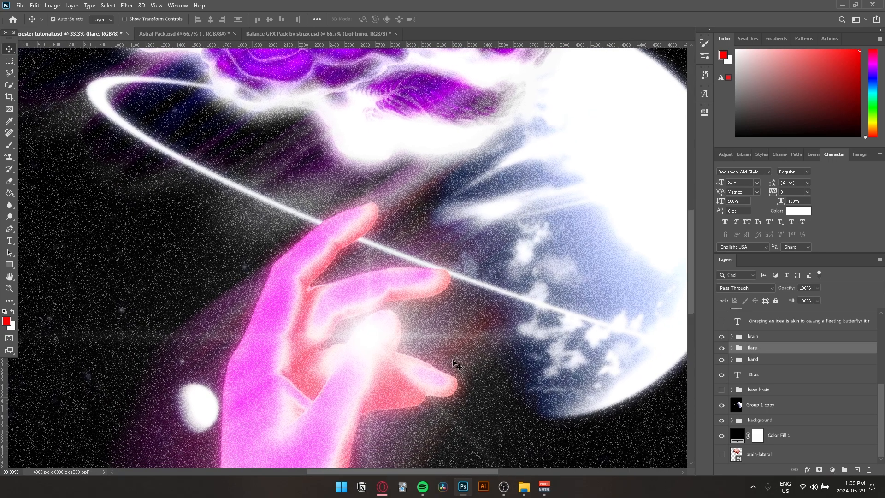
key("ctrl+minus")
key("ctrl+minus")
key("ctrl+minus")
key("ctrl+plus")
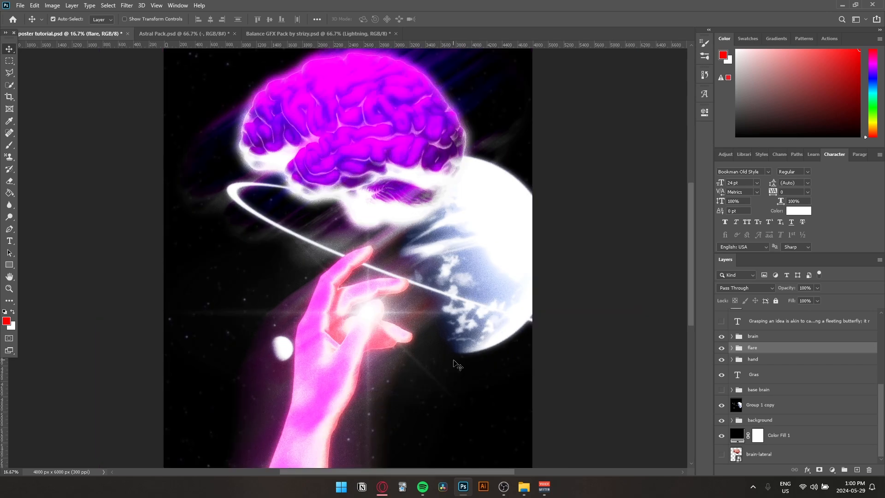
left_click(721, 347)
left_click(721, 347)
left_click(721, 348)
left_click(721, 348)
left_click(817, 288)
mouse_move(814, 300)
left_mouse_down()
mouse_move(800, 301)
mouse_move(815, 301)
left_mouse_up()
Duplicate the flare group, place the copy where the brain meets the planet, and stack it above the brain group.
key("ctrl+j")
key("ctrl+t")
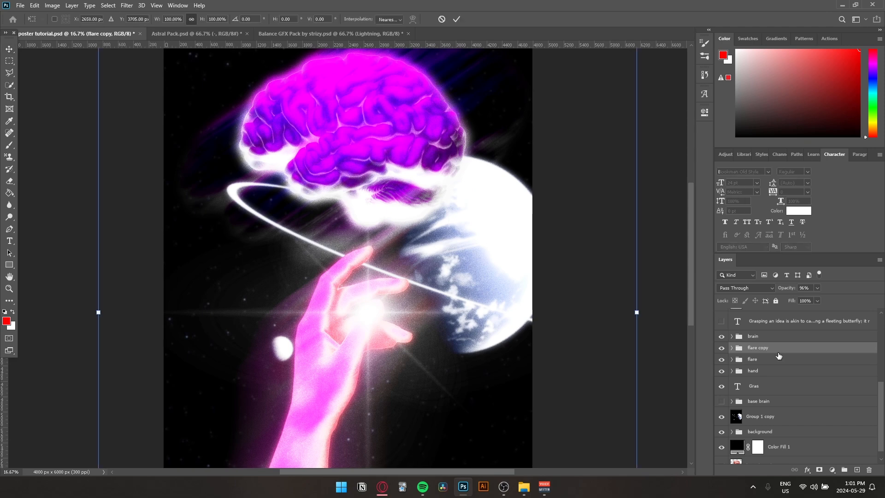
left_click_drag(356, 323, 420, 253)
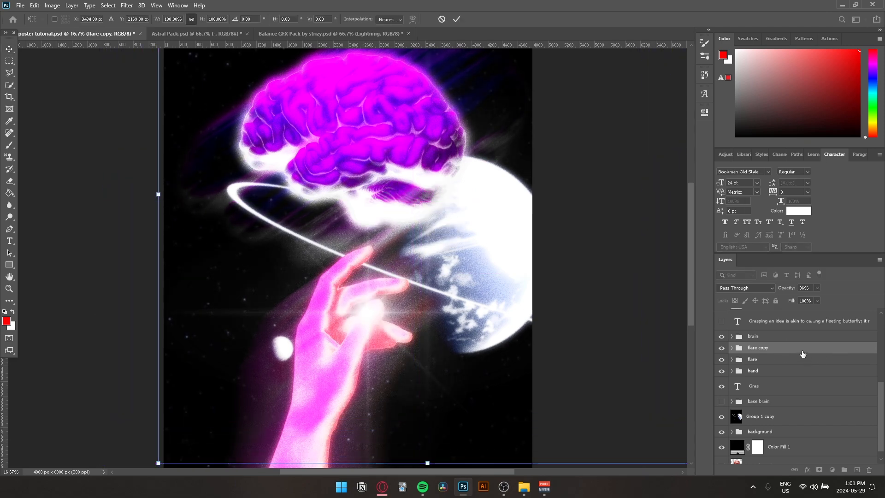
key("Return")
left_click_drag(804, 348, 803, 330)
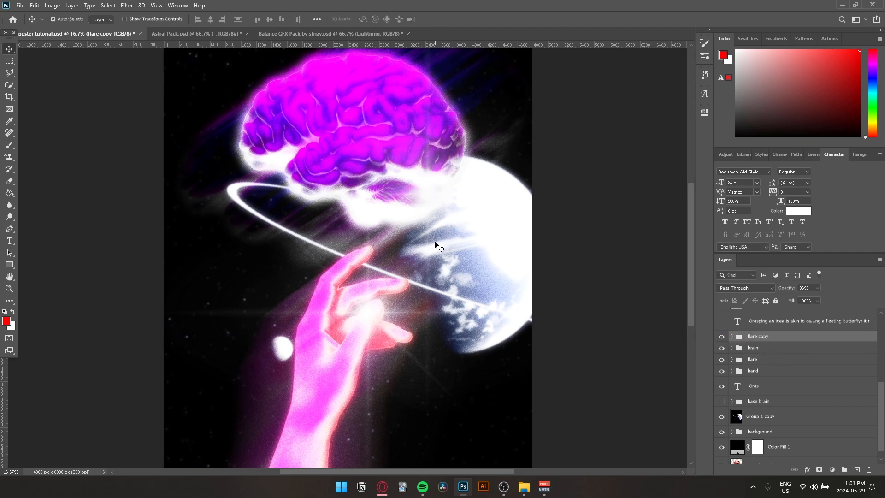
left_click_drag(521, 181, 488, 224)
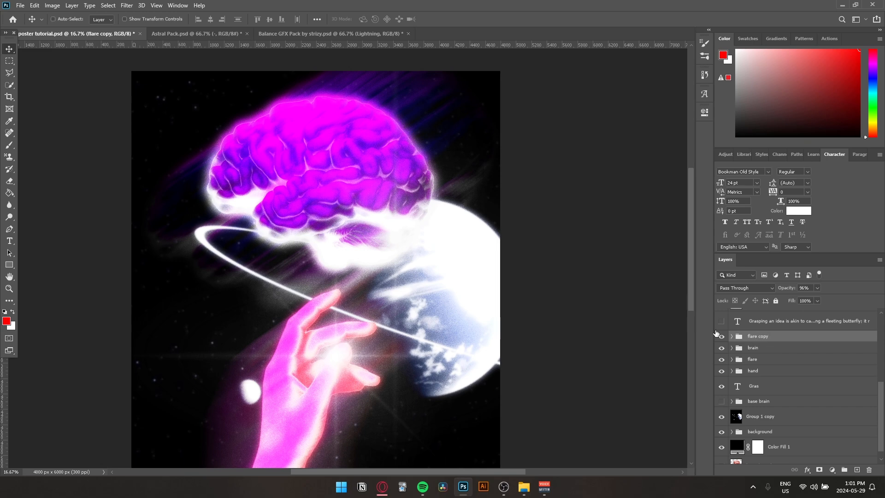
Duplicate the flare copy, shrink it to about half size at the brain's lower-left edge, and save the poster.
key("ctrl+t")
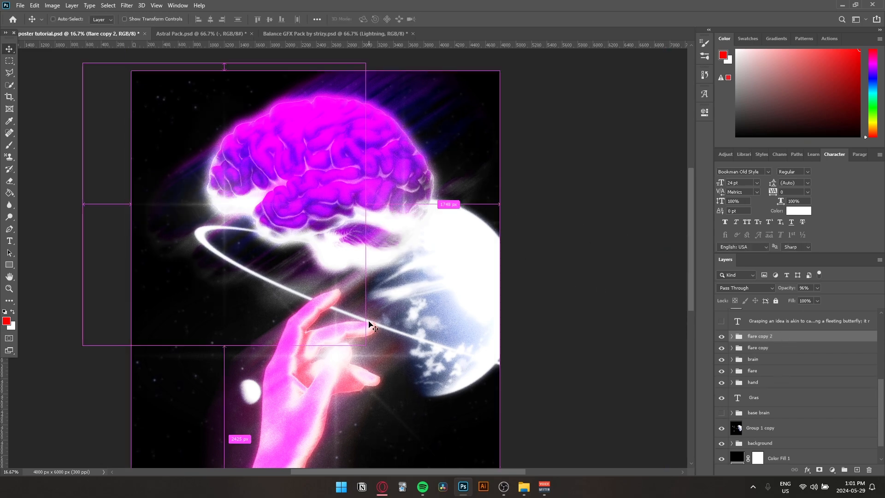
key("ctrl+minus")
key("ctrl+minus")
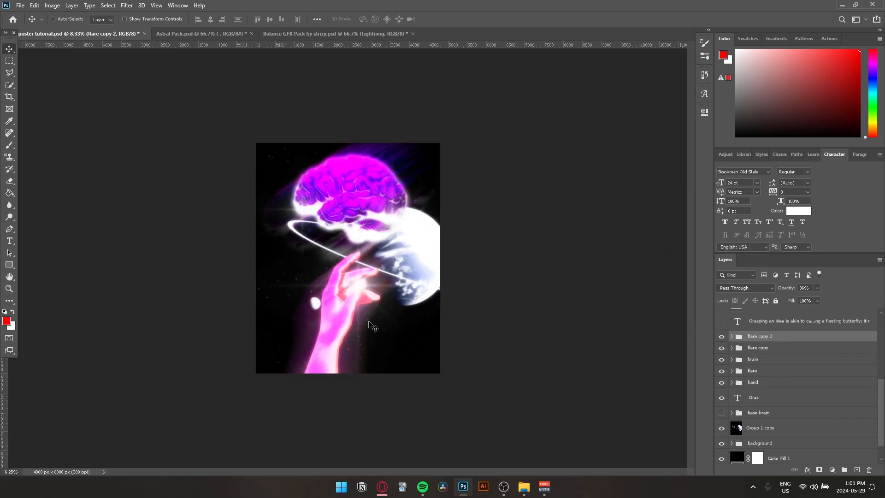
key("ctrl+plus")
key("ctrl+s")
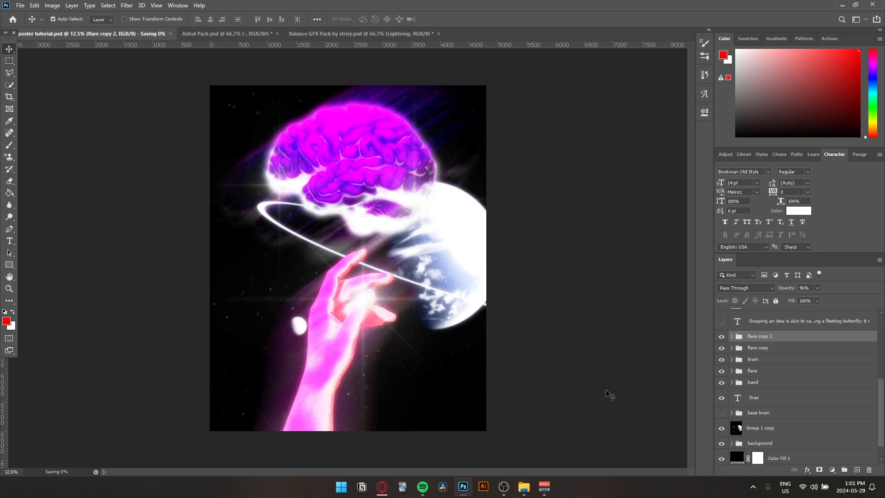
Show the TRANSPARENT1 paper texture, enlarge it to 57.54% to cover the canvas, and preview its blend modes.
scroll(785, 399, "up", 3)
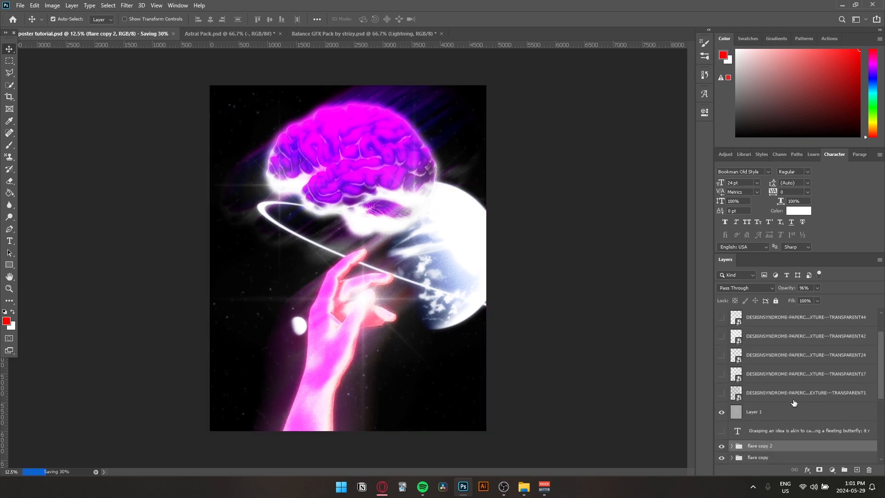
scroll(724, 375, "up", 1)
left_click(722, 375)
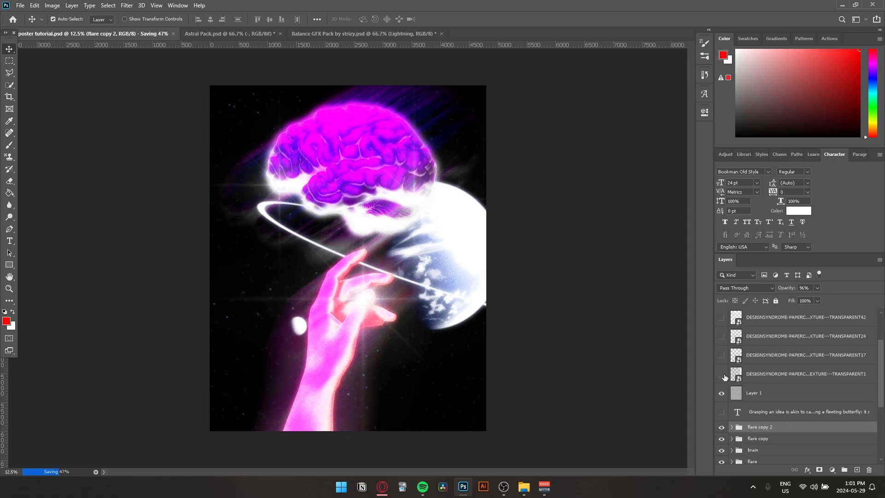
left_click(802, 378)
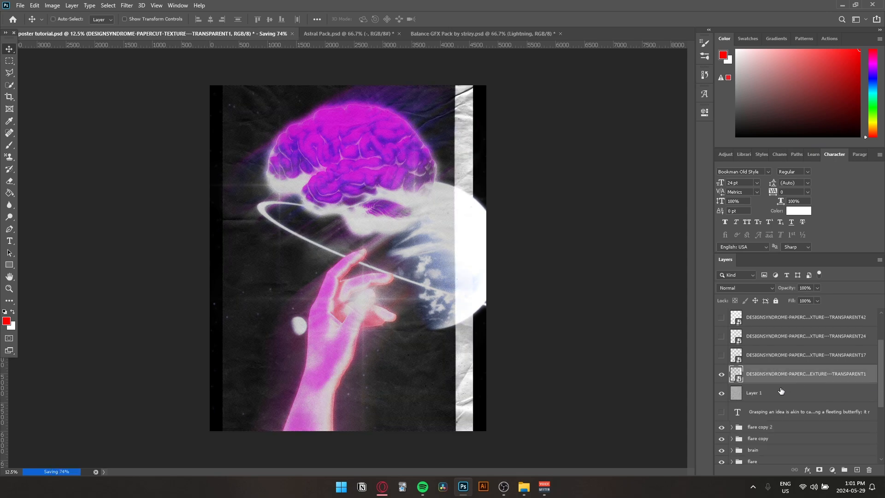
key("ctrl+t")
left_click_drag(473, 258, 509, 258)
key("Return")
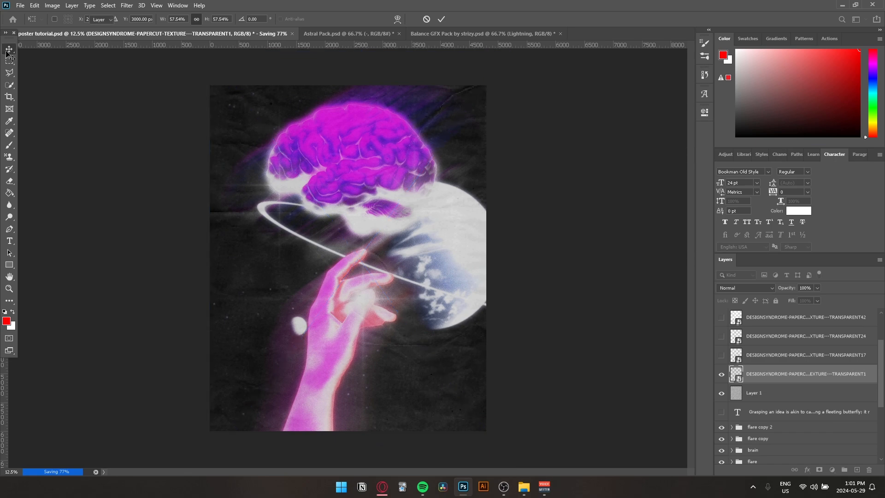
left_click(736, 290)
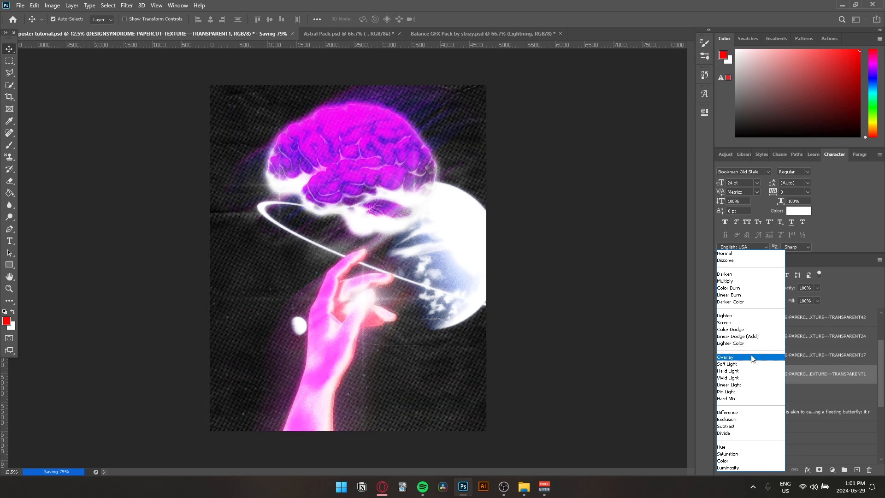
key("Escape")
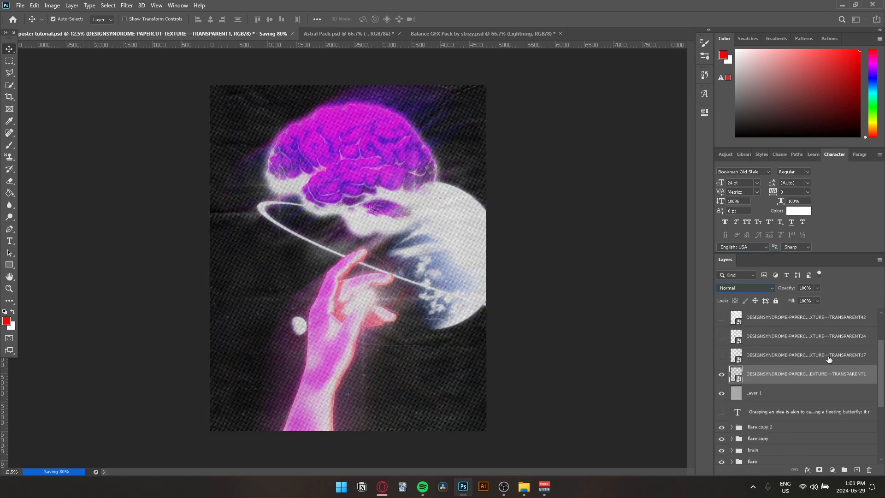
Hide the TRANSPARENT1 texture and preview the TRANSPARENT17 and TRANSPARENT24 textures, leaving TRANSPARENT42 shown.
left_click(720, 375)
left_click(721, 355)
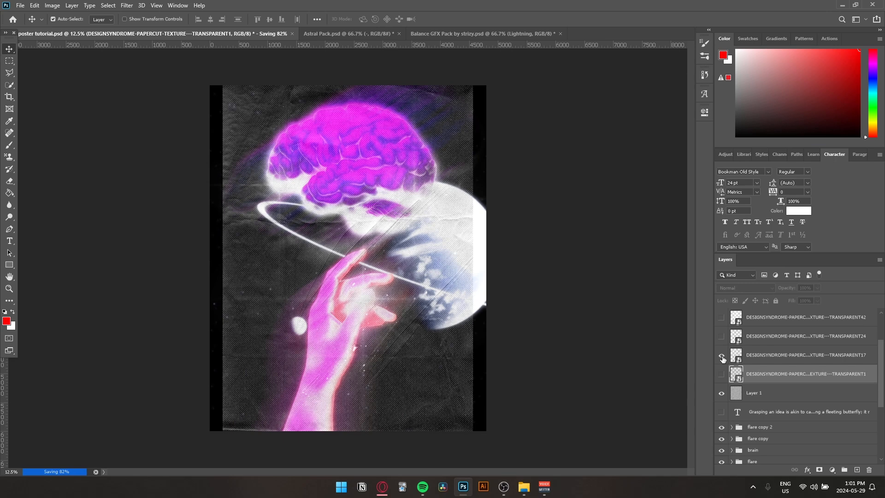
left_click(721, 356)
left_click(720, 356)
left_click(721, 338)
left_click(722, 338)
left_click(722, 319)
scroll(727, 322, "up", 2)
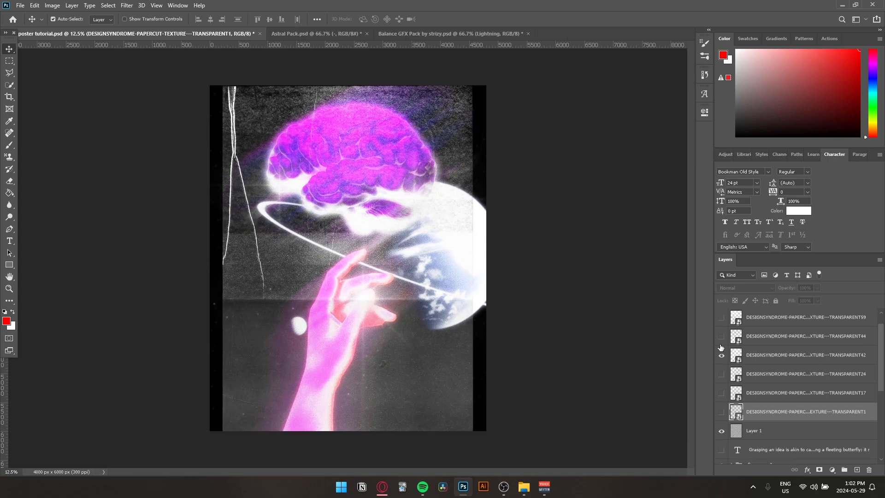
Enlarge the TRANSPARENT42 paper texture to 60.11% to cover the canvas and try it in Color Dodge blend mode.
left_click(767, 361)
key("ctrl+t")
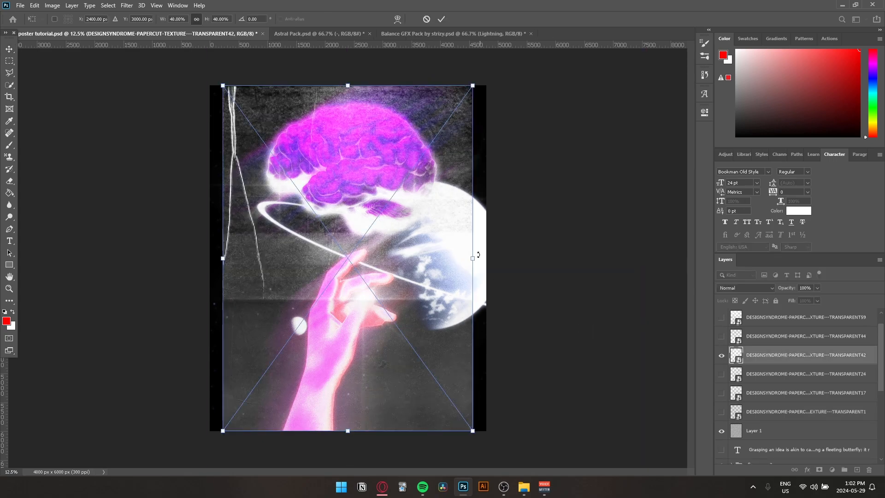
left_click_drag(495, 252, 517, 253)
key("Return")
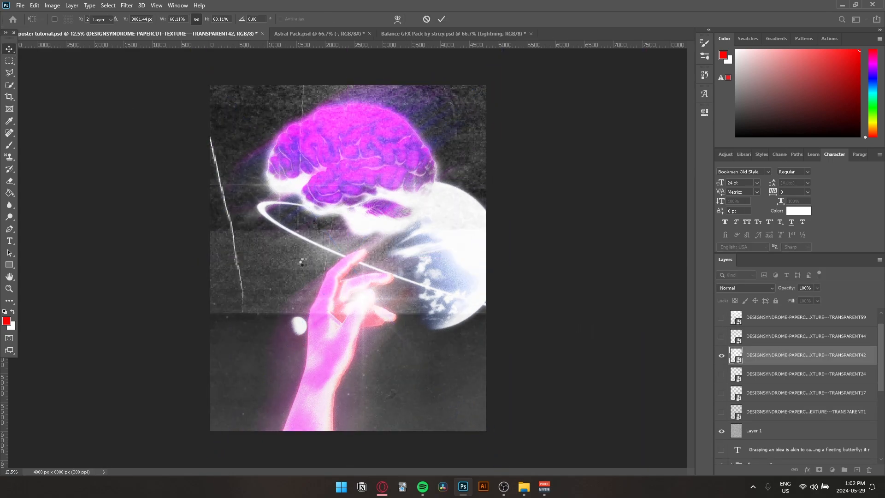
left_click(748, 289)
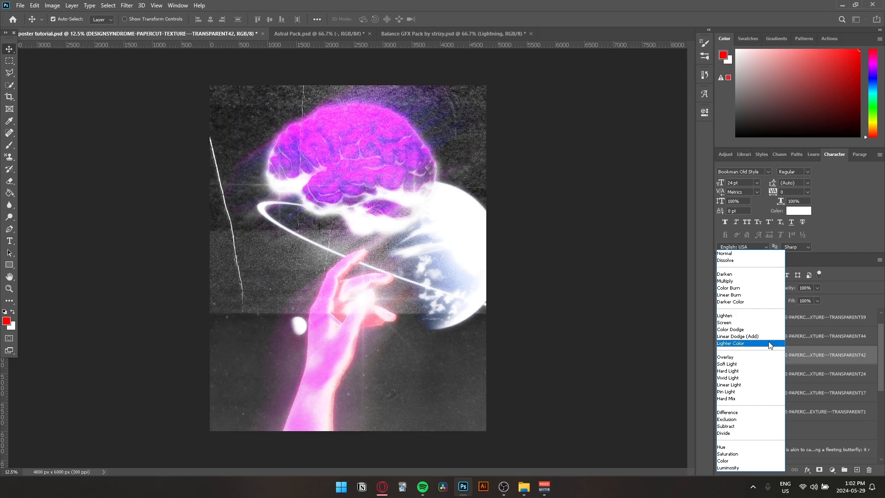
left_click(764, 331)
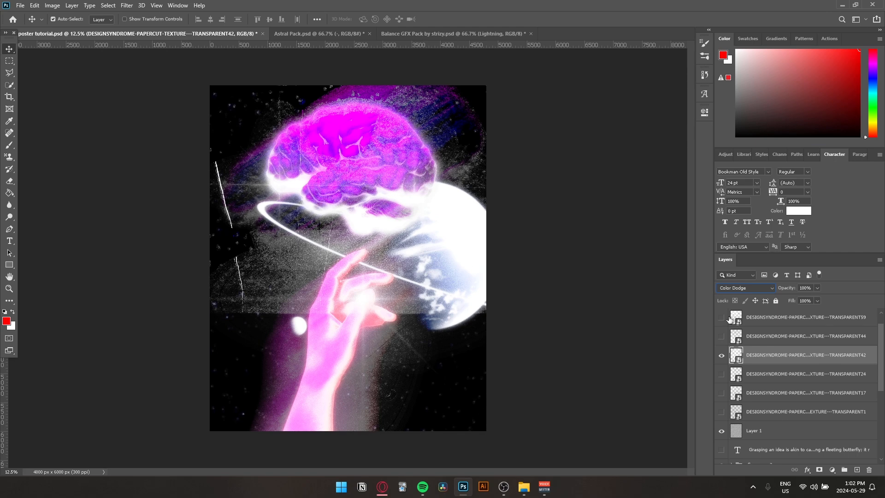
left_click(740, 288)
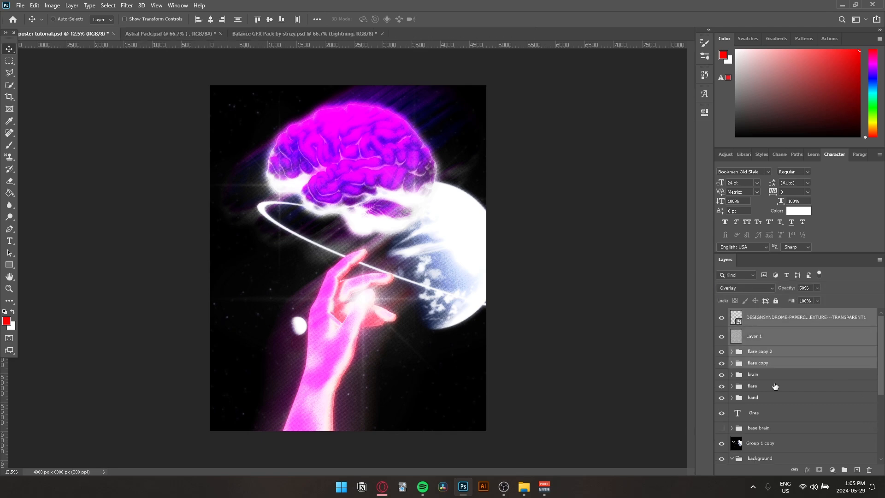
Group the visible artwork layers, from the paper texture down to Group 1 copy, and rename the group poster.
left_click(775, 377, "ctrl")
left_click(776, 387, "ctrl")
left_click(776, 397, "ctrl")
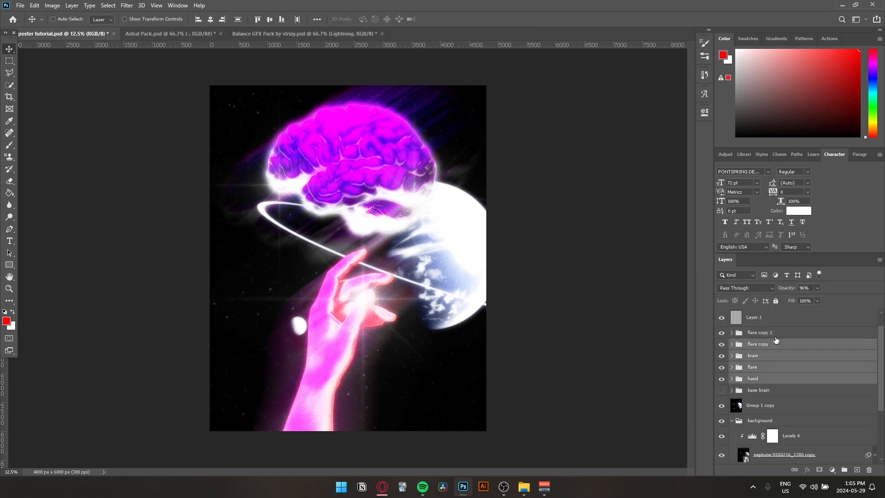
left_click(777, 335, "ctrl")
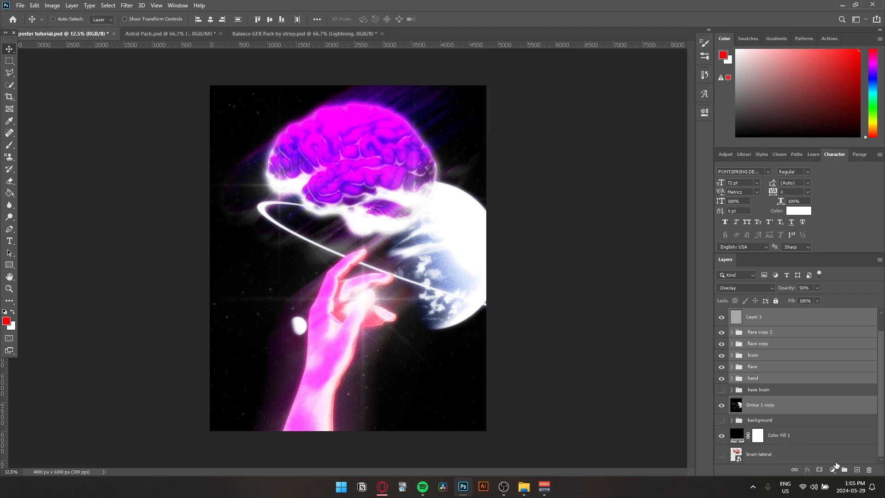
key("ctrl+g")
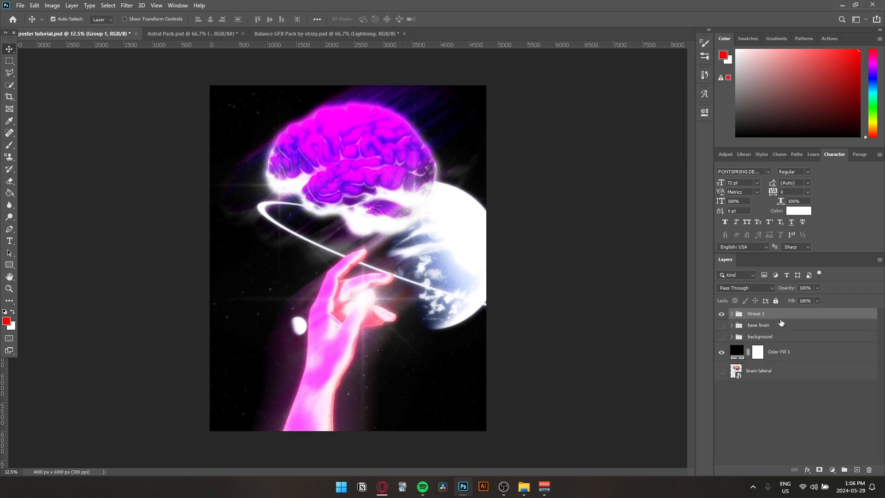
double_click(756, 315)
key("BackSpace")
key("Return")
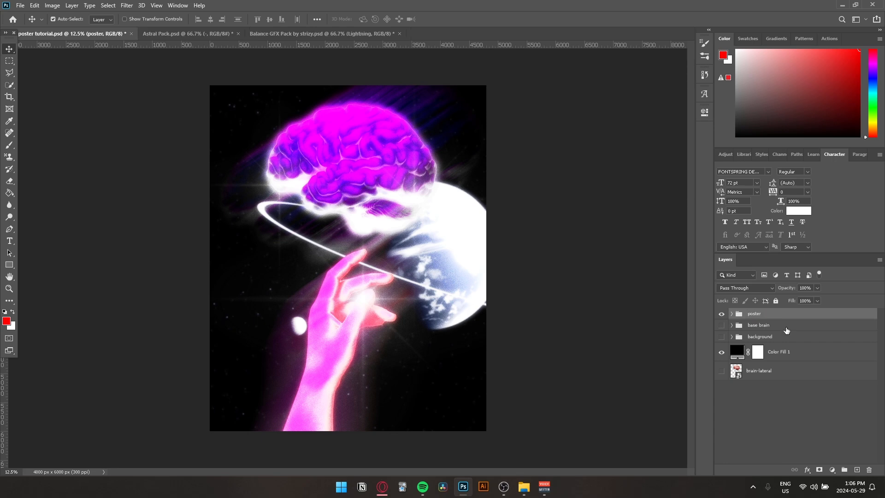
Duplicate the poster group, merge the copy into a single layer and inspect its grain up close with the original group hidden.
key("ctrl+j")
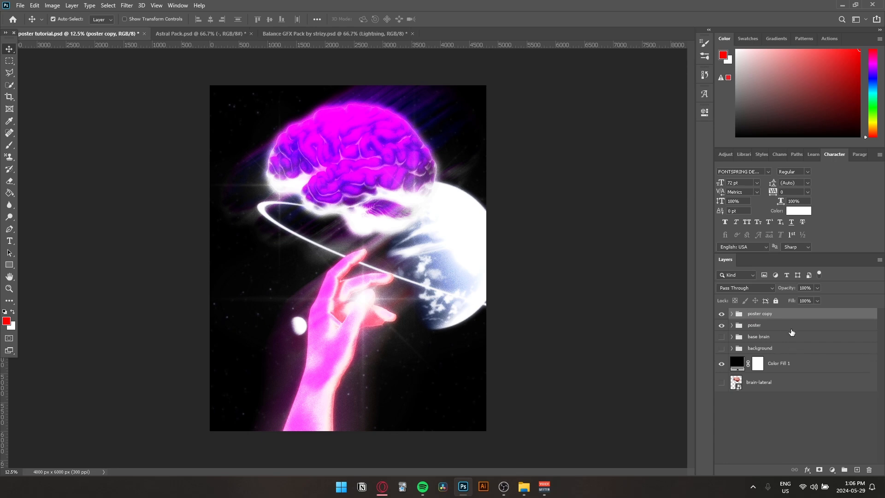
key("ctrl+e")
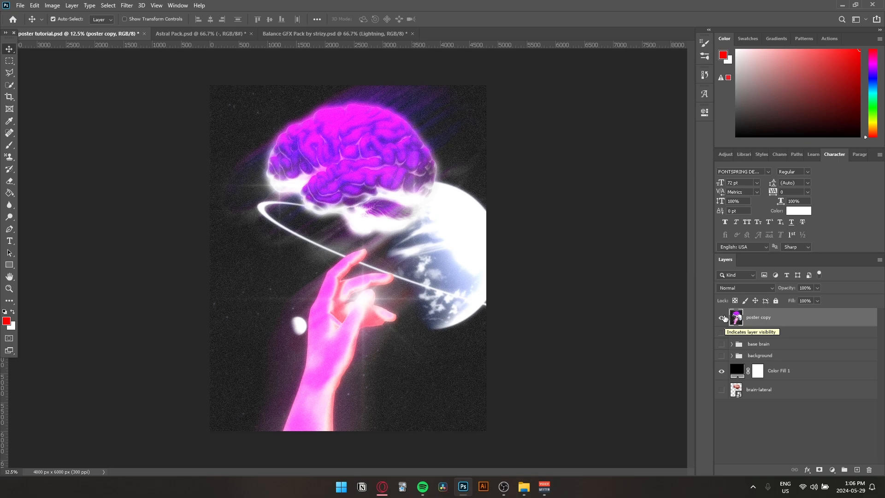
key("ctrl")
key("ctrl+plus")
key("ctrl+plus")
key("ctrl+plus")
key("ctrl+plus")
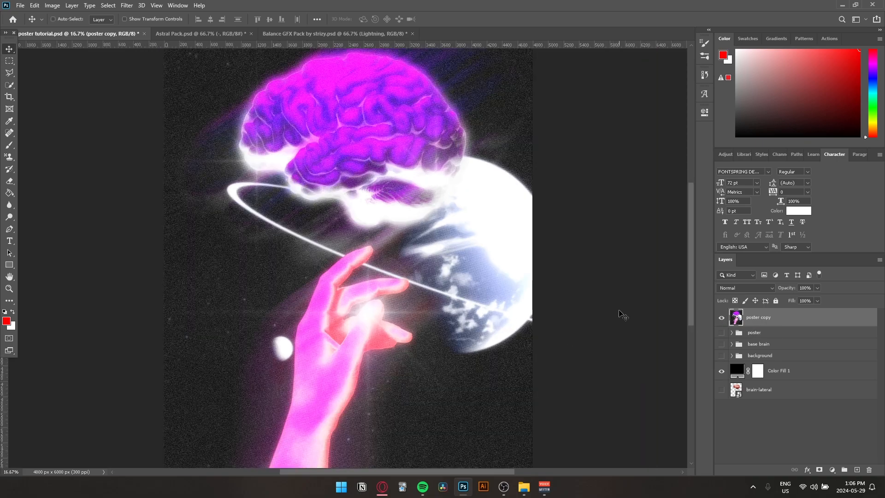
key("ctrl+minus")
key("ctrl+minus")
key("ctrl+minus")
key("ctrl+minus")
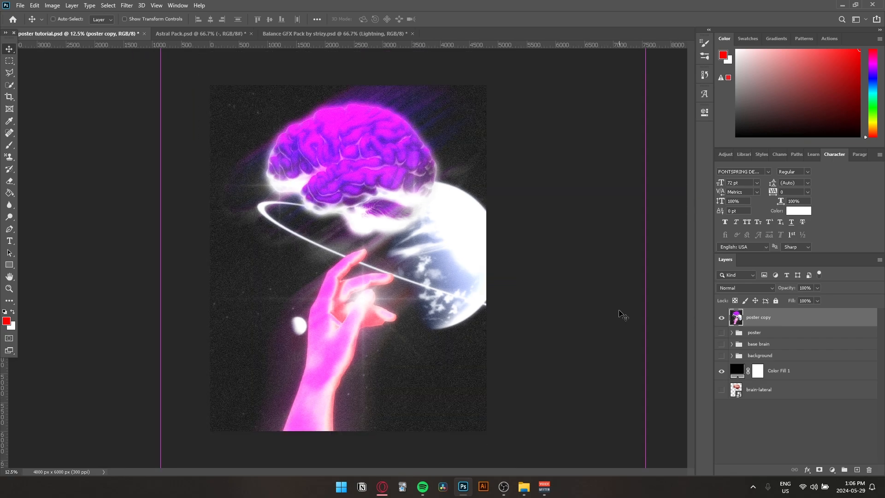
Hide the guides and delete the merged poster copy.
key("ctrl+comma")
key("ctrl+comma")
key("ctrl+semicolon")
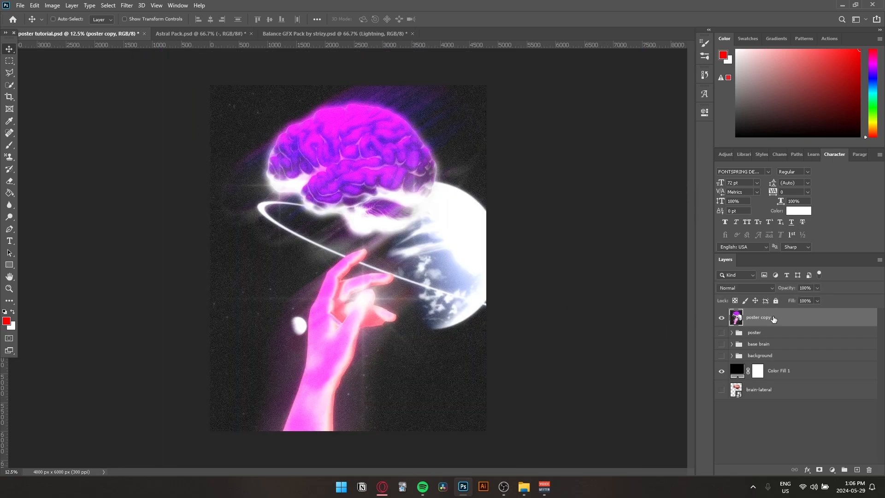
key("ctrl+comma")
key("ctrl+comma")
key("Delete")
Compare the poster with and without Layer 1, move Layer 1 above the poster group, and preview other blend modes for it.
left_click(732, 314)
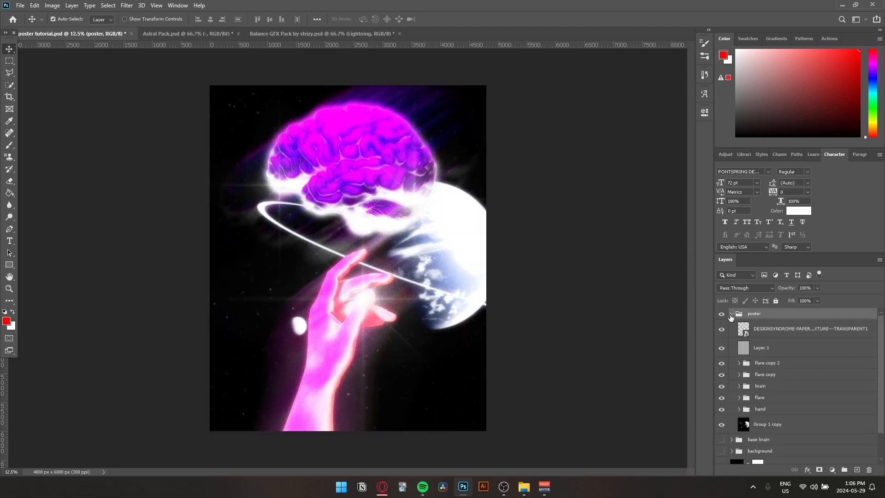
left_click(748, 349)
left_click(721, 349)
left_click(721, 349)
left_click(721, 349)
left_click(721, 349)
left_click(722, 351)
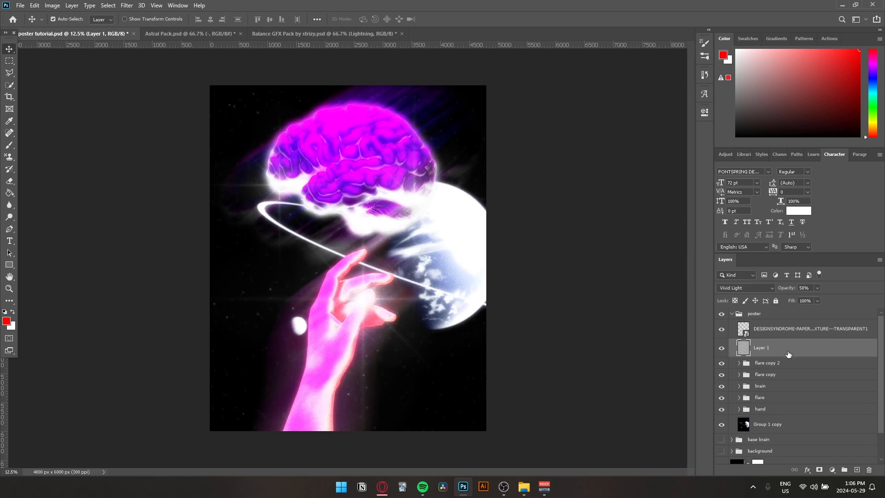
left_click_drag(788, 352, 765, 311)
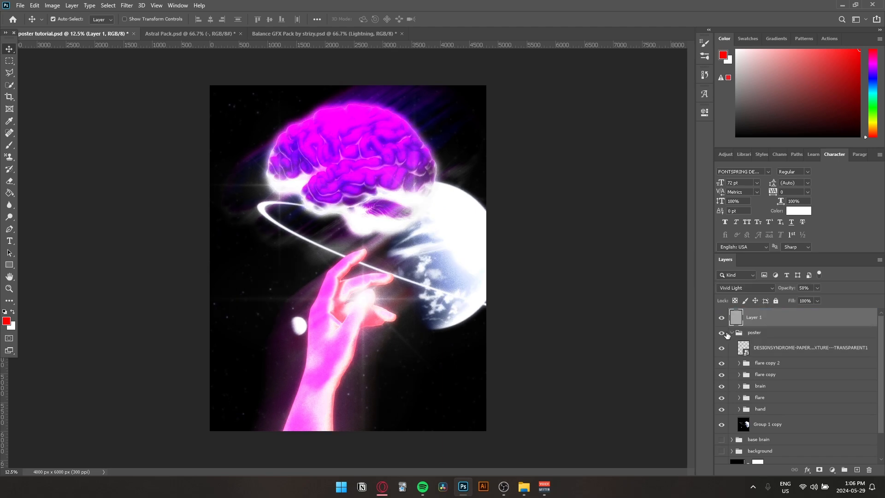
left_click(738, 286)
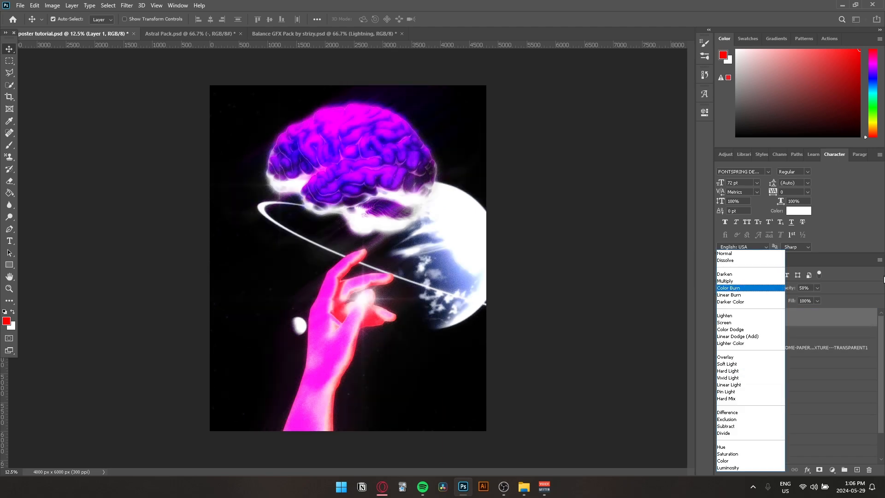
key("Escape")
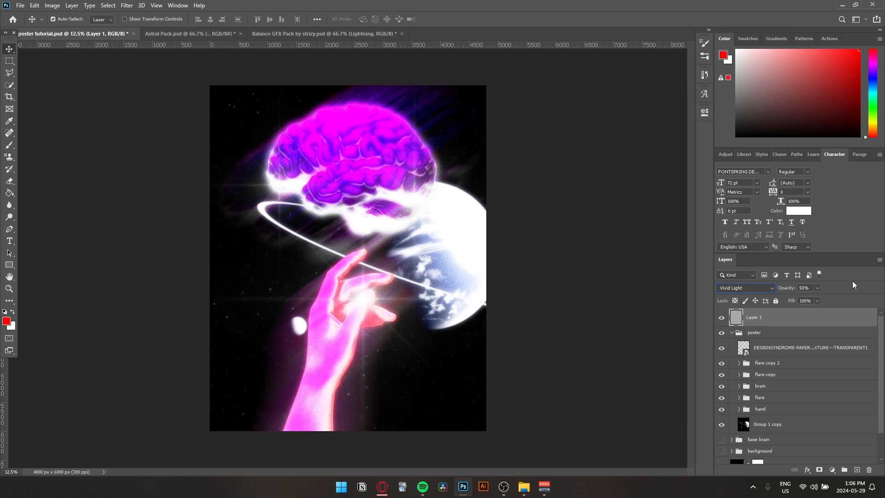
Try merging a duplicate of the poster group with Layer 1 hidden, hide the original group and show Layer 1 over the merged copy.
left_click(737, 333)
key("ctrl")
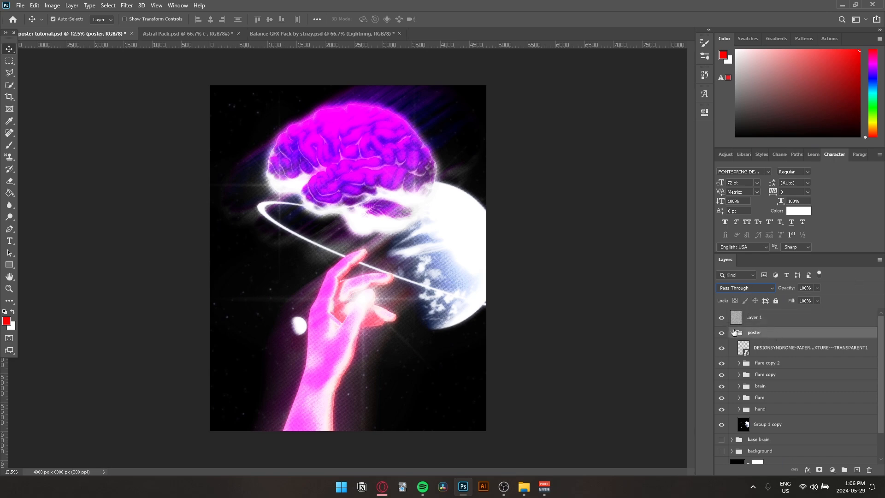
left_click(732, 332)
left_click(721, 317)
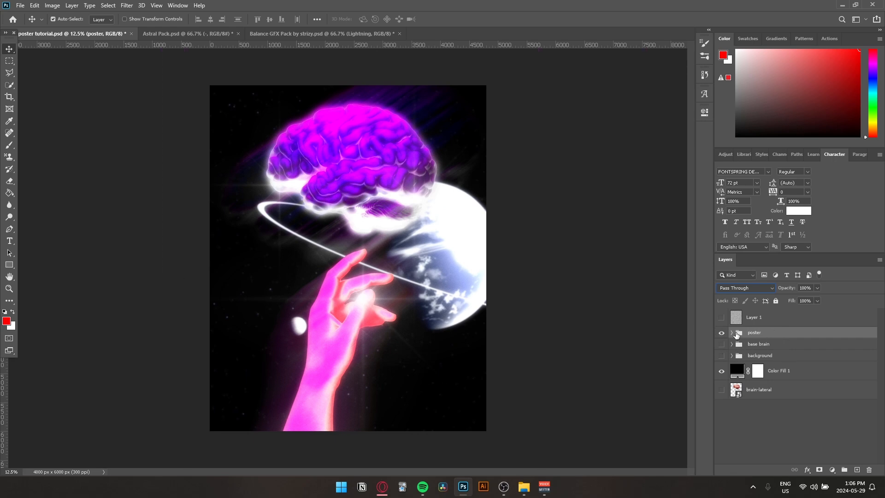
key("ctrl+j")
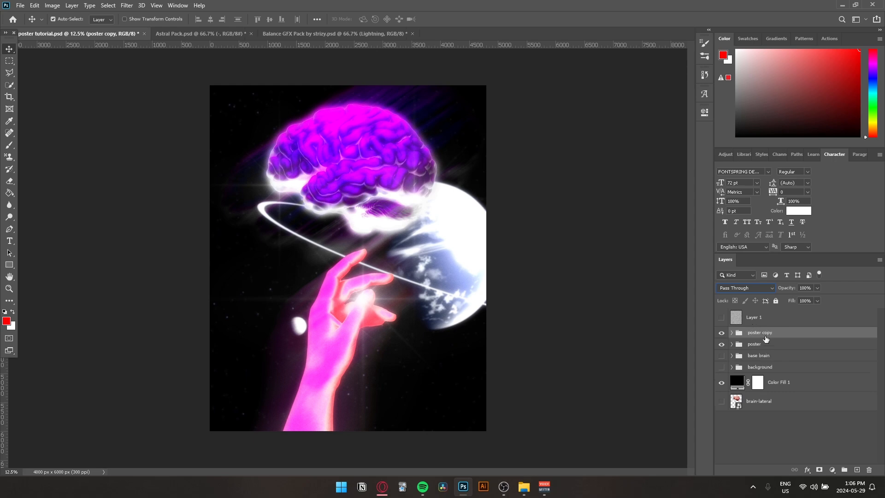
key("ctrl+e")
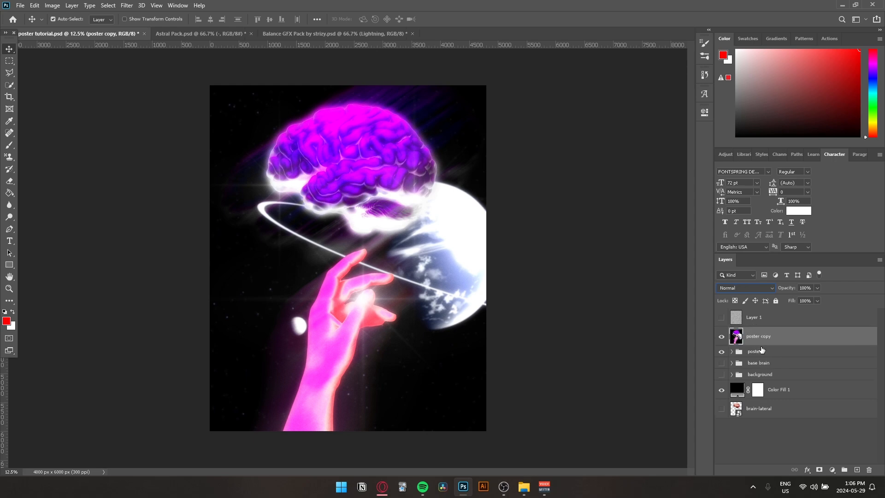
left_click(721, 351)
scroll(458, 336, "up", 4)
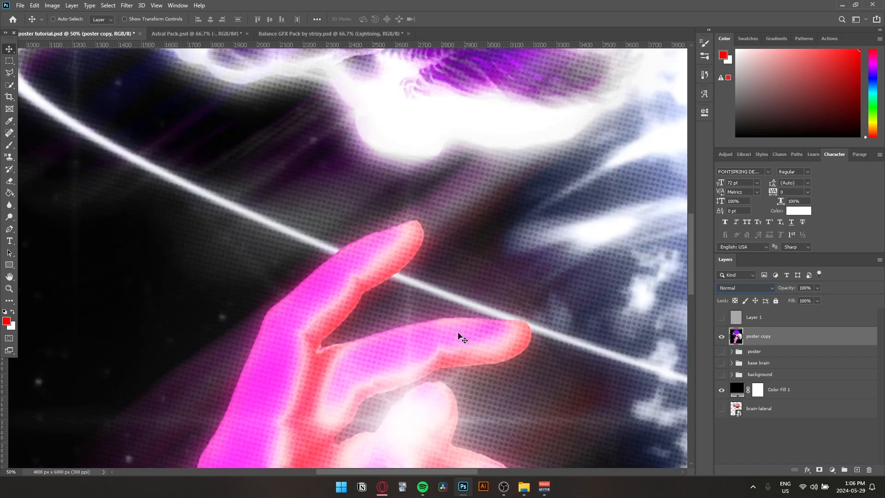
scroll(458, 335, "down", 4)
left_click(754, 317)
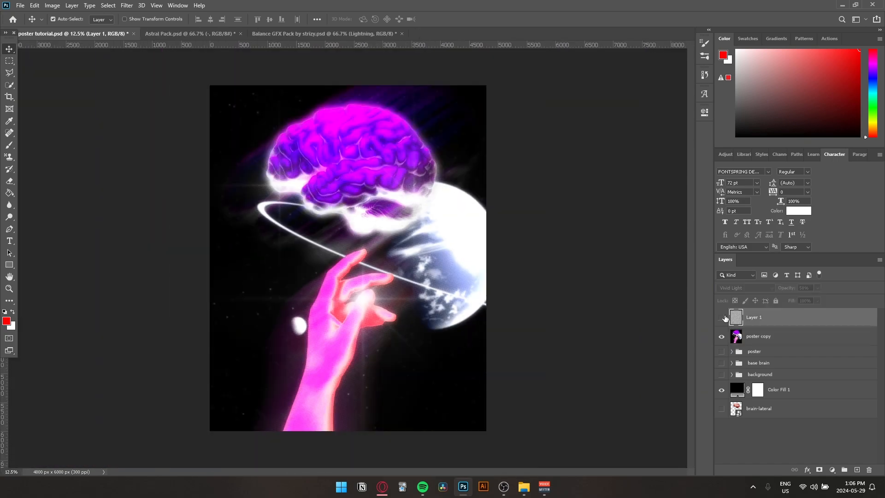
left_click(721, 318)
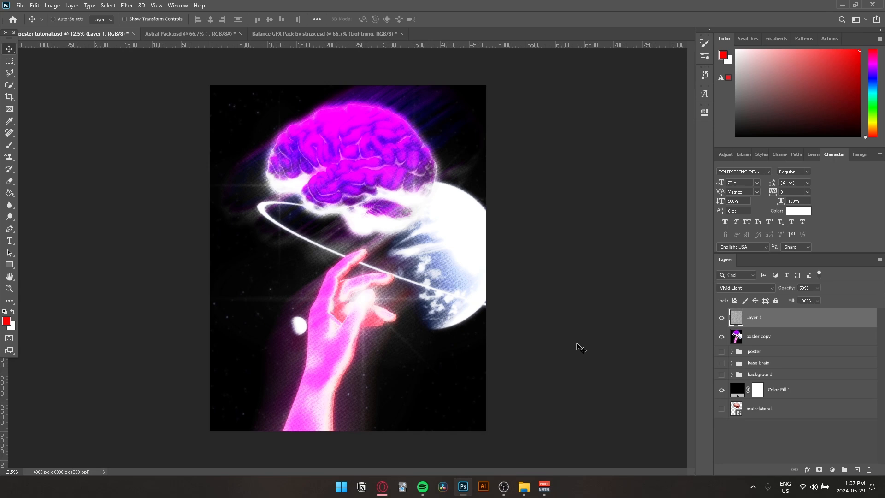
Undo the merged poster copy and the move of Layer 1 out of the poster group.
key("ctrl+z")
key("ctrl+z")
key("ctrl+z")
key("ctrl+z")
key("ctrl+z")
key("ctrl+z")
key("ctrl+z")
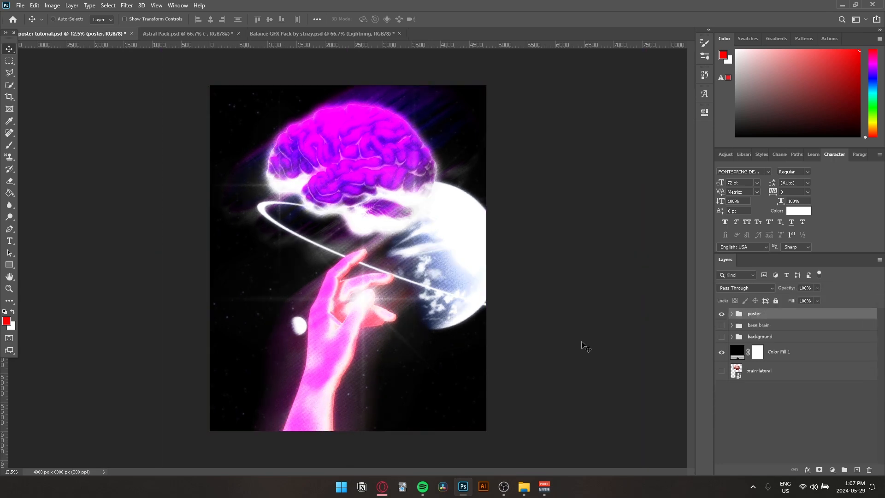
Try duplicating and merging the whole poster group again, inspect different areas of the result up close, and undo the merge.
key("ctrl+j")
key("ctrl+e")
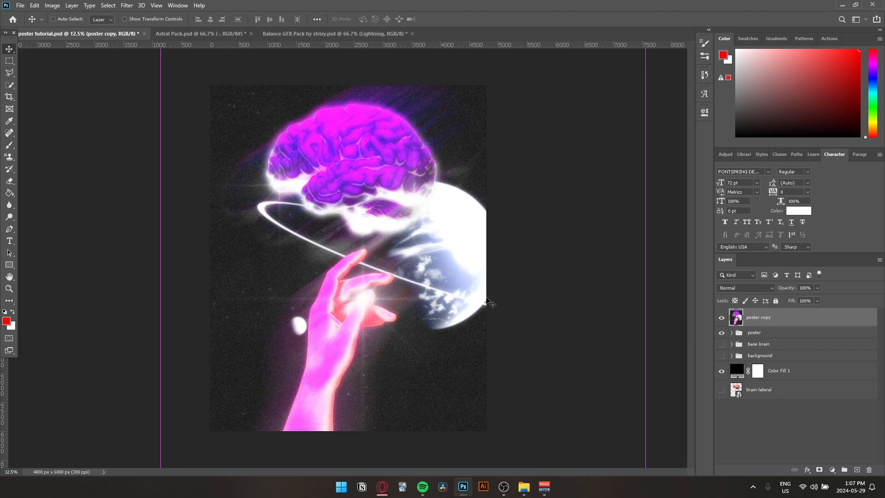
scroll(487, 299, "up", 2)
scroll(487, 300, "down", 1)
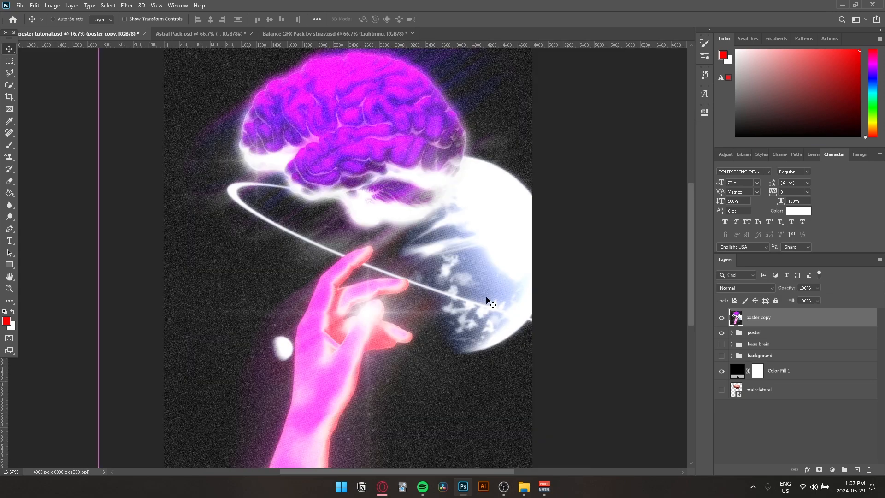
left_click_drag(509, 200, 419, 361)
left_click_drag(297, 231, 416, 116)
left_click_drag(488, 367, 377, 227)
left_click_drag(439, 300, 490, 358)
key("ctrl+z")
key("ctrl+z")
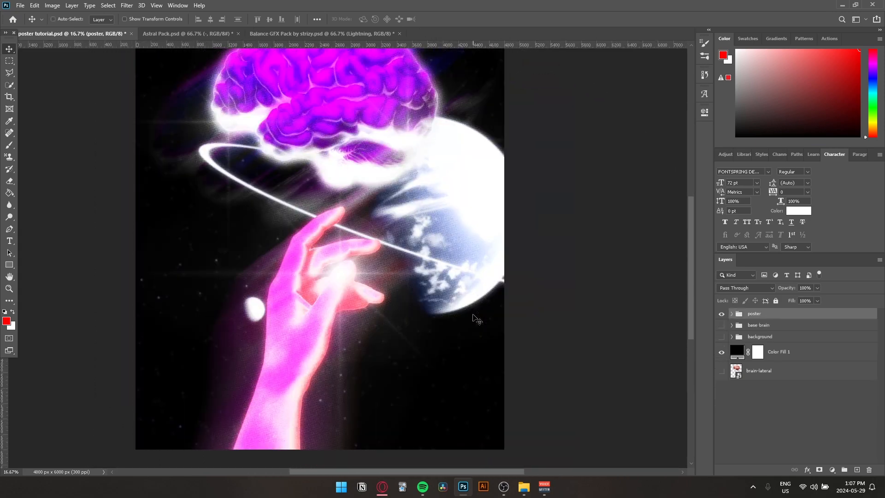
Place Layer 1 above the poster group and set its blend mode to Linear Light.
key("ctrl+z")
key("ctrl+z")
left_click(745, 382)
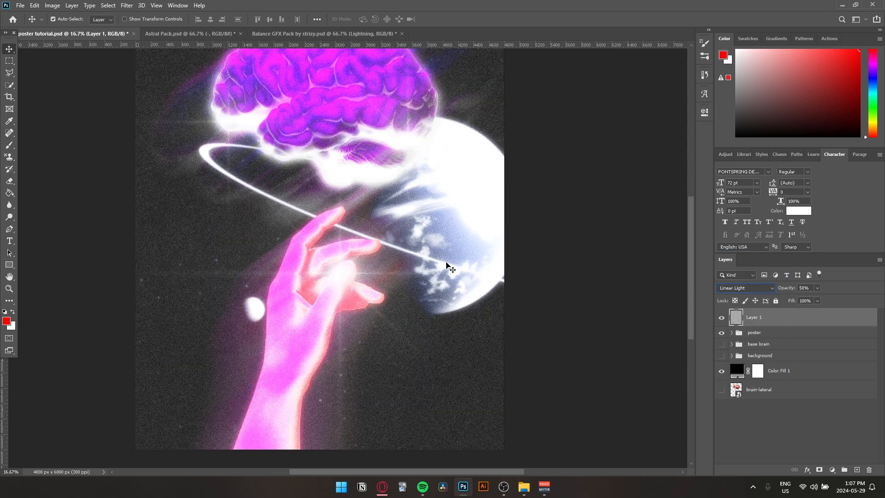
left_click_drag(428, 251, 453, 311)
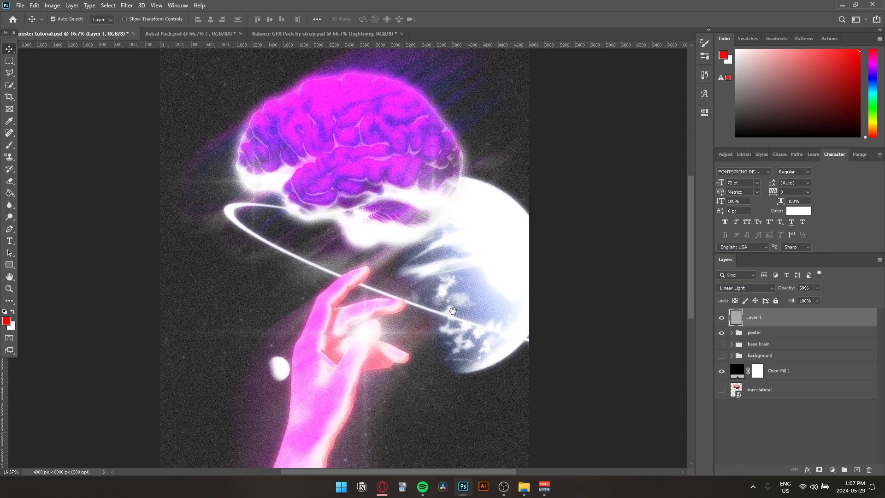
key("ctrl+minus")
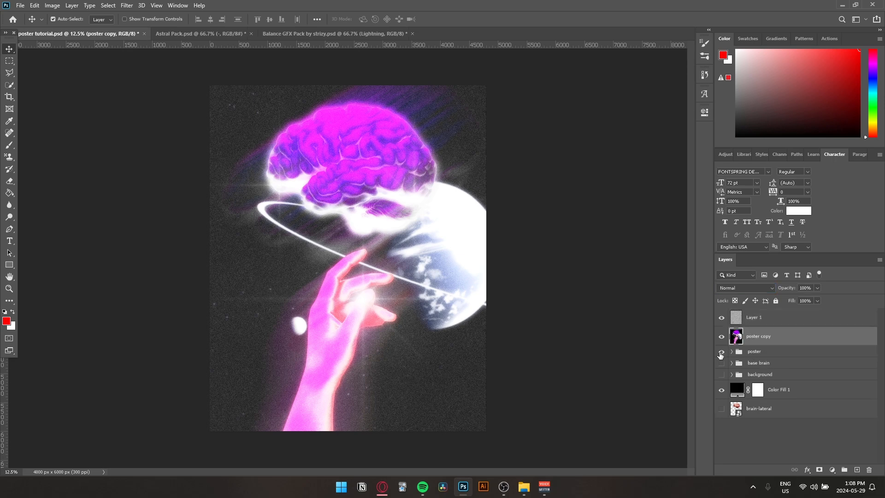
Hide the poster group, merge duplicates of Layer 1 and poster copy into one layer, and hide the two originals.
left_click(722, 352)
left_click(766, 322, "ctrl")
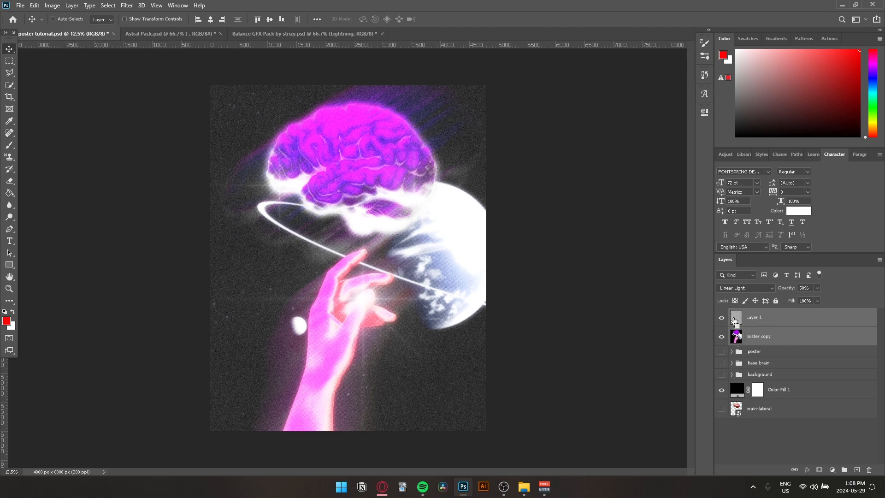
key("ctrl+j")
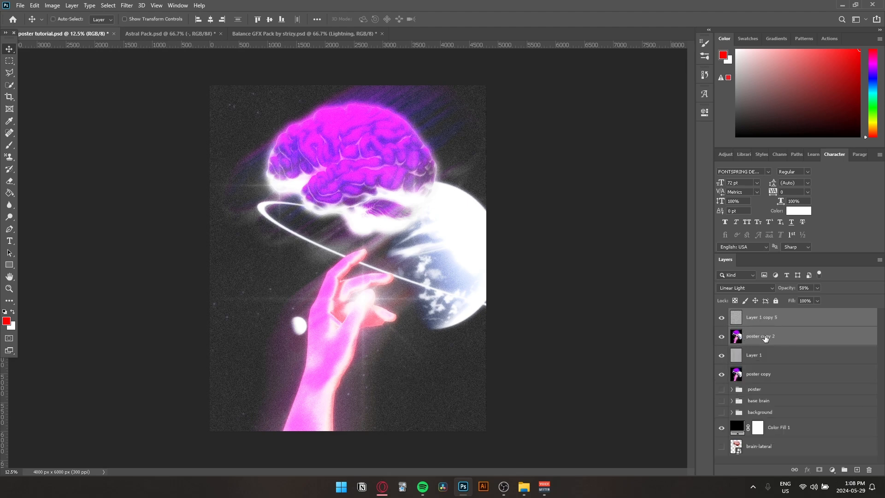
key("ctrl+e")
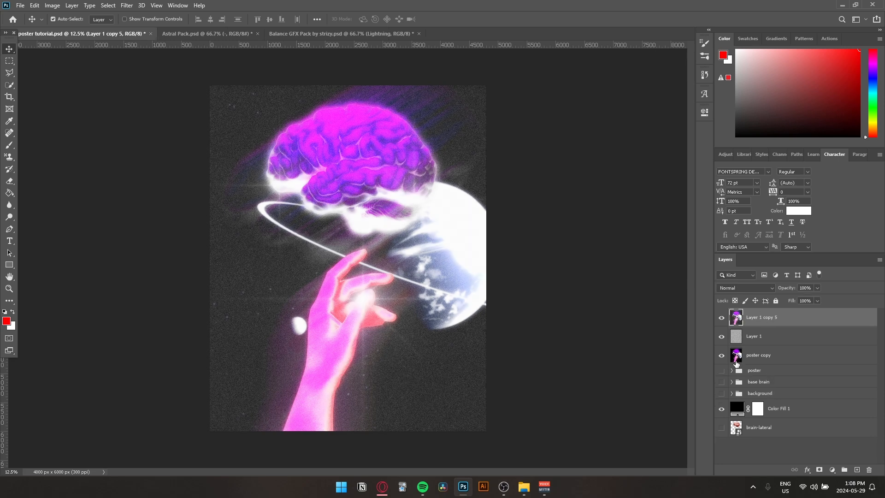
left_click(721, 355)
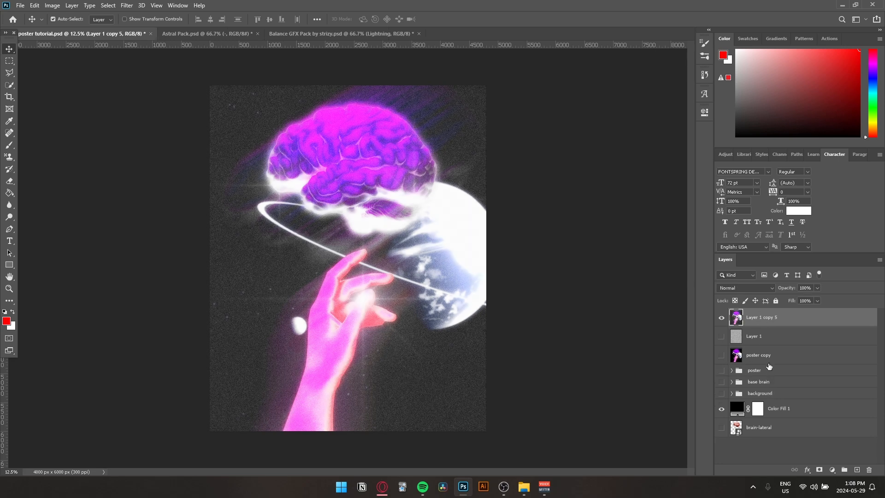
left_click(722, 319)
left_click(721, 319)
left_click(20, 5)
mouse_move(126, 5)
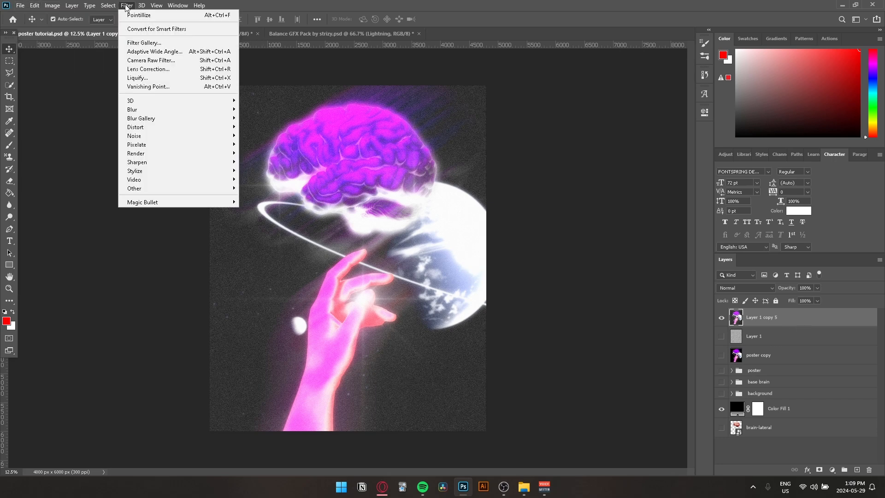
left_click(151, 61)
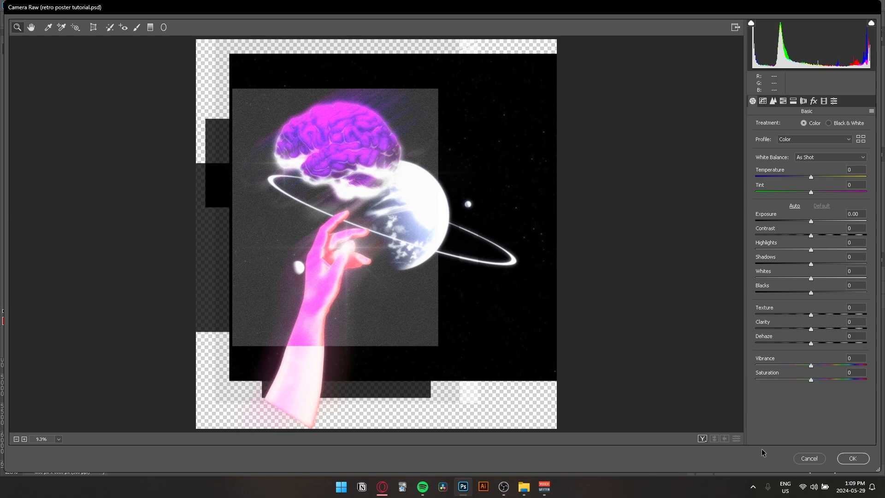
left_click(813, 459)
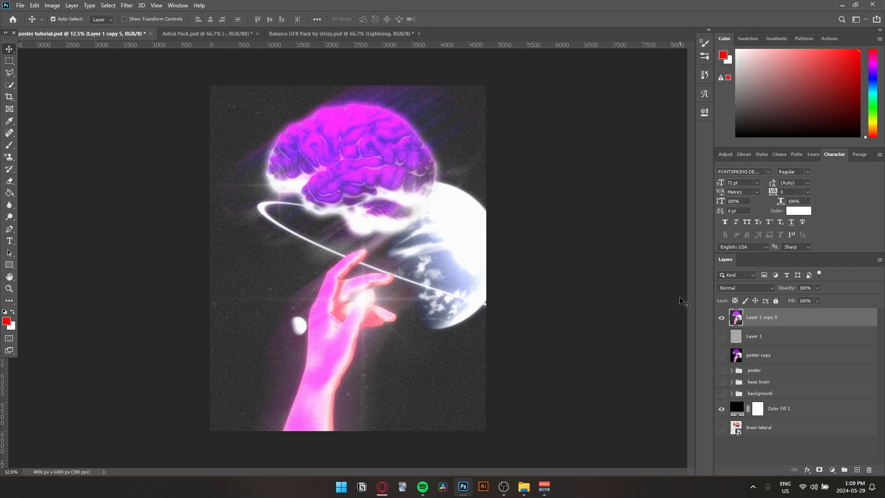
Copy the whole visible poster as merged, paste it as a new layer, and delete Layer 1 copy 5.
key("ctrl+a")
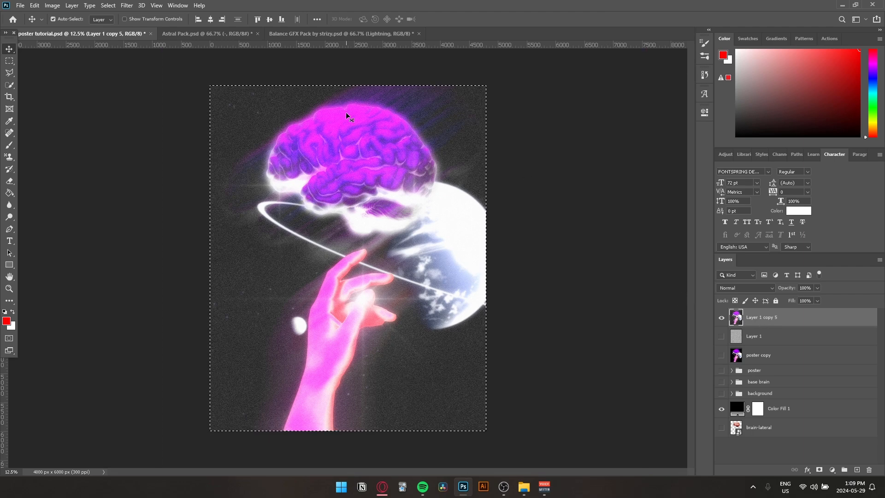
key("ctrl+semicolon")
key("ctrl+shift+c")
key("ctrl+v")
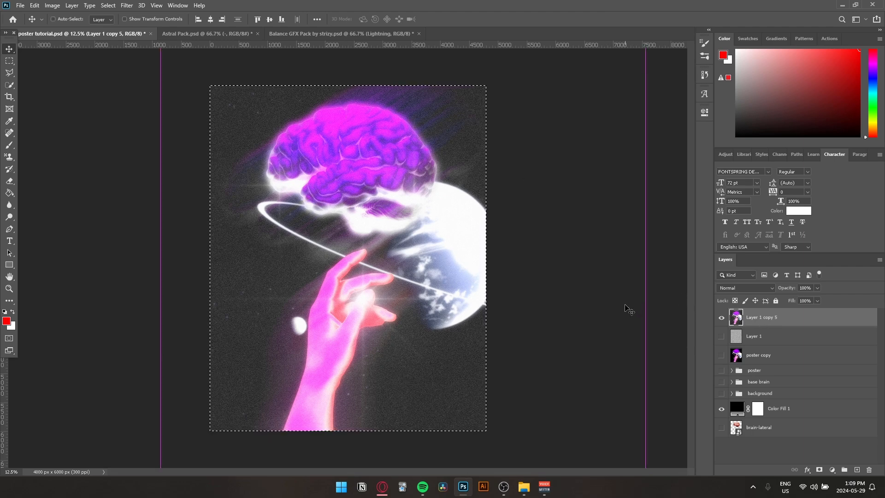
left_click(783, 341)
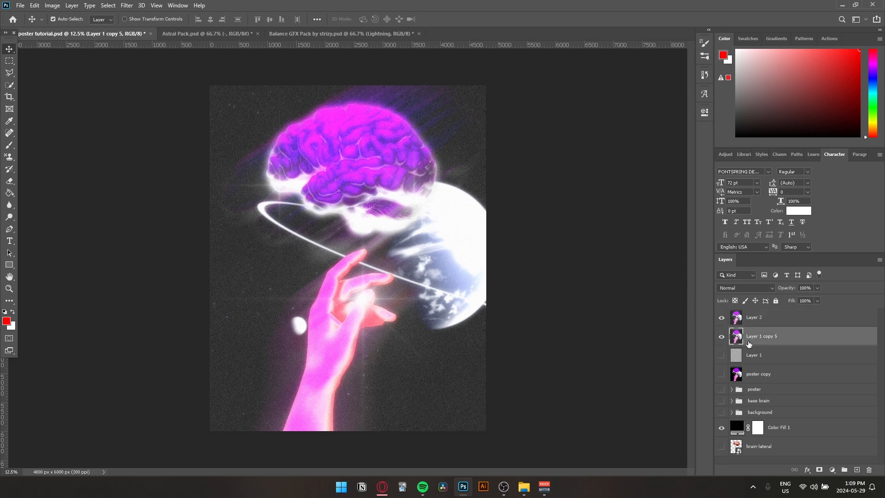
left_click(869, 469)
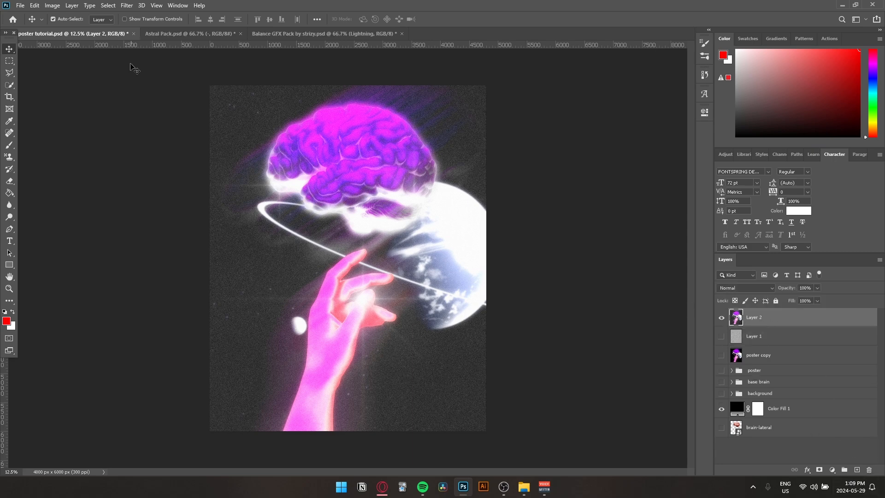
Open the Camera Raw Filter on the pasted layer and set Exposure -0.55, Contrast +39, Highlights -19, Shadows +26 and Whites -13.
left_click(125, 6)
left_click(152, 60)
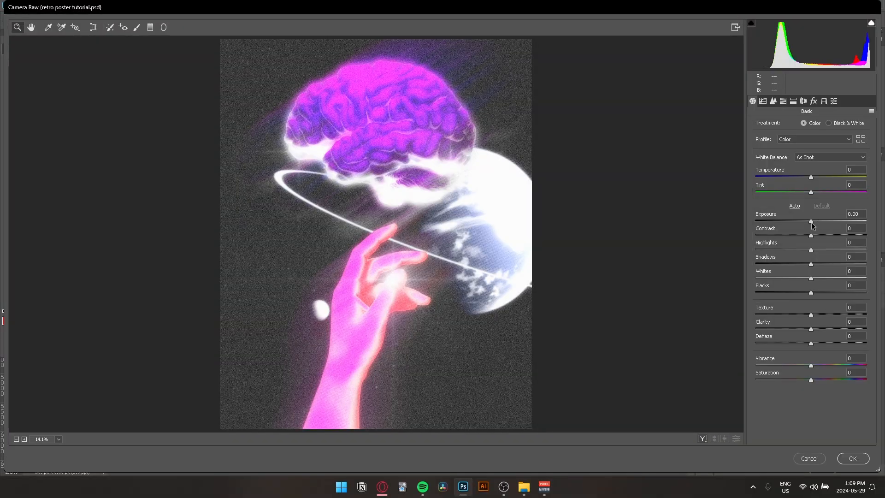
left_click_drag(811, 222, 834, 236)
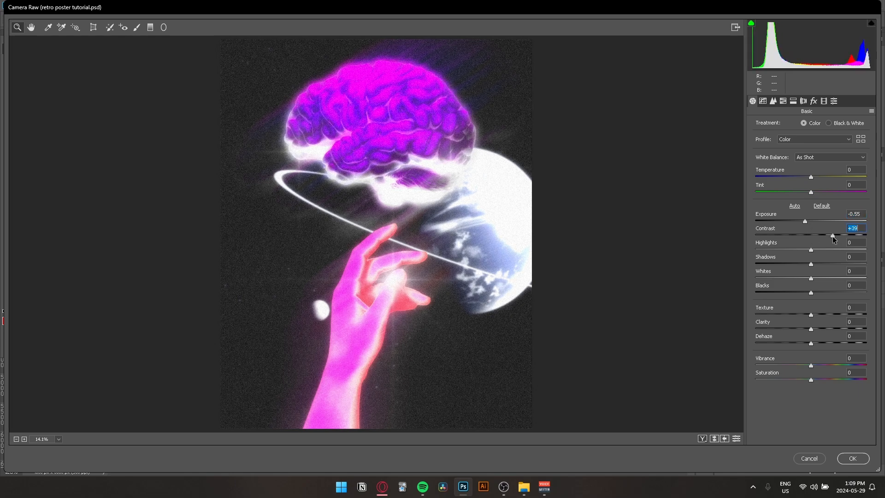
left_click_drag(811, 250, 805, 287)
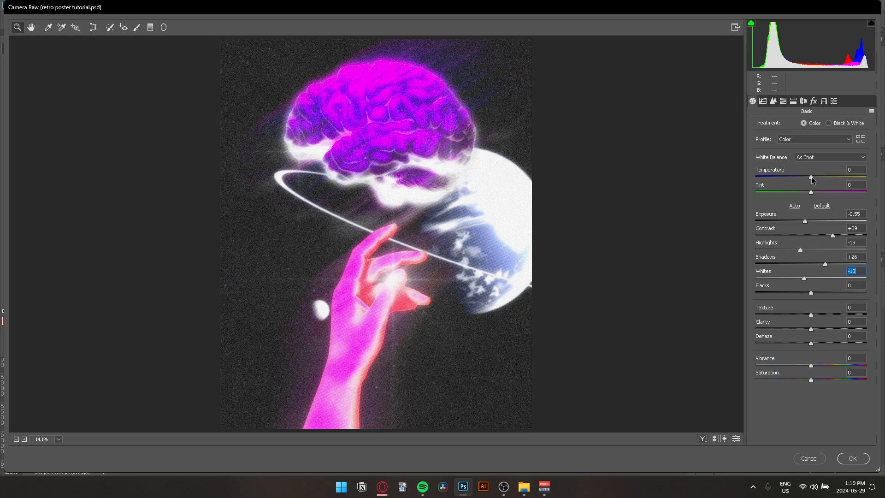
Warm the image with Temperature +7, lower Blacks to -23, and reset Texture to 0.
mouse_move(811, 176)
left_mouse_down()
mouse_move(807, 187)
mouse_move(816, 188)
left_mouse_up()
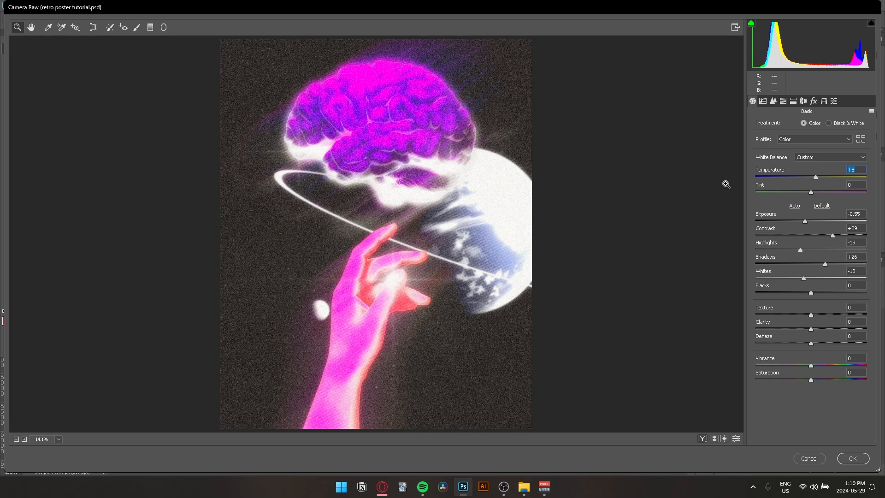
double_click(811, 180)
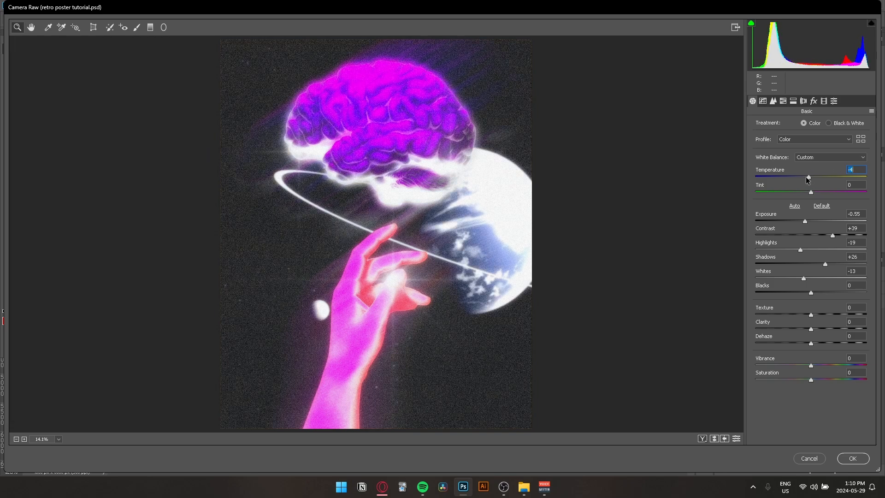
left_click_drag(810, 181, 813, 180)
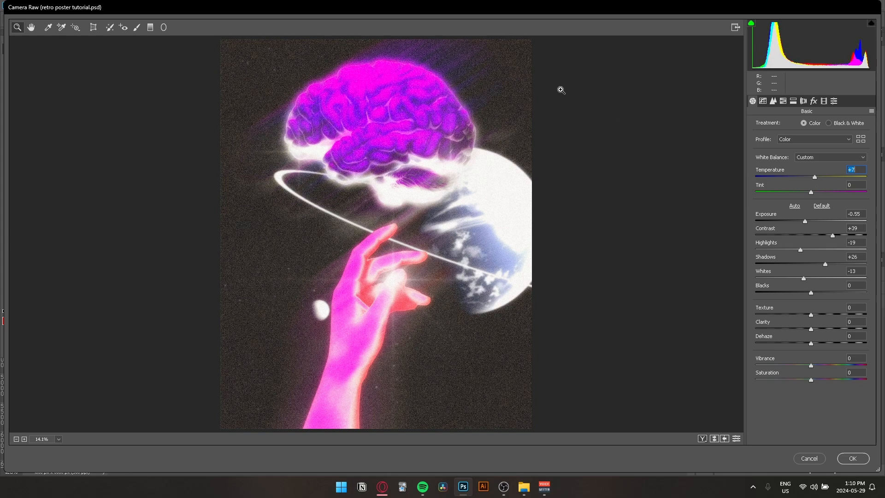
left_click_drag(810, 293, 800, 315)
double_click(798, 315)
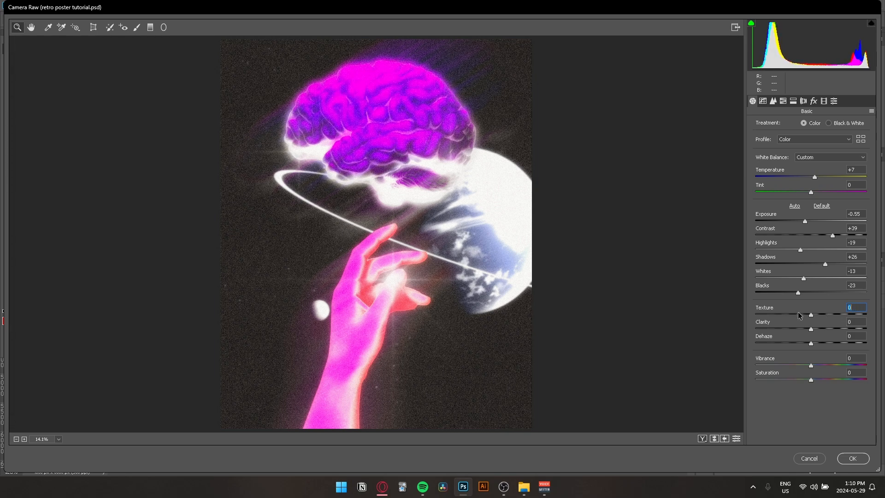
Set Clarity to +31, Vibrance to +18 and Saturation to -19.
left_click_drag(811, 328, 830, 325)
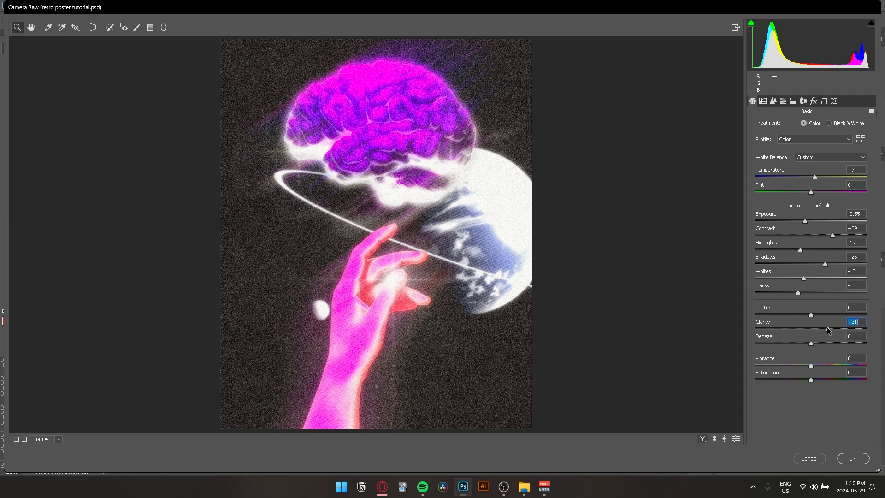
left_click_drag(810, 365, 821, 365)
mouse_move(811, 379)
left_mouse_down()
mouse_move(784, 379)
mouse_move(811, 380)
mouse_move(796, 381)
left_mouse_up()
double_click(798, 380)
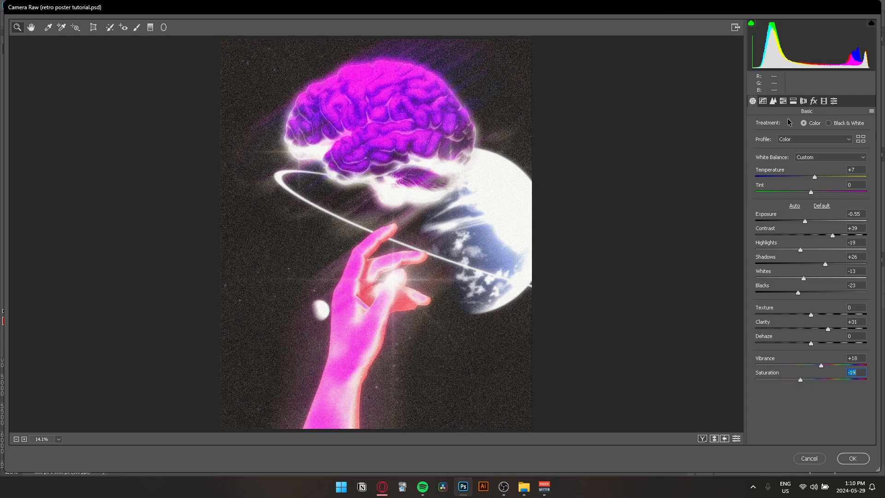
In the HSL adjustments, deepen the planet's blue with Blues saturation +99 and Blues luminance -43.
left_click(762, 101)
left_click(773, 100)
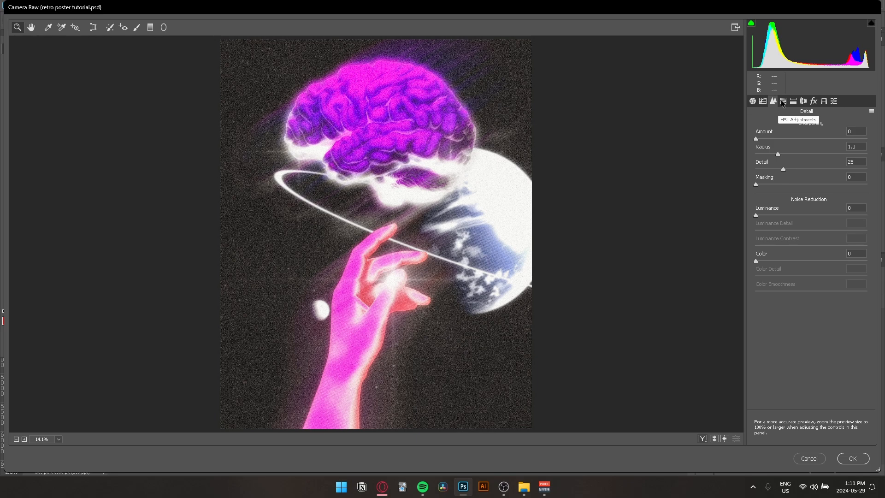
left_click(783, 102)
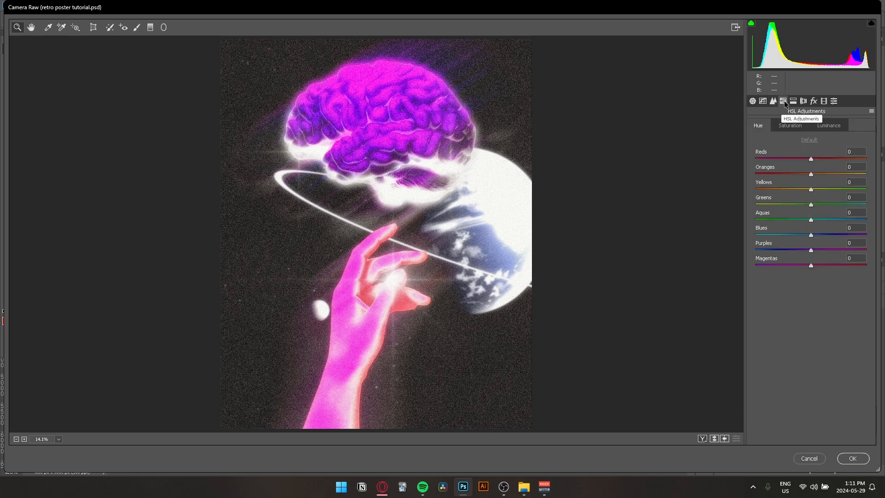
left_click(796, 125)
left_click(829, 126)
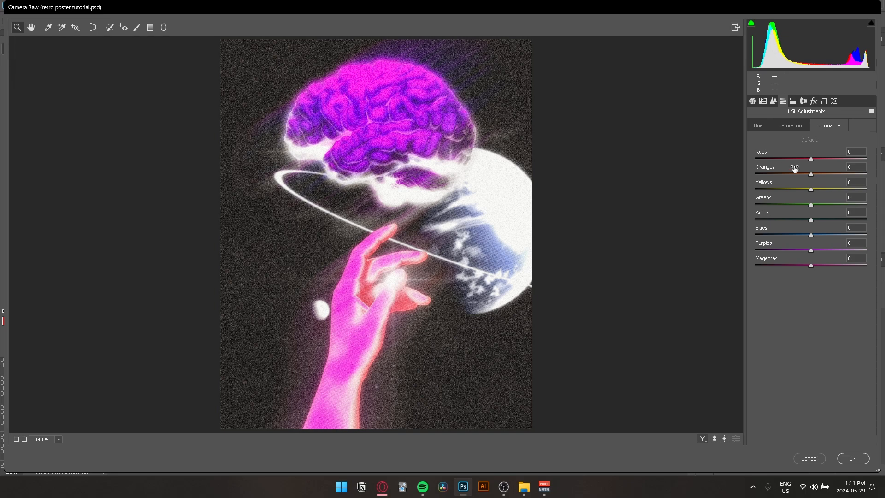
left_click(785, 129)
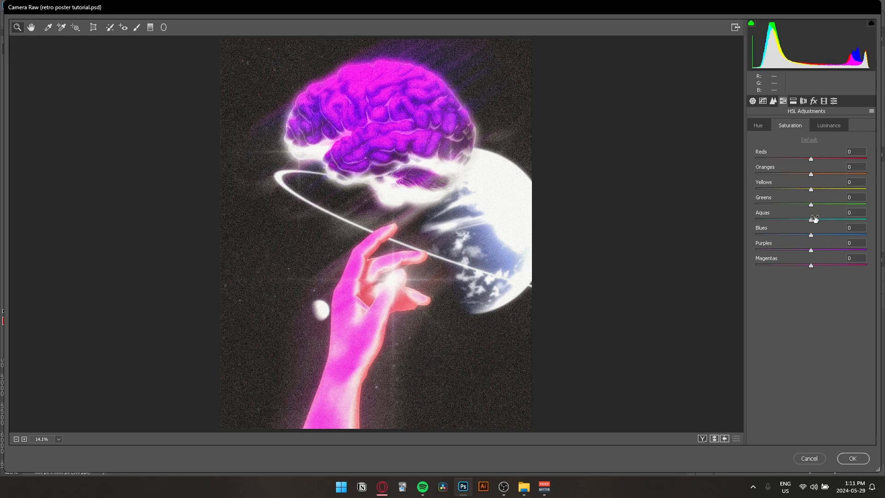
left_click_drag(811, 235, 865, 236)
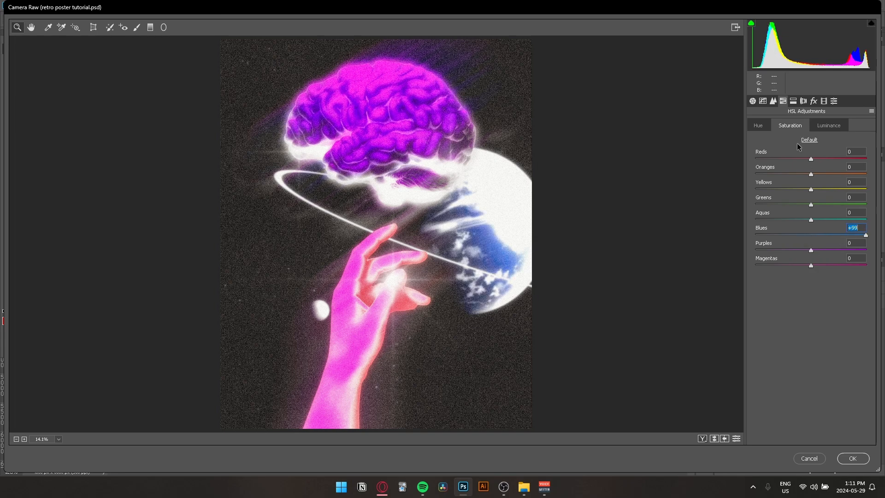
left_click(823, 127)
left_click_drag(811, 236, 787, 235)
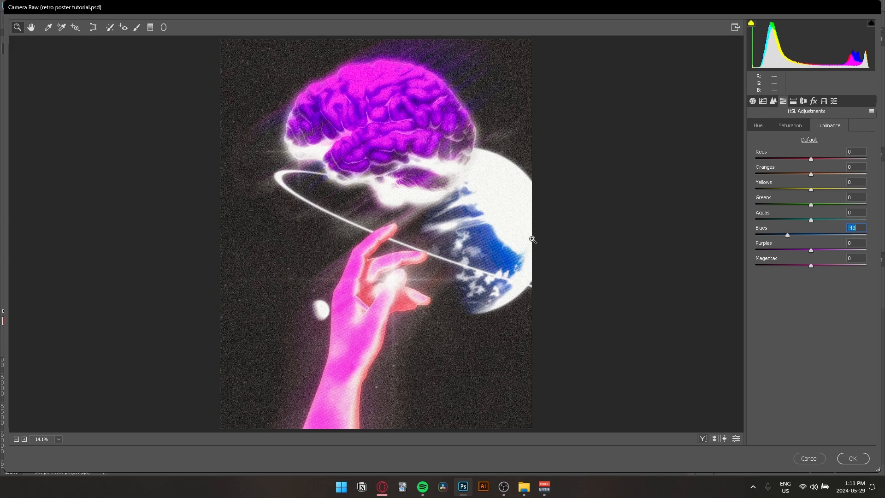
Review the lens correction, calibration and preset options, check the brain up close, and apply the Camera Raw adjustments.
left_click(803, 100)
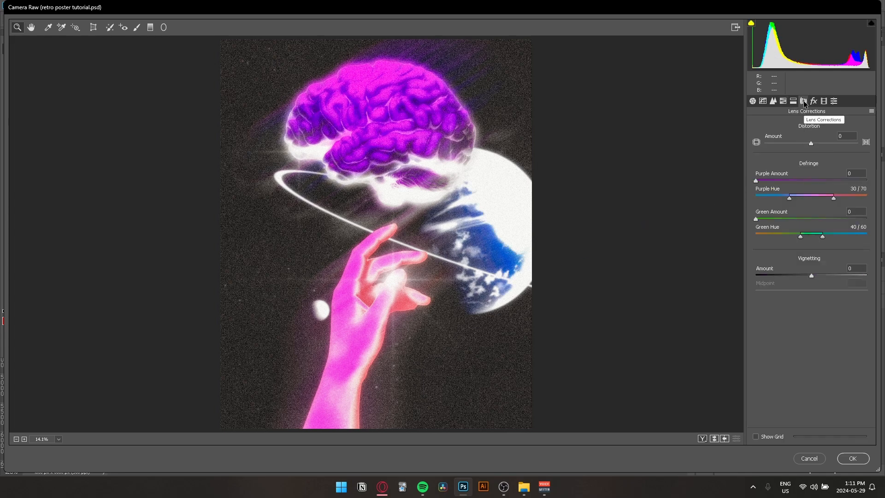
left_click(824, 101)
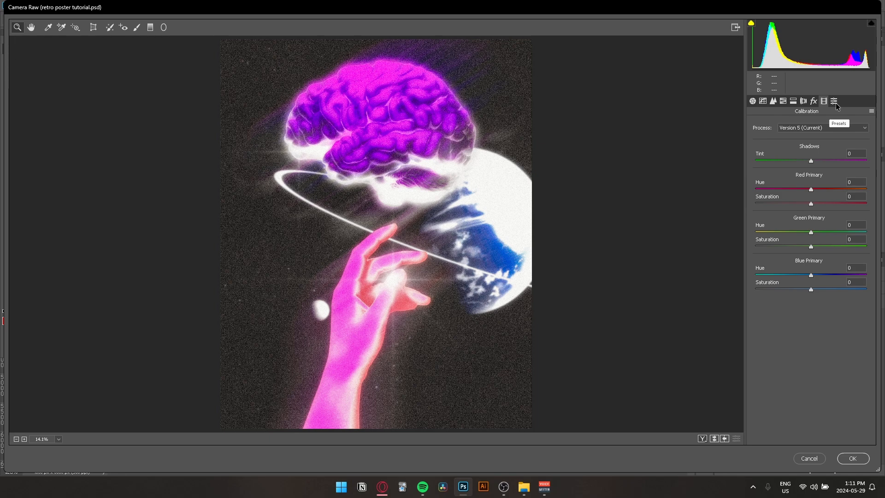
left_click(835, 102)
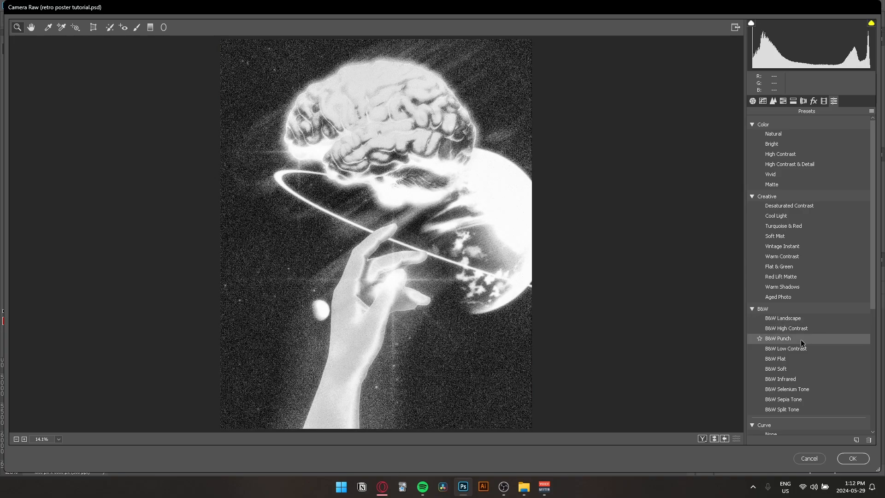
left_click(363, 219)
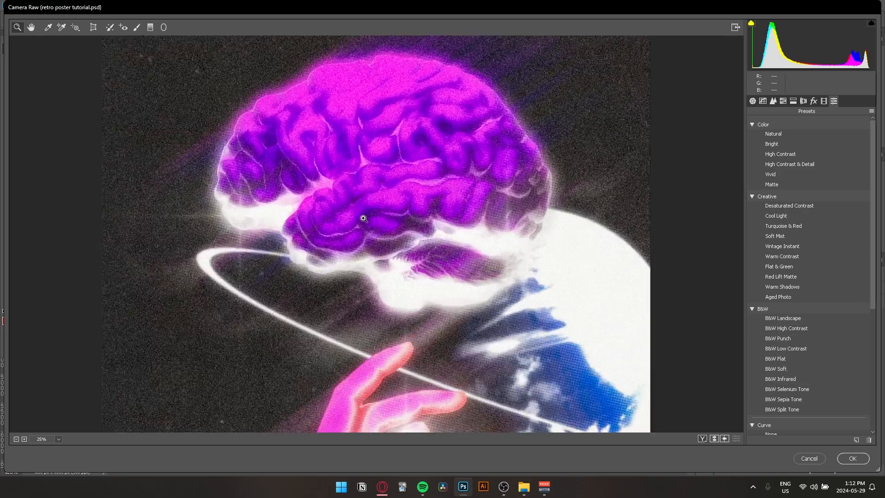
left_click(383, 214)
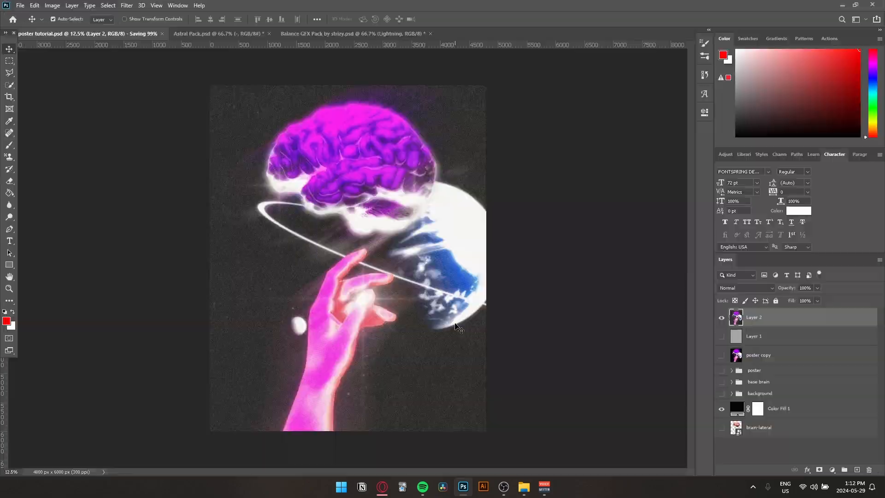
Open the Export As settings for the finished poster.
left_click(21, 7)
mouse_move(98, 145)
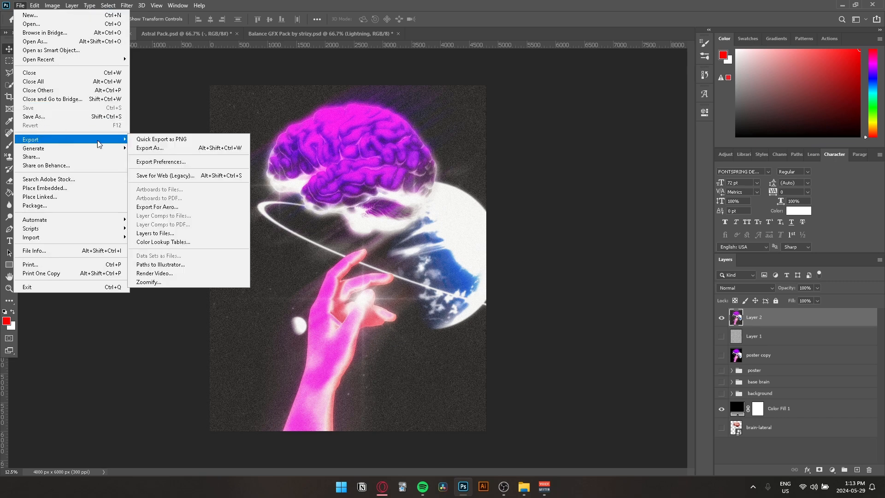
left_click(174, 149)
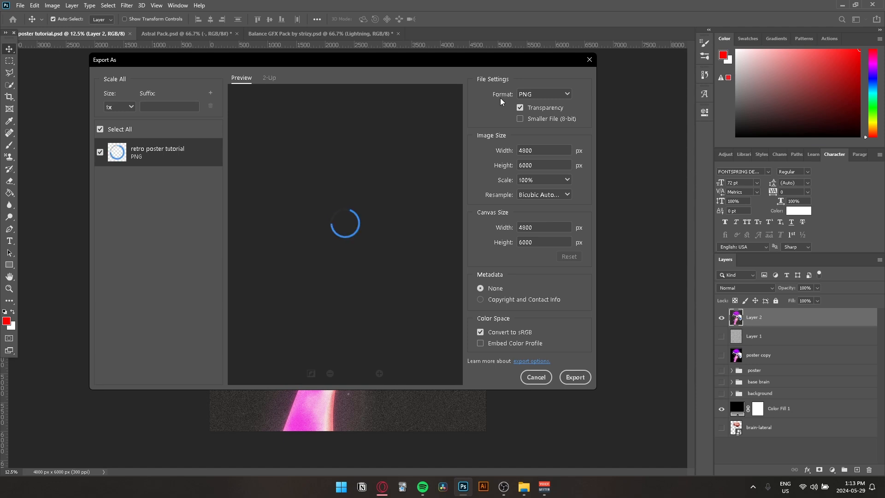
Try JPG as the export format with the quality reduced to 50%.
left_click(542, 94)
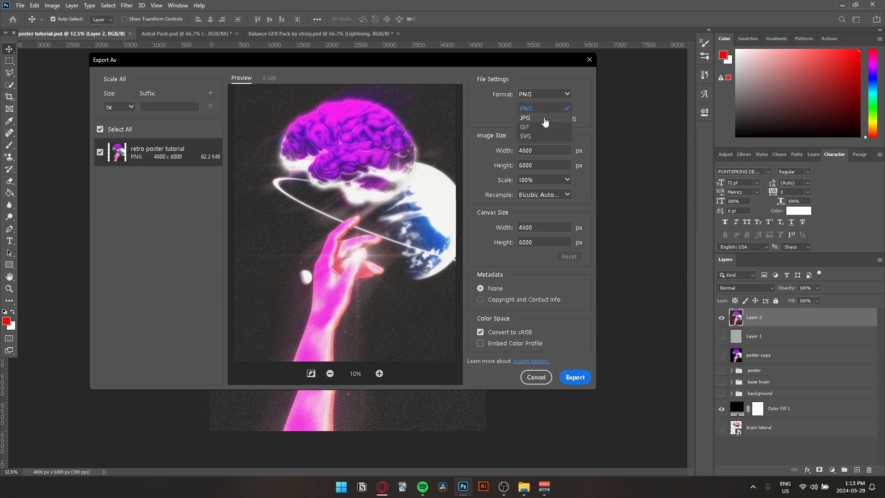
left_click(545, 118)
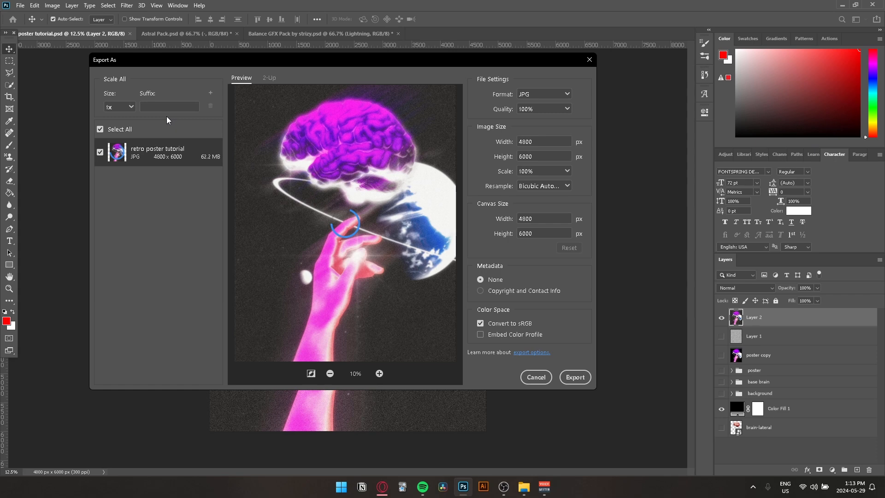
left_click(567, 112)
left_click_drag(576, 127, 544, 123)
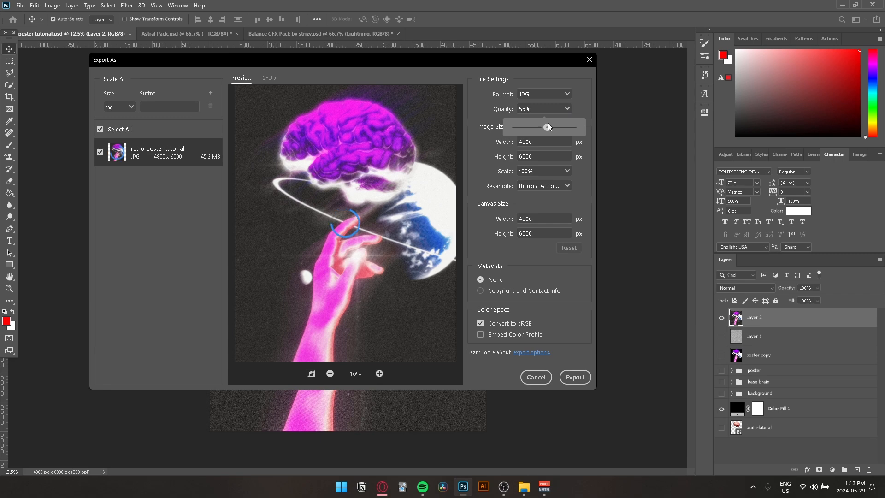
left_click(562, 186)
left_click(483, 186)
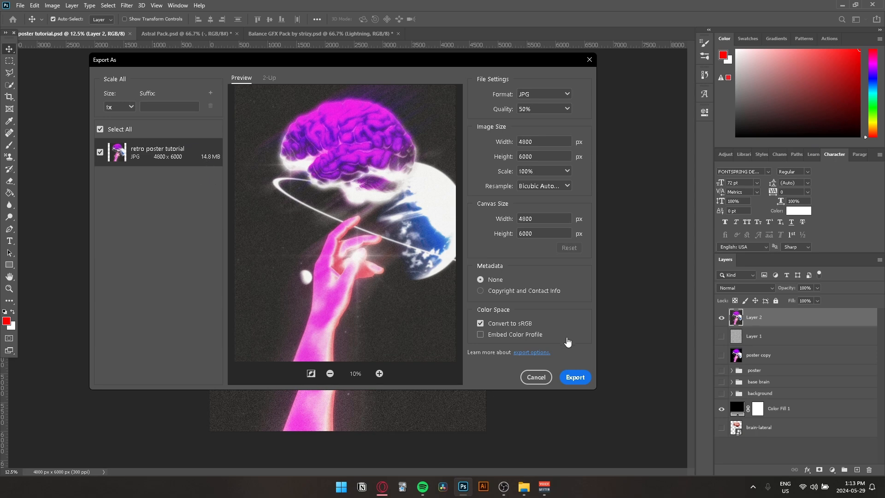
Export the poster as a PNG at 4800 x 6000 px with transparency, and save the document.
left_click(532, 95)
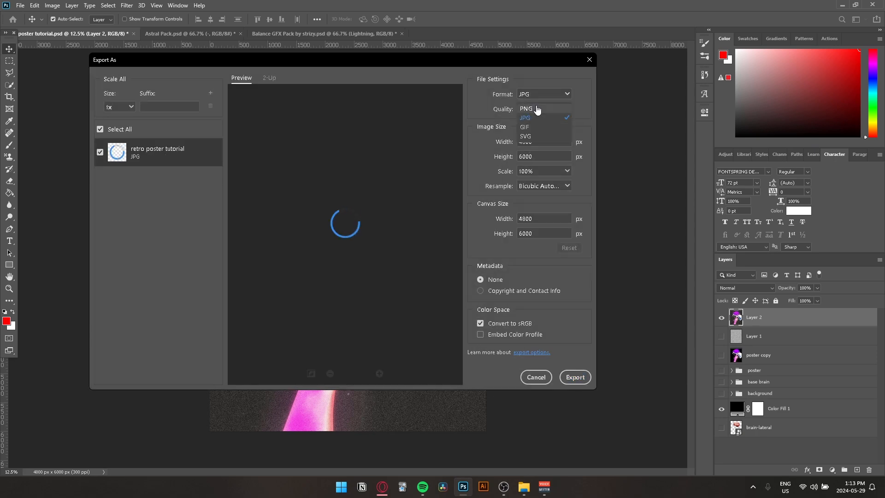
left_click(535, 108)
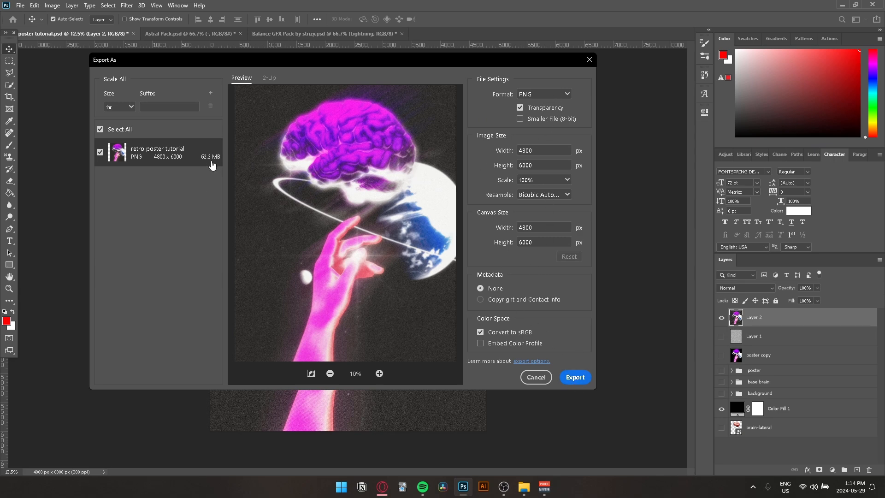
left_click(575, 376)
key("ctrl+s")
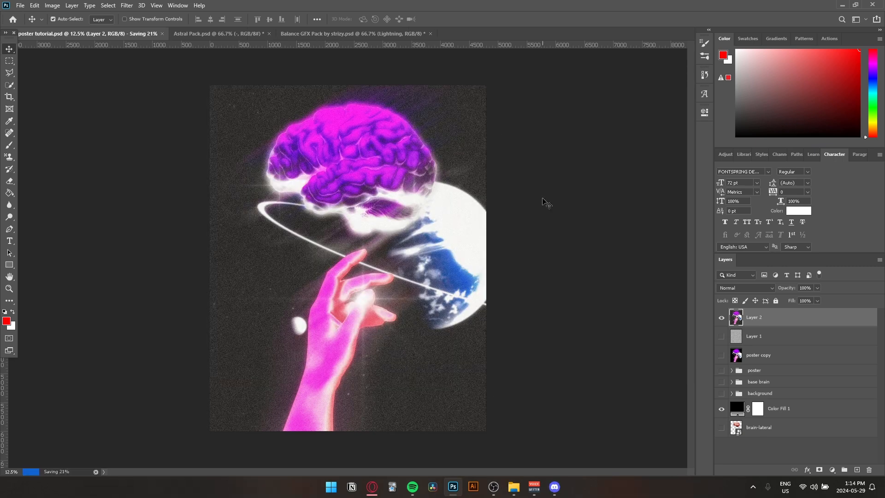